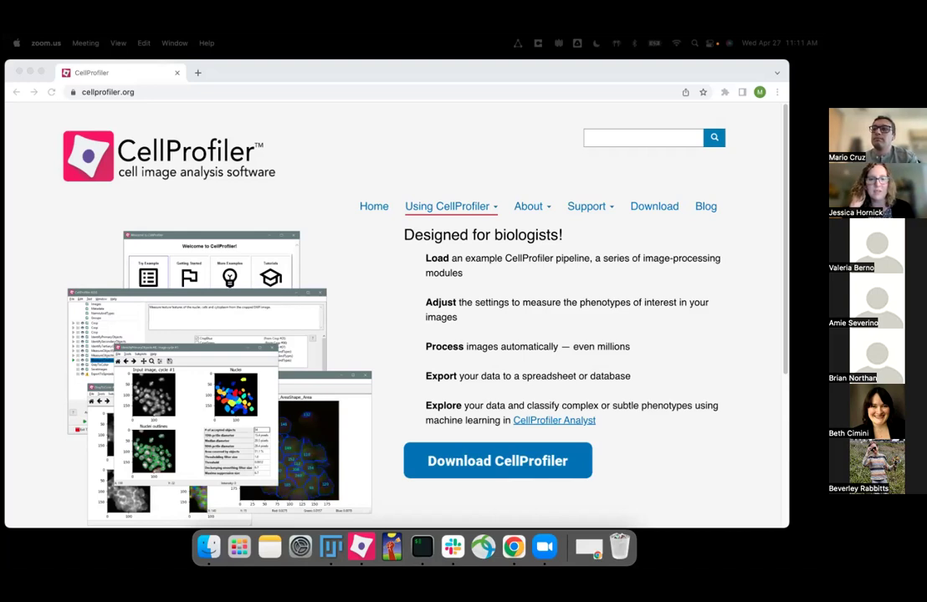
left_click(636, 44)
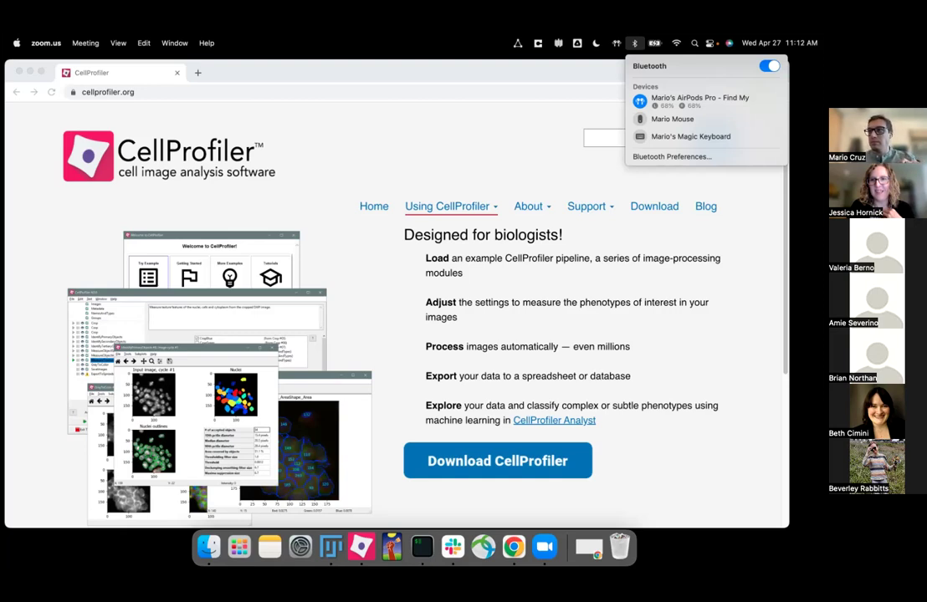
key("Escape")
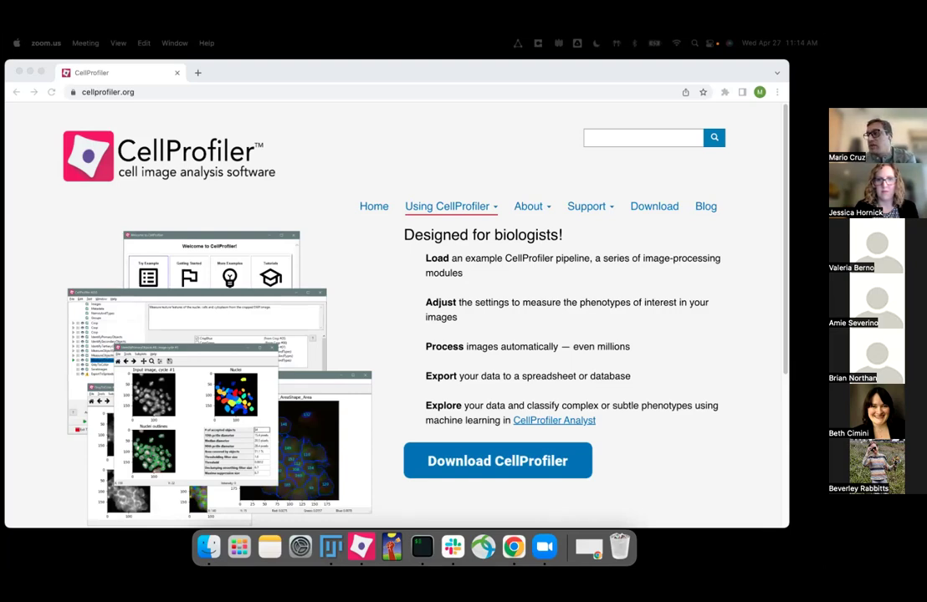
left_click(331, 229)
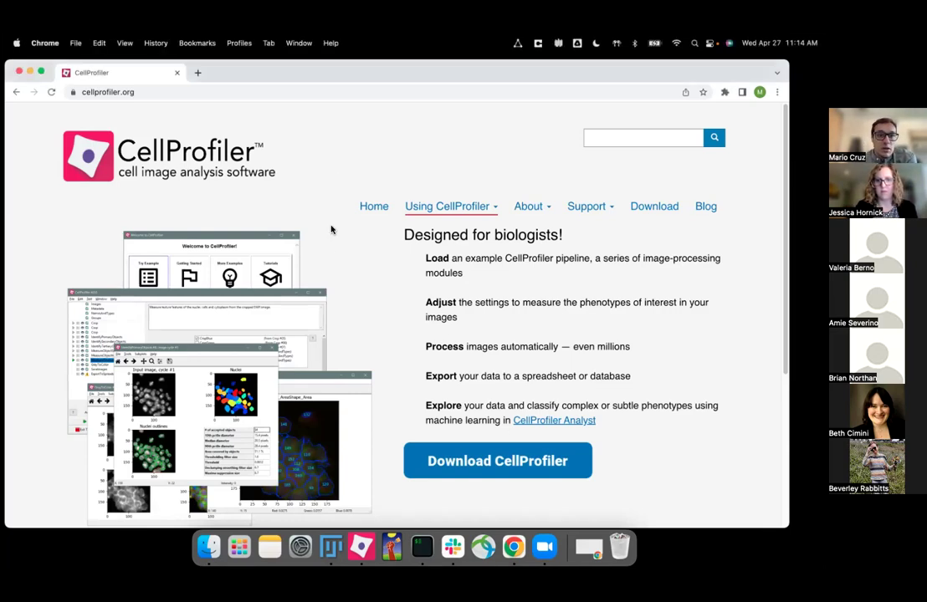
scroll(342, 265, "down", 1)
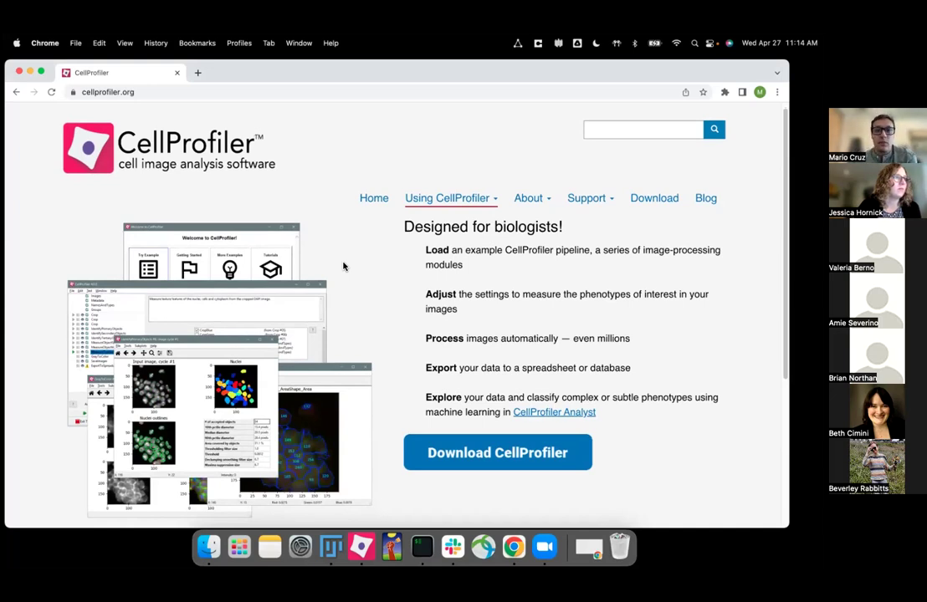
Close the browser window and dismiss the CellProfiler welcome window to work in the main project window
left_click(20, 73)
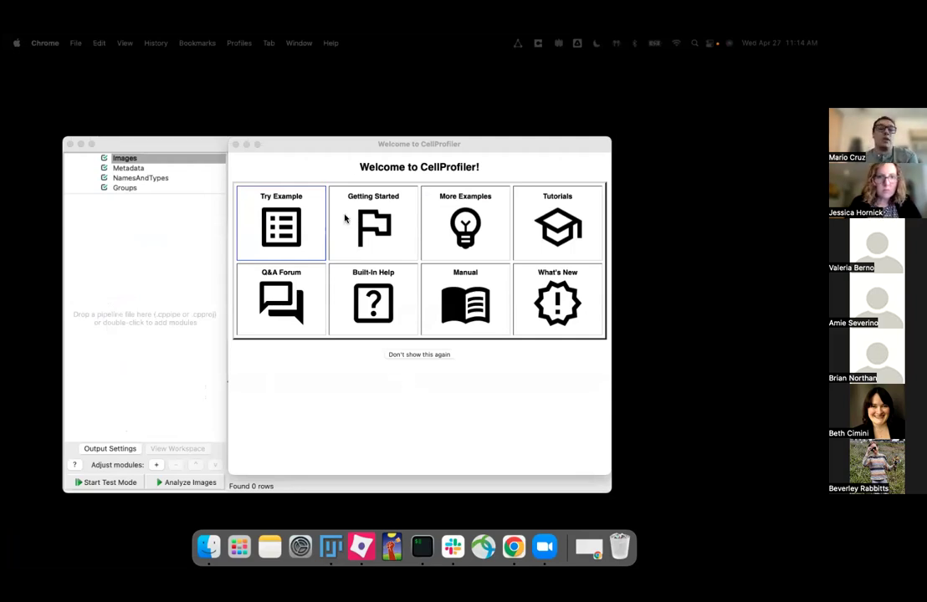
left_click(350, 149)
left_click_drag(350, 148, 384, 149)
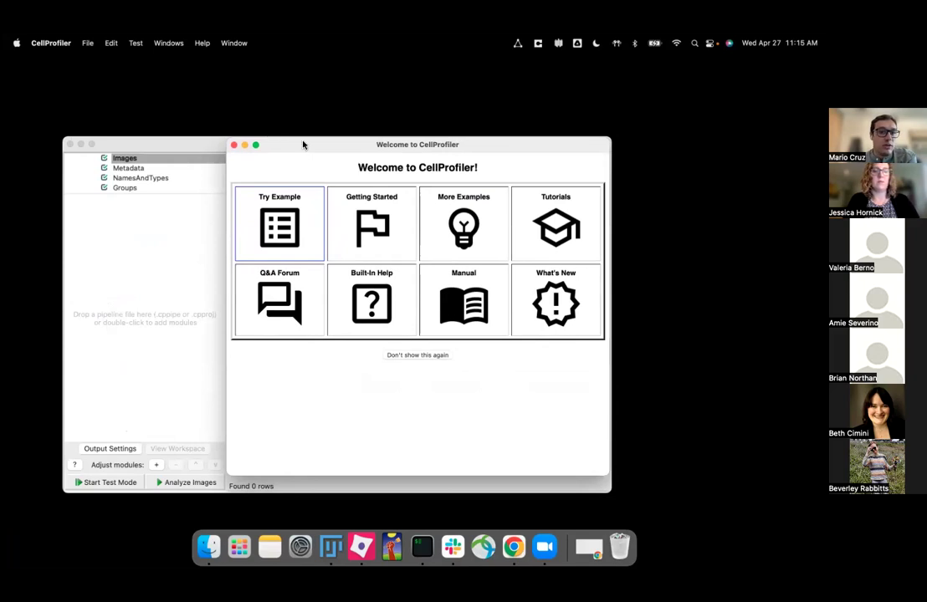
left_click_drag(305, 144, 316, 141)
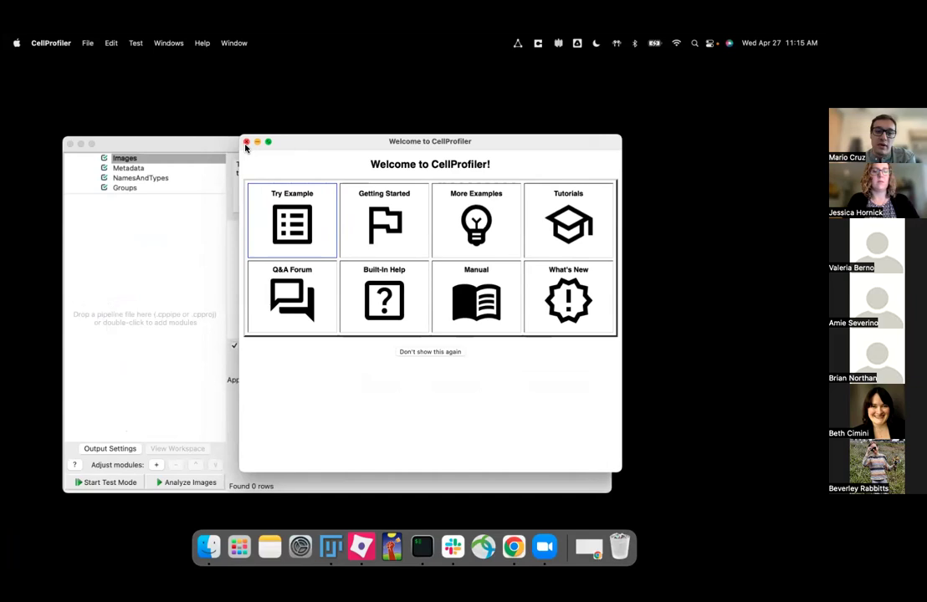
left_click(246, 144)
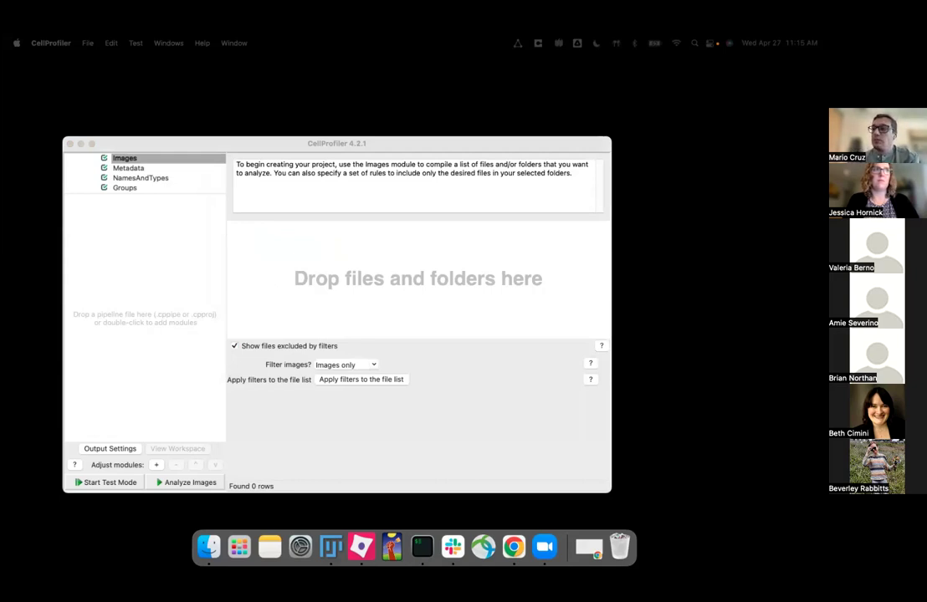
left_click_drag(313, 146, 311, 111)
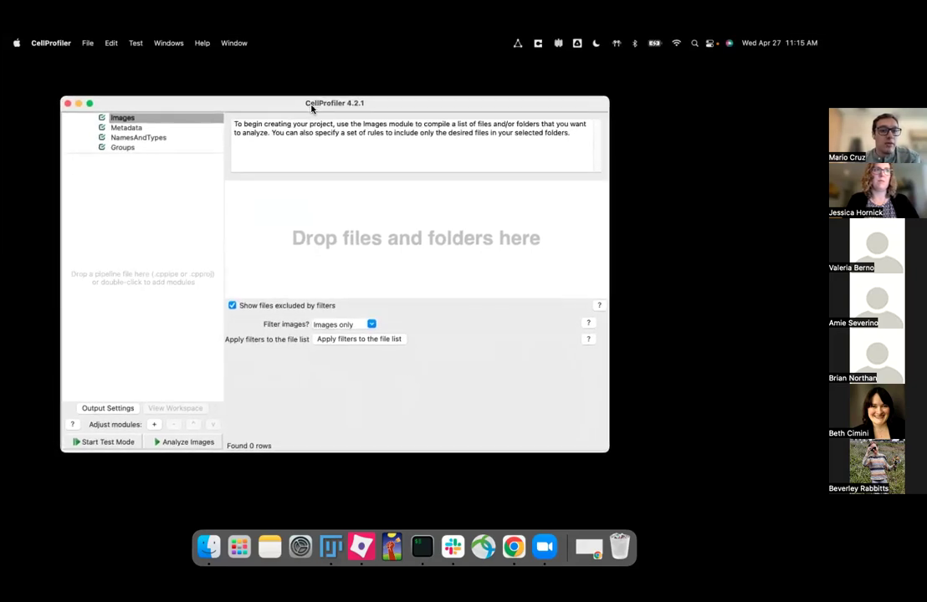
Look through the Metadata, NamesAndTypes and Groups input modules and return to the Images module
left_click(132, 127)
left_click(142, 137)
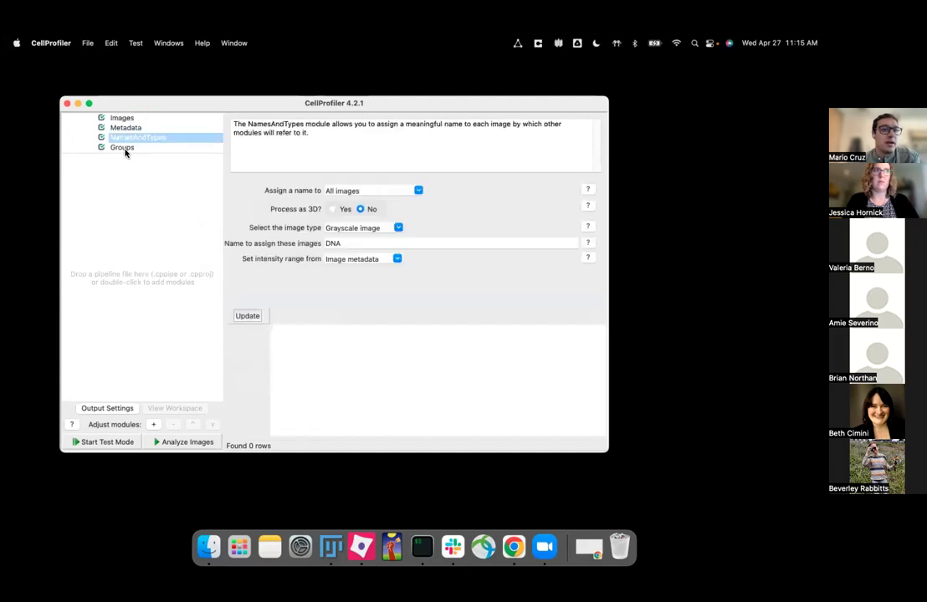
left_click(123, 147)
left_click(117, 118)
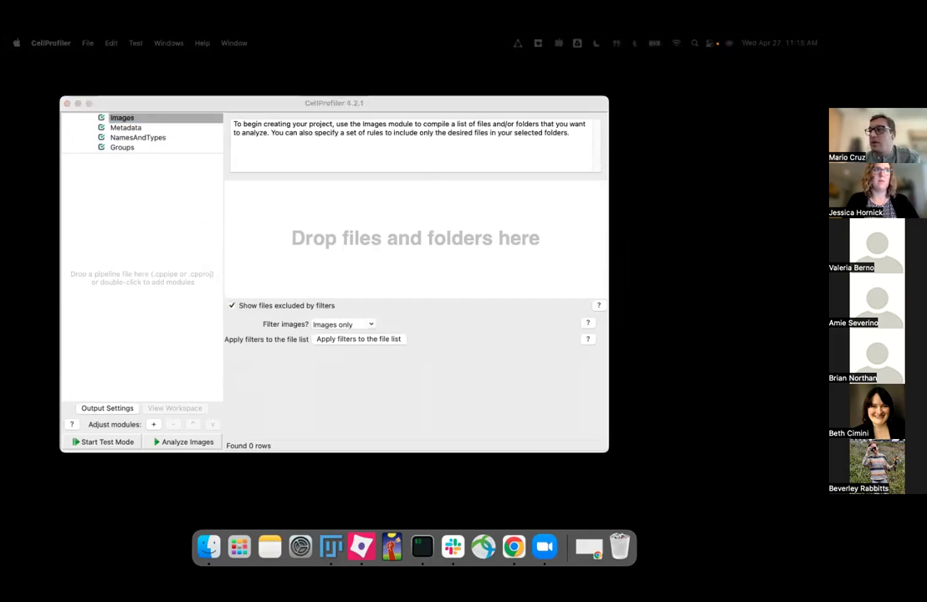
Add the Input3DNuclei image folder to the Images module's file list and apply the Images only filter
left_click_drag(658, 364, 349, 203)
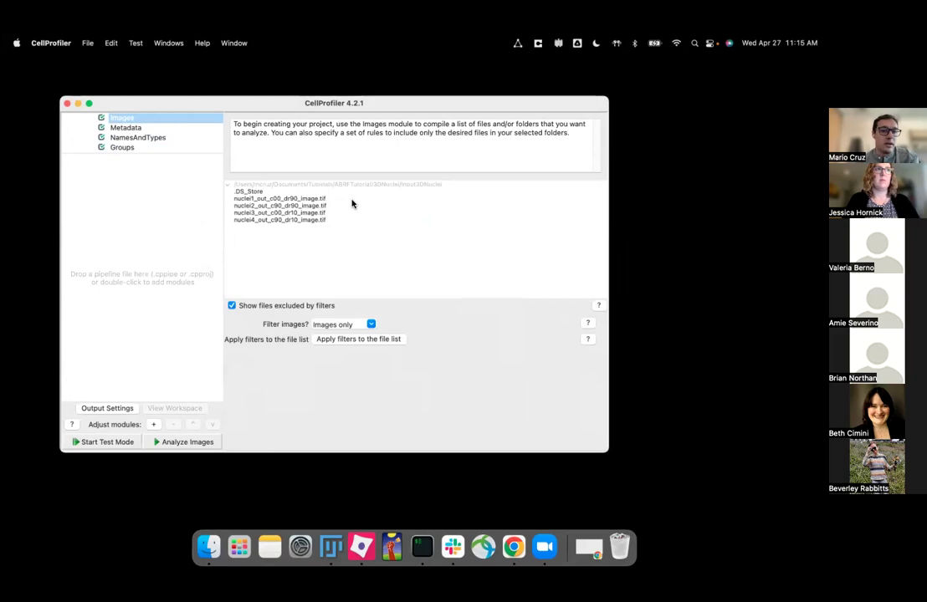
left_click(341, 343)
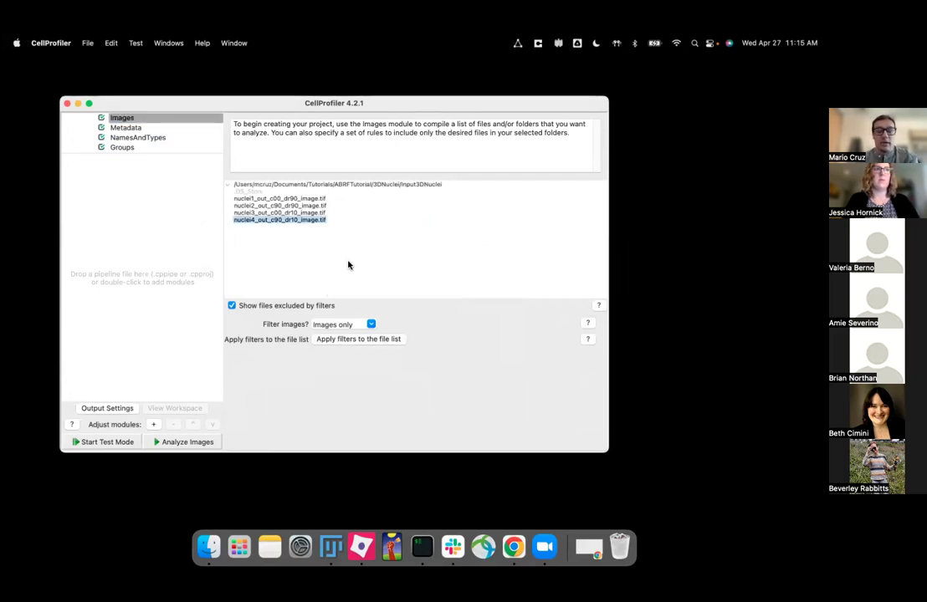
Preview nuclei1_out_c00_dr90_image.tif from the file list and close its image window
left_click(263, 202)
double_click(262, 202)
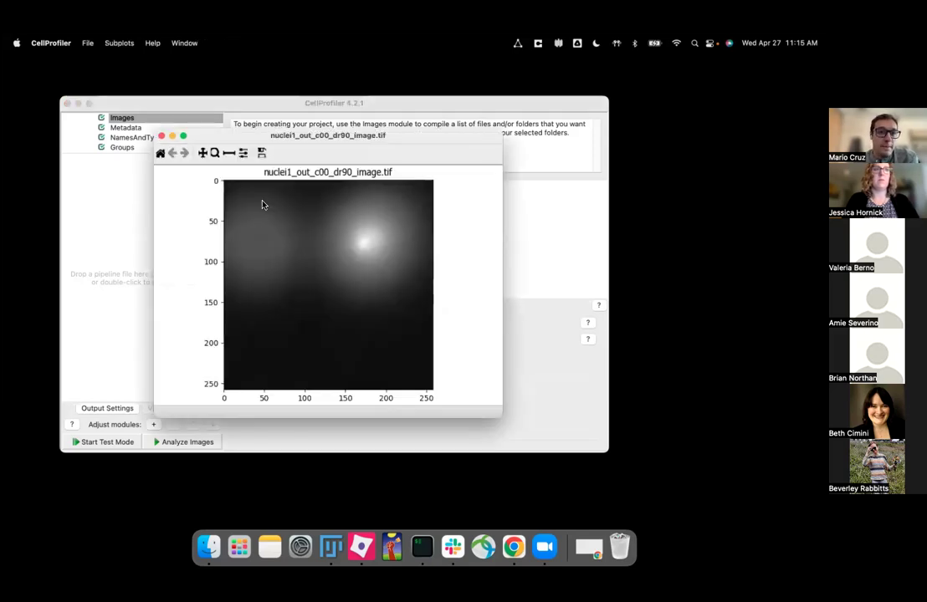
left_click_drag(273, 142, 385, 166)
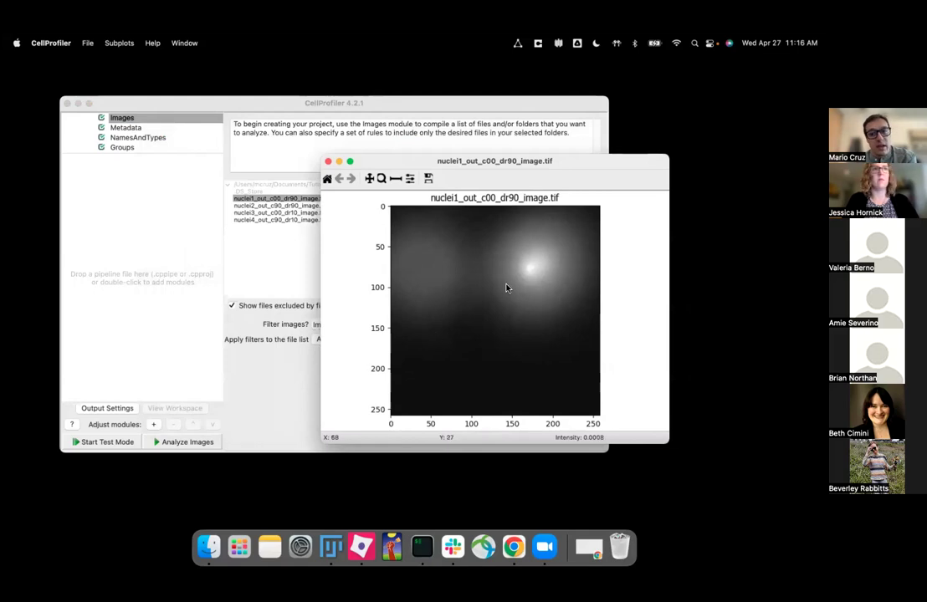
left_click(328, 161)
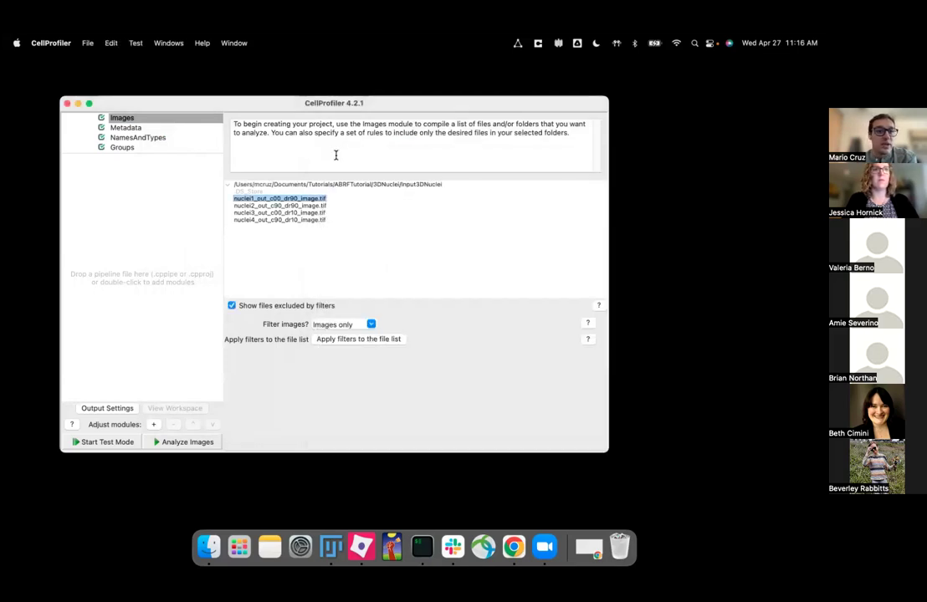
left_click(314, 286)
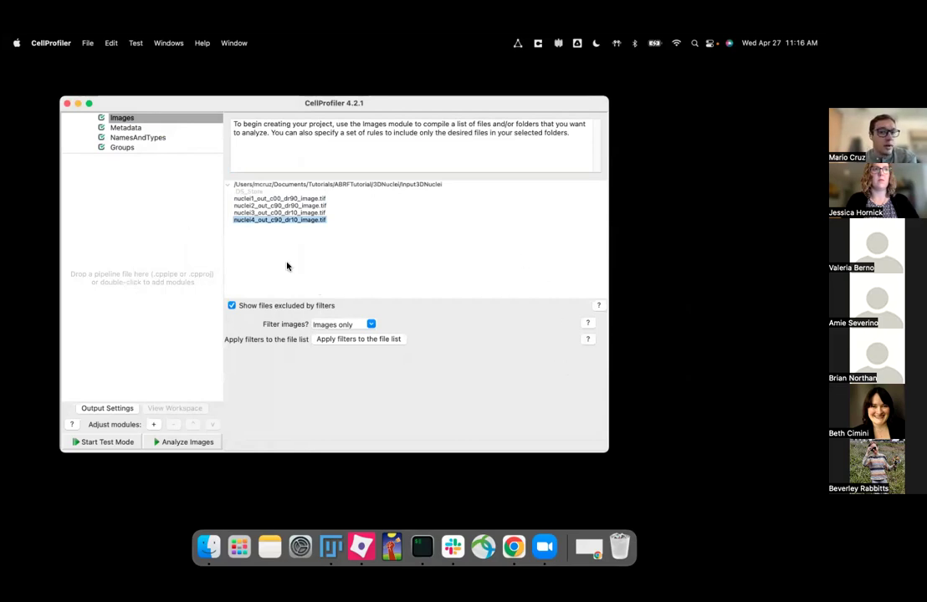
Import the pipeline file Nuclei_TimeConsumingPipeline.cppipe into the project
left_click(132, 139)
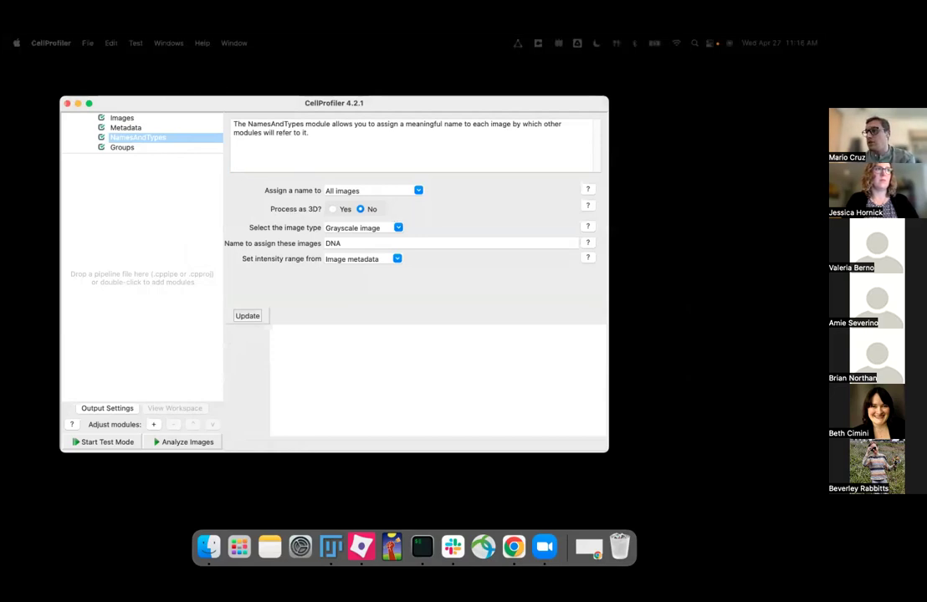
left_click_drag(926, 391, 132, 288)
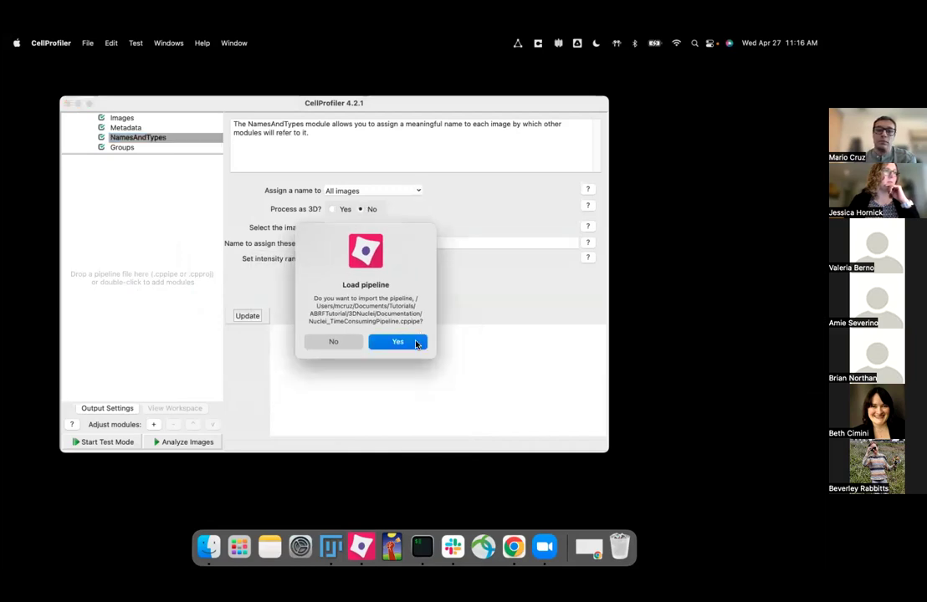
left_click(399, 342)
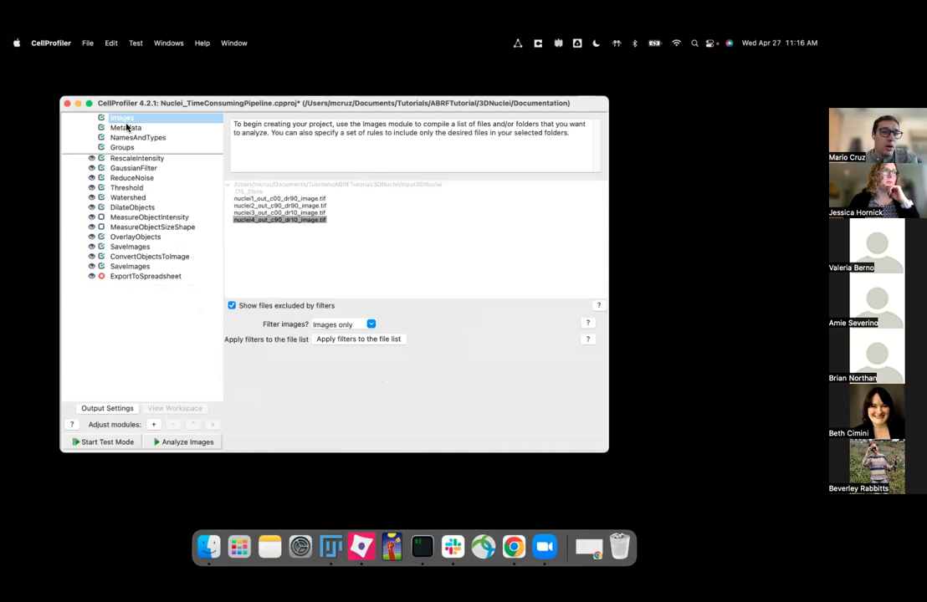
Set the relative pixel spacing in X and Y to 0.124 in the NamesAndTypes module
left_click(125, 128)
left_click(134, 138)
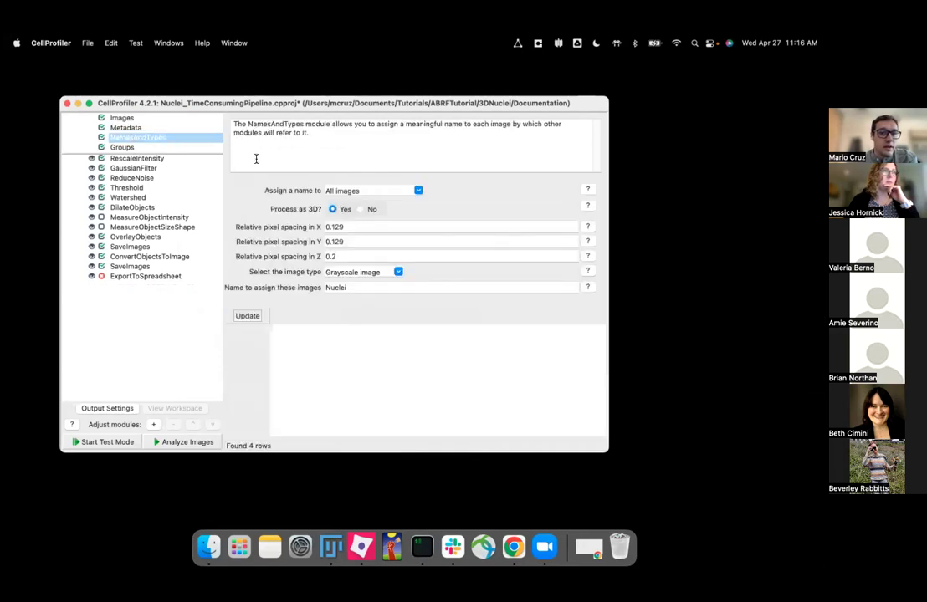
left_click(359, 227)
type("4")
left_click(363, 238)
key("BackSpace")
type("4")
left_click(459, 208)
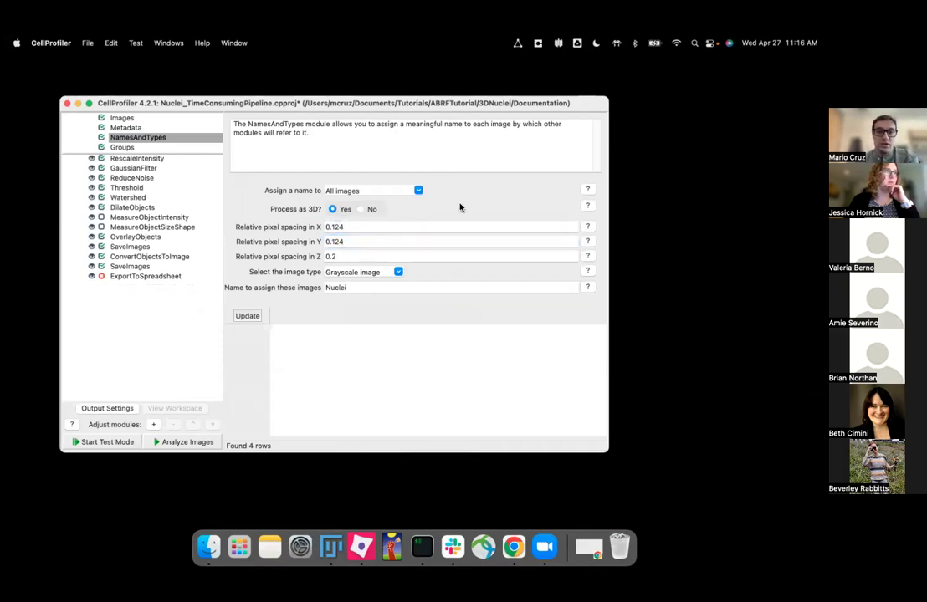
Review the Images and Metadata module settings and the relative pixel spacing in NamesAndTypes
left_click(123, 118)
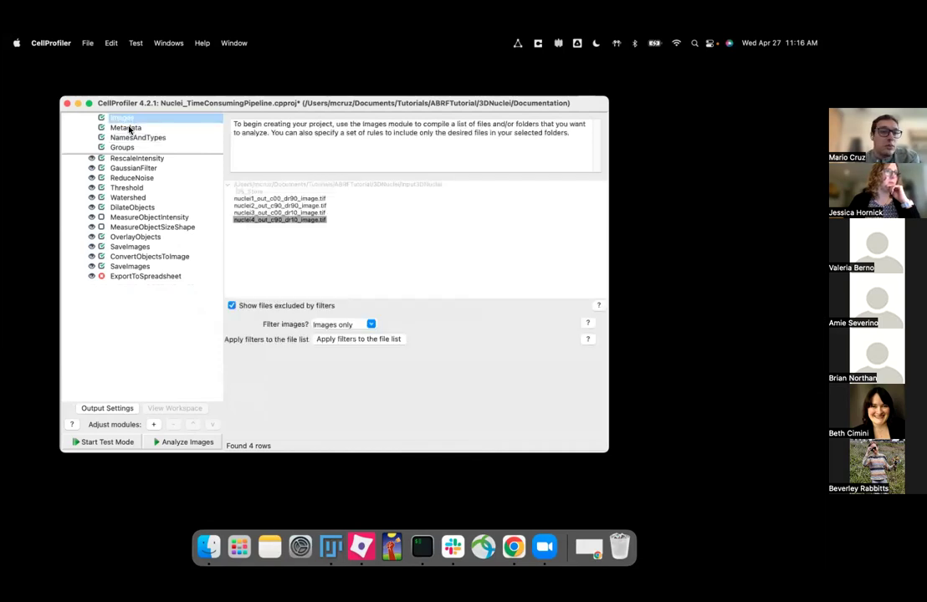
left_click(127, 128)
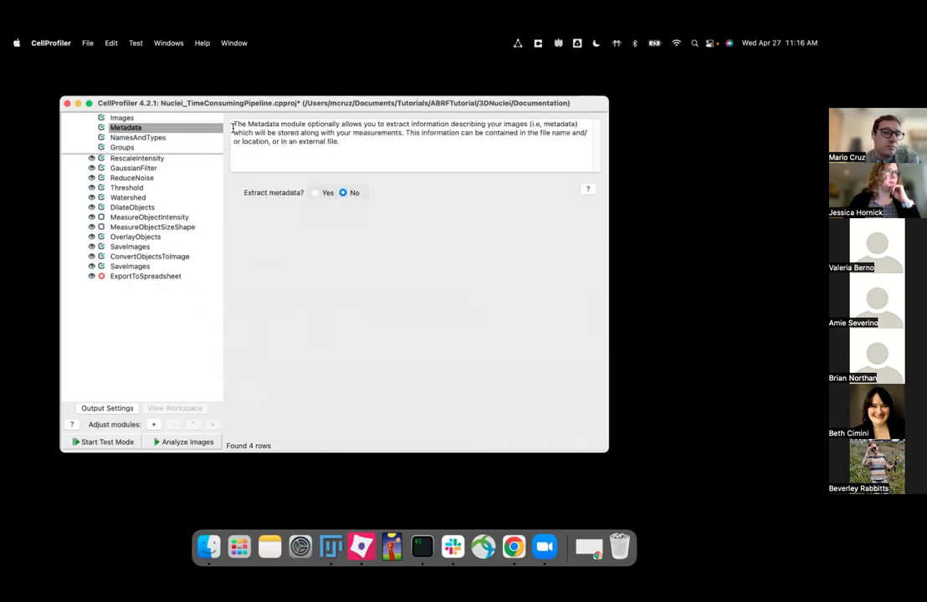
left_click_drag(231, 107, 213, 91)
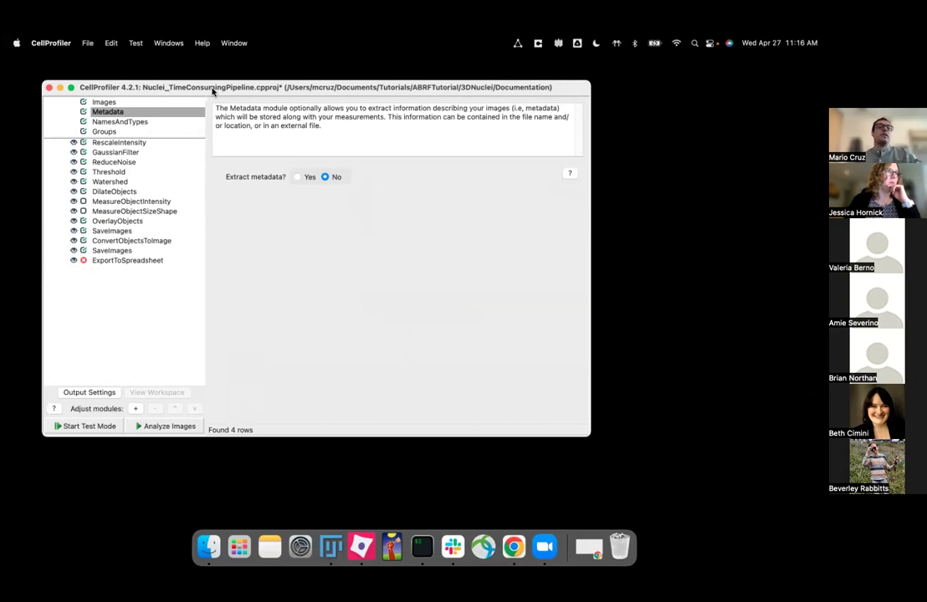
left_click(131, 125)
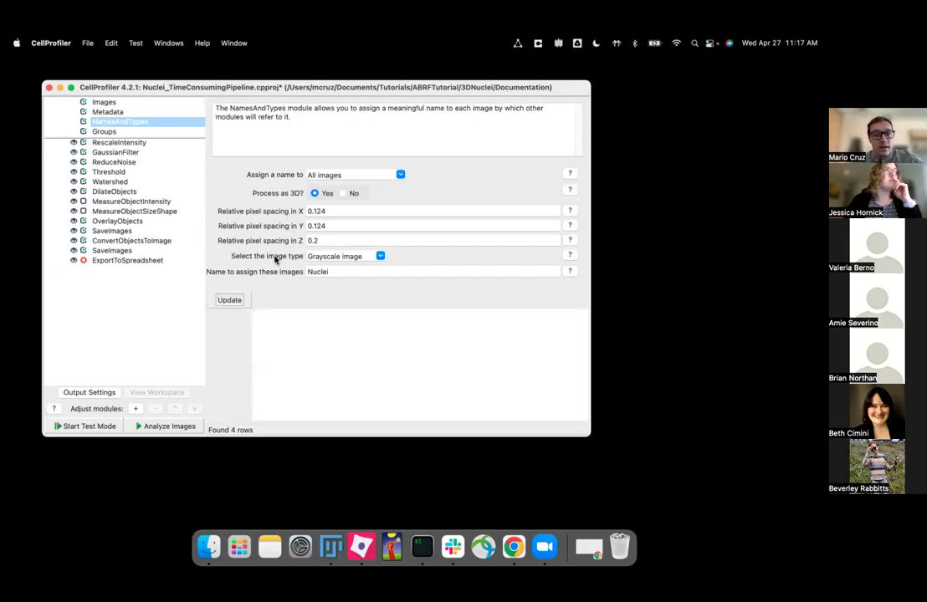
left_click(346, 213)
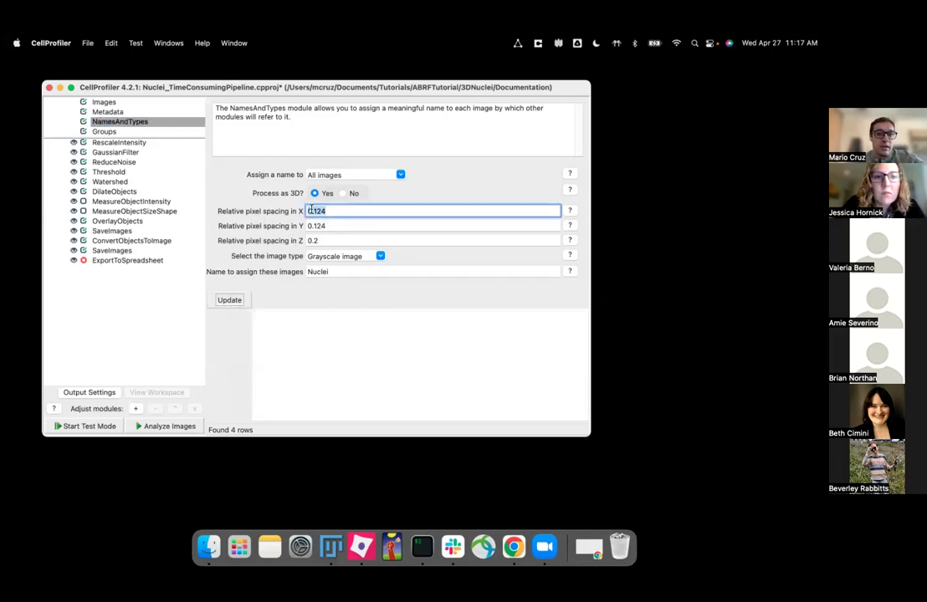
left_click(339, 211)
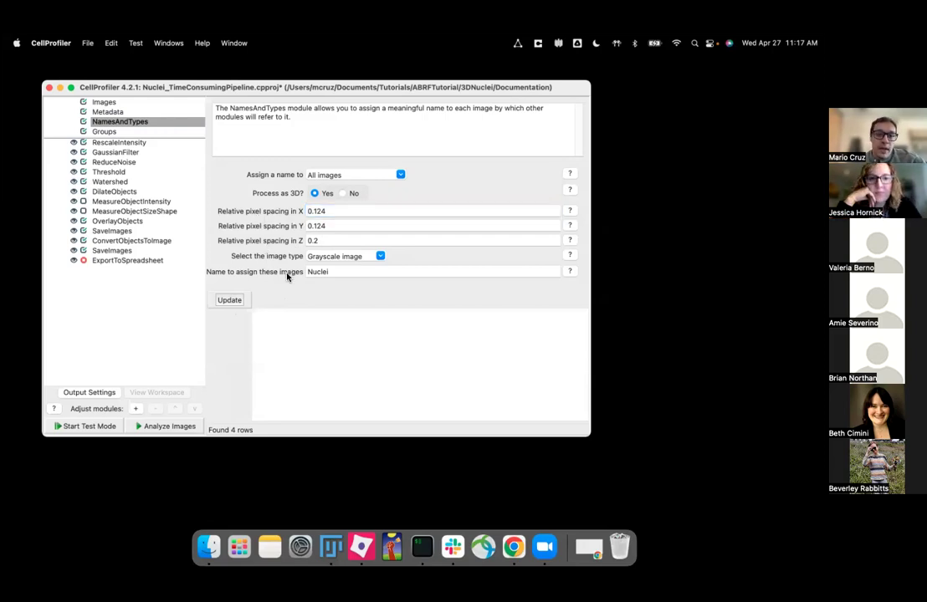
Choose Grayscale image as the image type, keep Nuclei as the assigned name, and update the image set table
left_click(381, 258)
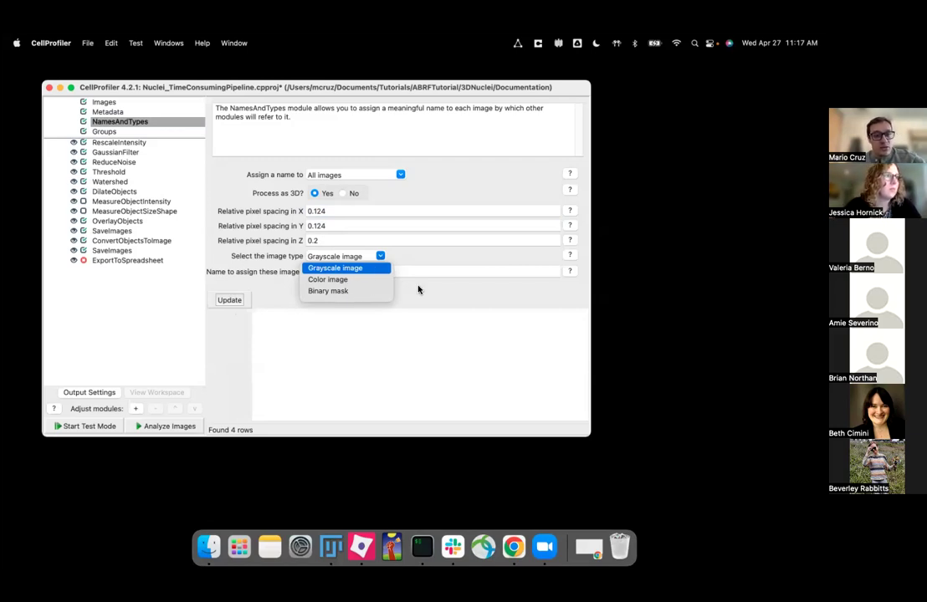
left_click(335, 267)
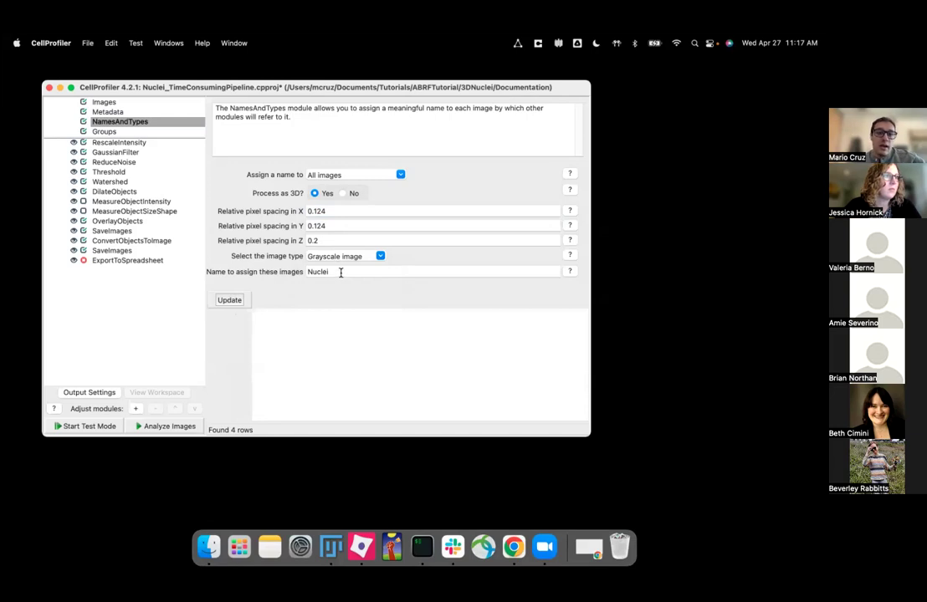
left_click_drag(342, 271, 284, 274)
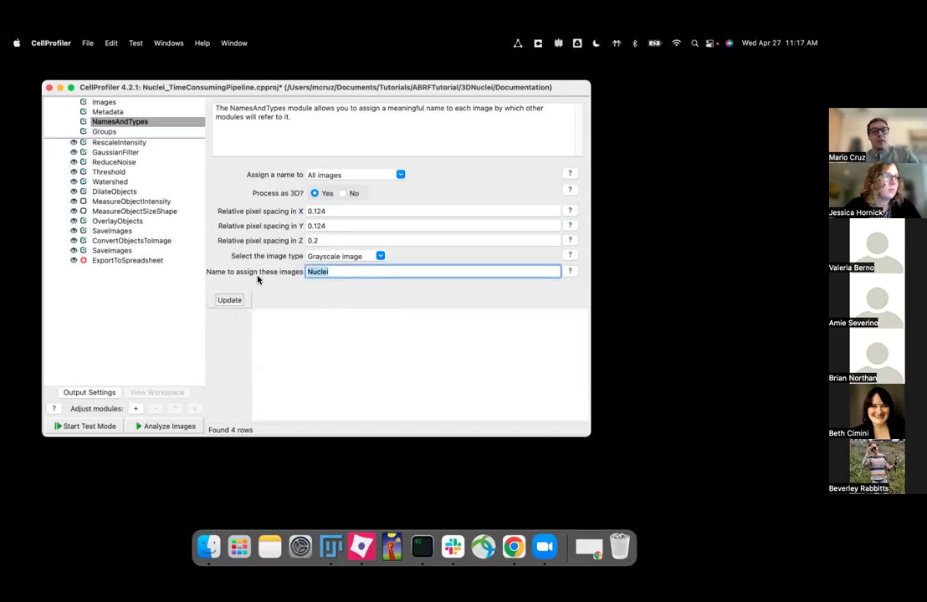
left_click(338, 285)
double_click(338, 271)
left_click(293, 281)
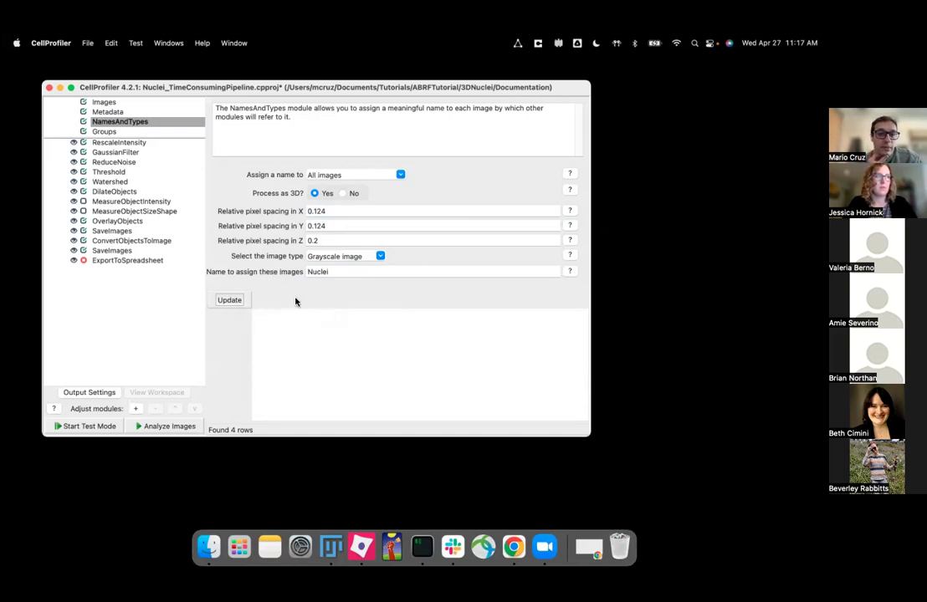
left_click(230, 301)
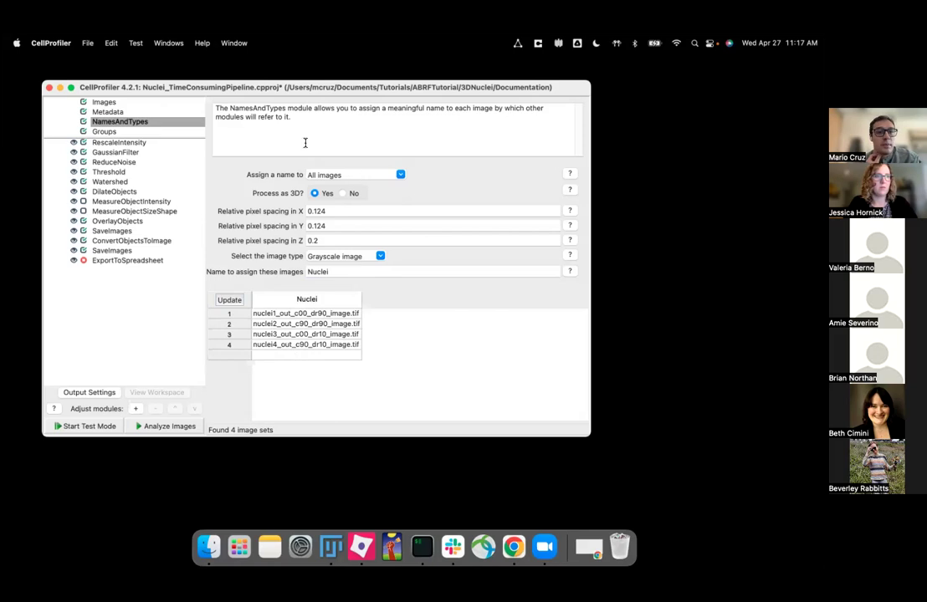
View nuclei1_out_c00_dr90_image.tif from the Images module at plane 37, zoom in on the upper-left nucleus, and restore the full view
left_click(104, 102)
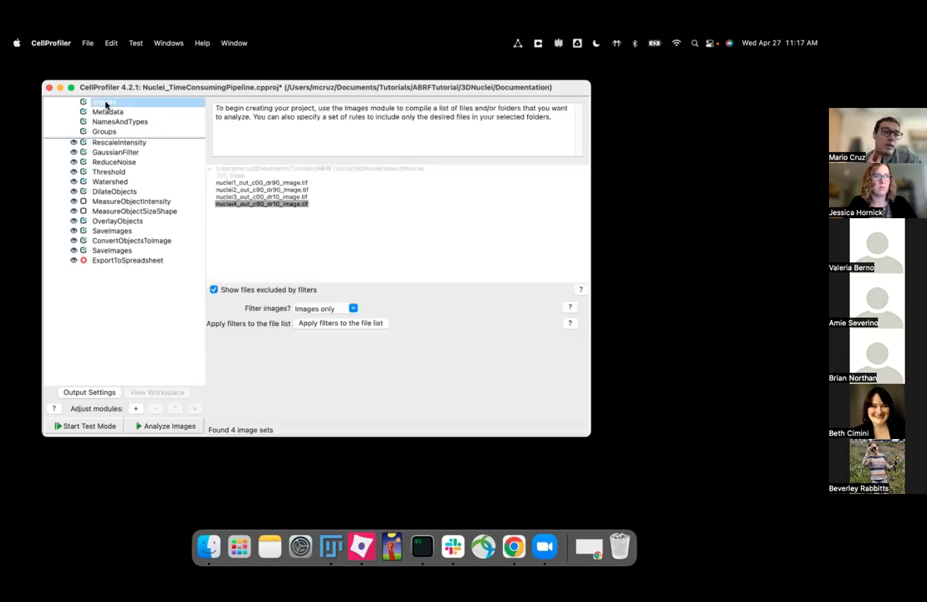
double_click(289, 185)
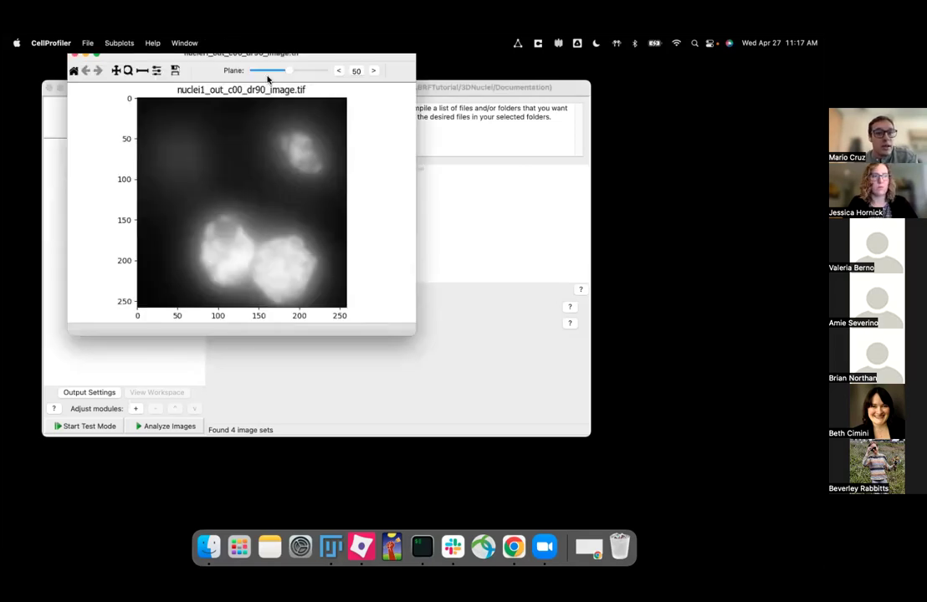
mouse_move(295, 169)
left_mouse_down()
mouse_move(262, 169)
mouse_move(315, 170)
mouse_move(265, 170)
mouse_move(291, 171)
mouse_move(266, 170)
mouse_move(282, 171)
left_mouse_up()
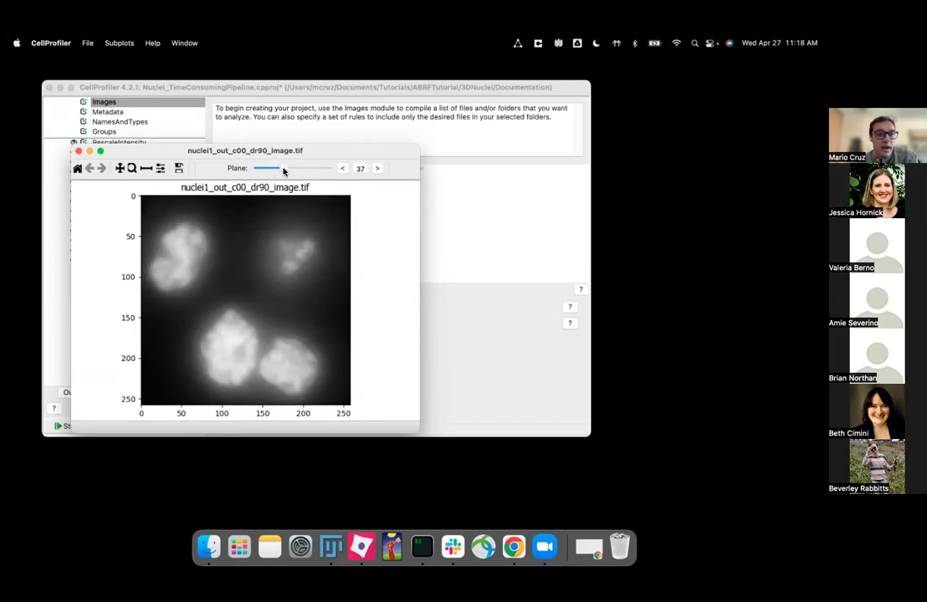
left_click_drag(230, 150, 309, 133)
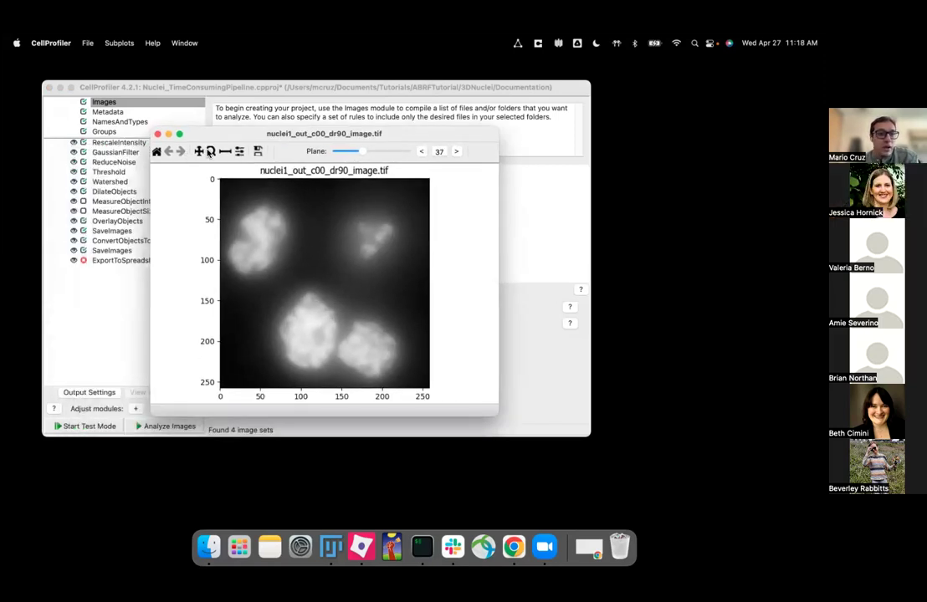
left_click(210, 151)
left_click_drag(227, 189, 295, 283)
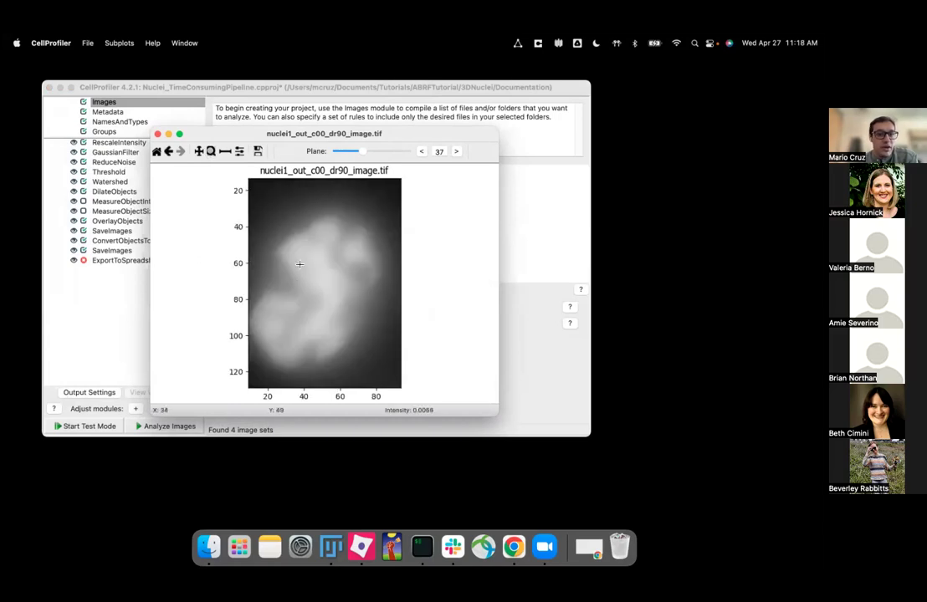
left_click(157, 151)
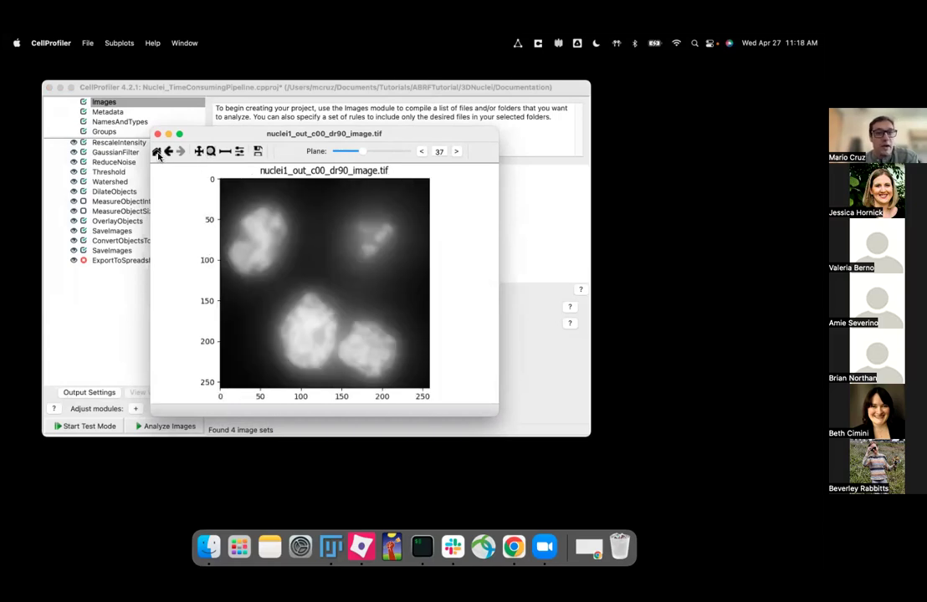
Try out the maximum brightness in the contrast adjustment of the nuclei1 preview, and close the preview
right_click(311, 214)
left_click(332, 211)
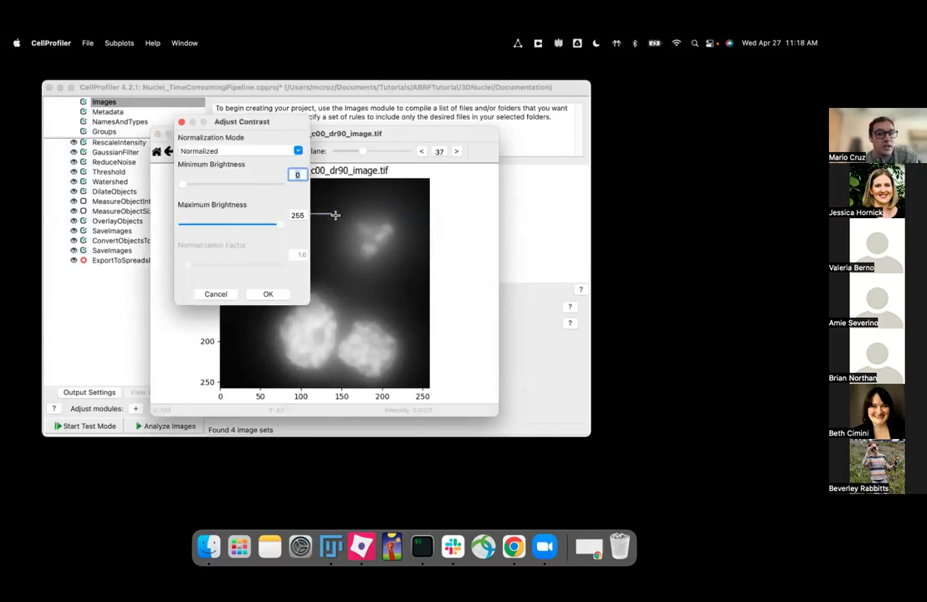
mouse_move(279, 230)
left_mouse_down()
mouse_move(235, 224)
mouse_move(281, 227)
left_mouse_up()
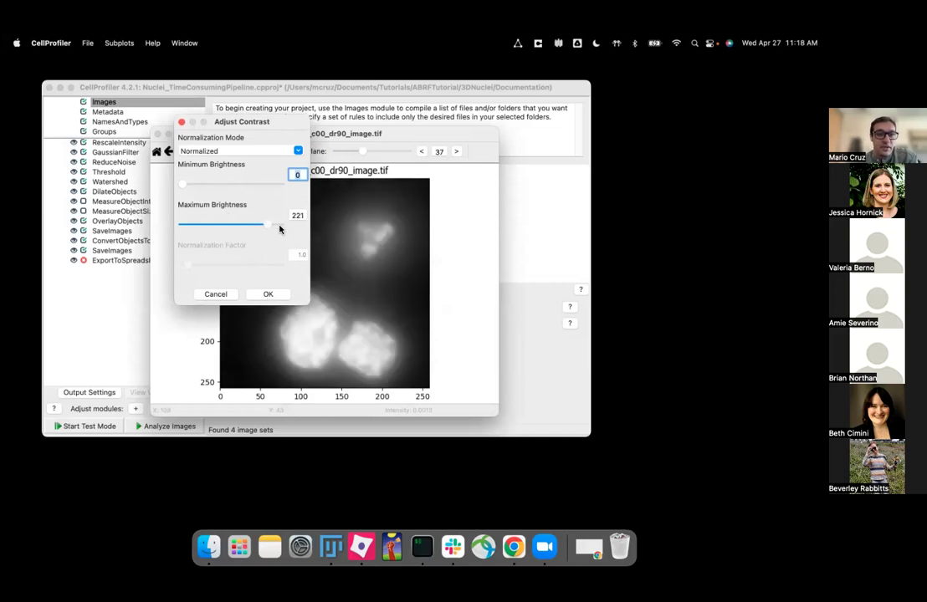
left_click(267, 293)
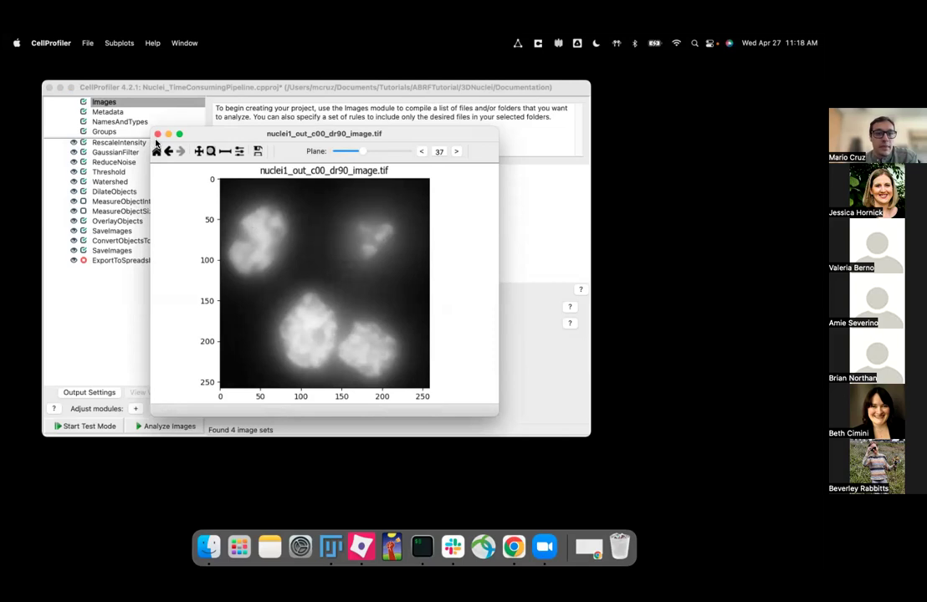
left_click(157, 136)
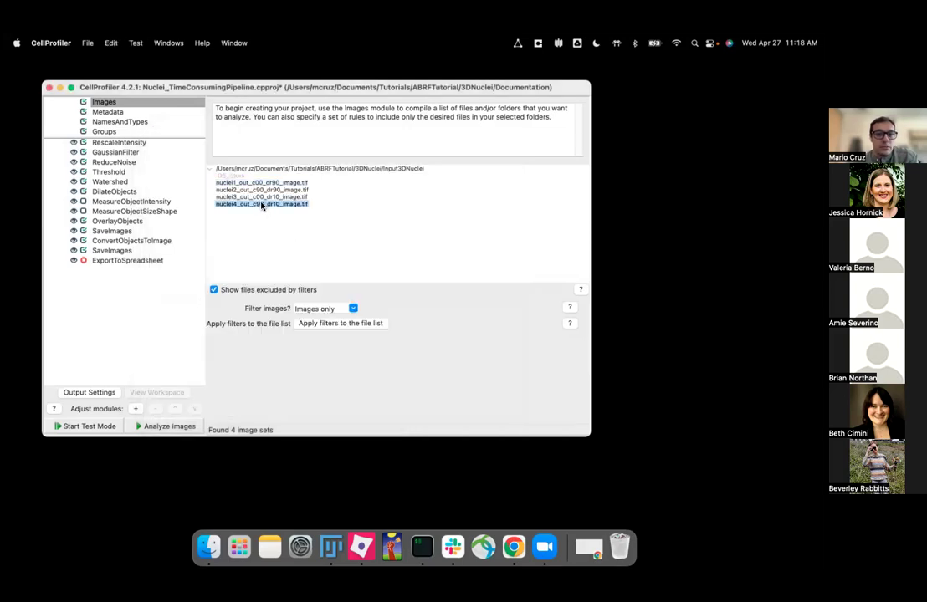
View nuclei4_out_c90_dr10_image.tif from the Images module file list, and close its preview
double_click(256, 205)
left_click_drag(320, 87, 355, 87)
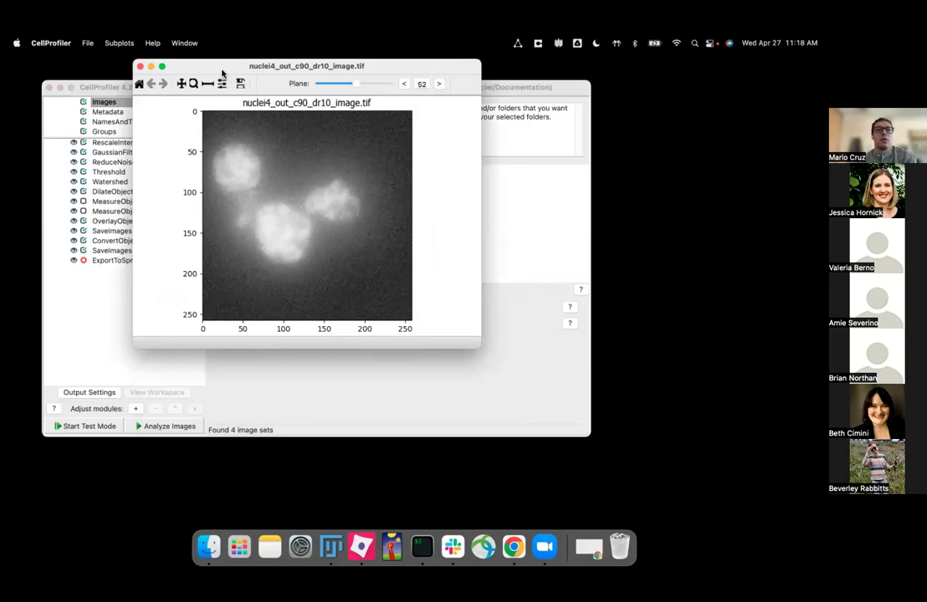
left_click_drag(196, 66, 202, 122)
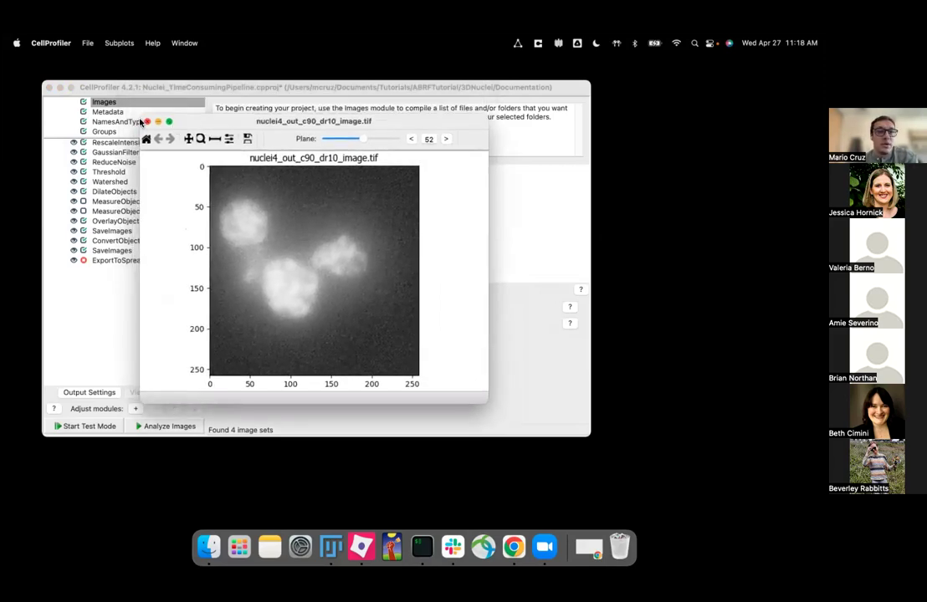
left_click(147, 122)
Return to the NamesAndTypes module and enable the MeasureObjectIntensity and MeasureObjectSizeShape modules in the pipeline
left_click(118, 122)
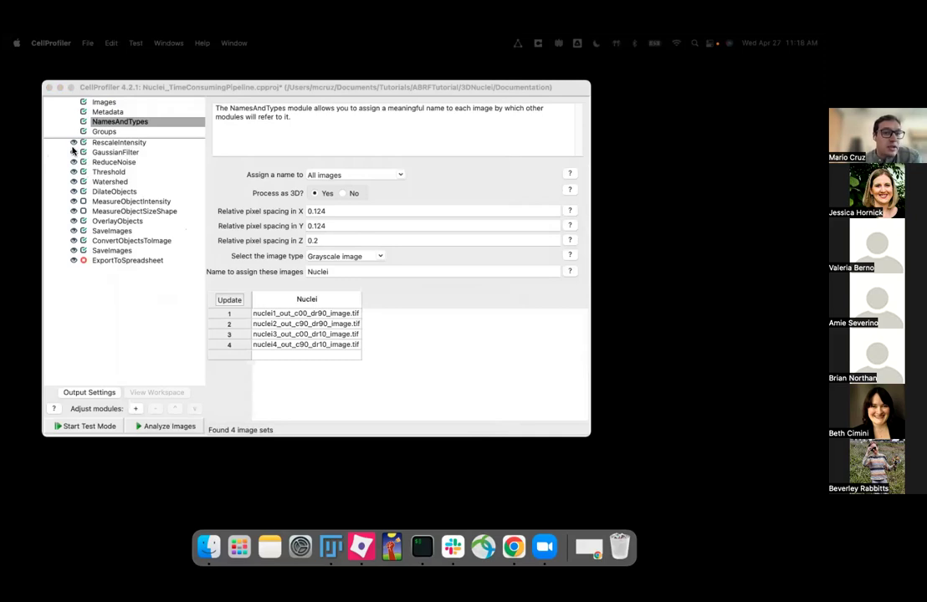
left_click(82, 212)
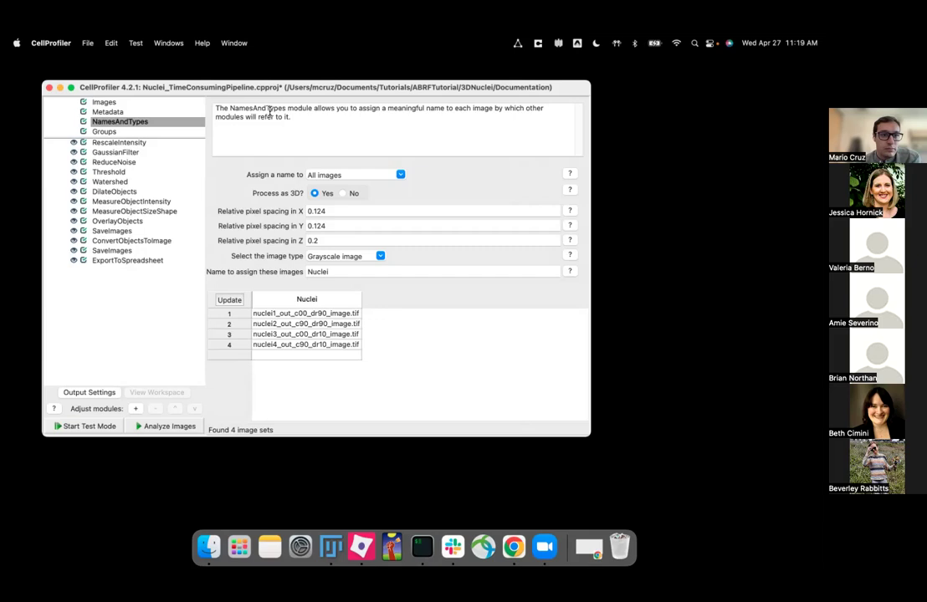
Find RescaleIntensity by searching the available modules for "res", and add a second one after the existing RescaleIntensity module
left_click(125, 144)
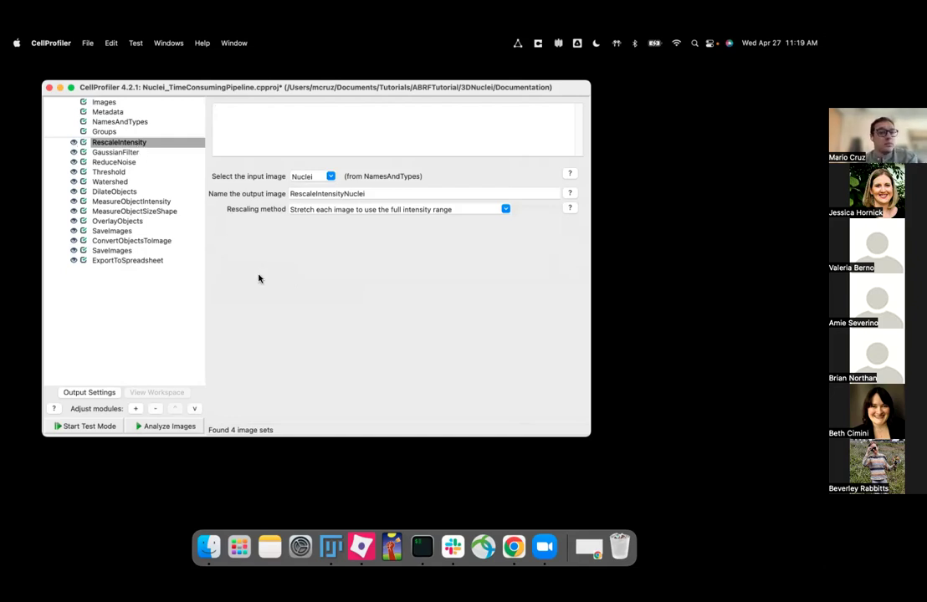
left_click(110, 309)
double_click(110, 310)
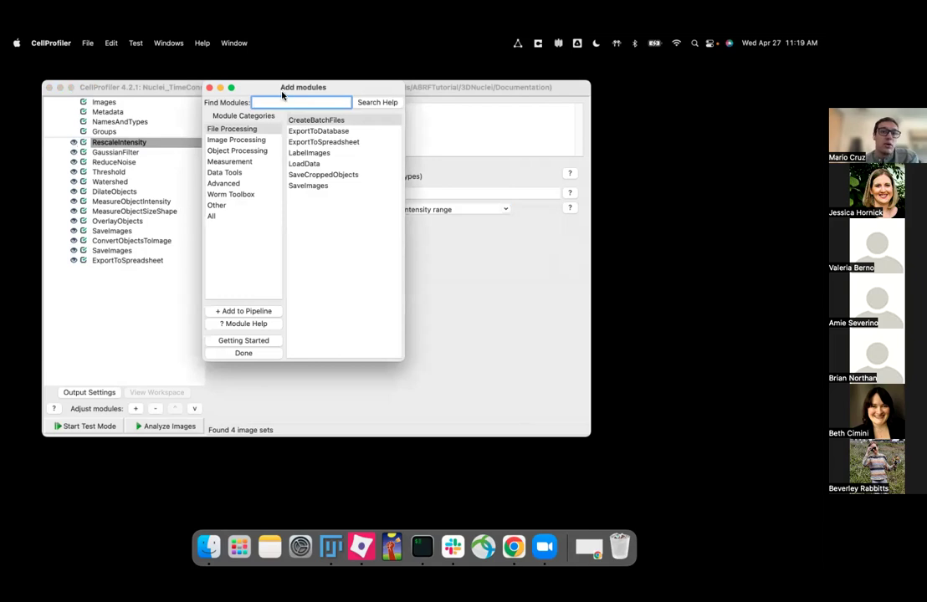
left_click_drag(279, 94, 282, 100)
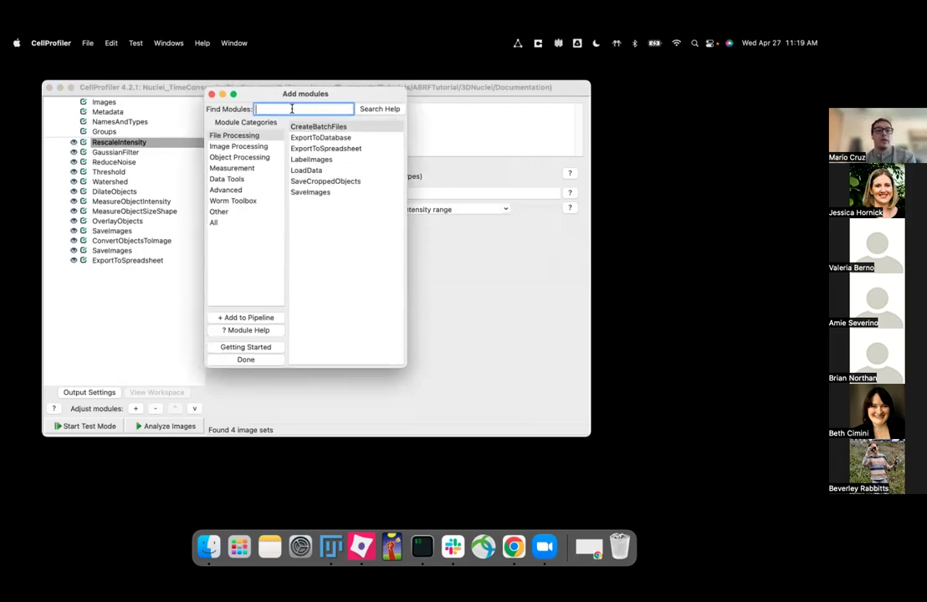
type("res")
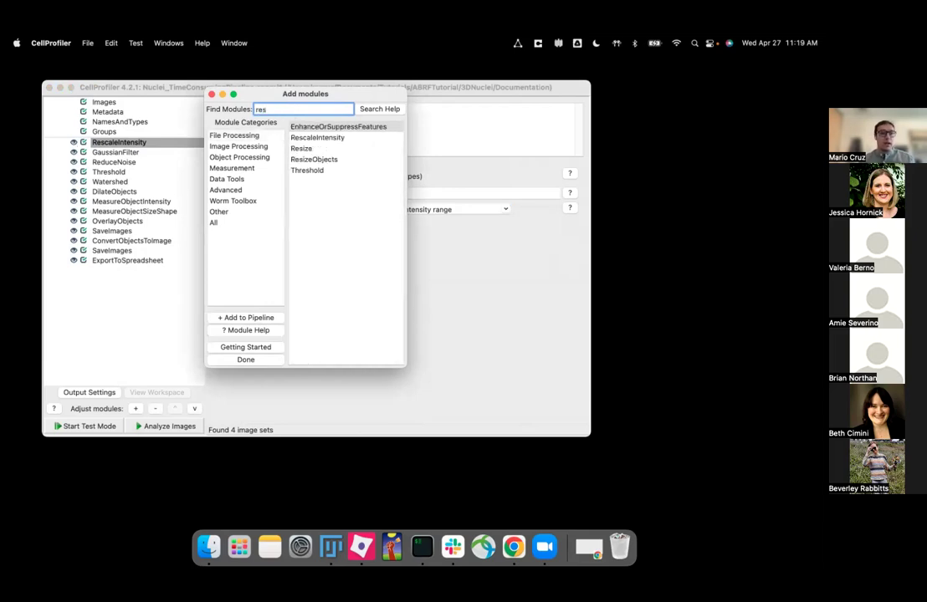
left_click(364, 219)
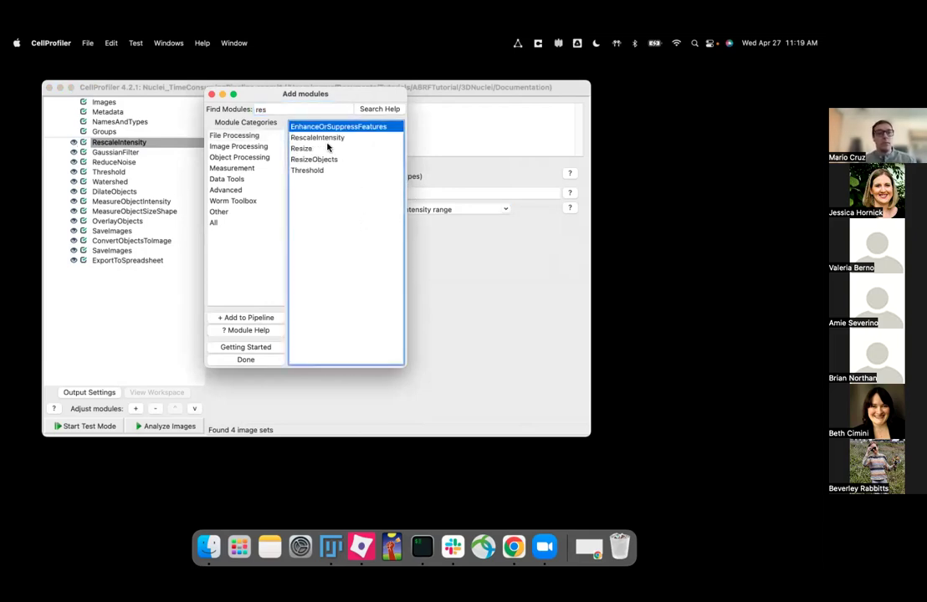
left_click(295, 139)
double_click(295, 140)
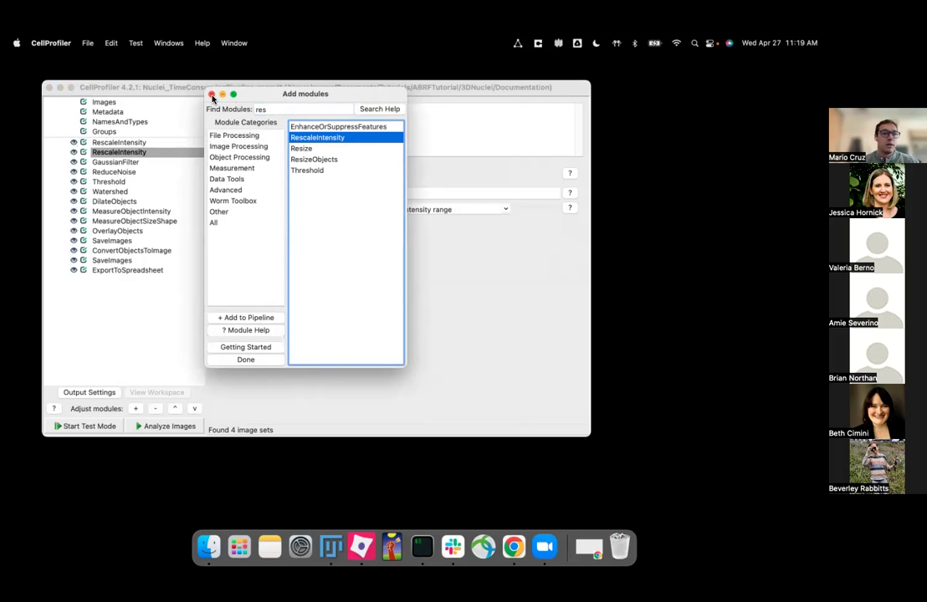
left_click(212, 94)
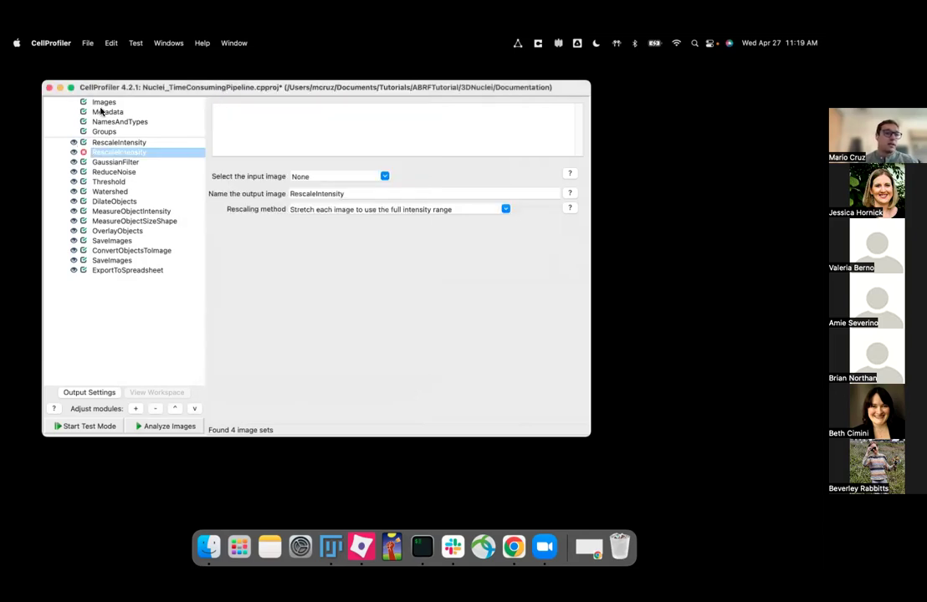
Delete the newly added second RescaleIntensity module from the pipeline
right_click(120, 154)
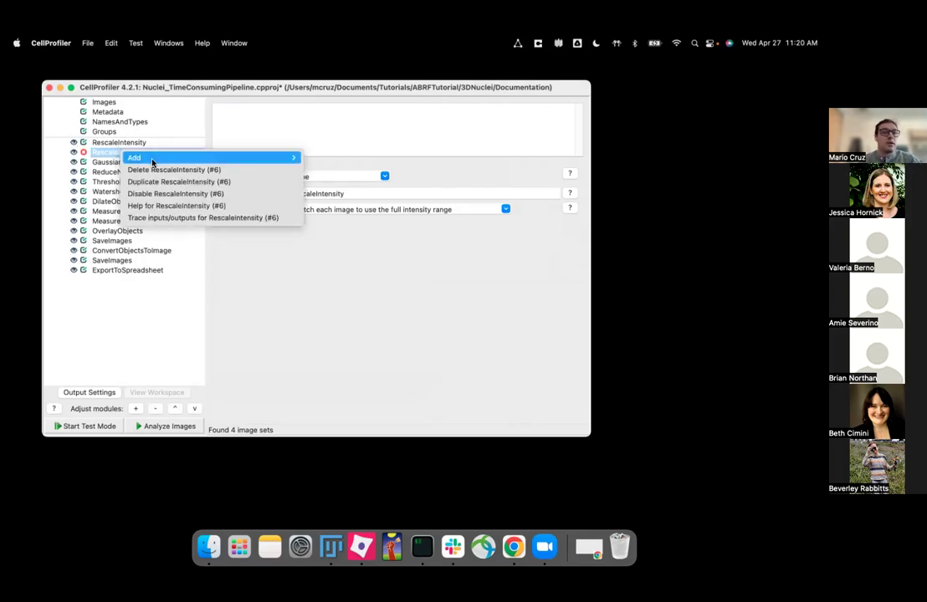
mouse_move(151, 159)
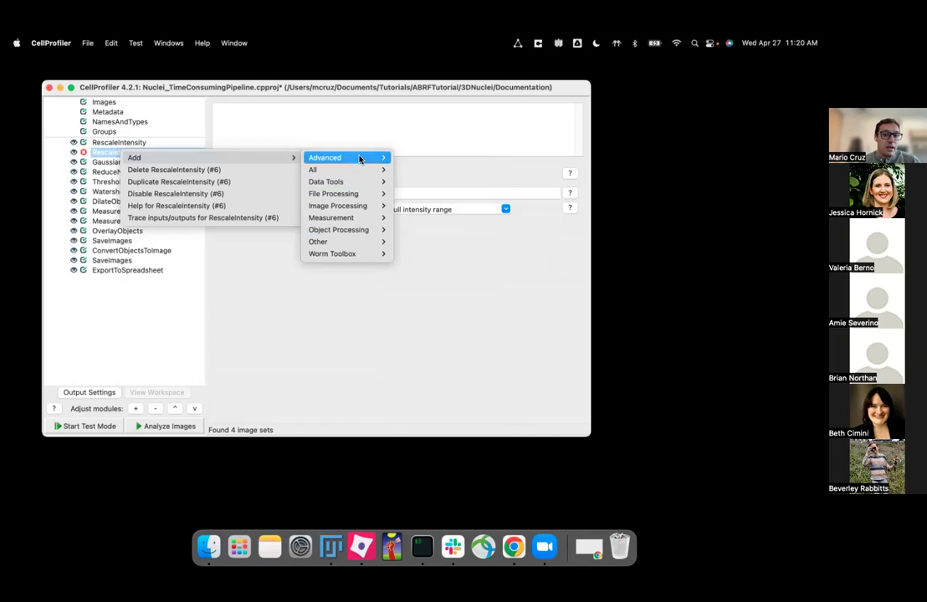
left_click(175, 170)
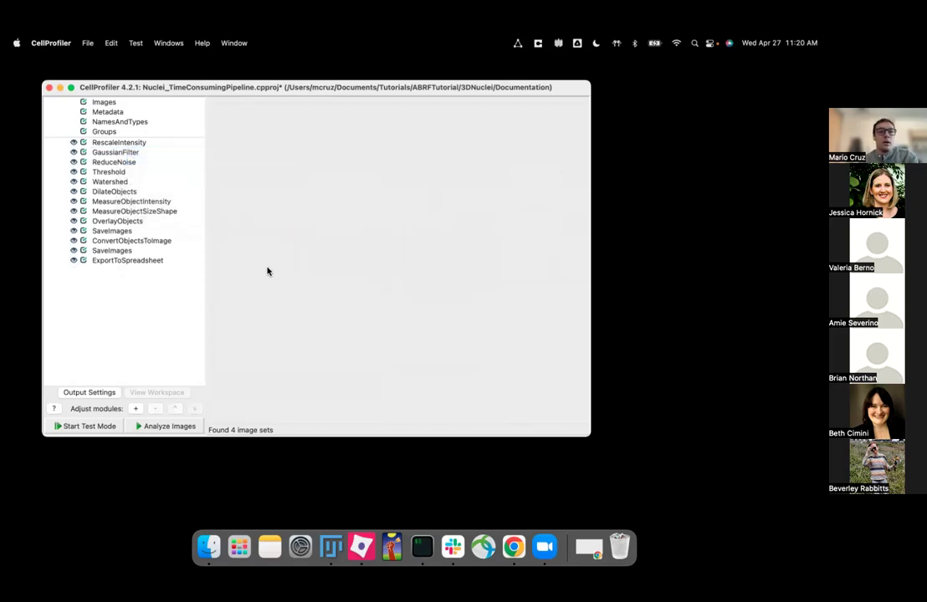
Read the help for the RescaleIntensity module, including its 2D, 3D and mask support table, and close it
left_click(120, 144)
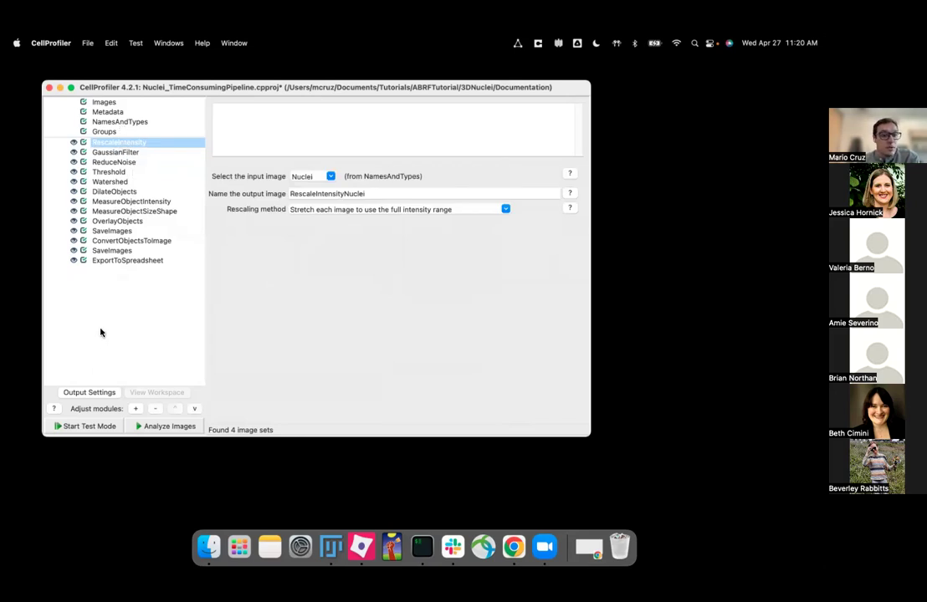
left_click(55, 410)
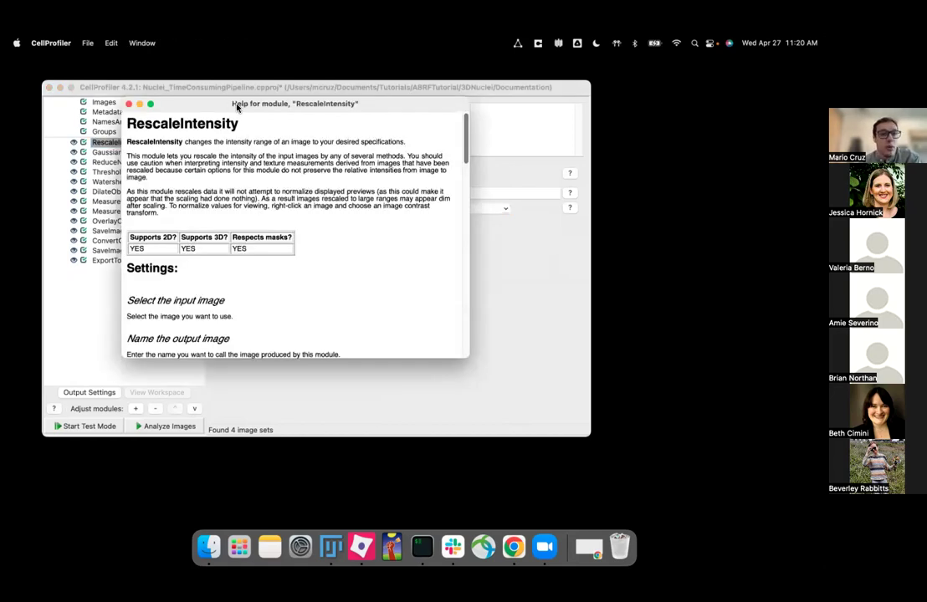
left_click_drag(238, 106, 242, 108)
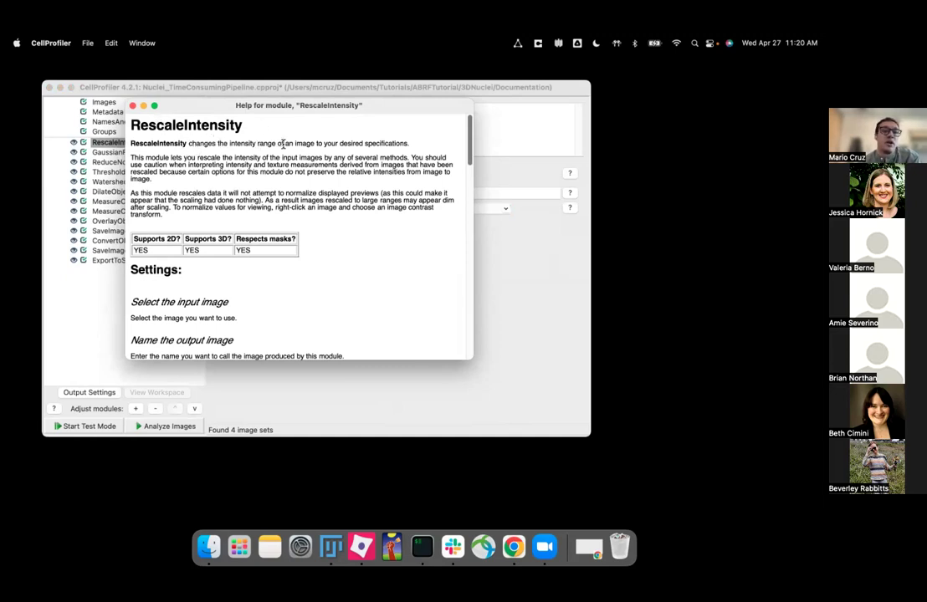
left_click(419, 149)
left_click_drag(141, 240, 243, 241)
double_click(284, 240)
left_click(305, 245)
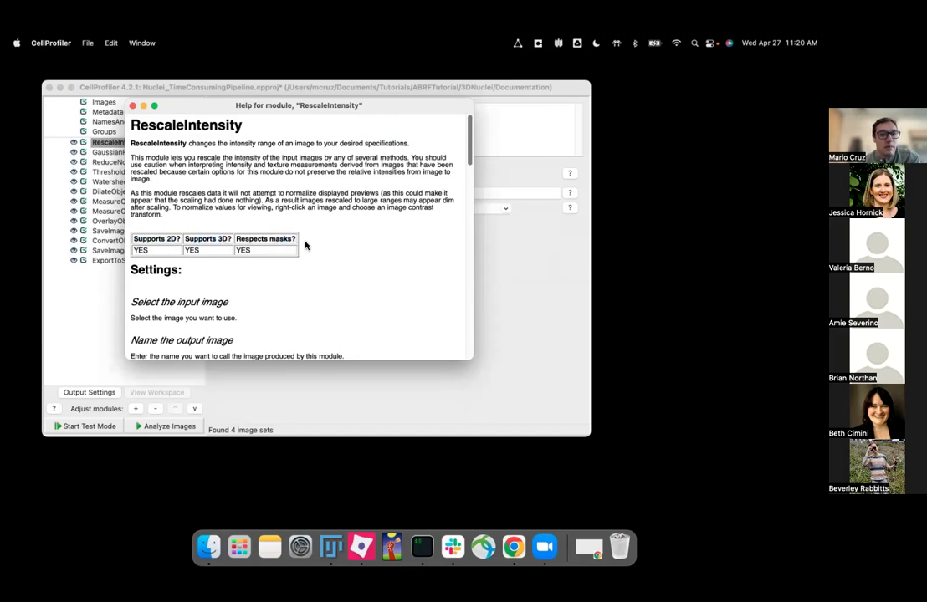
left_click(133, 106)
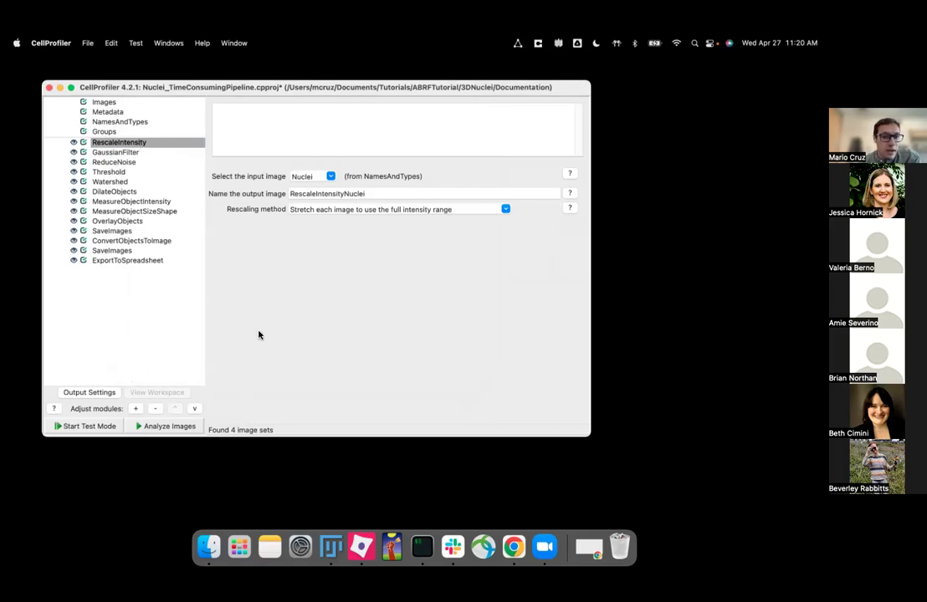
Start test mode and run only the RescaleIntensity module on the first image set
left_click_drag(190, 84, 194, 87)
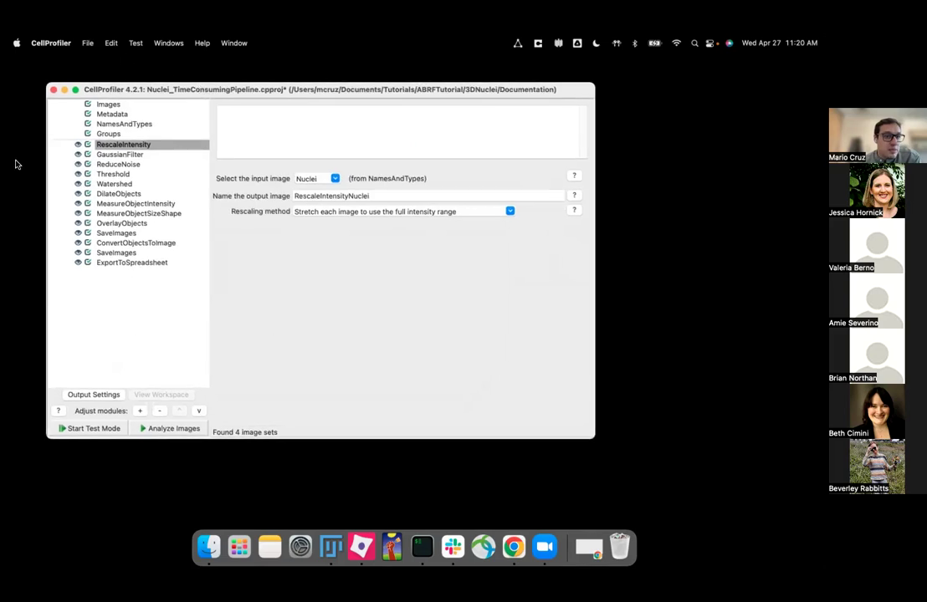
left_click(94, 429)
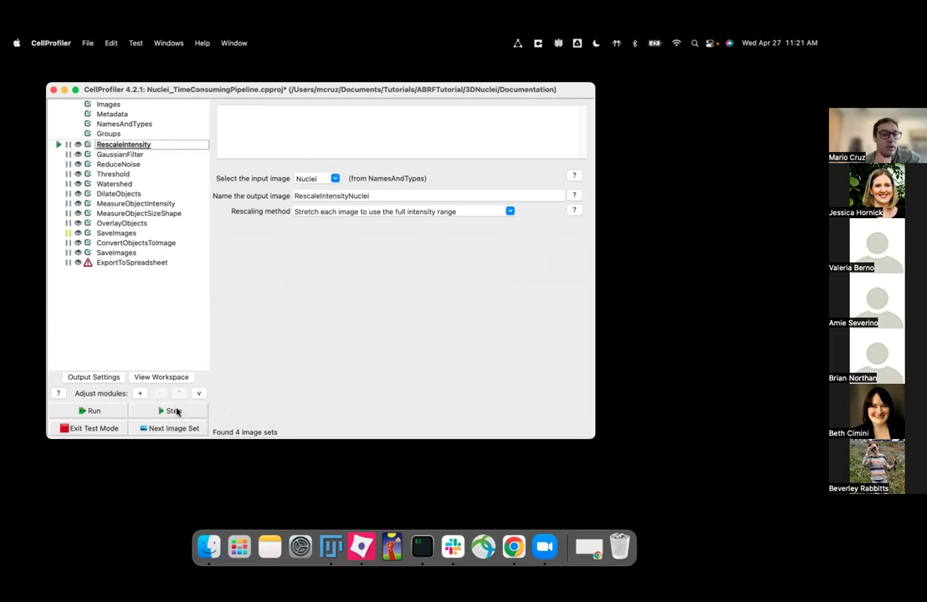
left_click(174, 412)
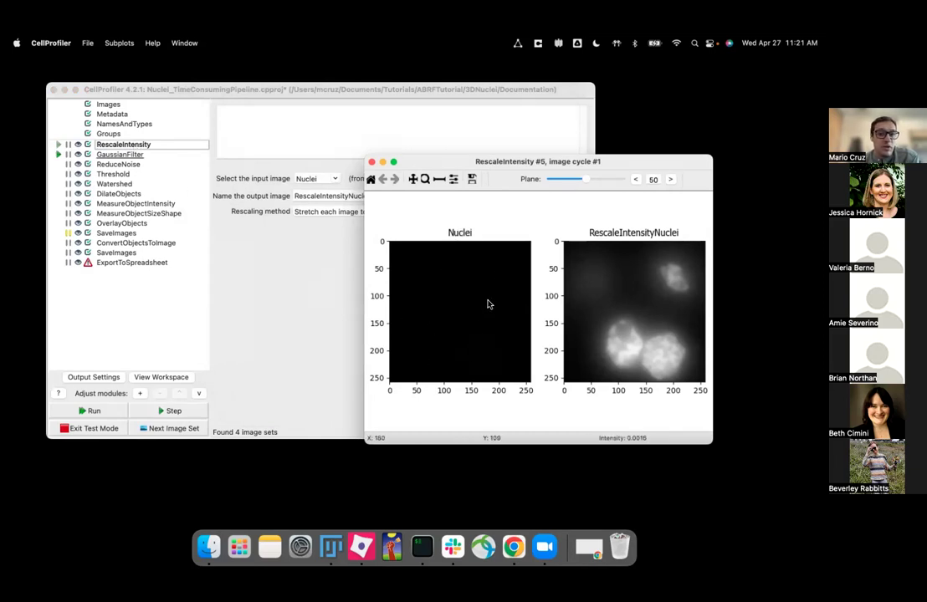
Set the contrast normalization mode of the Nuclei input image to Normalized in the RescaleIntensity result window
right_click(439, 260)
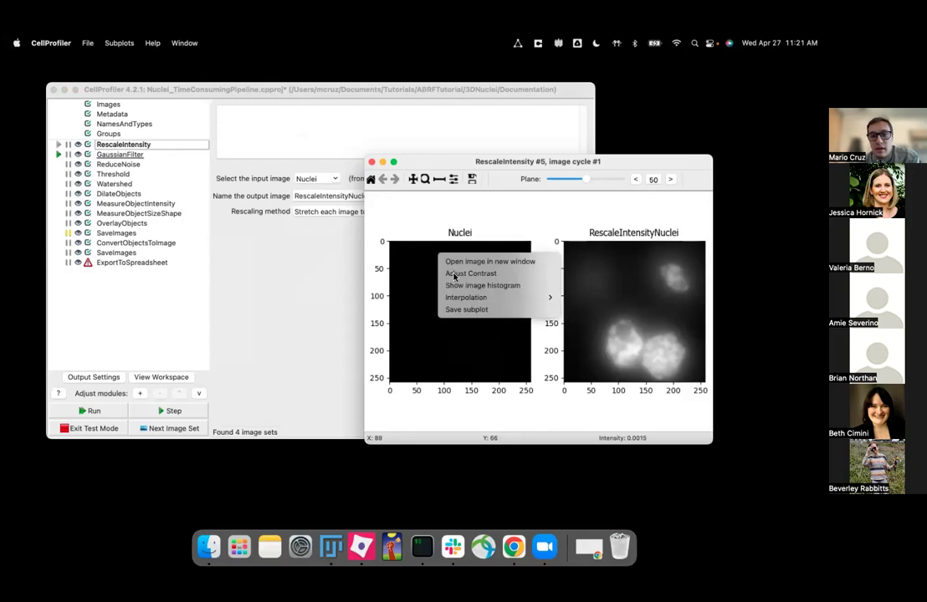
left_click(470, 274)
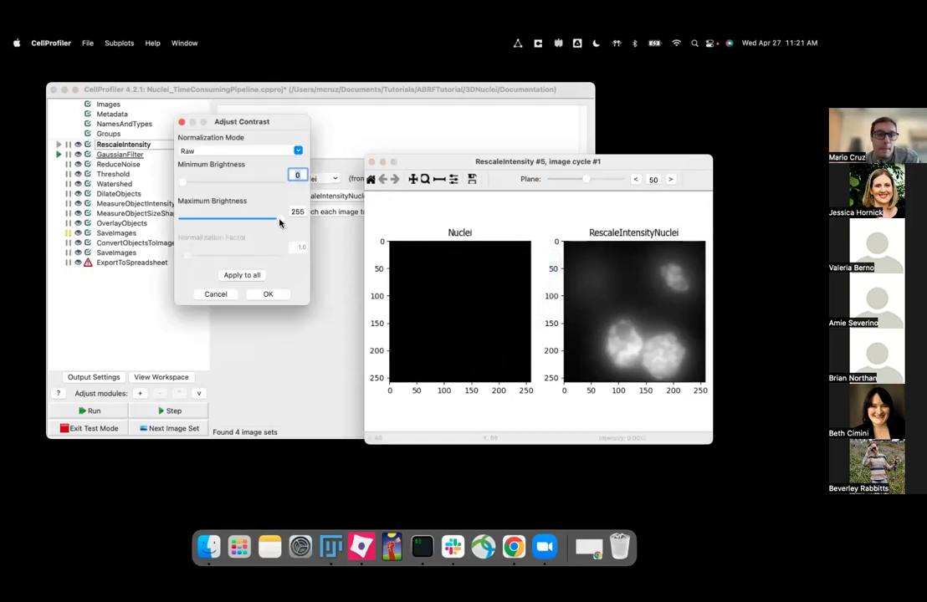
left_click(297, 150)
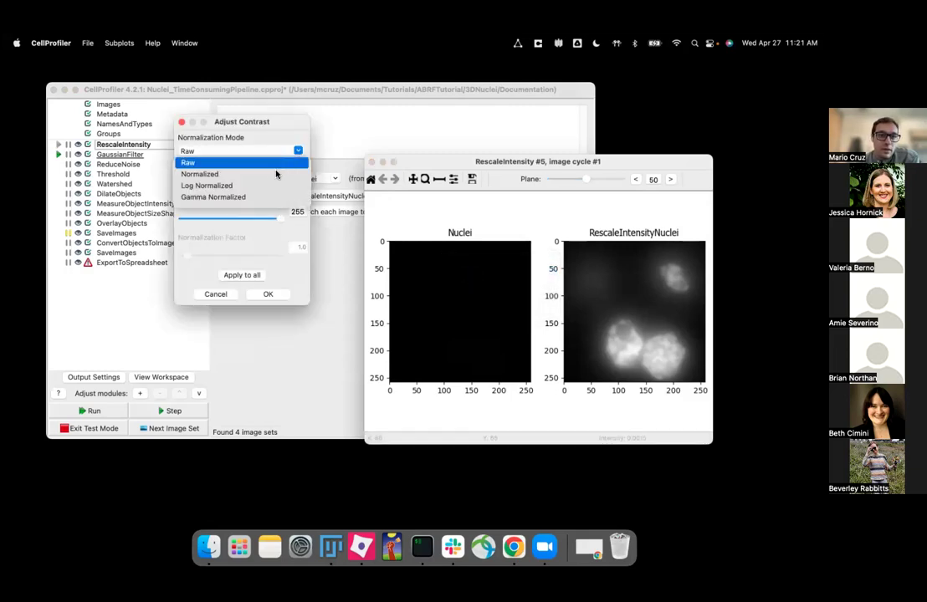
left_click(275, 174)
left_click_drag(228, 119, 232, 176)
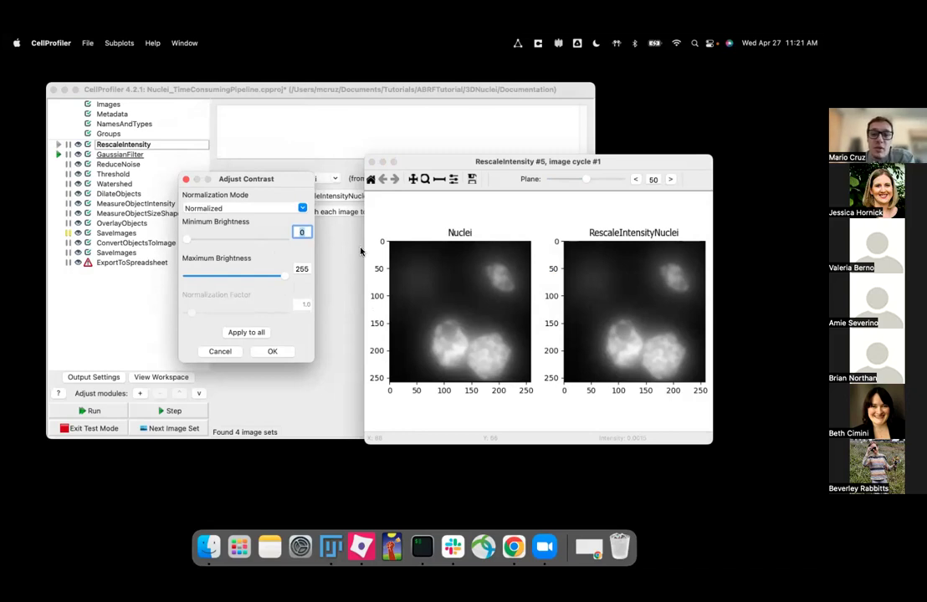
left_click(186, 180)
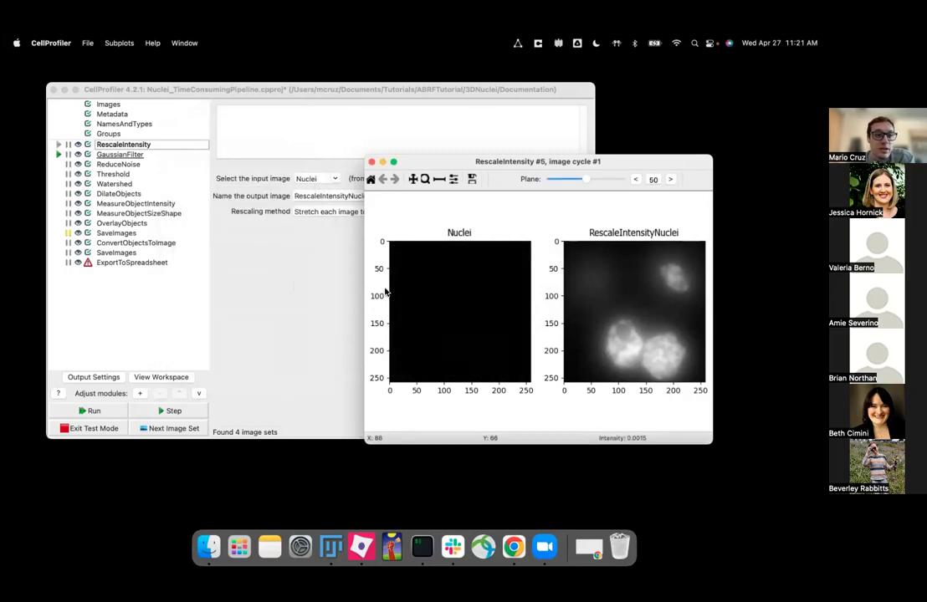
right_click(440, 251)
left_click(473, 267)
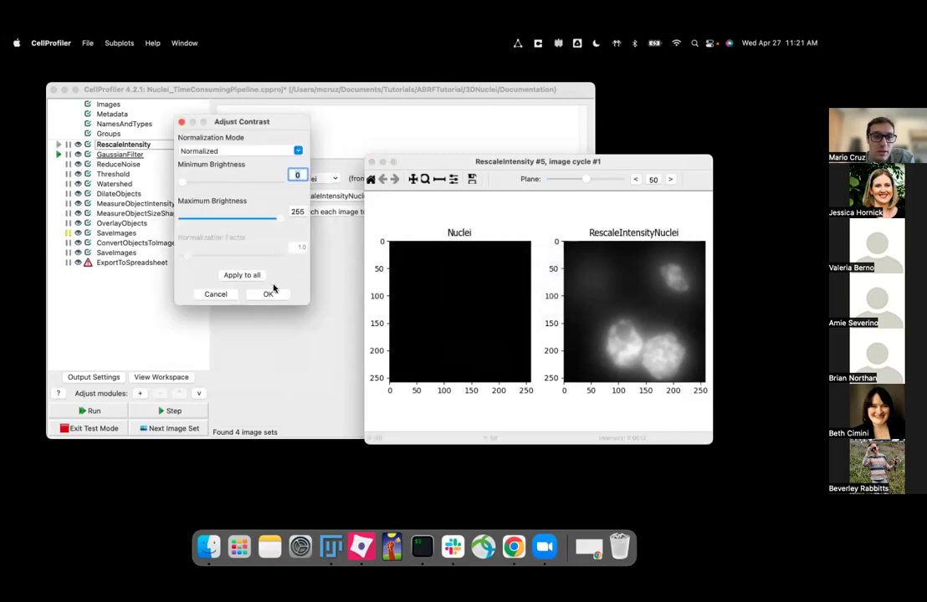
mouse_move(284, 222)
left_mouse_down()
mouse_move(222, 219)
mouse_move(282, 224)
left_mouse_up()
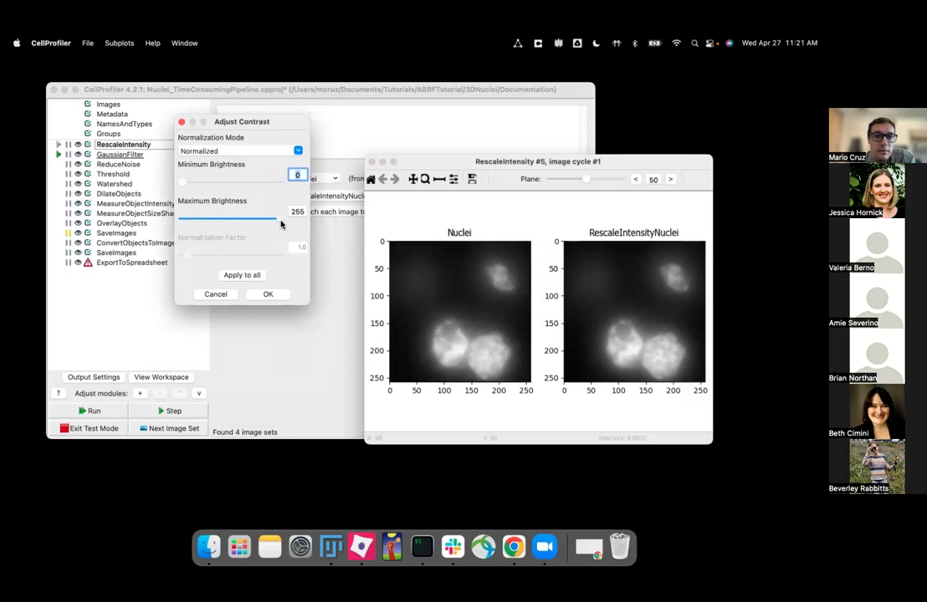
left_click(265, 300)
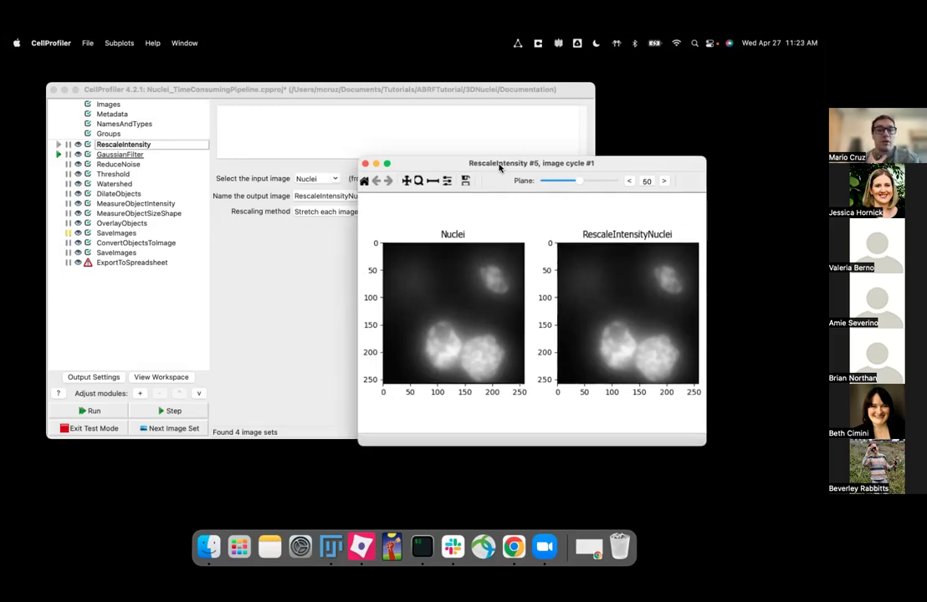
Check RescaleIntensity's input image choice against the image name assigned in the NamesAndTypes module
left_click_drag(503, 165, 466, 130)
left_click(265, 292)
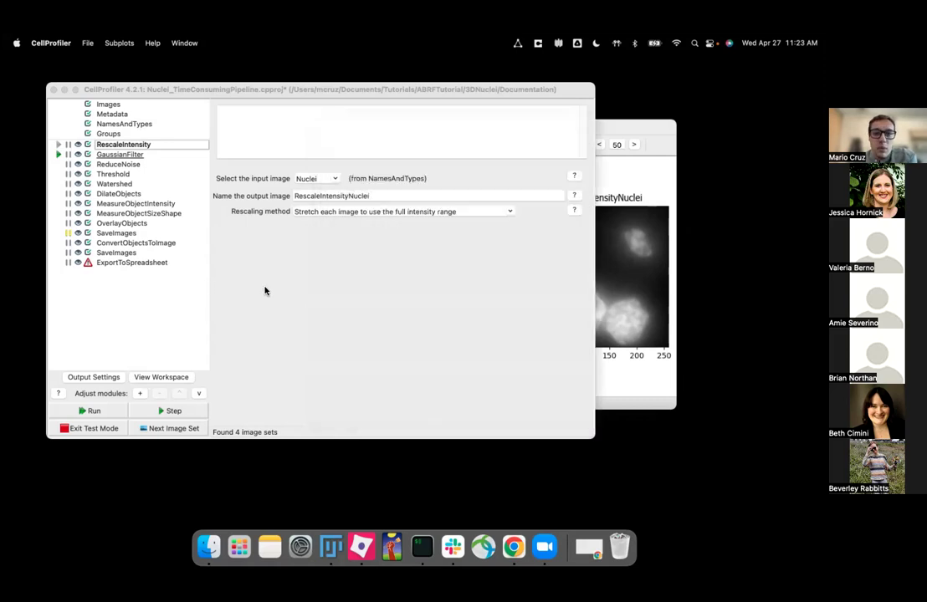
left_click(336, 179)
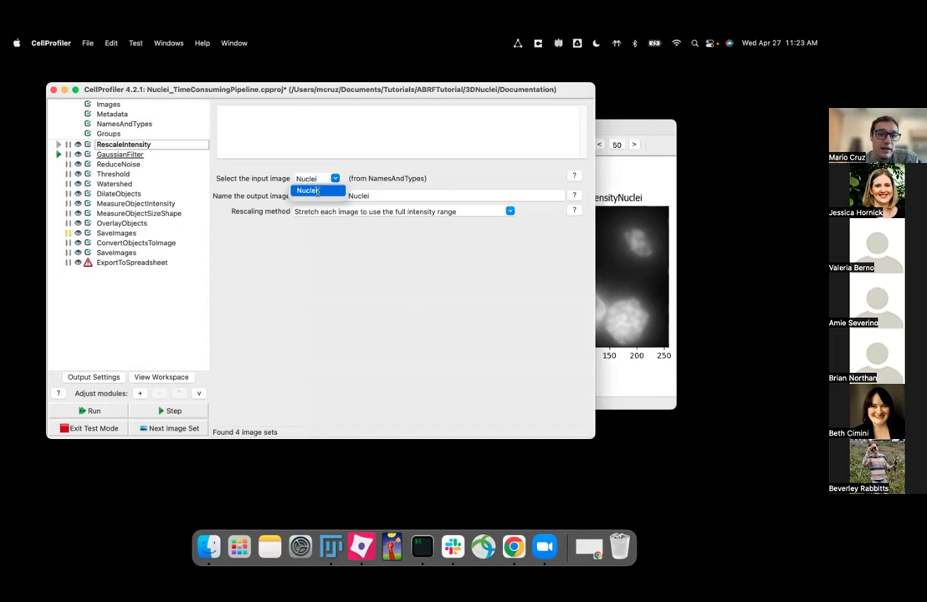
left_click(318, 191)
left_click(150, 125)
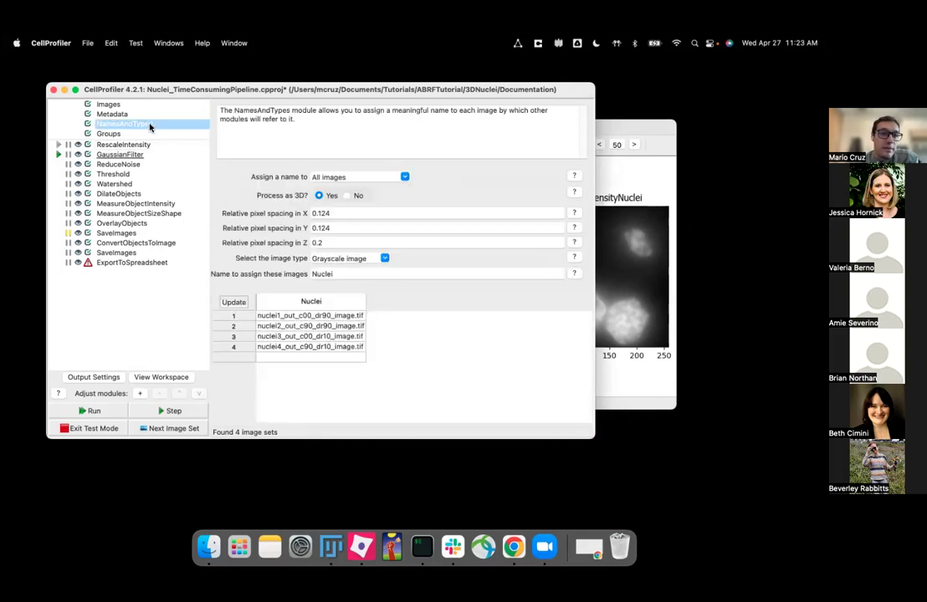
double_click(351, 273)
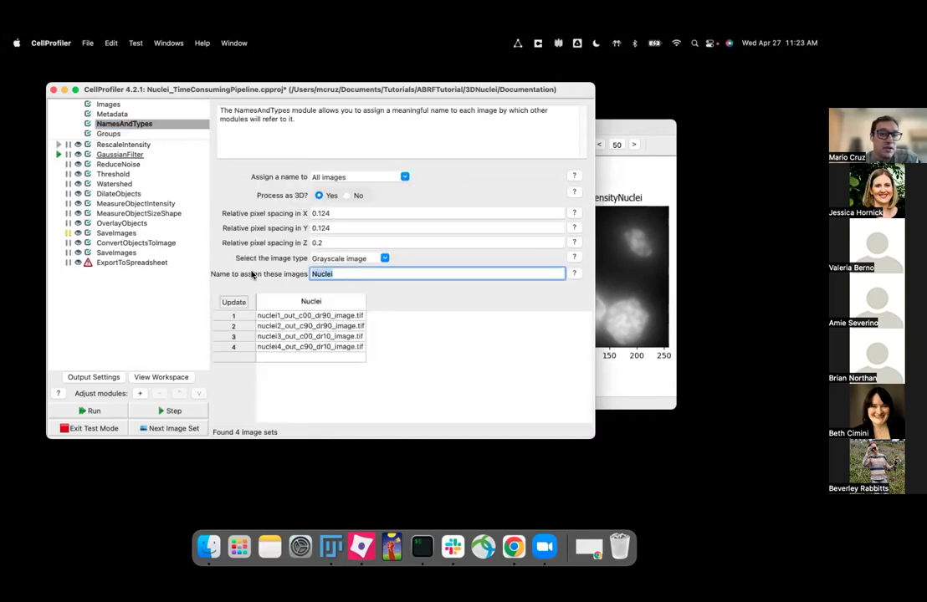
Examine the output image name in the RescaleIntensity module settings
left_click(142, 144)
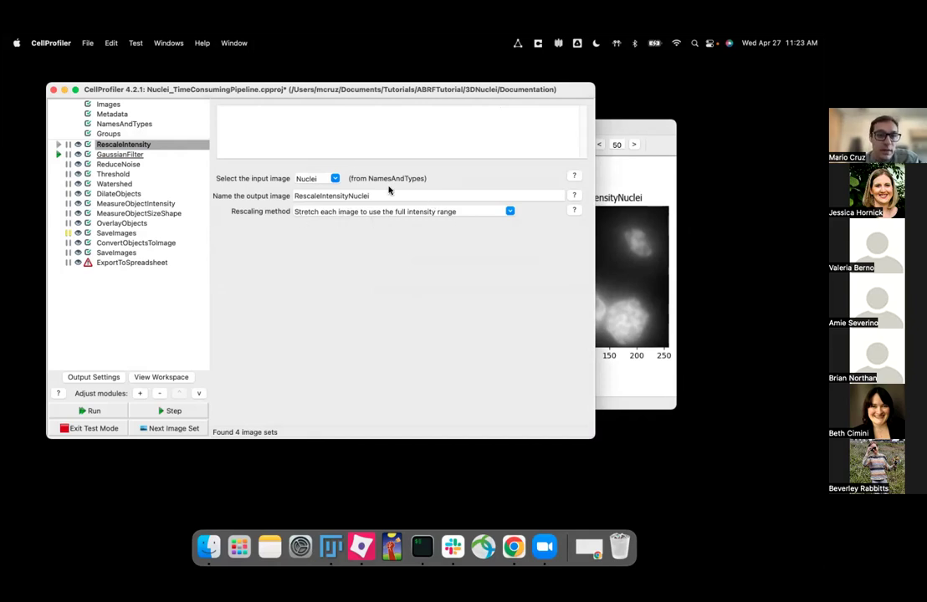
left_click_drag(392, 198, 295, 192)
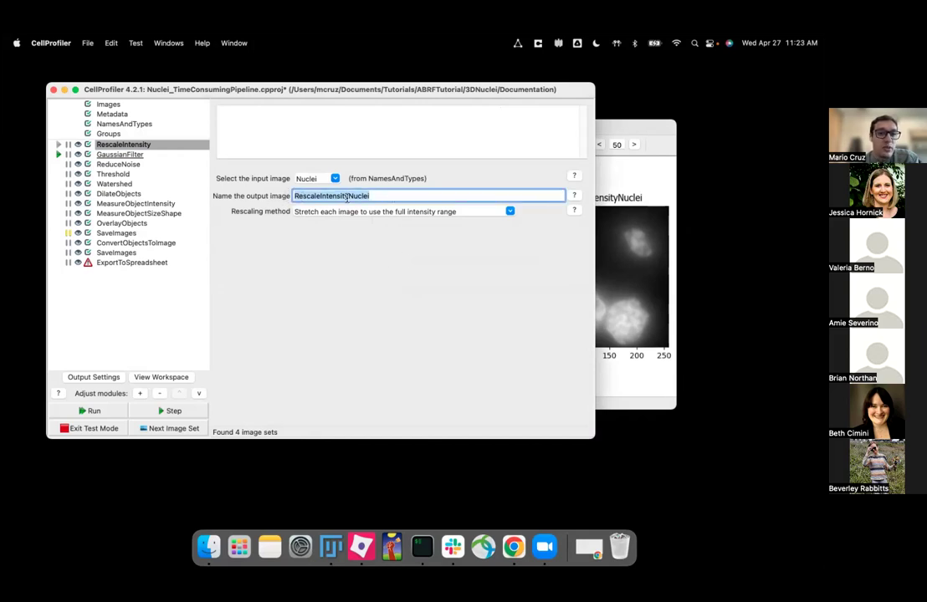
left_click(403, 198)
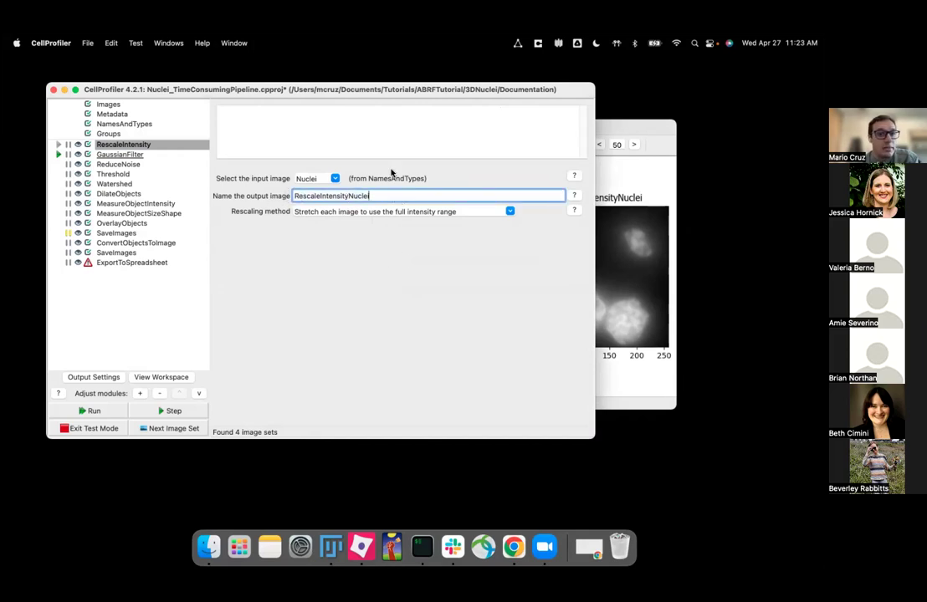
Run the GaussianFilter module on the first image set, compare its input and output at plane 45, and return to the module settings
left_click(126, 154)
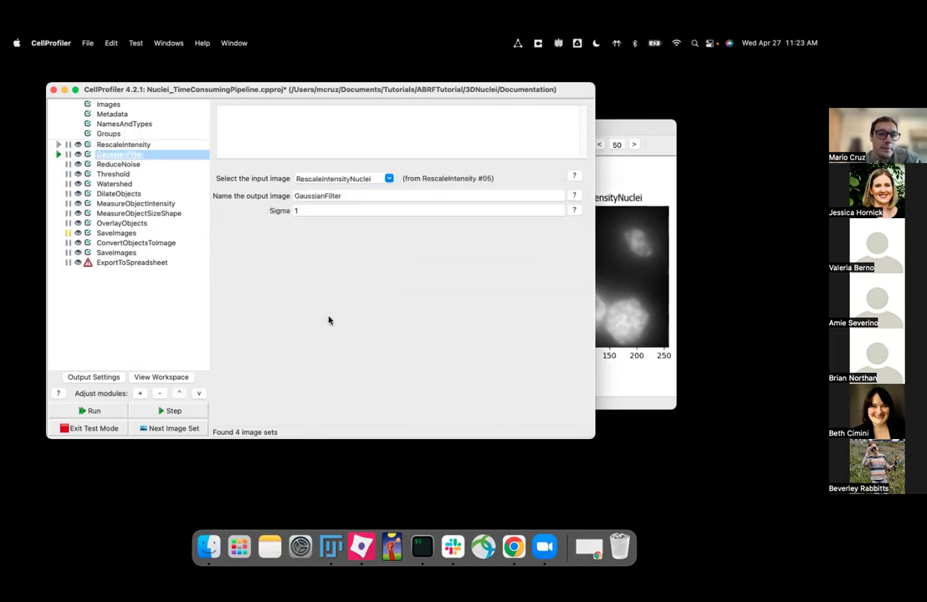
left_click(58, 156)
left_click_drag(409, 103, 361, 132)
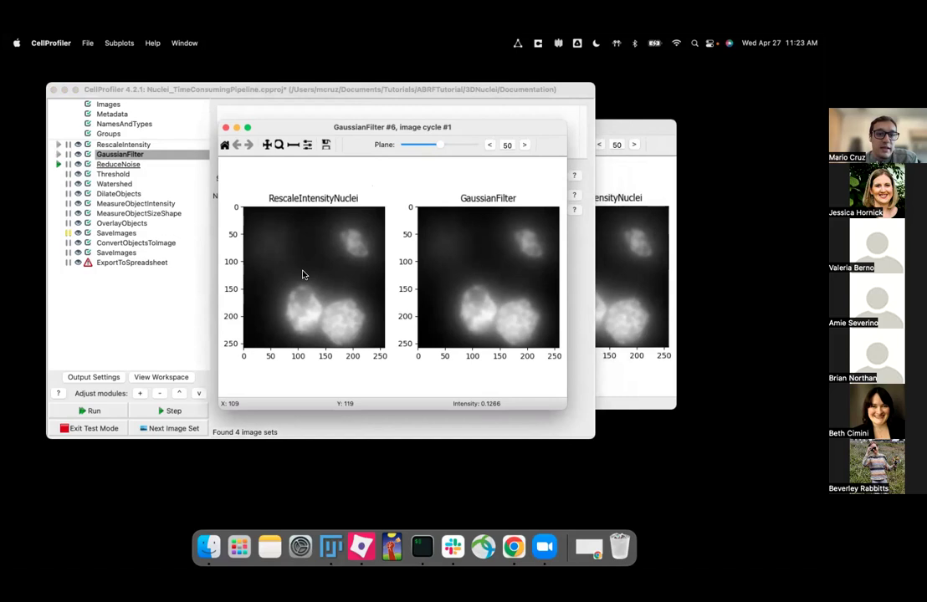
mouse_move(439, 146)
left_mouse_down()
mouse_move(424, 149)
mouse_move(446, 149)
mouse_move(439, 147)
left_mouse_up()
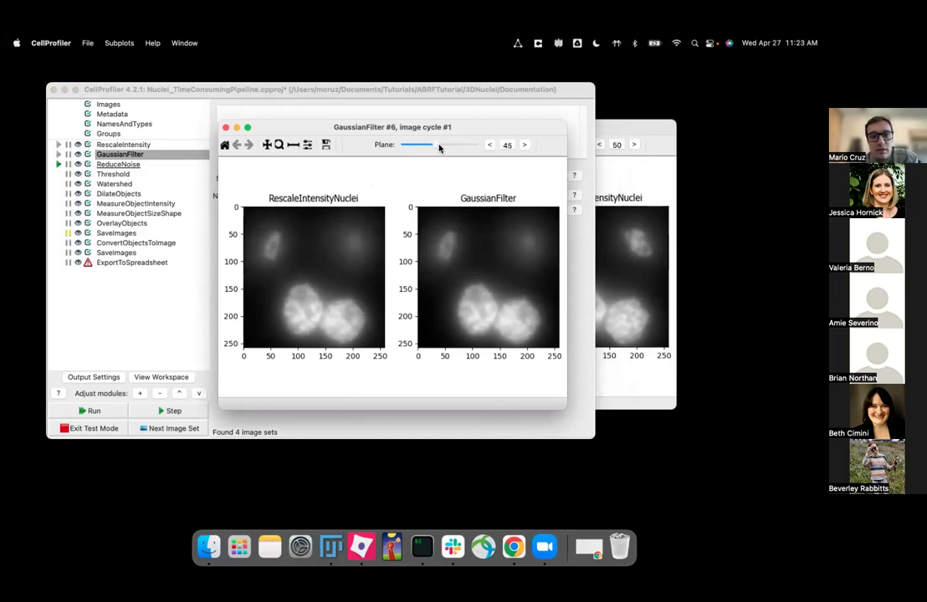
left_click_drag(396, 130, 575, 101)
left_click(337, 275)
left_click(592, 112)
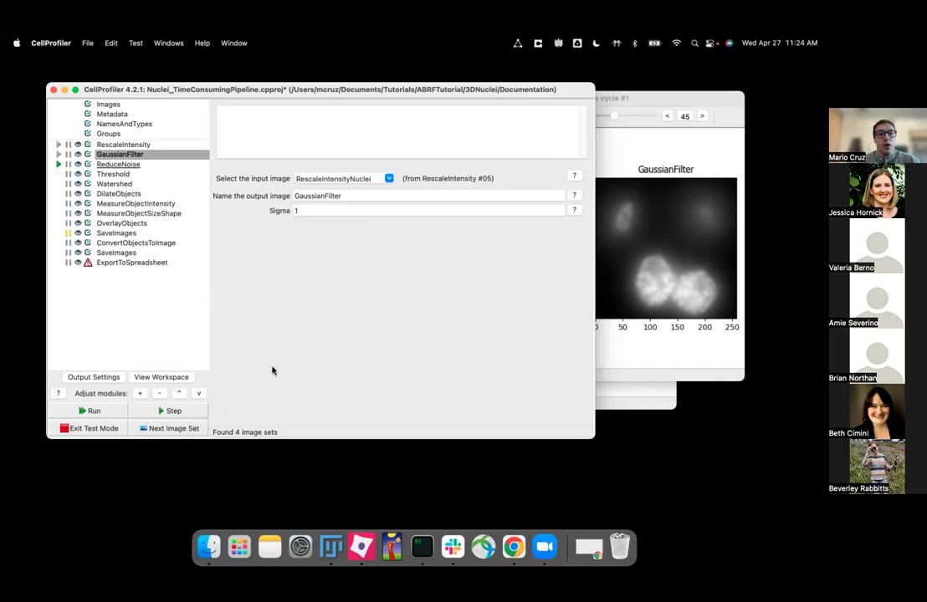
Choose image set 3, nuclei3_out_c00_dr10_image.tif, as the image cycle for testing
left_click(137, 43)
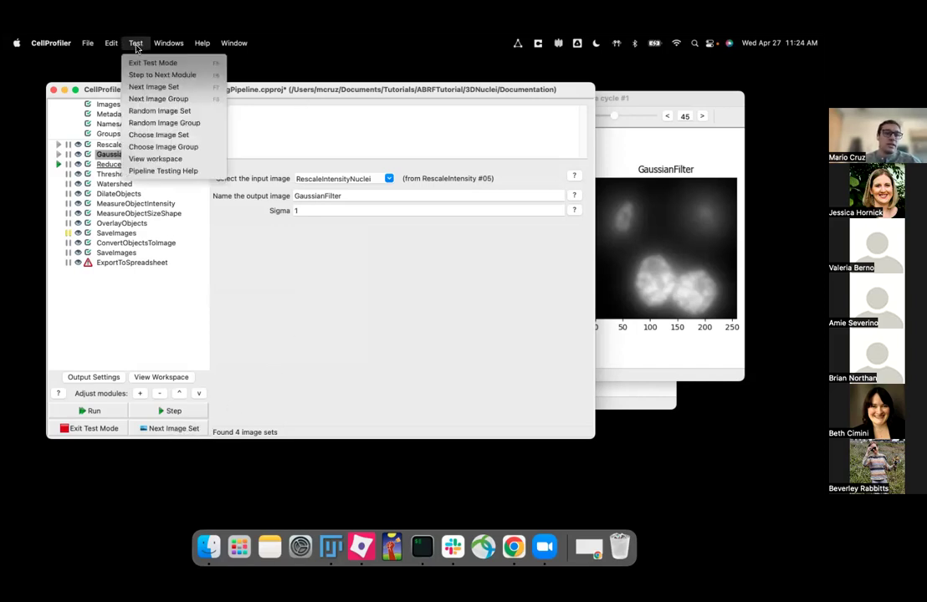
left_click(192, 136)
left_click_drag(226, 113, 238, 122)
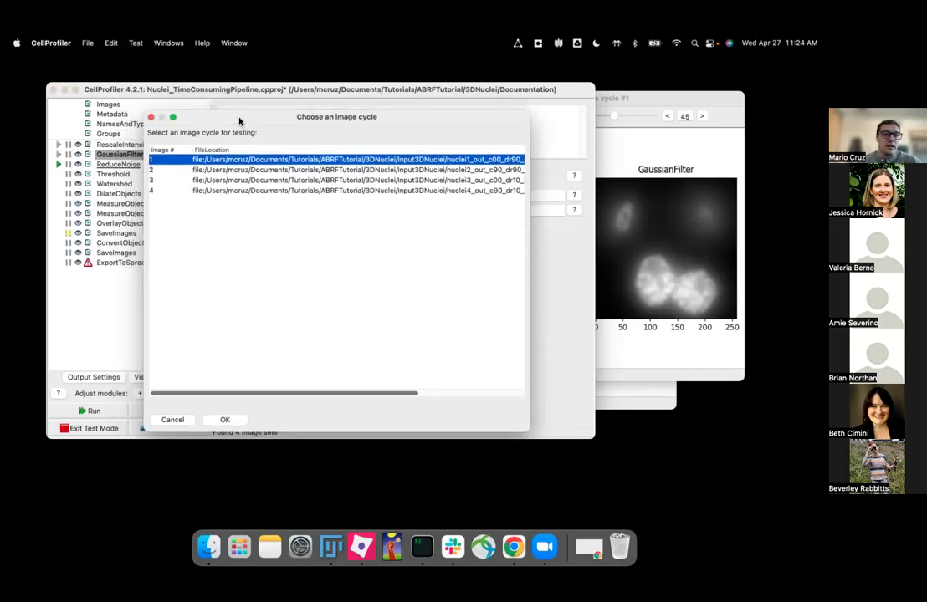
left_click(241, 181)
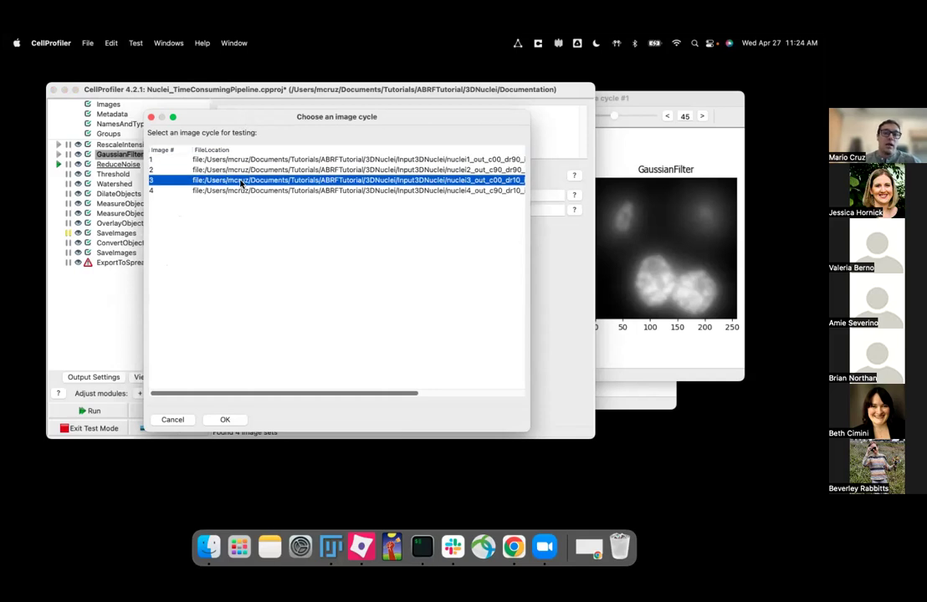
left_click(224, 419)
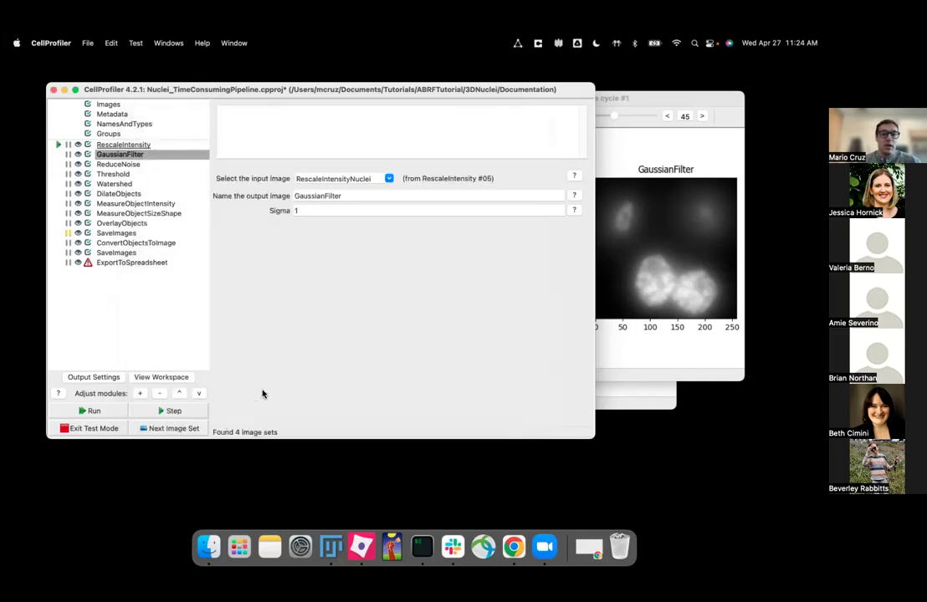
Run RescaleIntensity and GaussianFilter on the third image set and view plane 49 of the filtered result
left_click(56, 145)
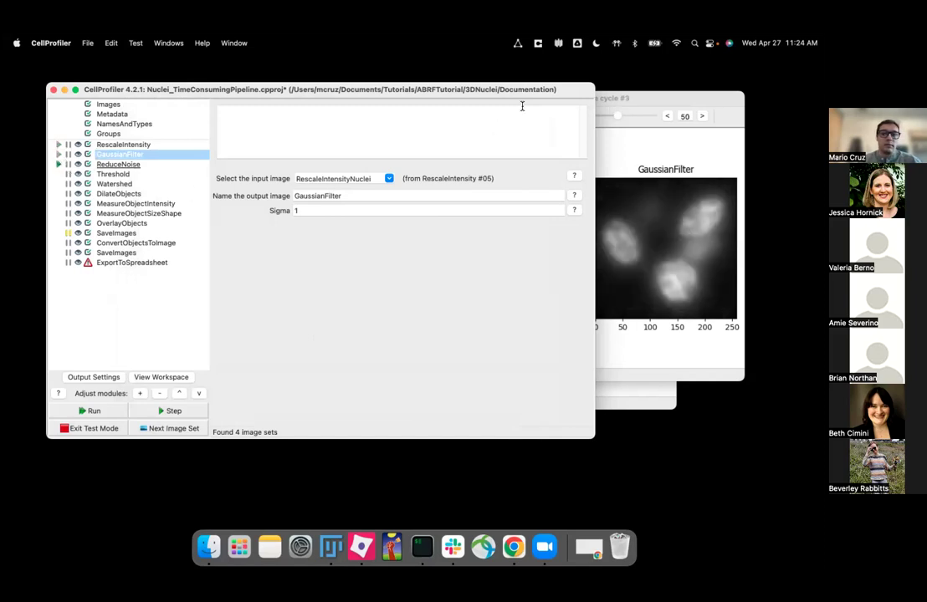
left_click_drag(600, 100, 429, 149)
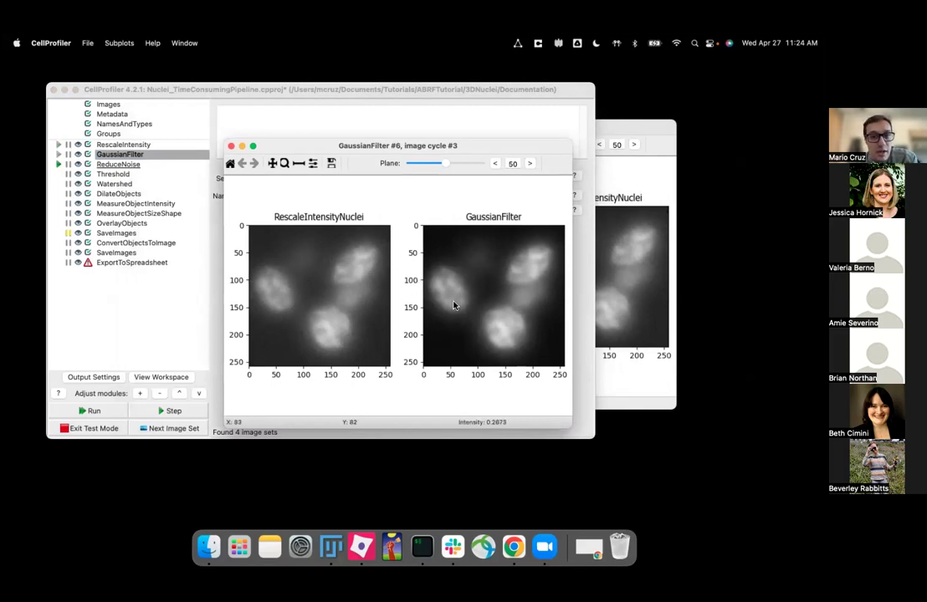
left_click_drag(442, 168, 453, 137)
left_click_drag(347, 136, 466, 134)
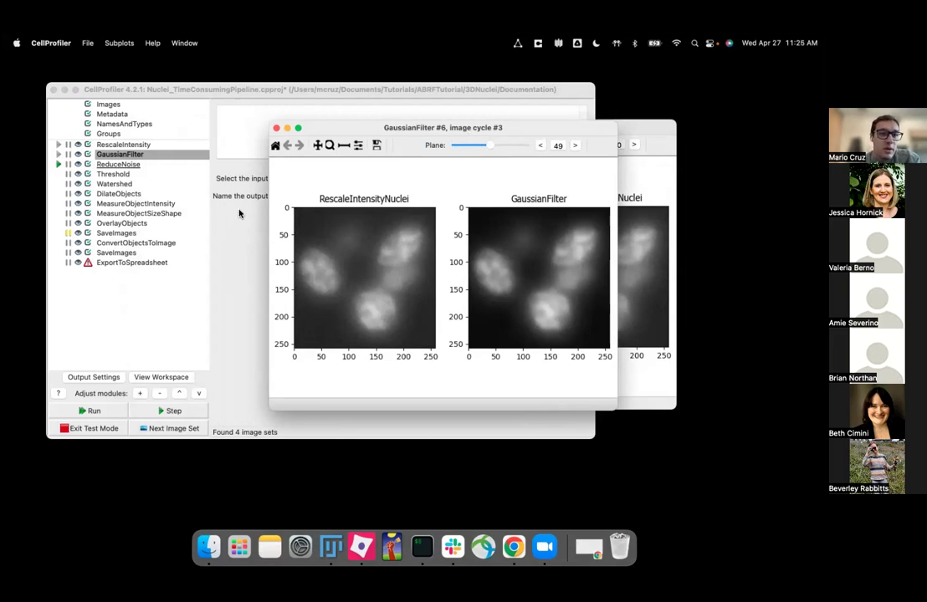
Review the GaussianFilter module's input image choices, output image name and sigma setting, keeping RescaleIntensityNuclei as the input
left_click_drag(377, 130, 469, 151)
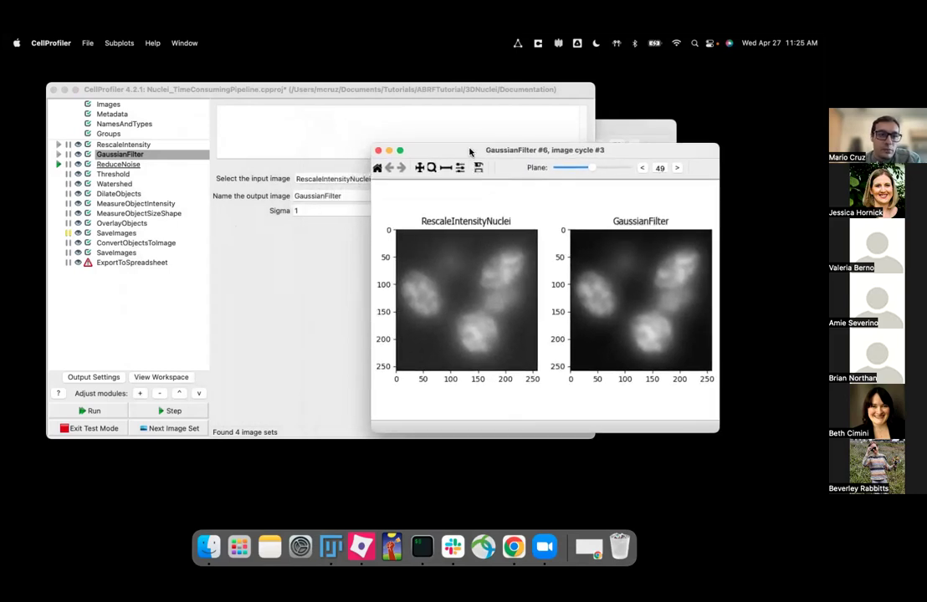
left_click(335, 221)
left_click(312, 211)
left_click(389, 179)
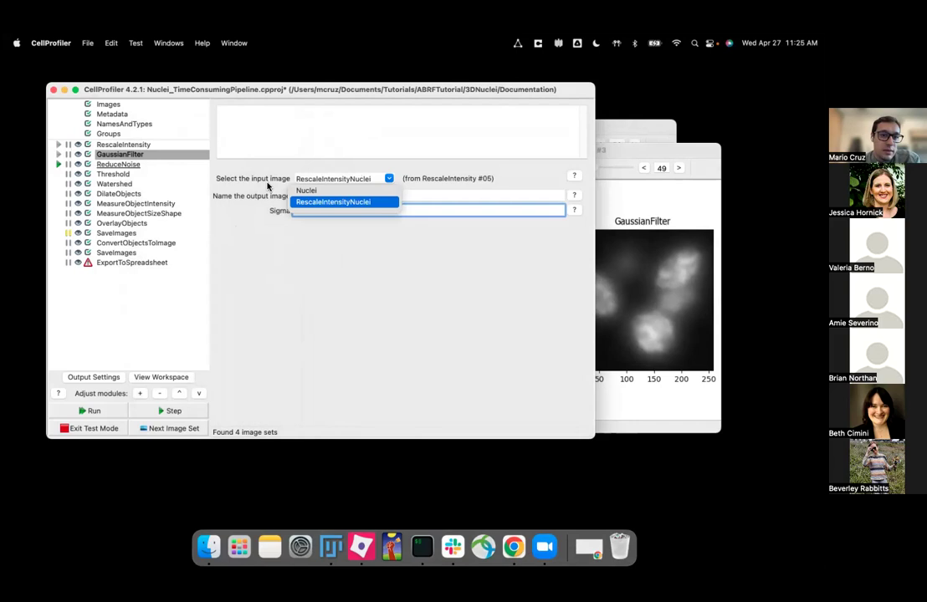
left_click(318, 203)
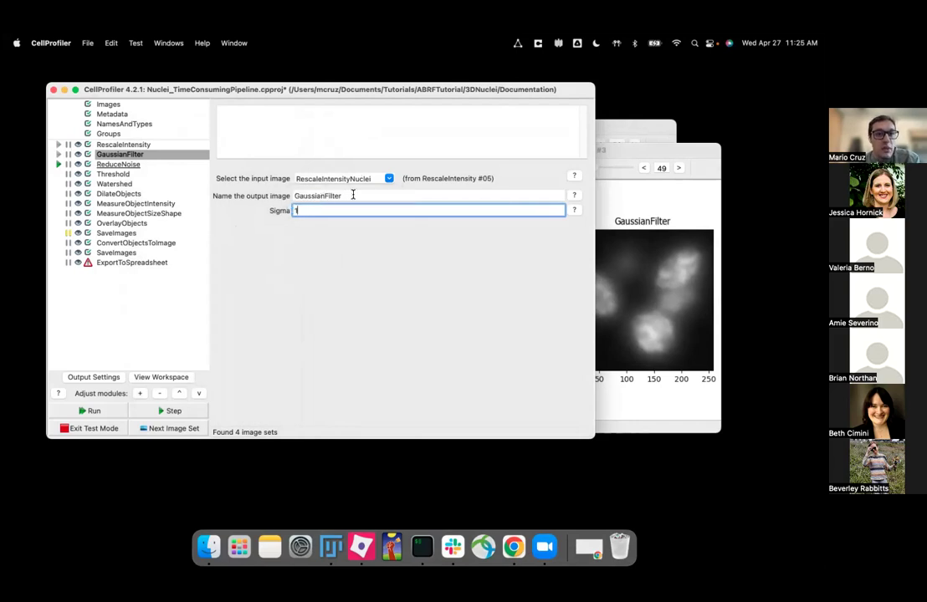
key("shift+Tab")
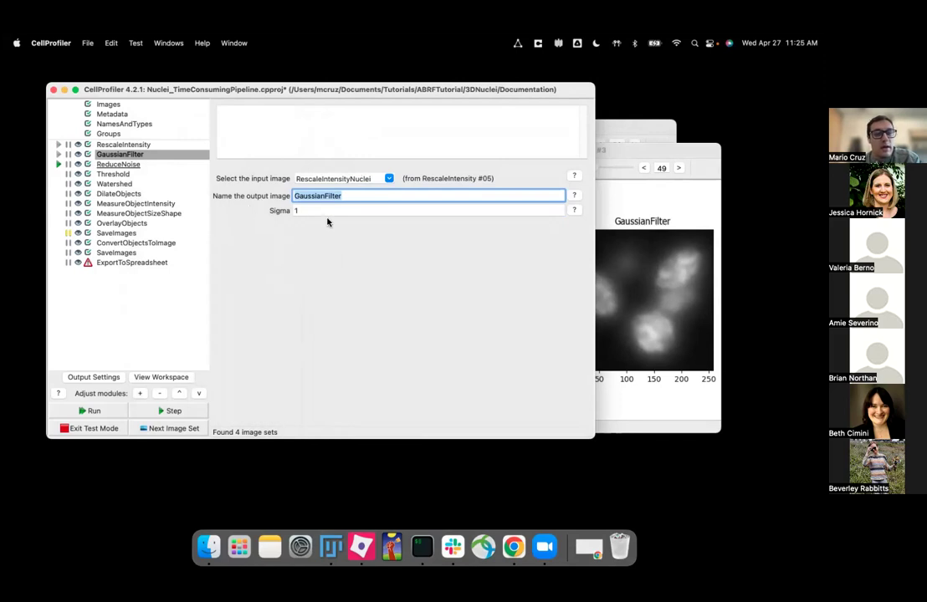
left_click(316, 211)
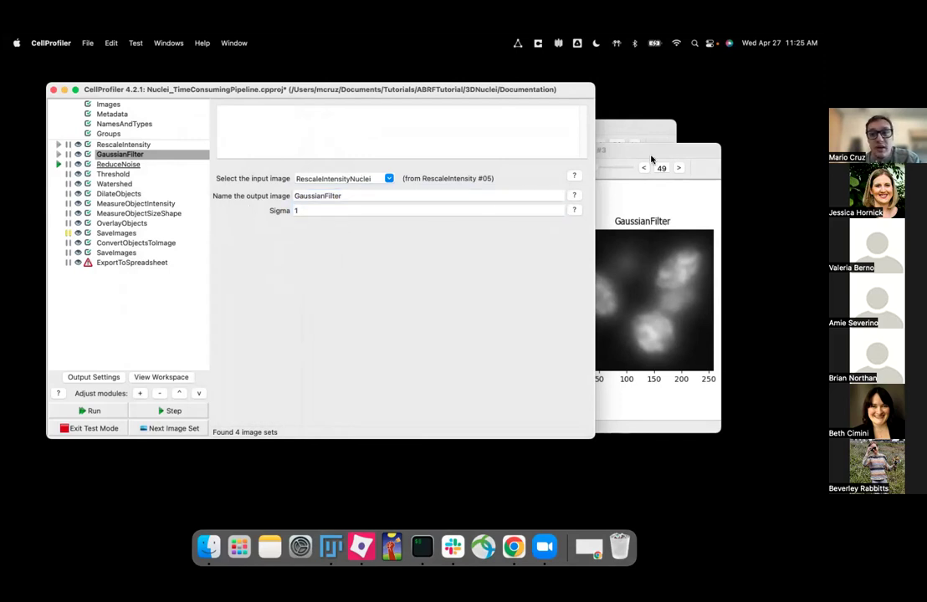
Set the GaussianFilter sigma to 3, rerun the module on the third image set, and bring its result window forward
left_click(652, 159)
left_click(327, 210)
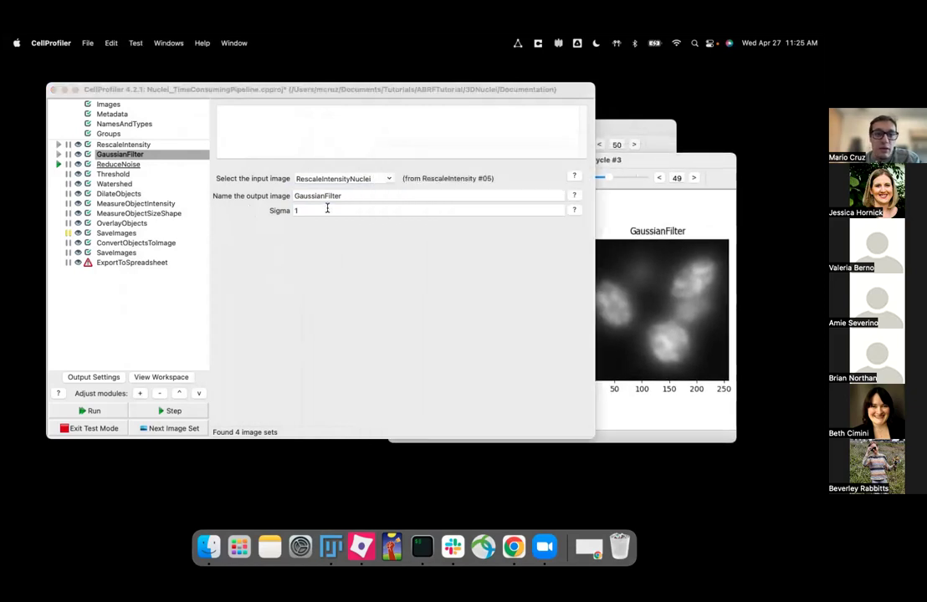
left_click(295, 210)
type("3")
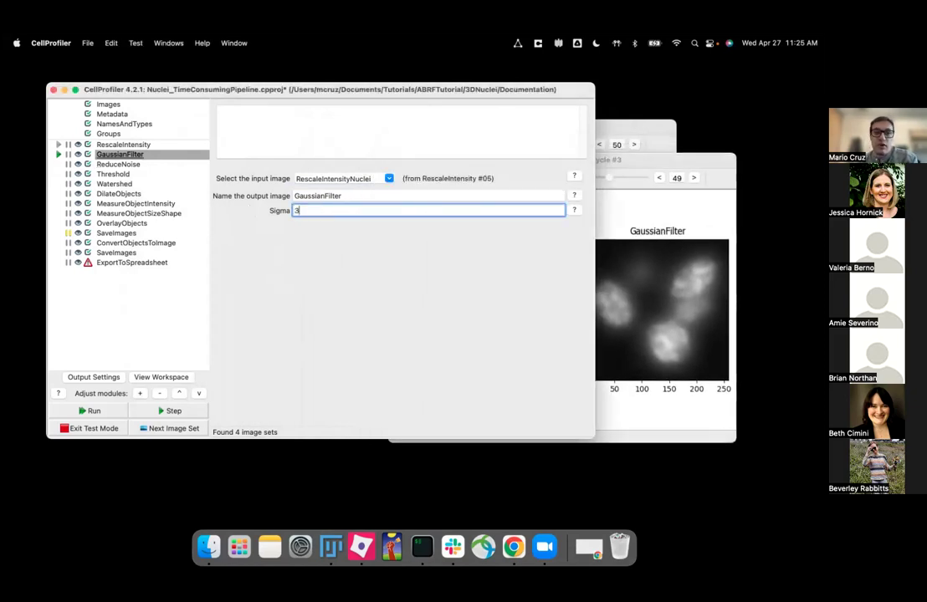
left_click(174, 412)
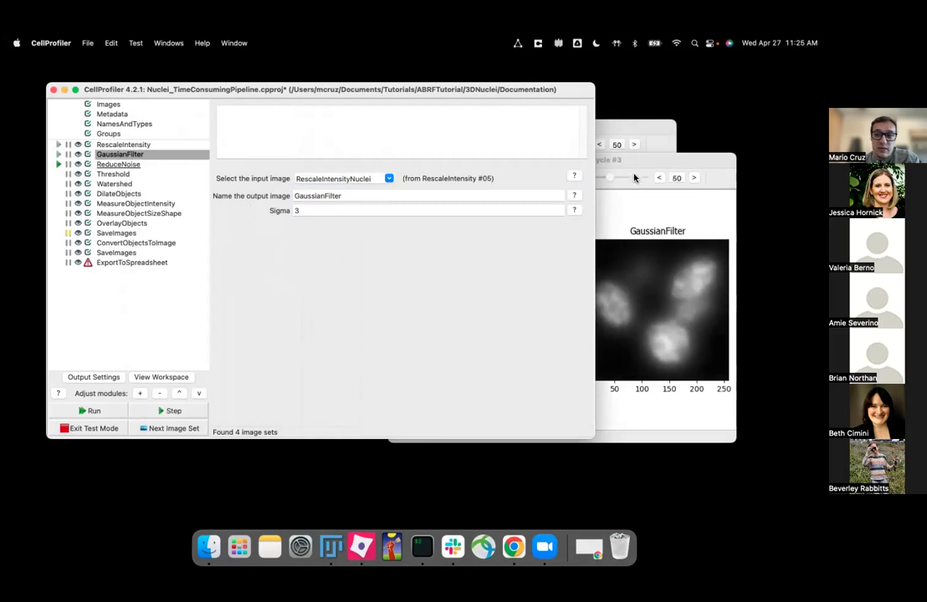
left_click(635, 165)
left_click_drag(635, 165, 660, 173)
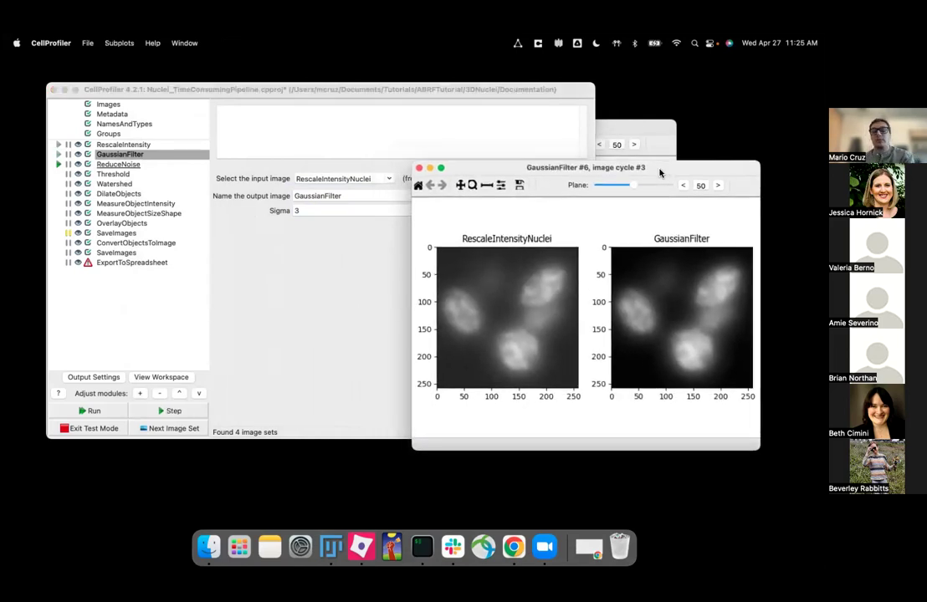
Set the GaussianFilter sigma to 1, rerun the module on the third image set, and zoom in on the leftmost nucleus in the result
left_click(294, 211)
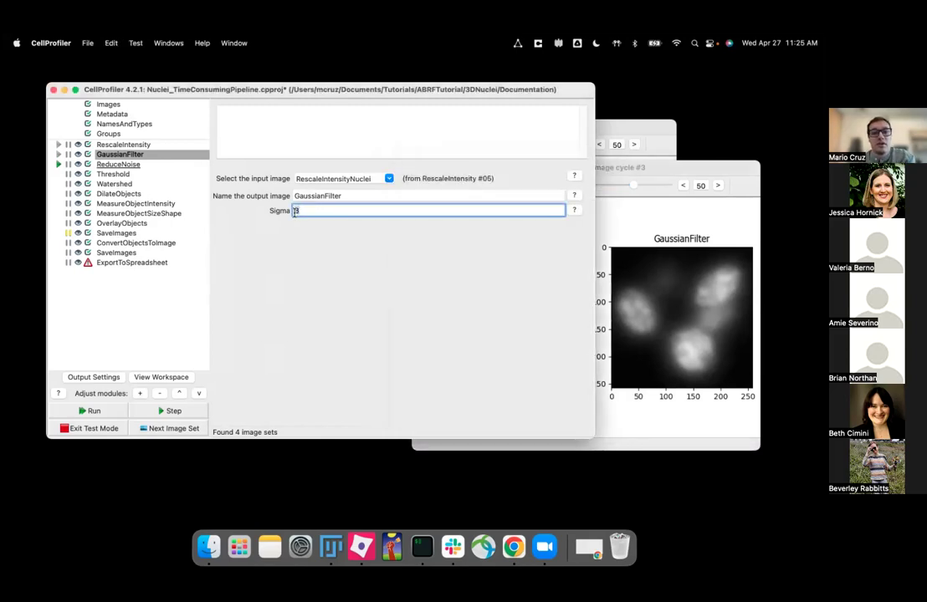
type("1")
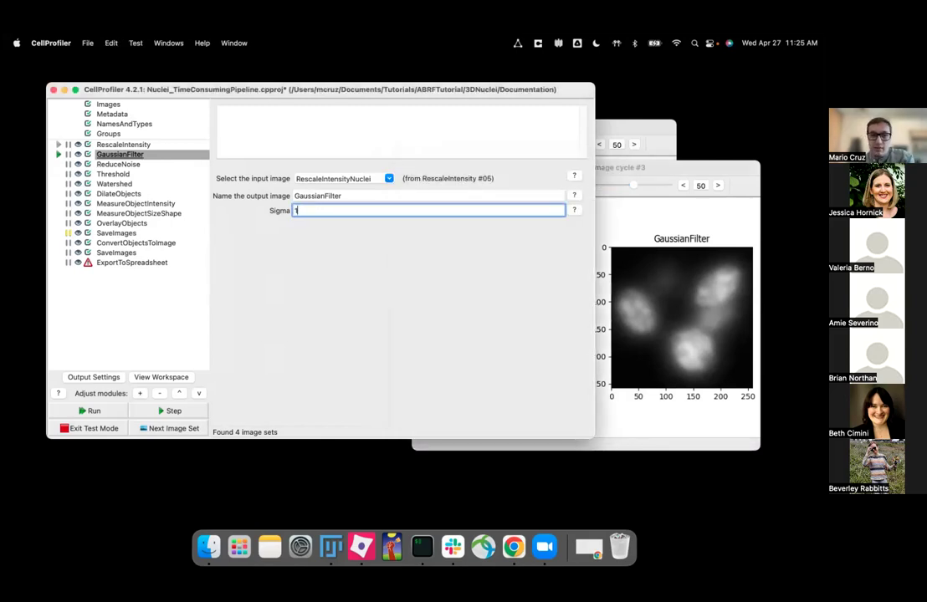
left_click(173, 411)
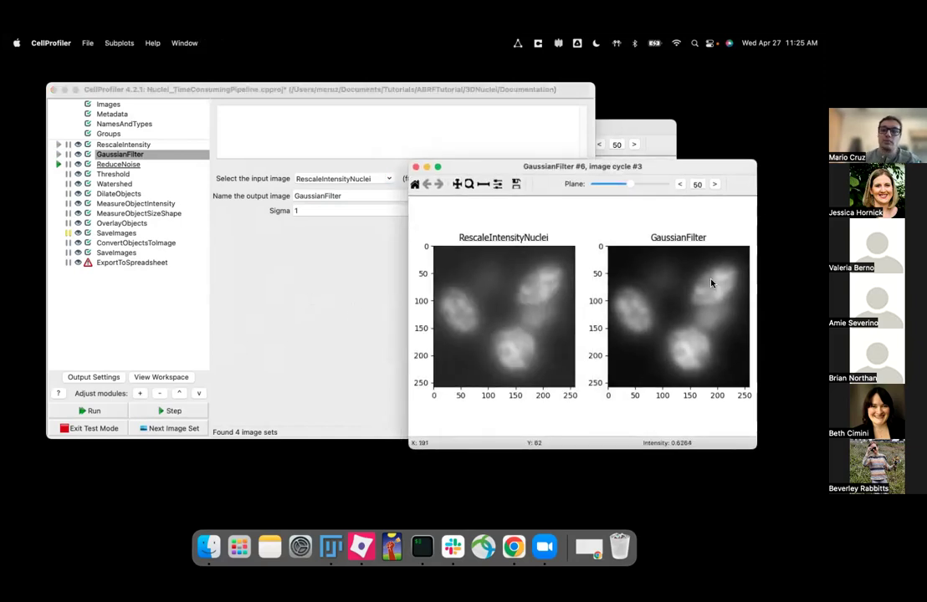
mouse_move(570, 171)
left_mouse_down()
mouse_move(553, 172)
mouse_move(569, 176)
left_mouse_up()
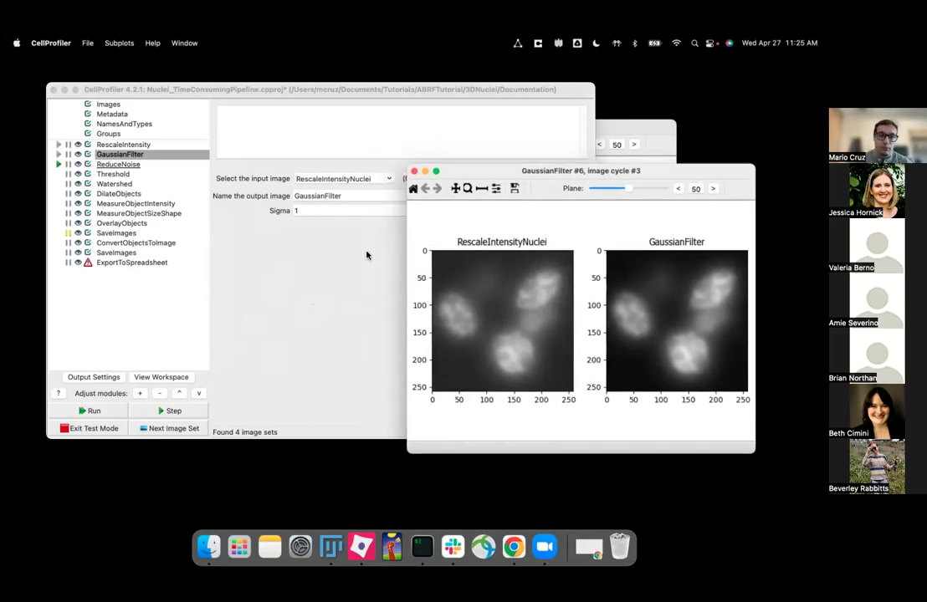
left_click_drag(538, 174, 401, 161)
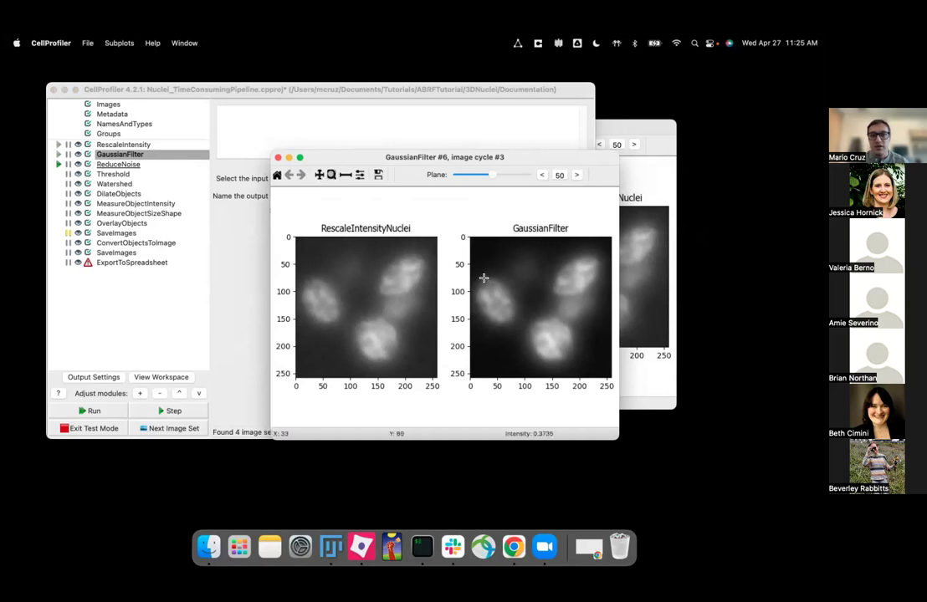
left_click_drag(474, 257, 539, 343)
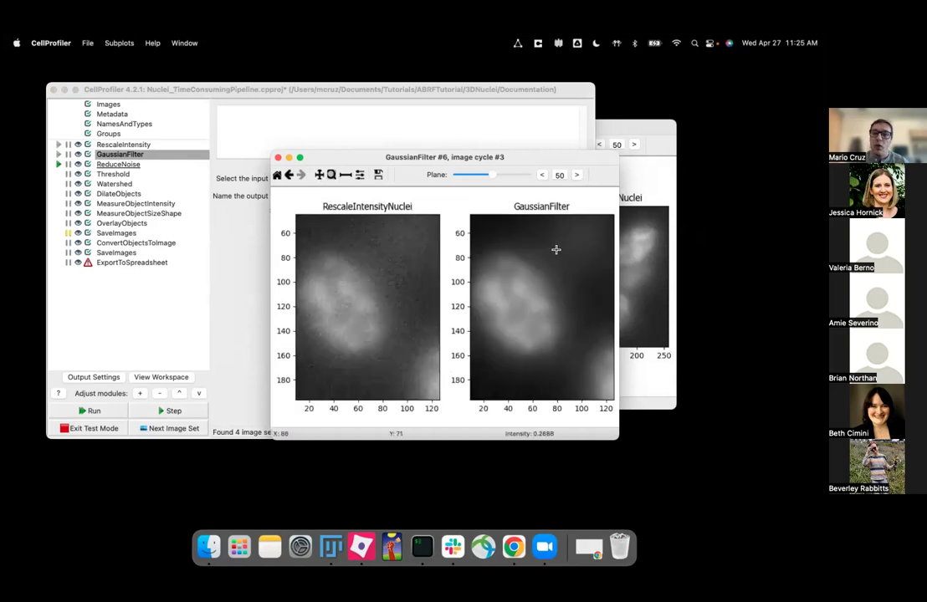
Review the ReduceNoise module's input image choices and the help for Size and Distance, keeping GaussianFilter as the input
left_click(133, 165)
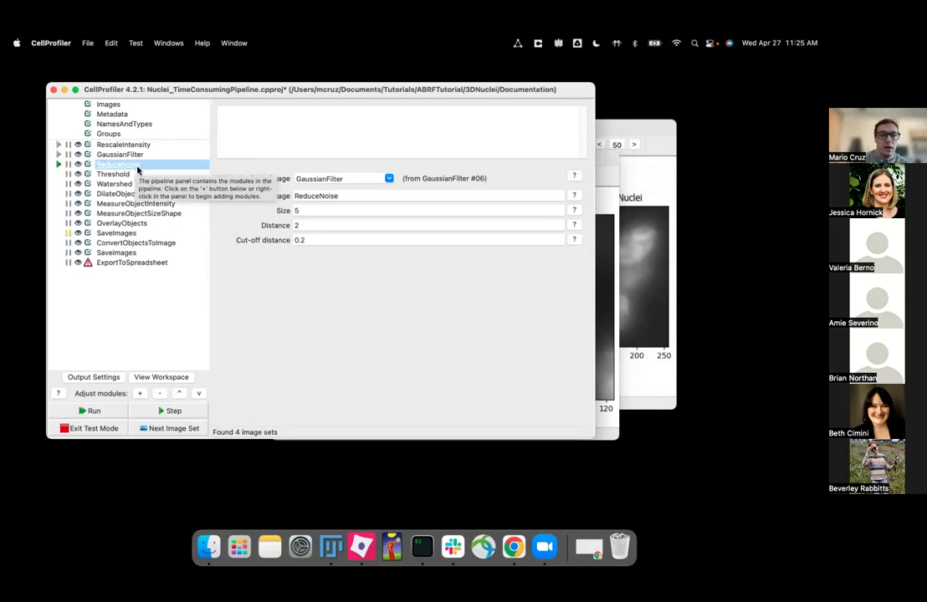
left_click(388, 178)
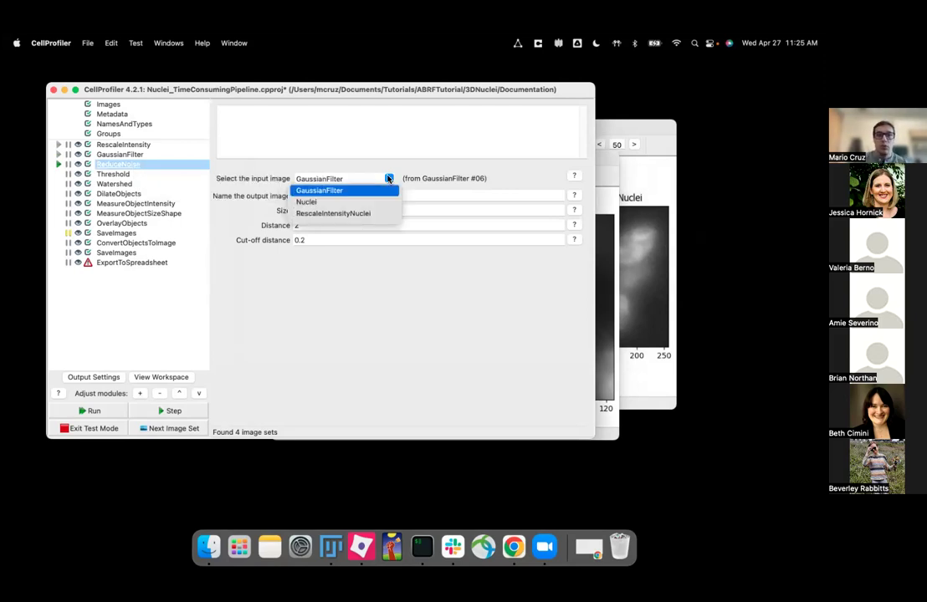
left_click(343, 191)
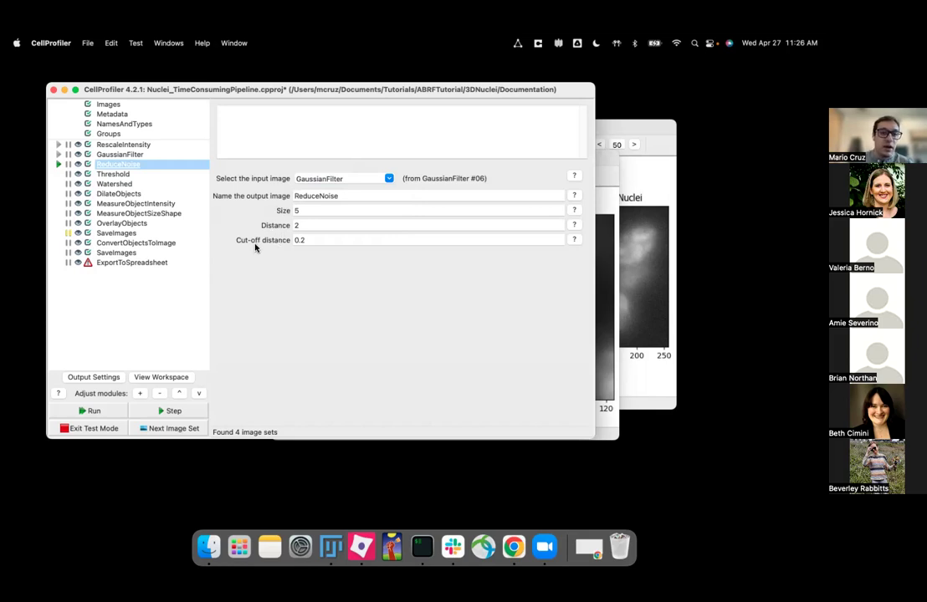
left_click(335, 271)
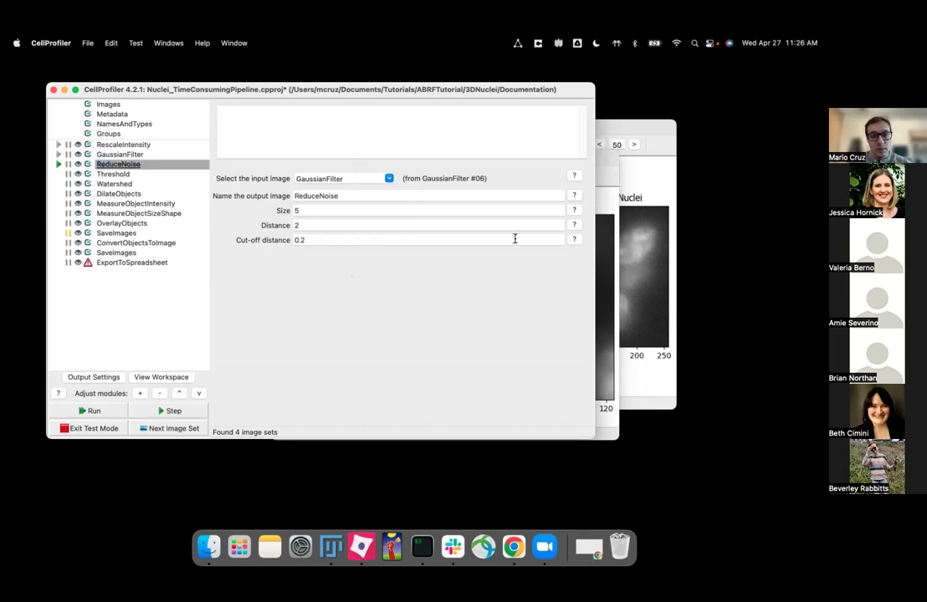
left_click(575, 211)
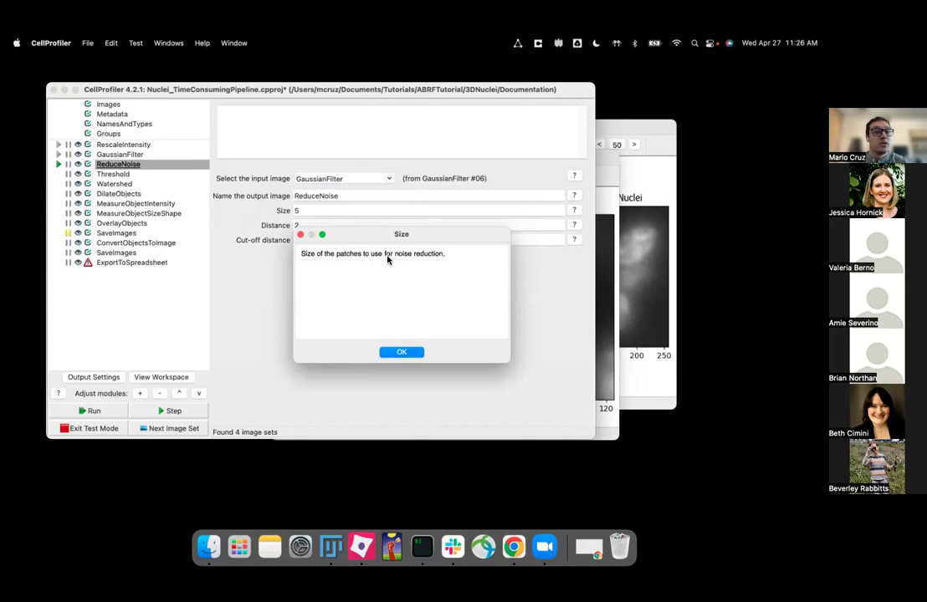
left_click(402, 352)
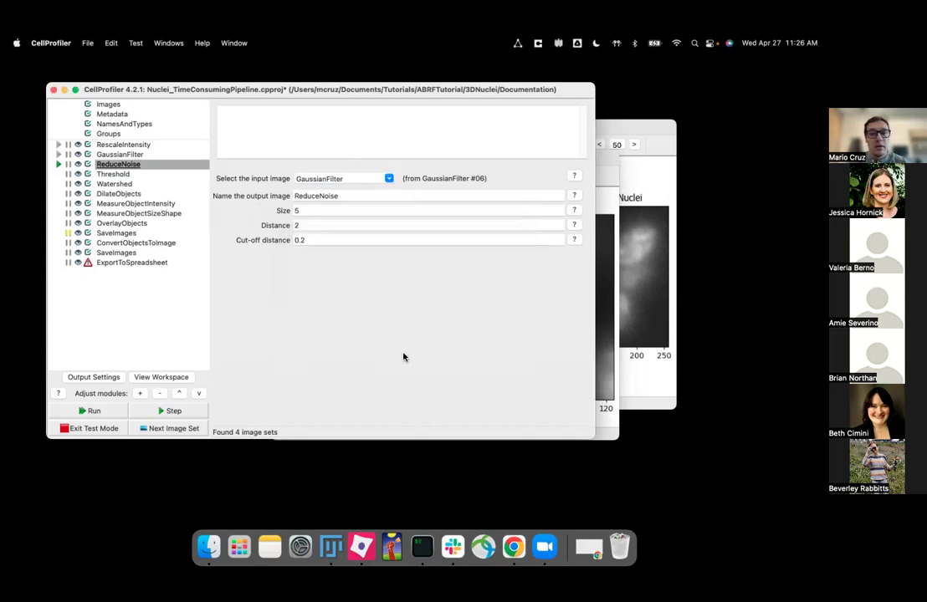
left_click(575, 226)
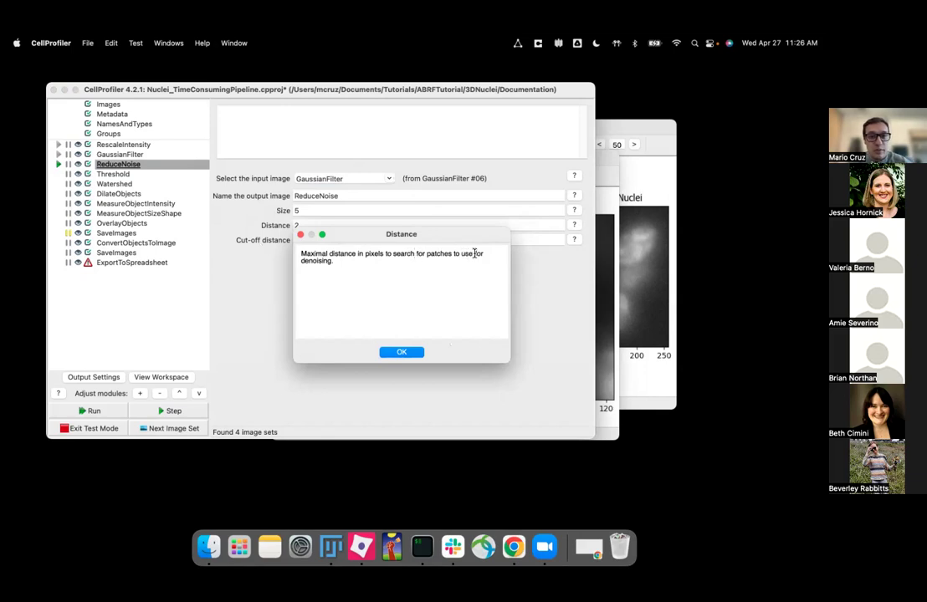
left_click(402, 352)
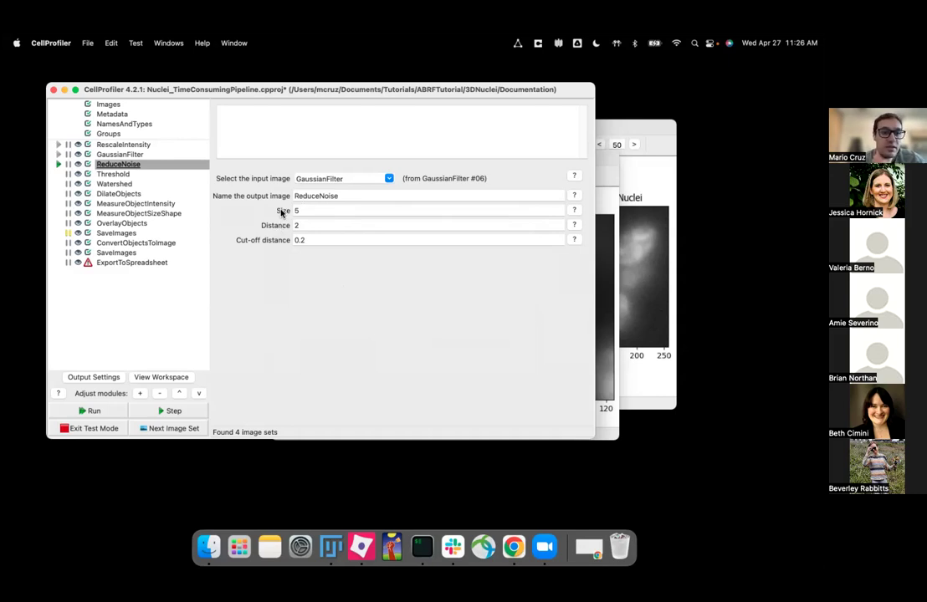
Run ReduceNoise on the third image set and zoom in on the leftmost nucleus in its result
left_click(61, 164)
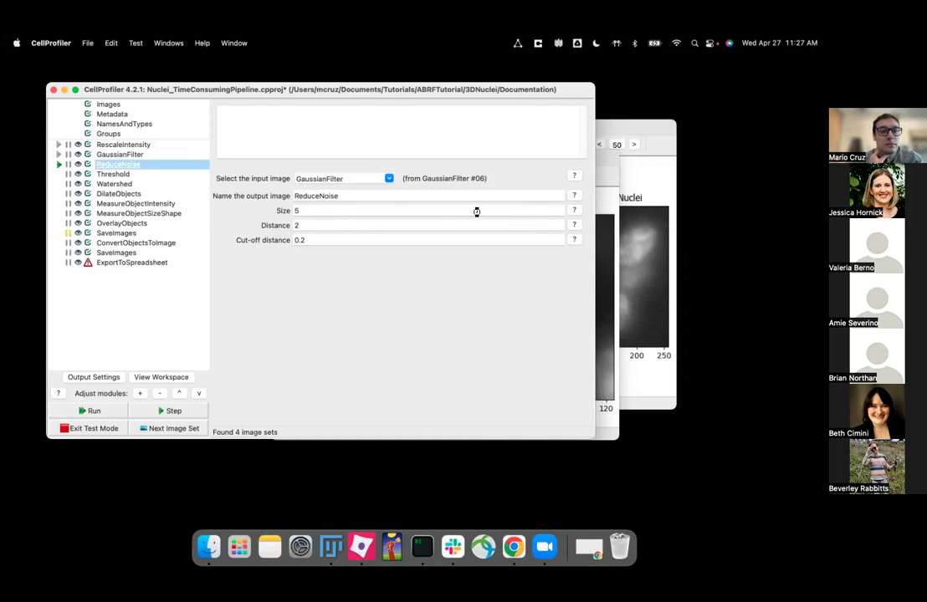
left_click(605, 182)
left_click_drag(490, 103, 386, 129)
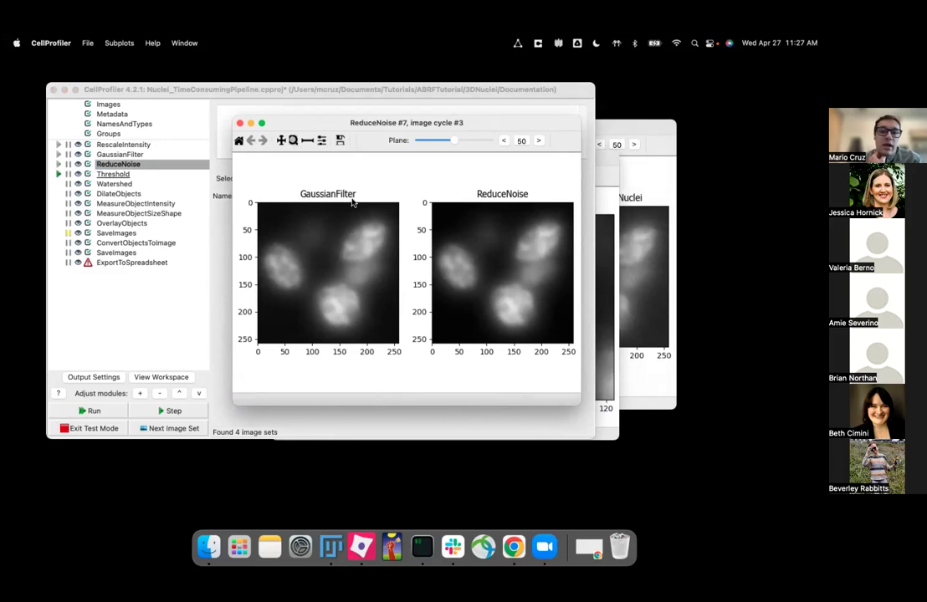
left_click_drag(436, 230, 494, 305)
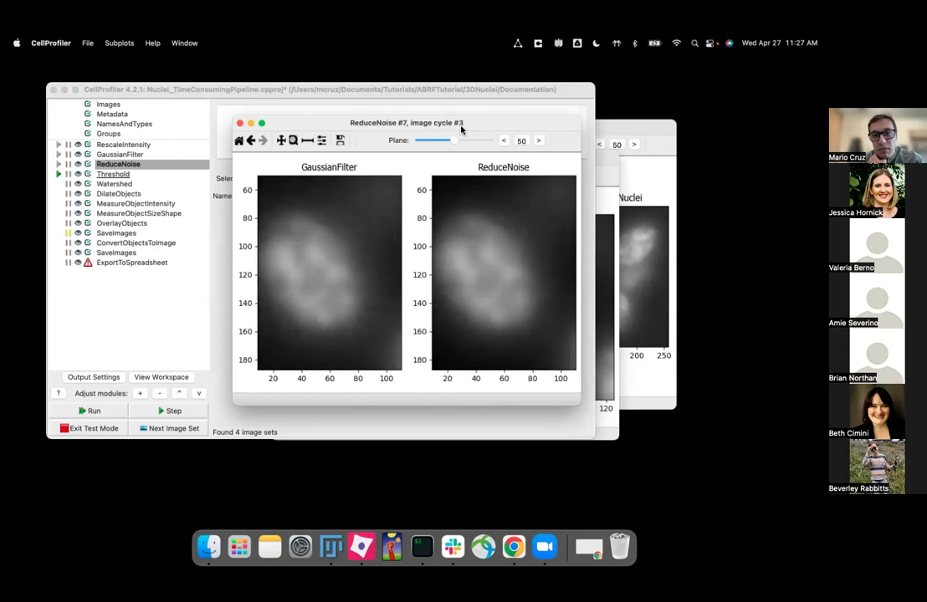
View plane 34 of the zoomed ReduceNoise result, restore the full image view, and move to plane 47
left_click_drag(454, 142, 446, 143)
mouse_move(440, 143)
left_mouse_down()
mouse_move(429, 141)
mouse_move(443, 143)
left_mouse_up()
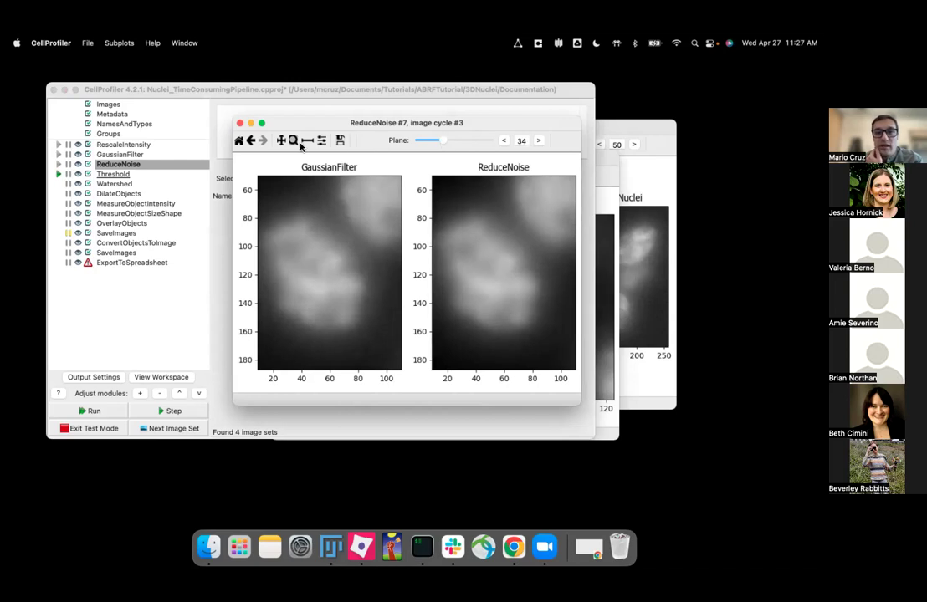
left_click(240, 142)
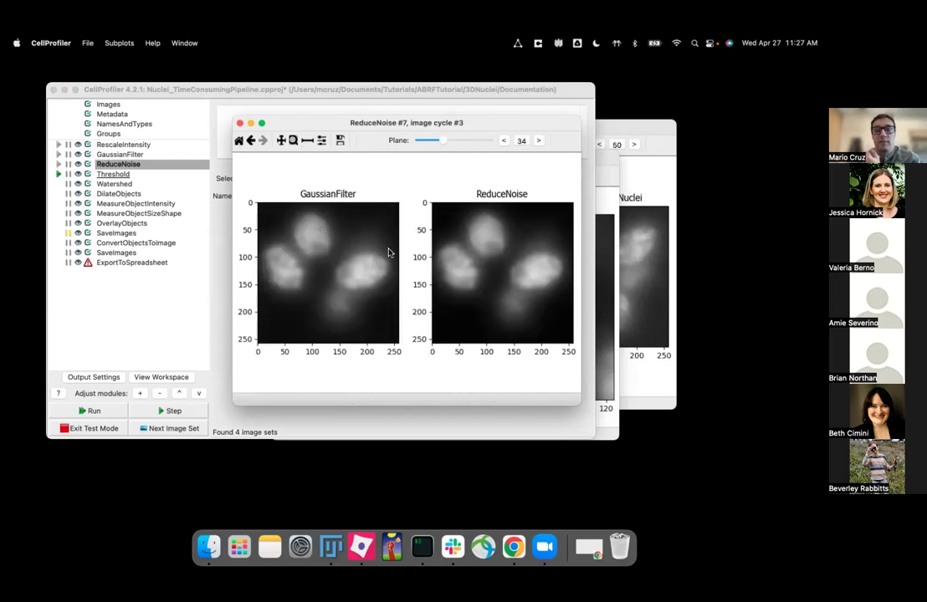
left_click_drag(436, 142, 452, 142)
View plane 41 of the RescaleIntensity result, and close the RescaleIntensity and ReduceNoise result windows
left_click(642, 151)
left_click_drag(624, 127, 361, 122)
mouse_move(284, 138)
left_mouse_down()
mouse_move(290, 143)
mouse_move(281, 143)
left_mouse_up()
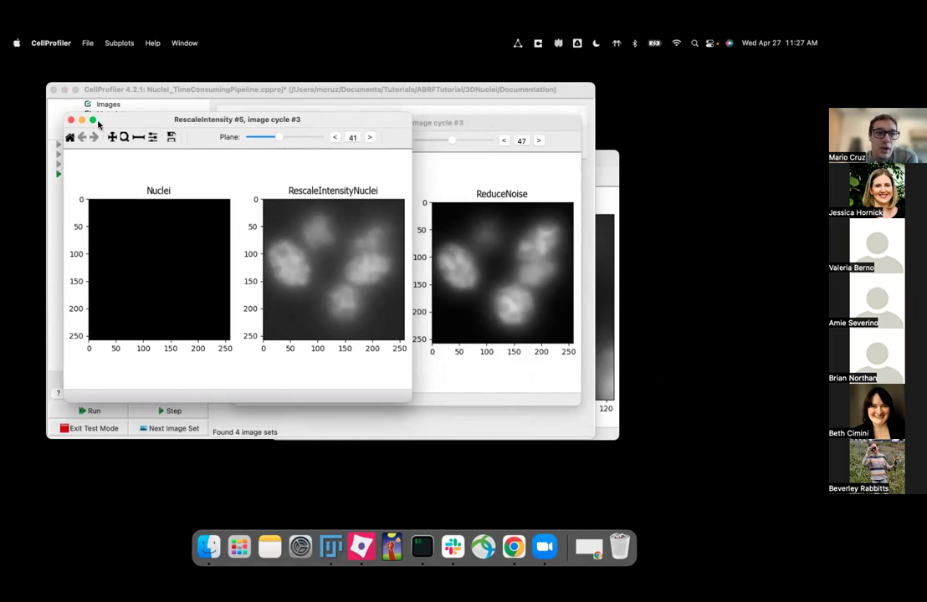
left_click(70, 120)
left_click_drag(289, 126, 328, 137)
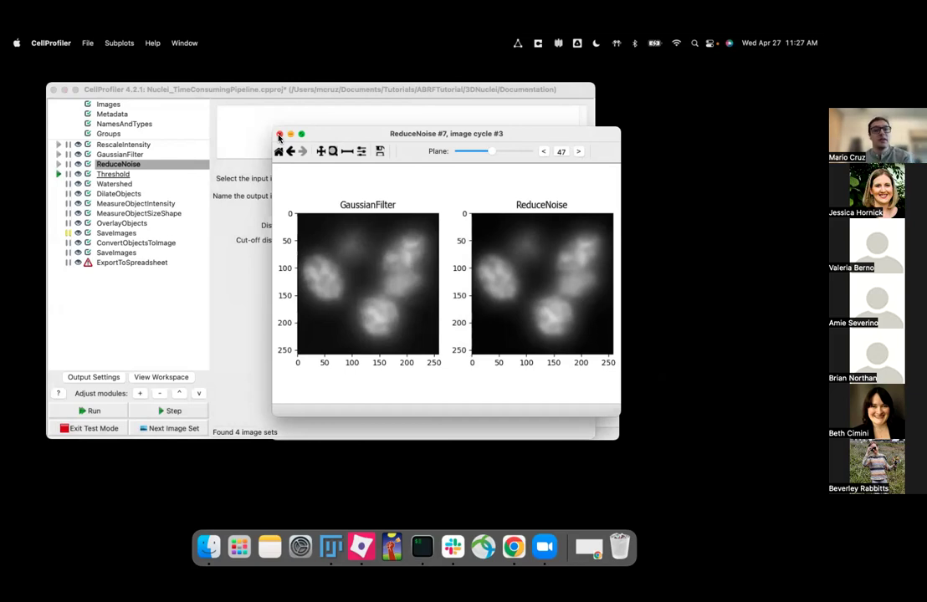
left_click(280, 135)
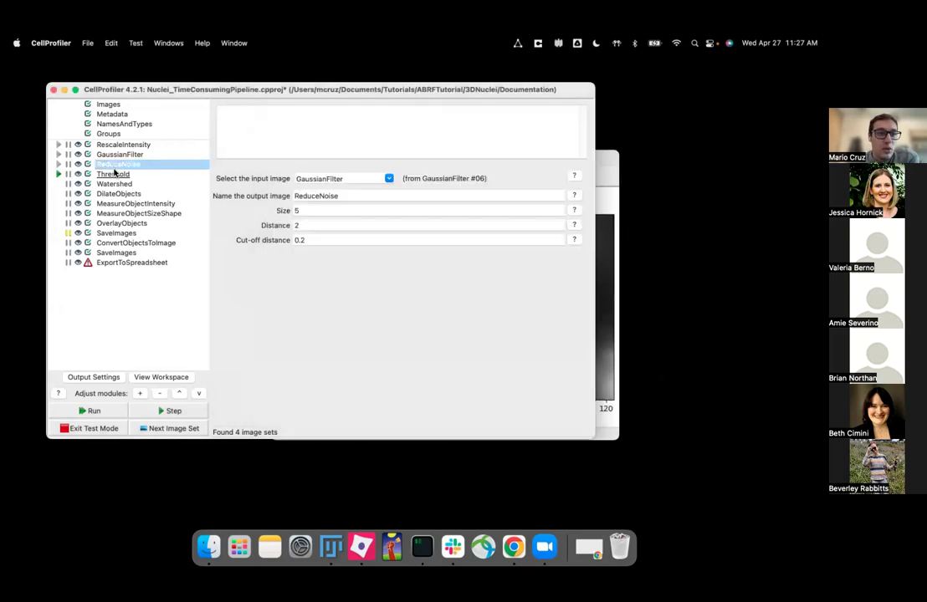
Choose image set 4, the nuclei4_out_c90_dr10 image, as the image cycle for testing
left_click(138, 45)
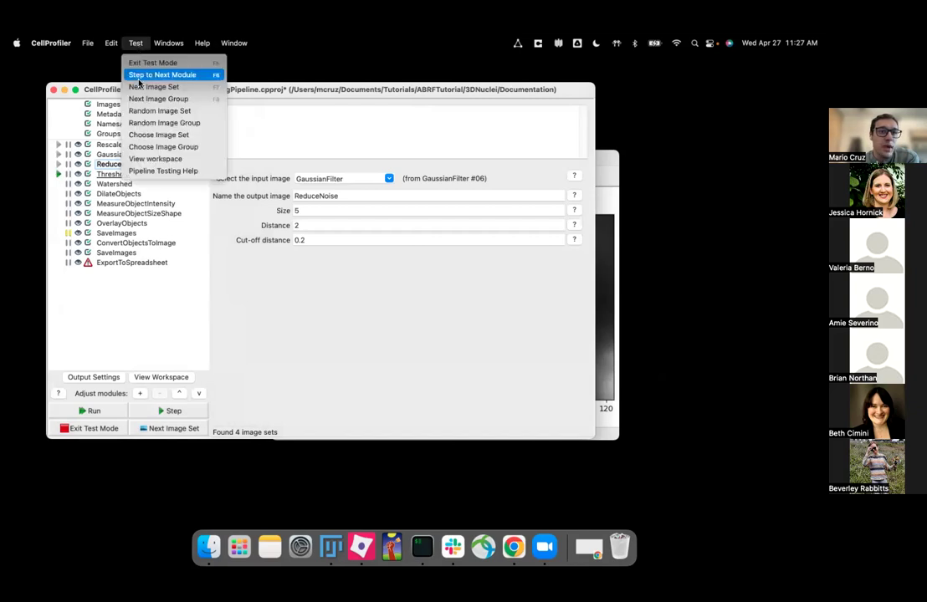
left_click(176, 134)
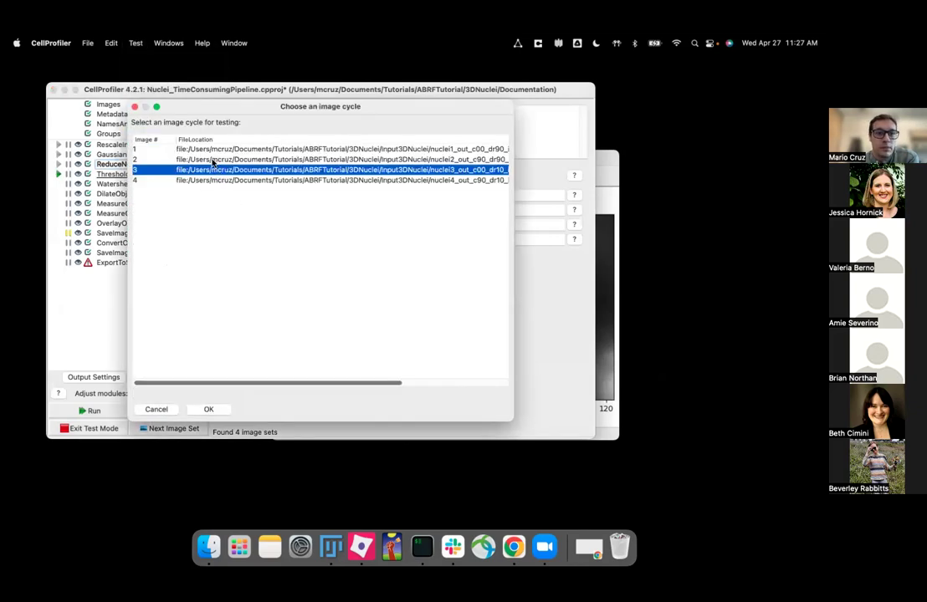
left_click(206, 180)
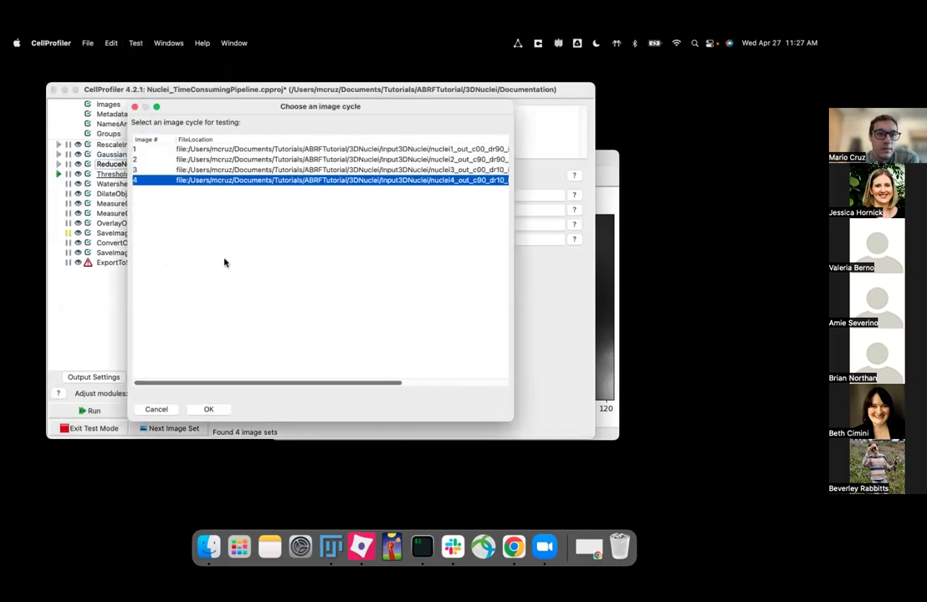
left_click(221, 410)
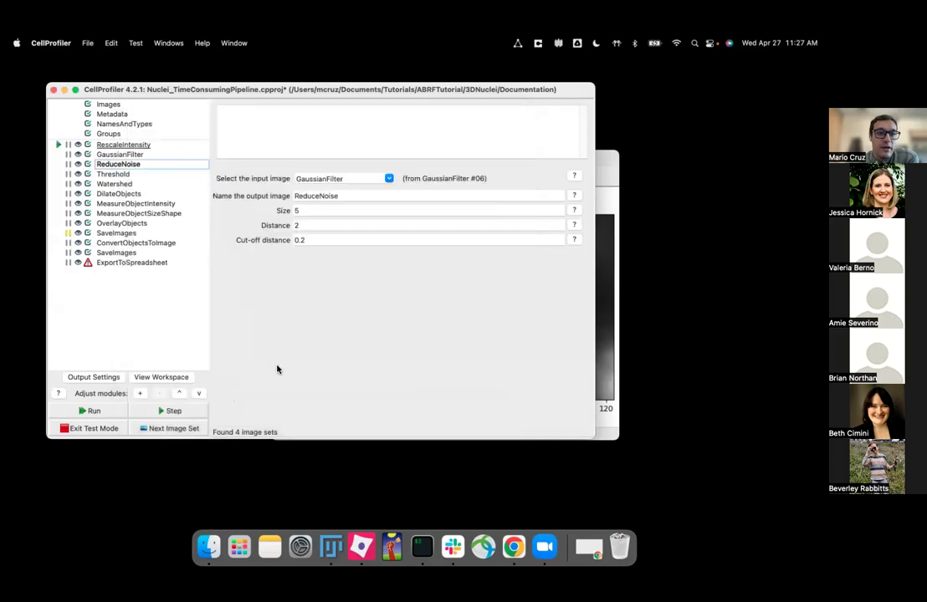
Run RescaleIntensity, GaussianFilter and ReduceNoise on the fourth image set, and move the ReduceNoise result window clear of the module settings
left_click(179, 411)
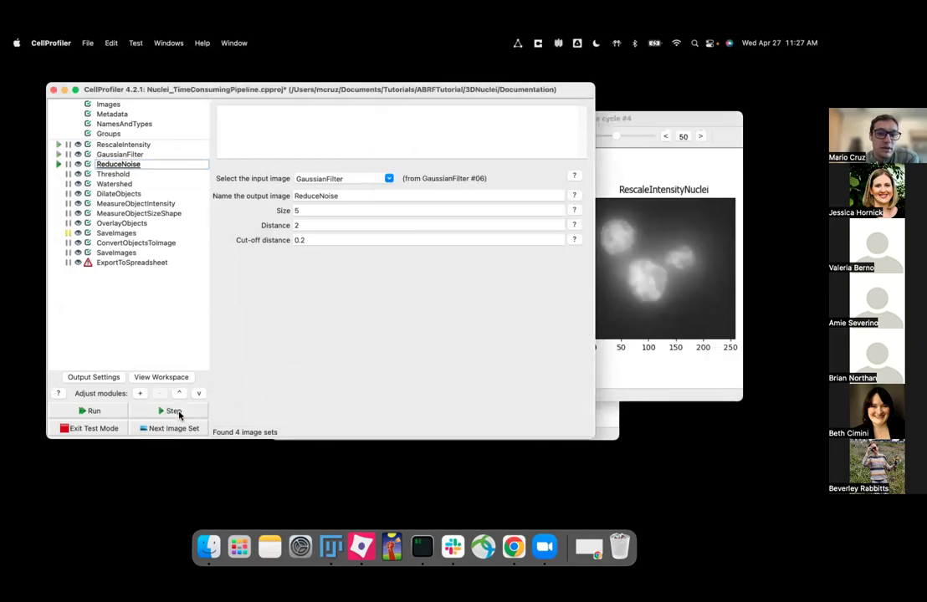
left_click(180, 411)
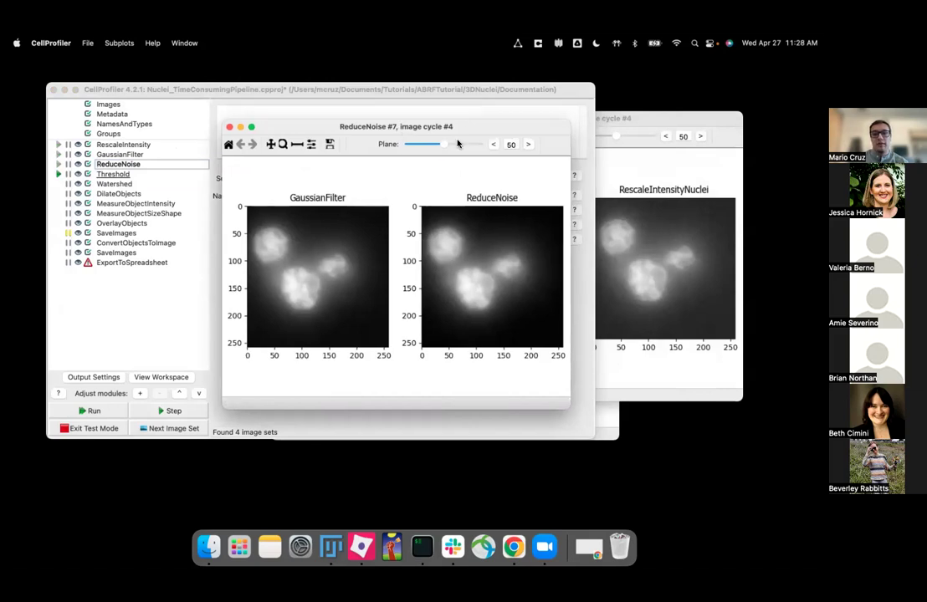
left_click_drag(446, 151, 446, 151)
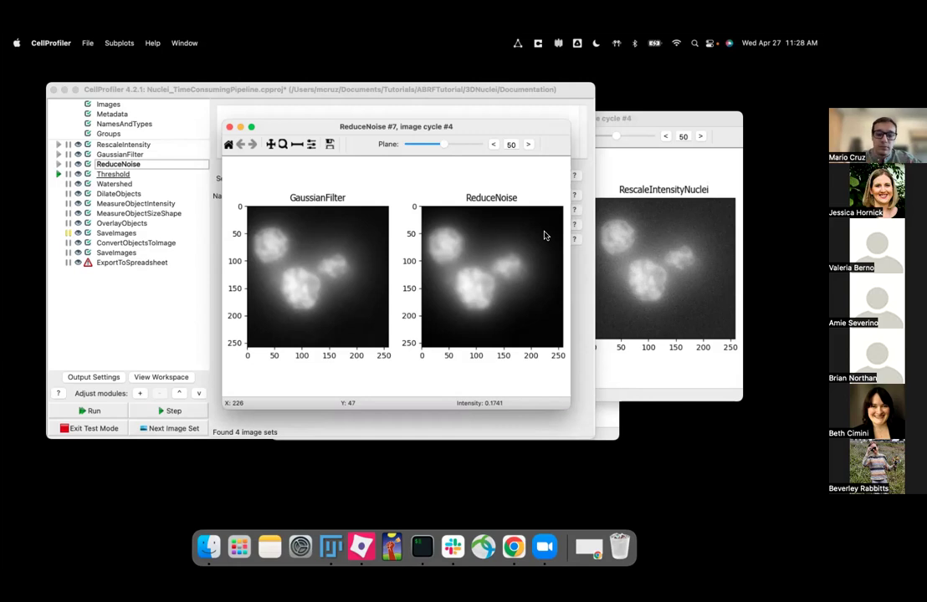
left_click_drag(422, 130, 557, 148)
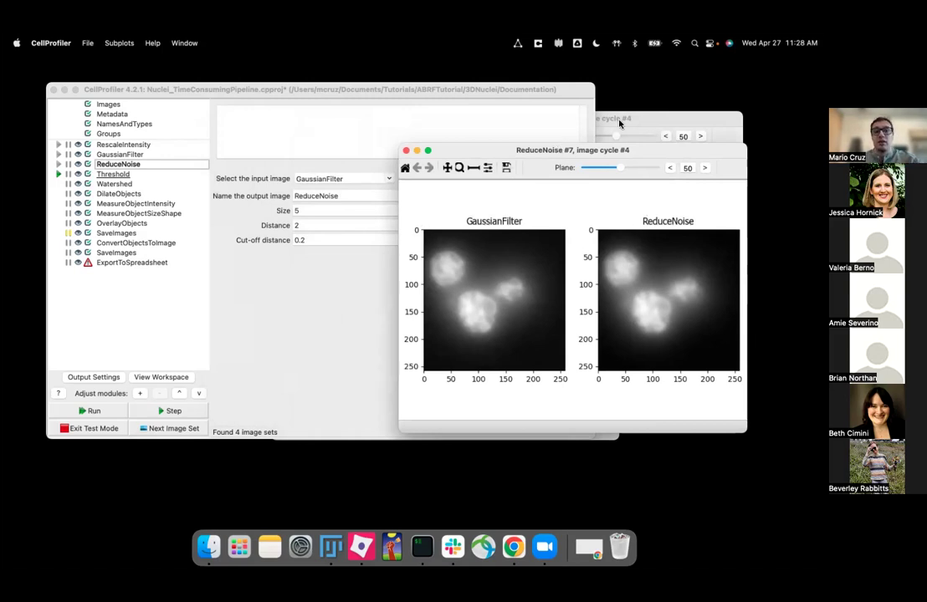
left_click_drag(468, 150, 477, 151)
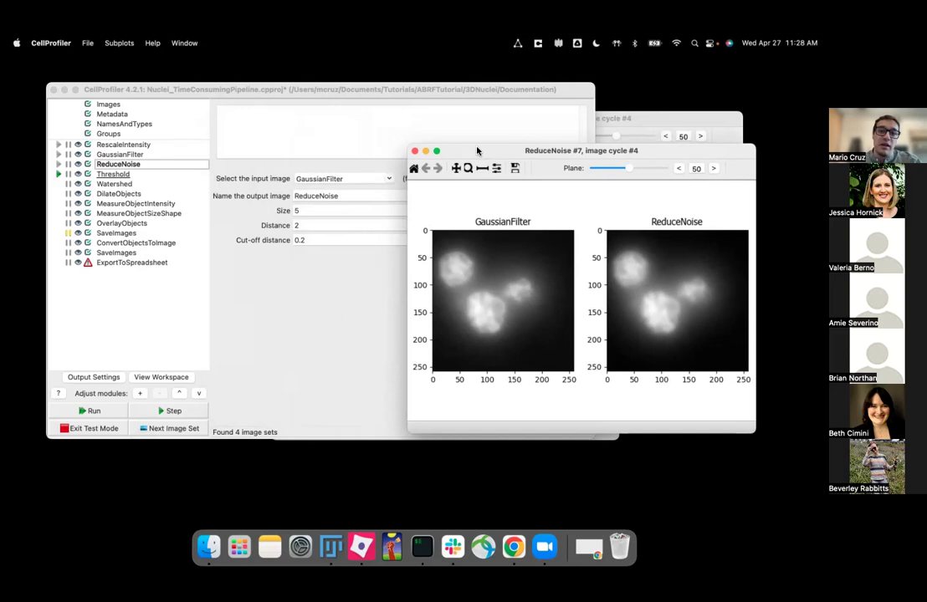
Run Threshold on the fourth image set and view plane 32 of the thresholded result
left_click(301, 298)
left_click(63, 174)
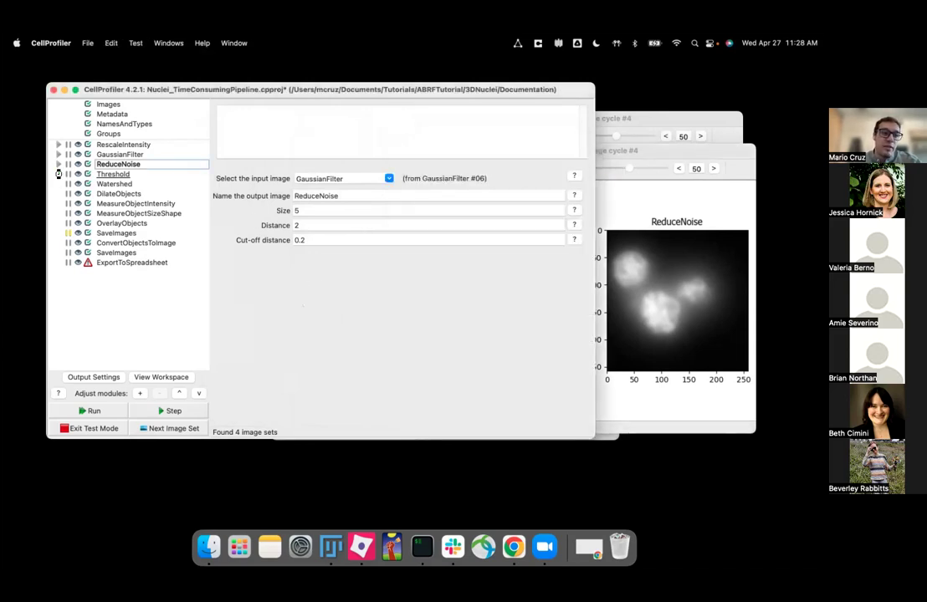
left_click(586, 144)
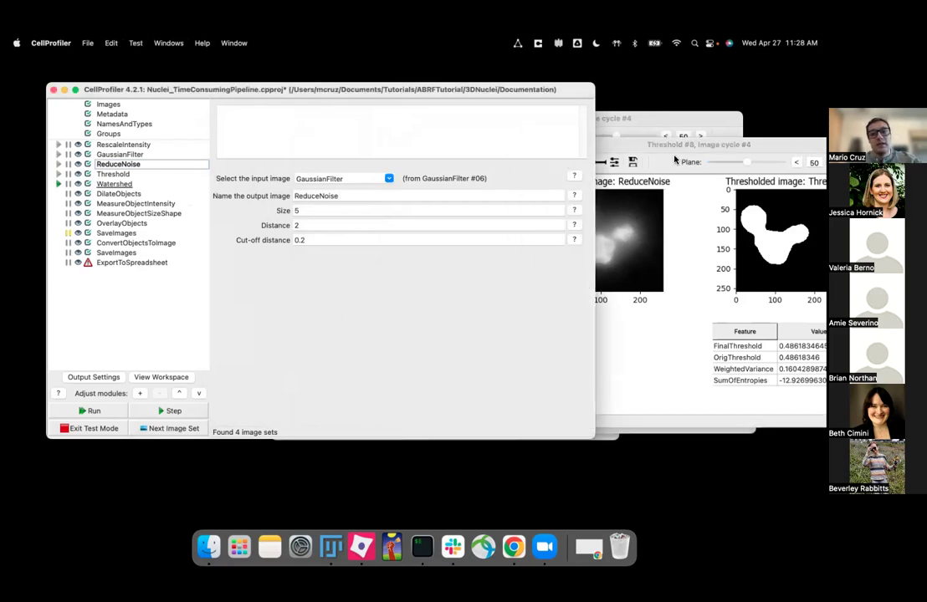
left_click_drag(654, 144, 333, 131)
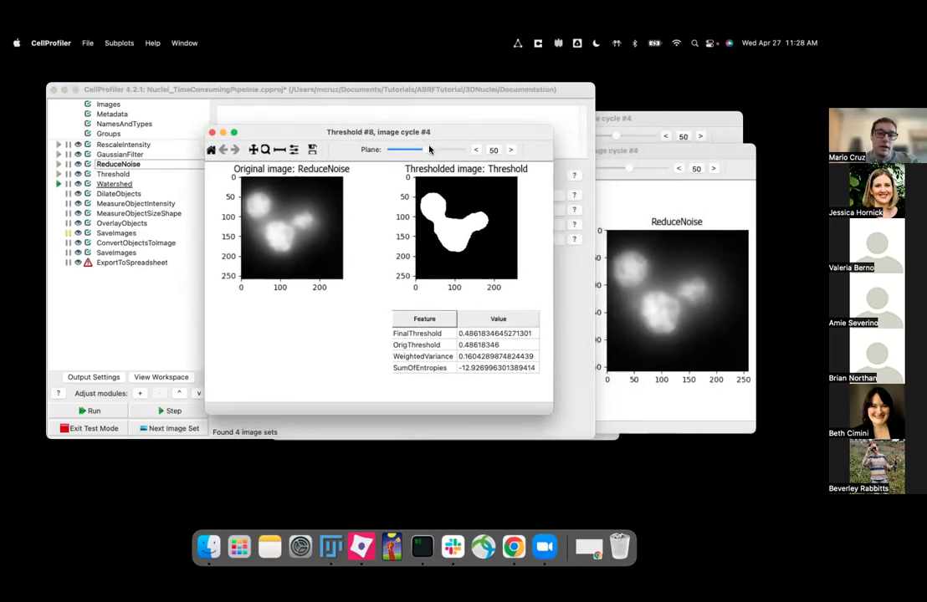
left_click_drag(426, 152, 413, 151)
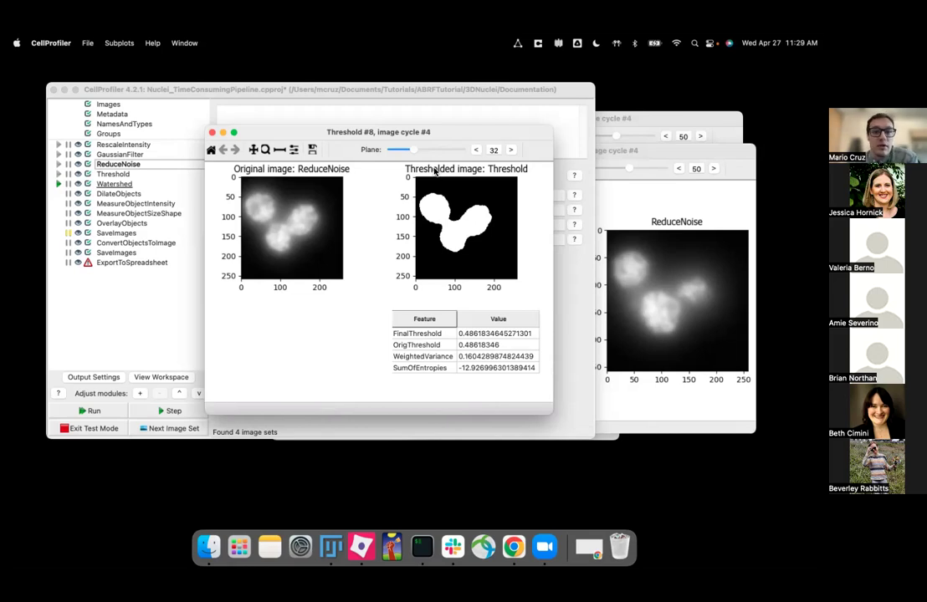
View plane 30 of the thresholded result and move the Threshold result window clear of the module settings
mouse_move(420, 152)
left_mouse_down()
mouse_move(439, 151)
mouse_move(414, 150)
left_mouse_up()
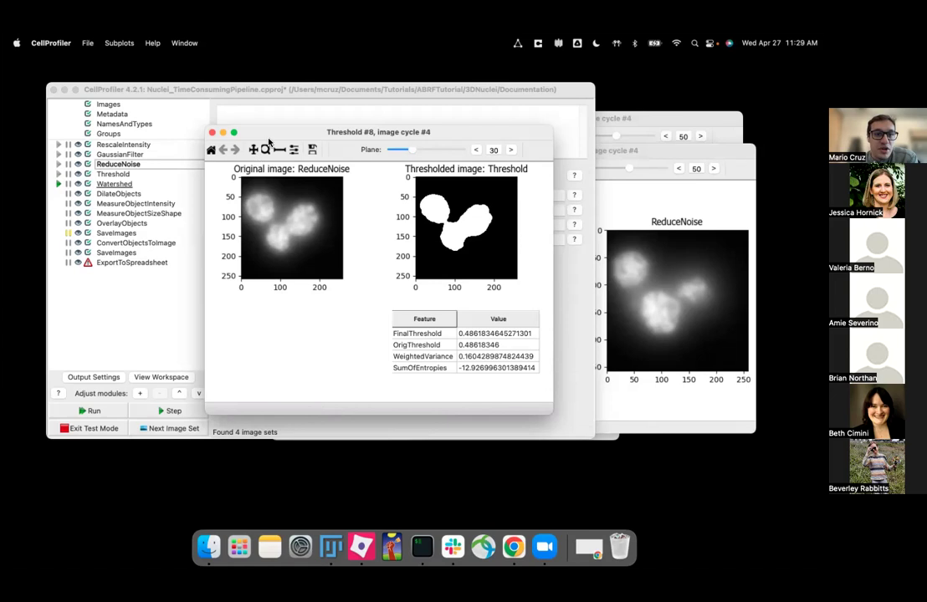
left_click_drag(288, 130, 361, 139)
left_click_drag(495, 159, 505, 159)
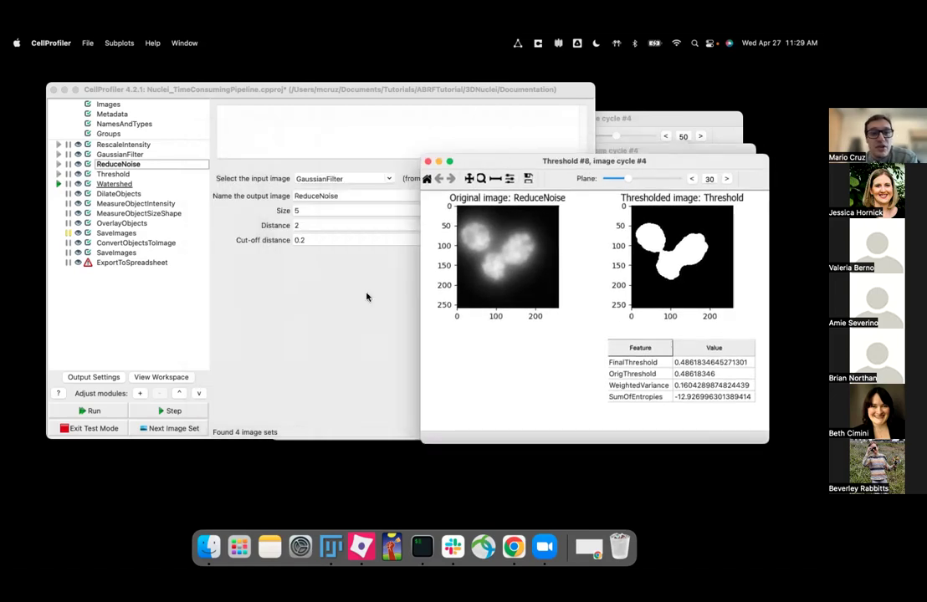
Open the Threshold module's settings, try the Adaptive threshold strategy, and set the strategy back to Global
left_click(113, 173)
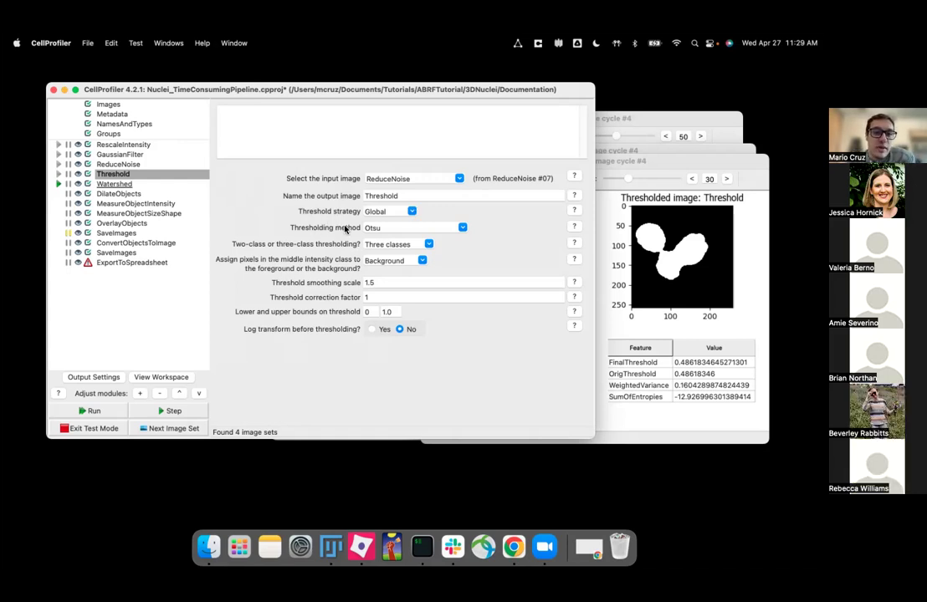
left_click(412, 214)
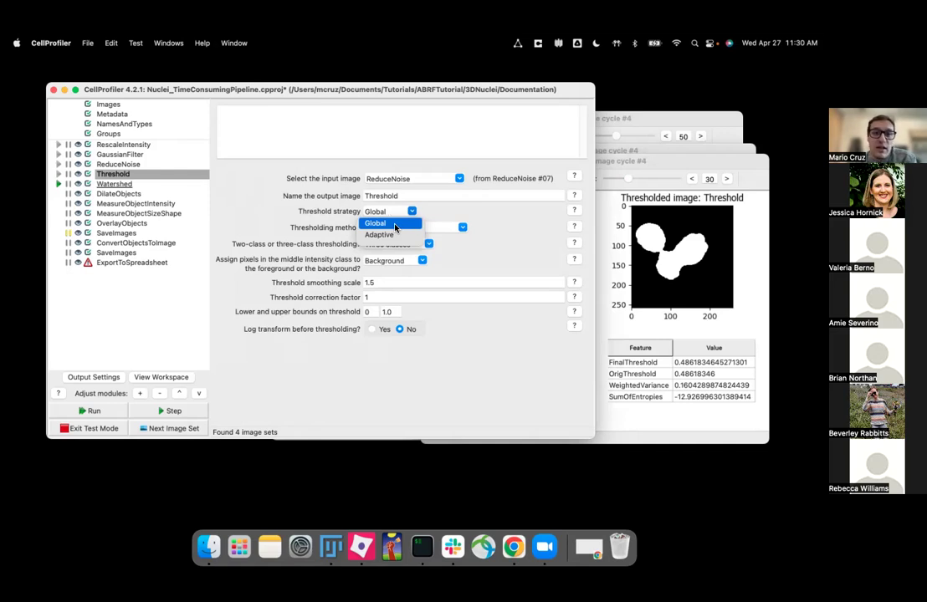
left_click(394, 237)
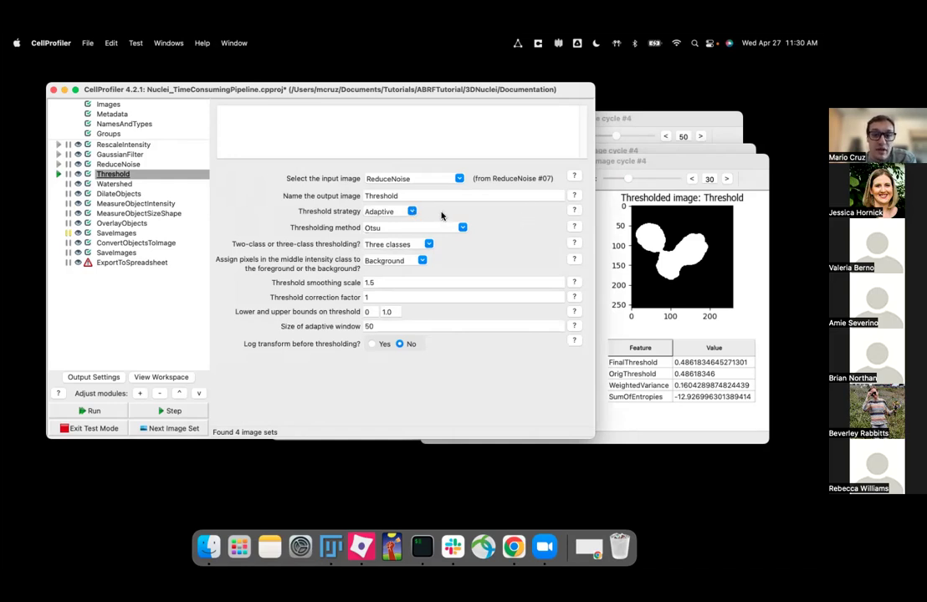
left_click(412, 213)
left_click(376, 223)
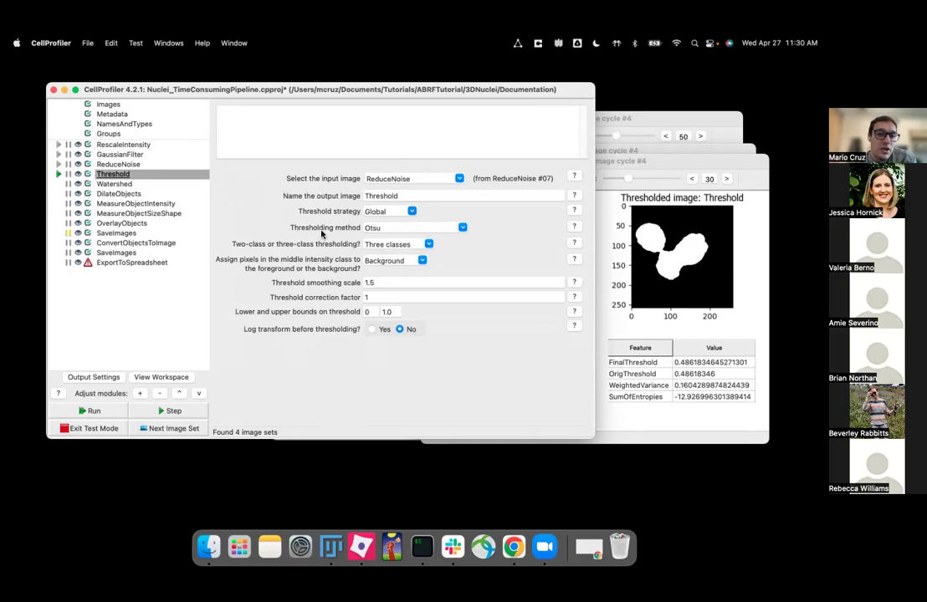
Examine the Threshold module's thresholding method options, smoothing scale and correction factor alongside its result images
left_click(462, 227)
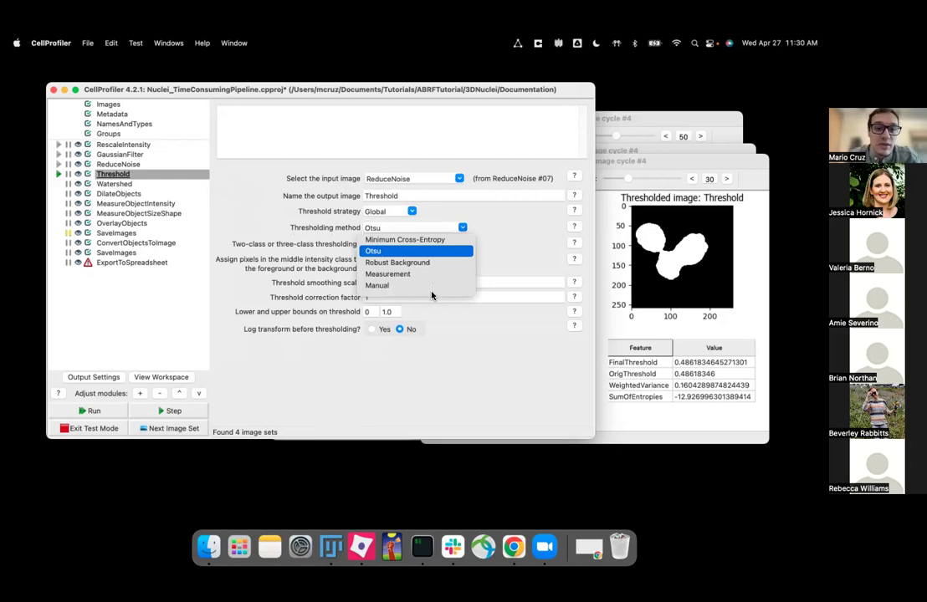
left_click(483, 230)
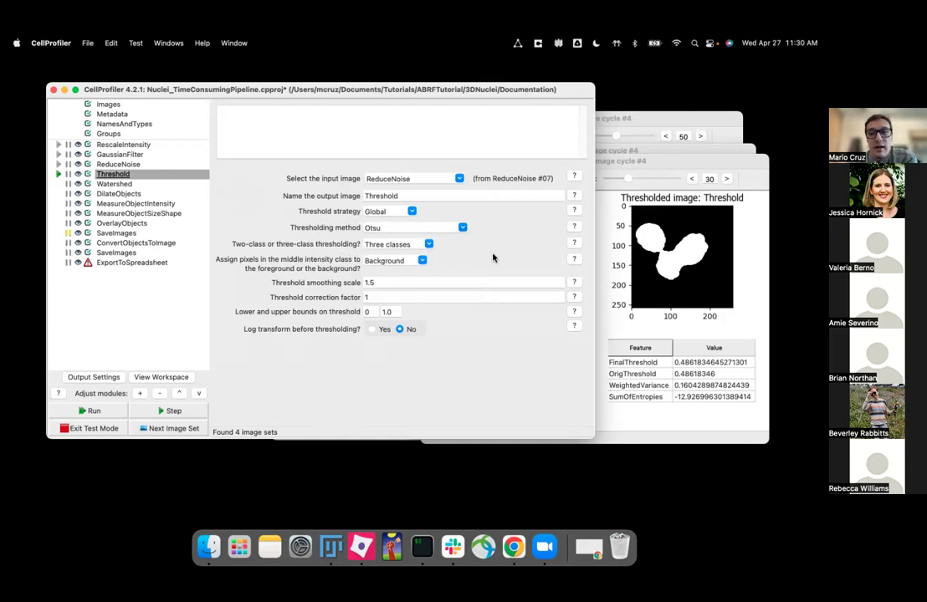
left_click_drag(626, 168, 674, 183)
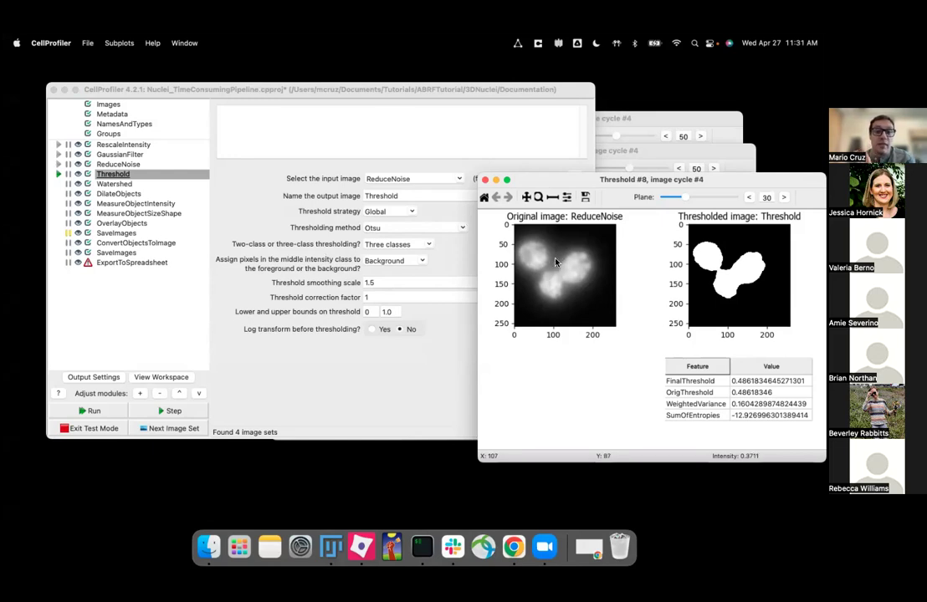
left_click(373, 283)
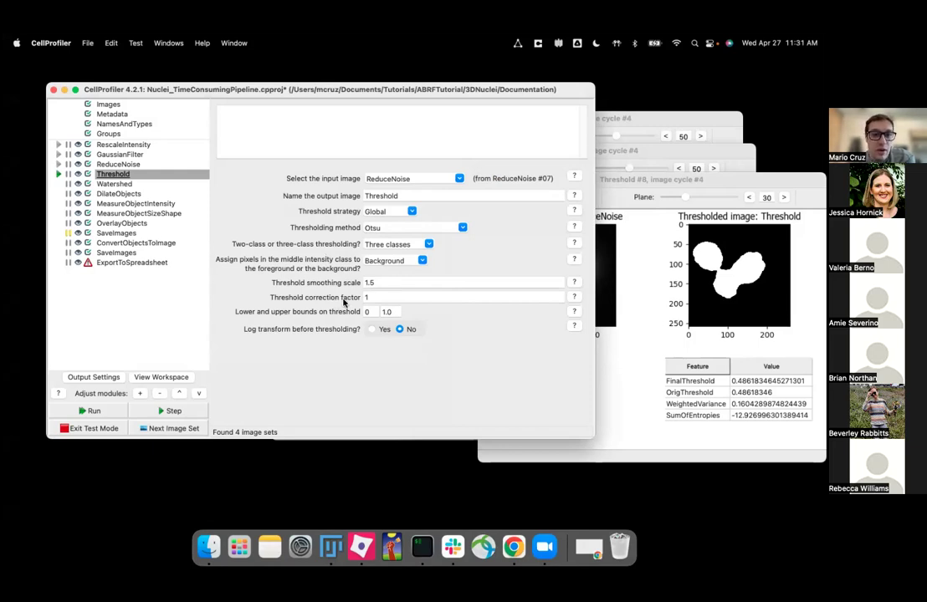
left_click(372, 297)
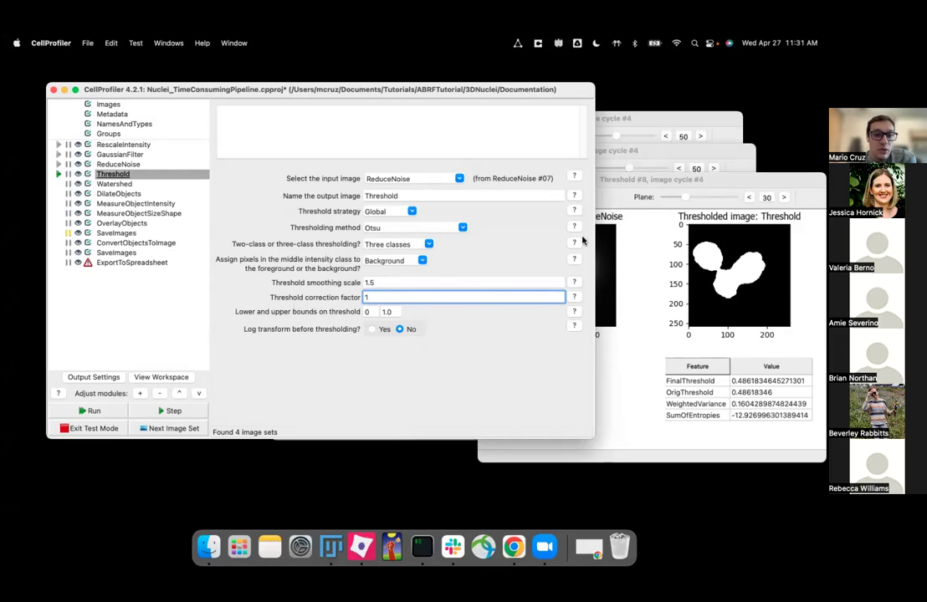
left_click_drag(620, 181, 620, 155)
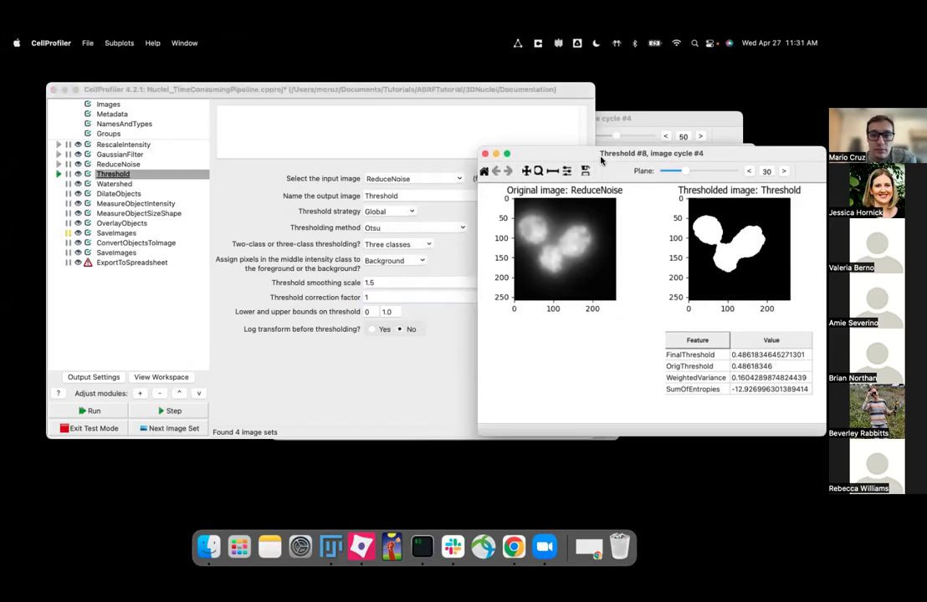
left_click(385, 297)
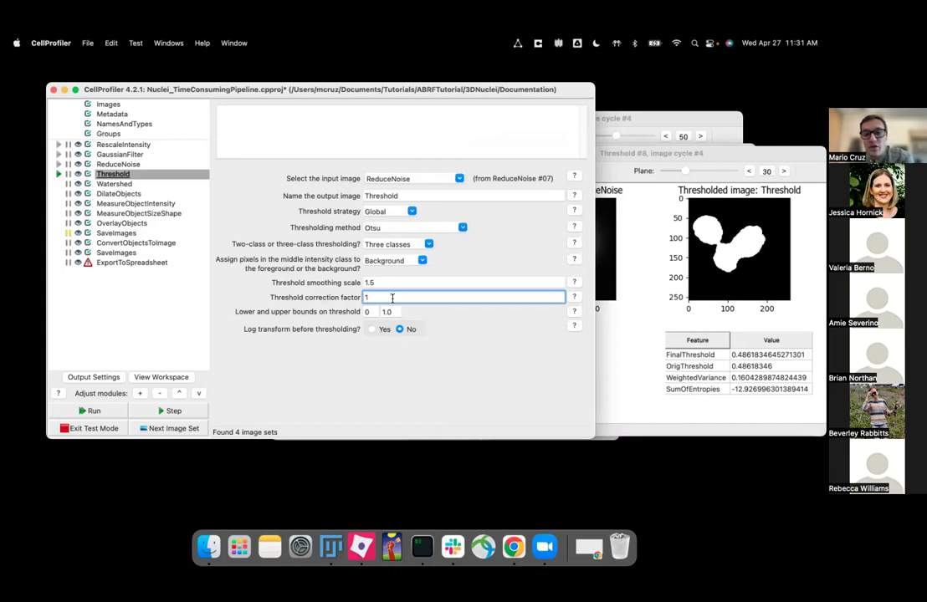
left_click(456, 265)
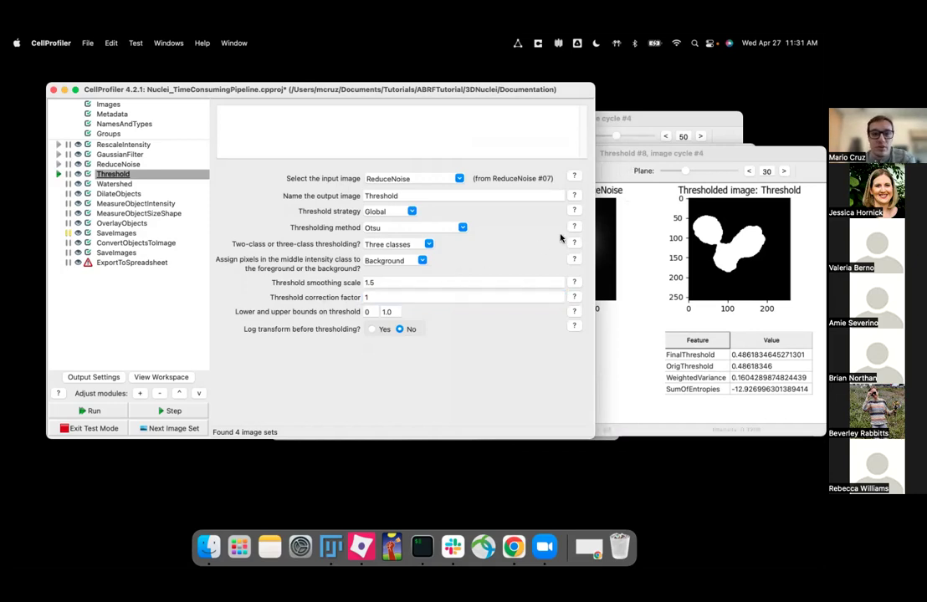
Run Threshold again on the fourth image set and open the Watershed module's settings
left_click(56, 174)
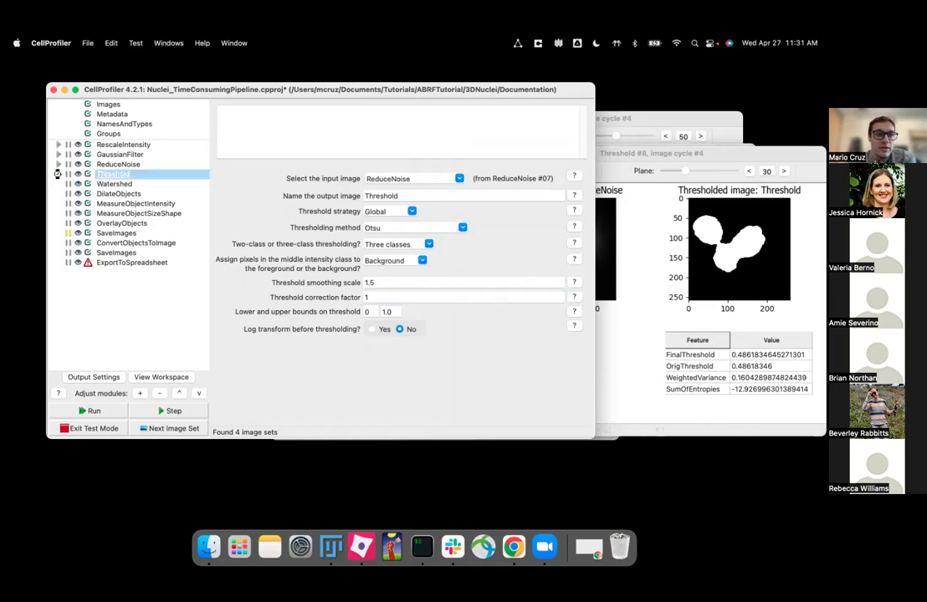
left_click(127, 186)
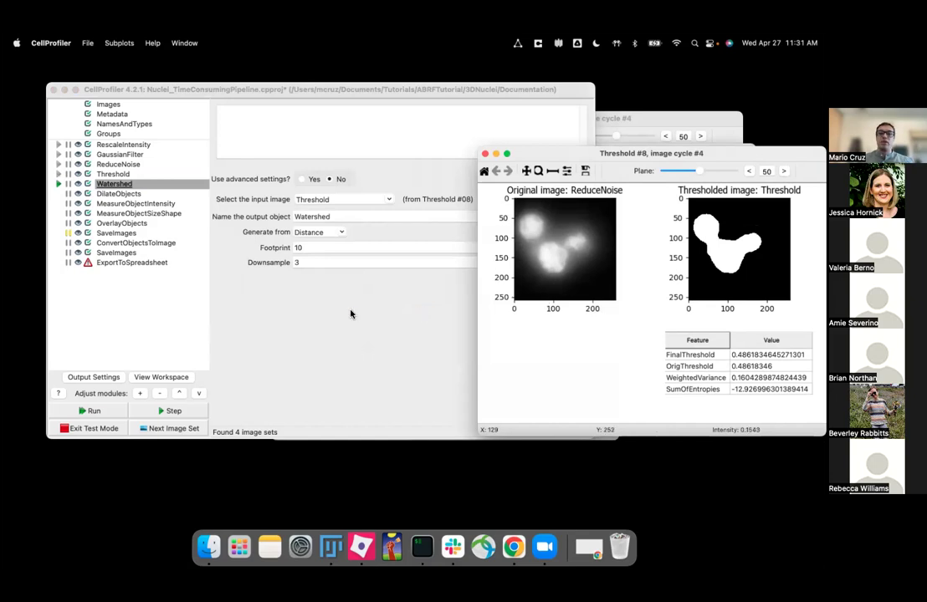
Examine Watershed's input image, output object name and the choices for what the watershed is generated from
left_click(354, 240)
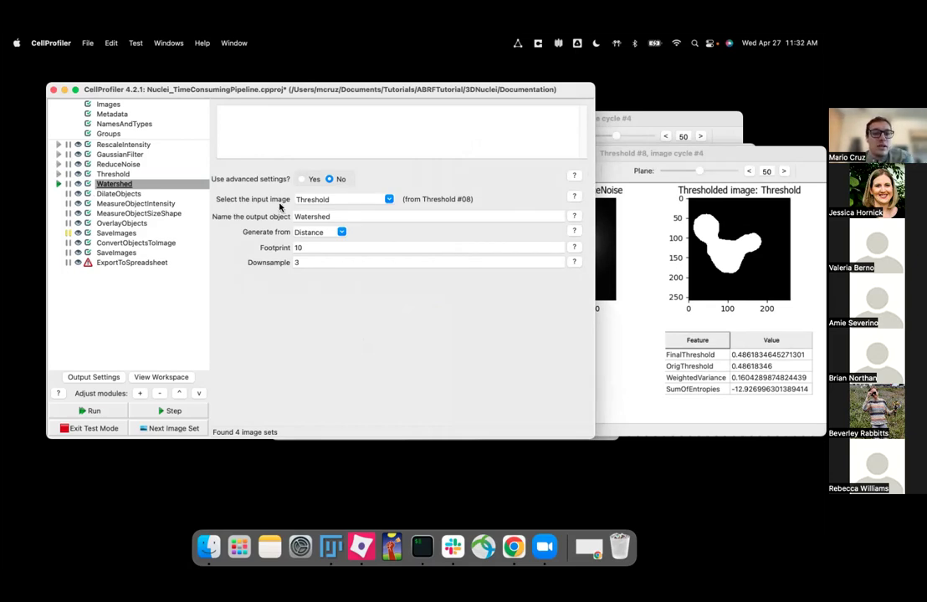
left_click(385, 202)
left_click(386, 201)
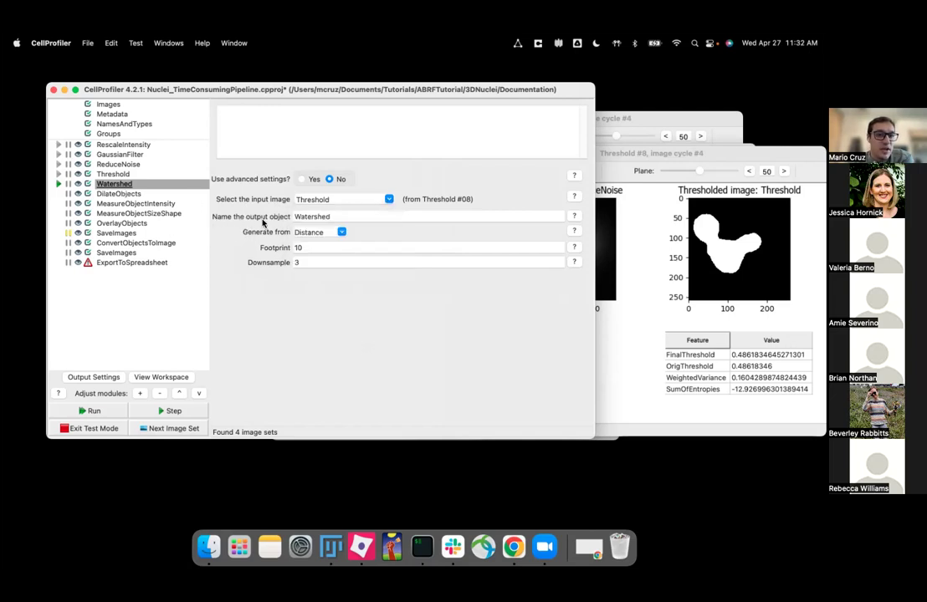
left_click_drag(339, 216, 290, 219)
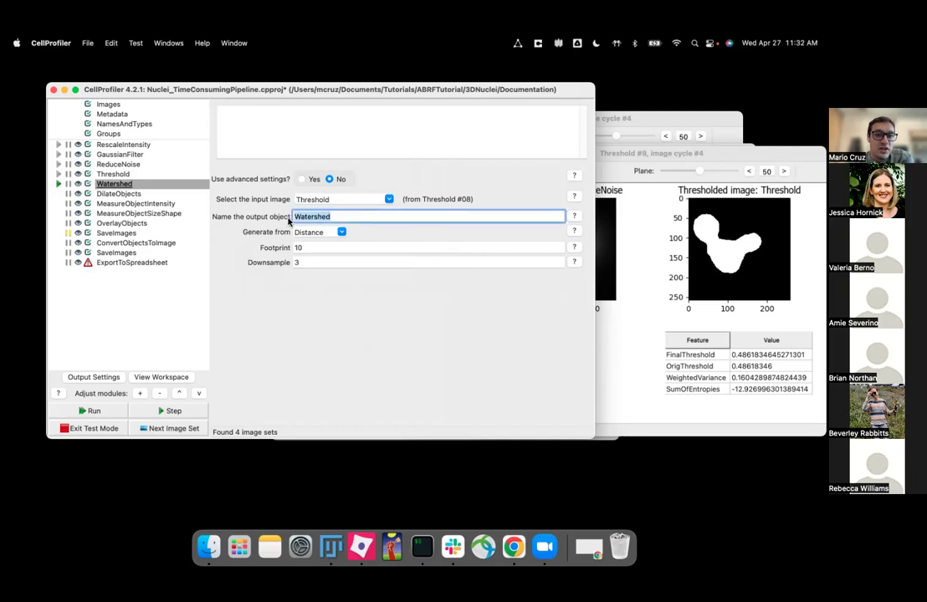
left_click(353, 230)
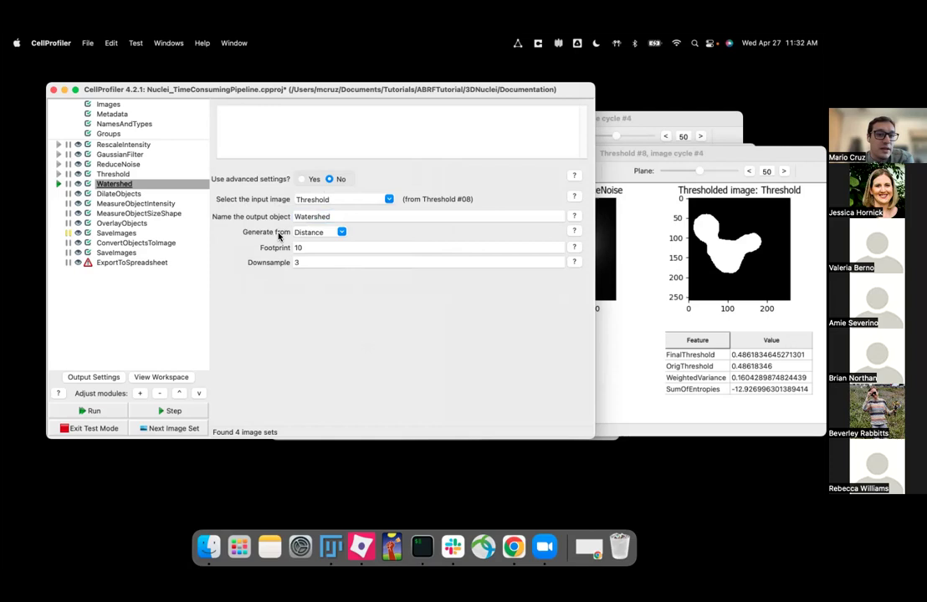
left_click(341, 233)
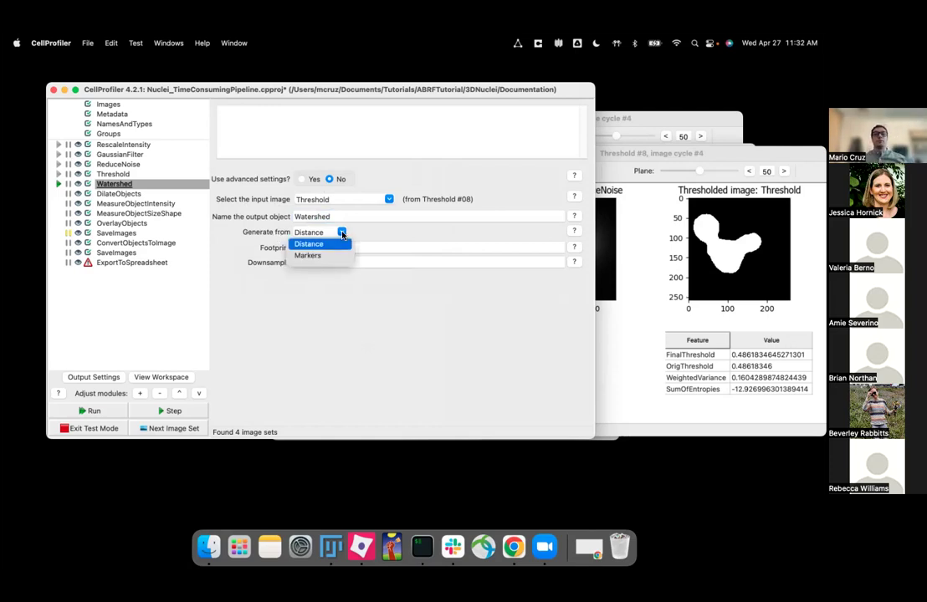
left_click(366, 241)
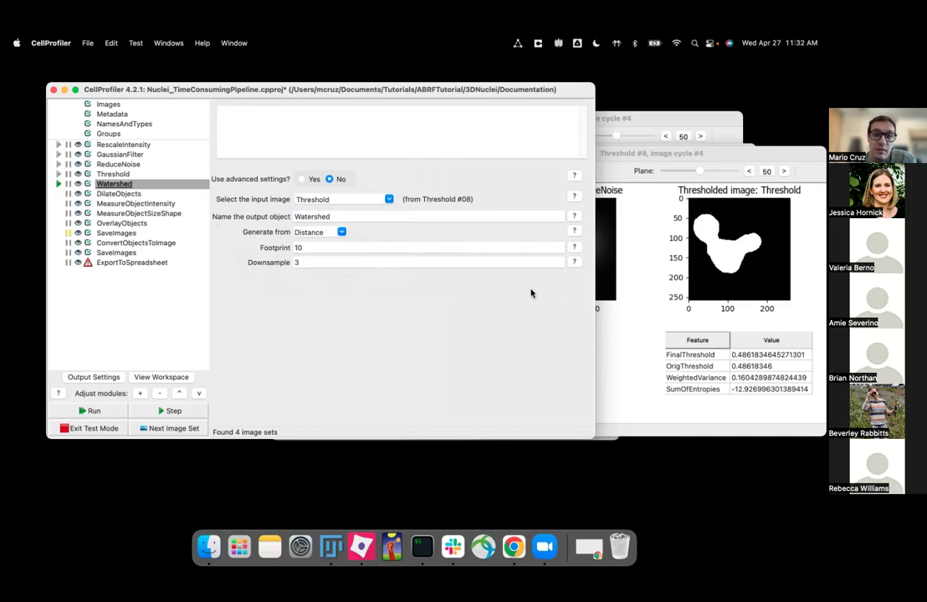
Run Watershed on the fourth image set, view plane 32 of the result, and arrange the windows so settings and segmentation show together
left_click(57, 185)
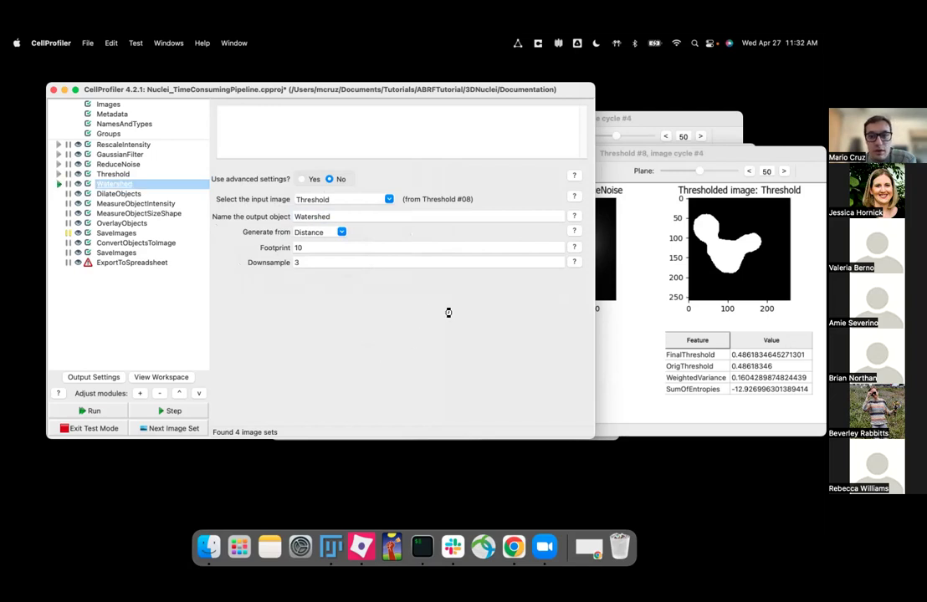
left_click(58, 186)
left_click_drag(269, 157, 596, 214)
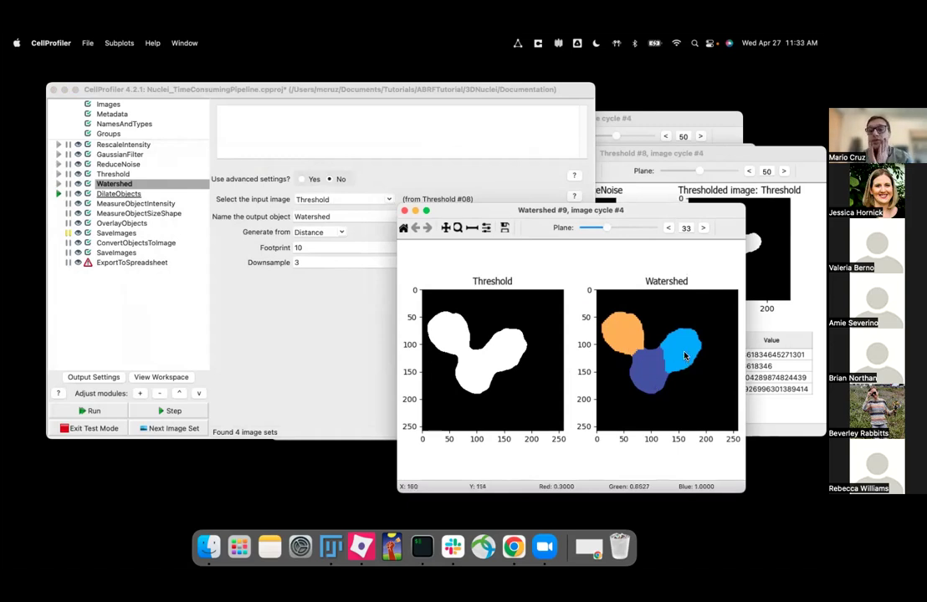
left_click_drag(608, 229, 600, 271)
left_click(362, 302)
left_click_drag(301, 89, 275, 61)
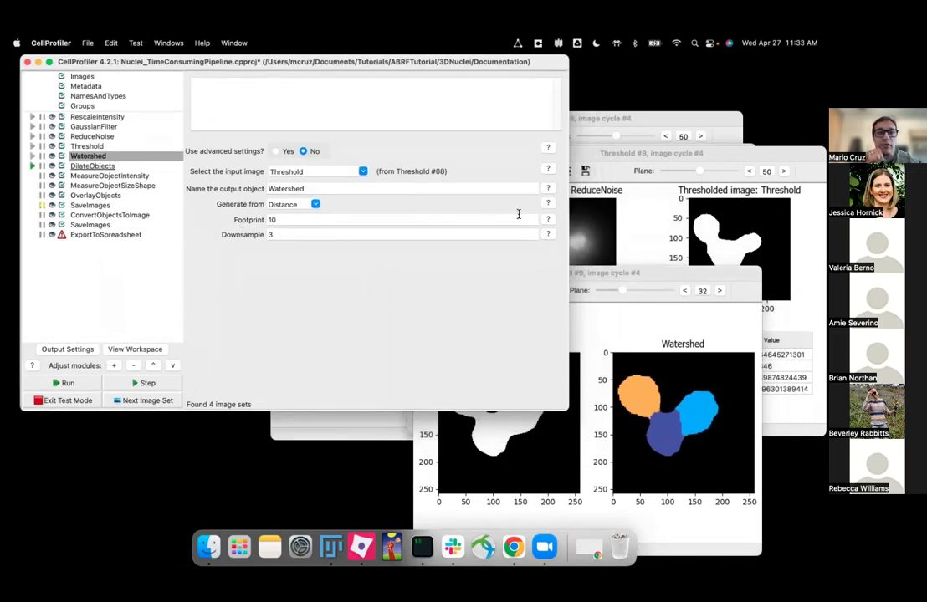
Read the help text for Watershed's Footprint setting in an enlarged help window, and close it
left_click(549, 219)
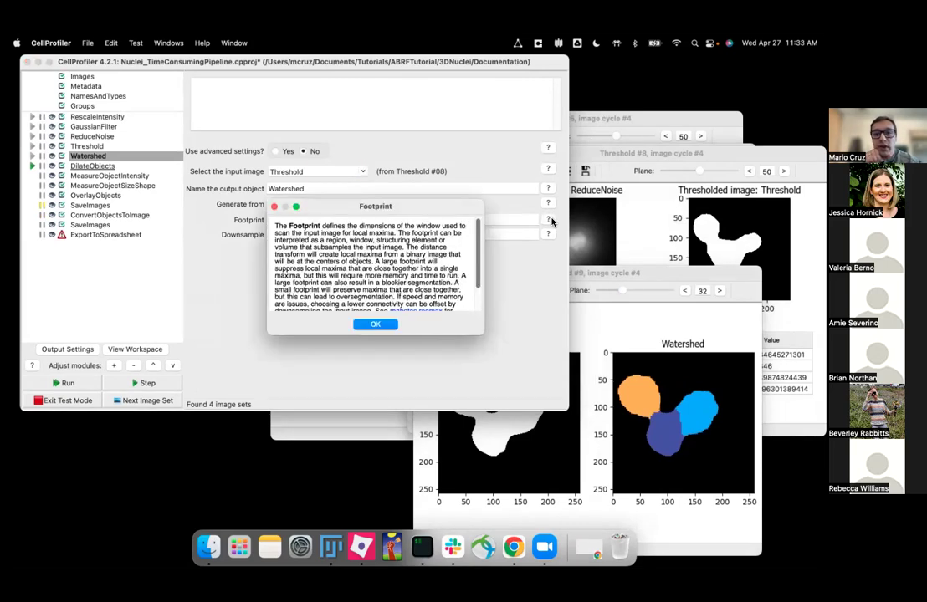
left_click_drag(497, 339, 532, 360)
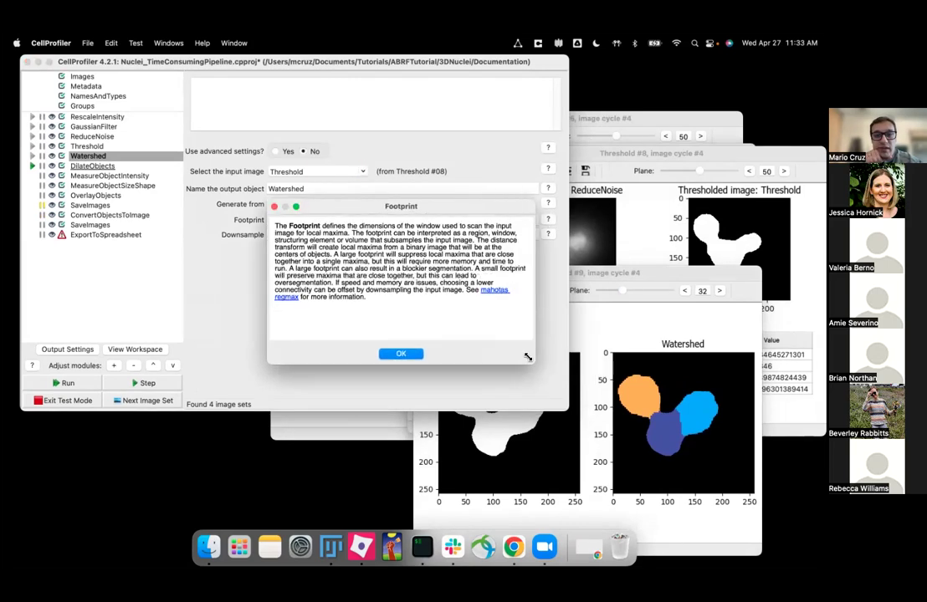
left_click_drag(360, 201, 405, 294)
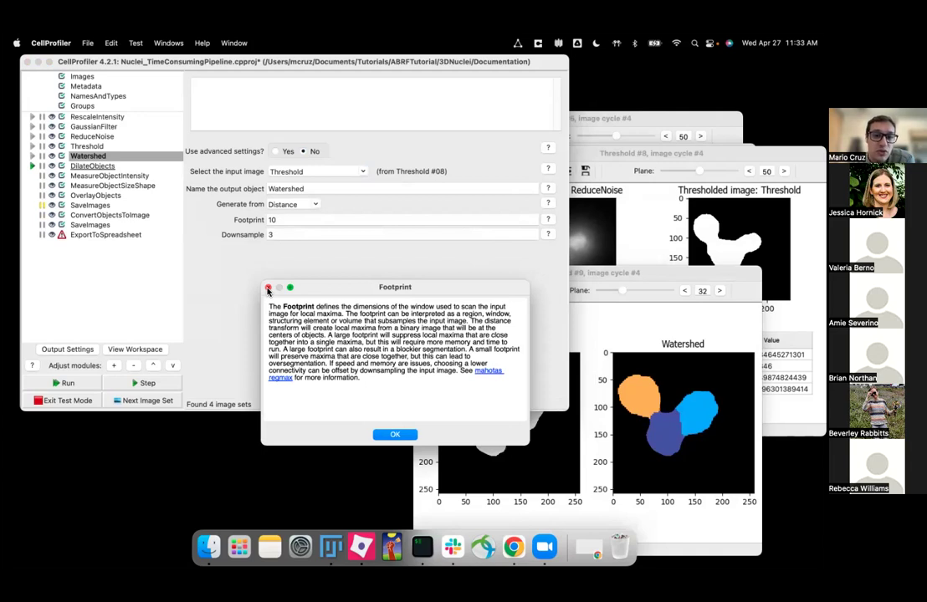
left_click(268, 289)
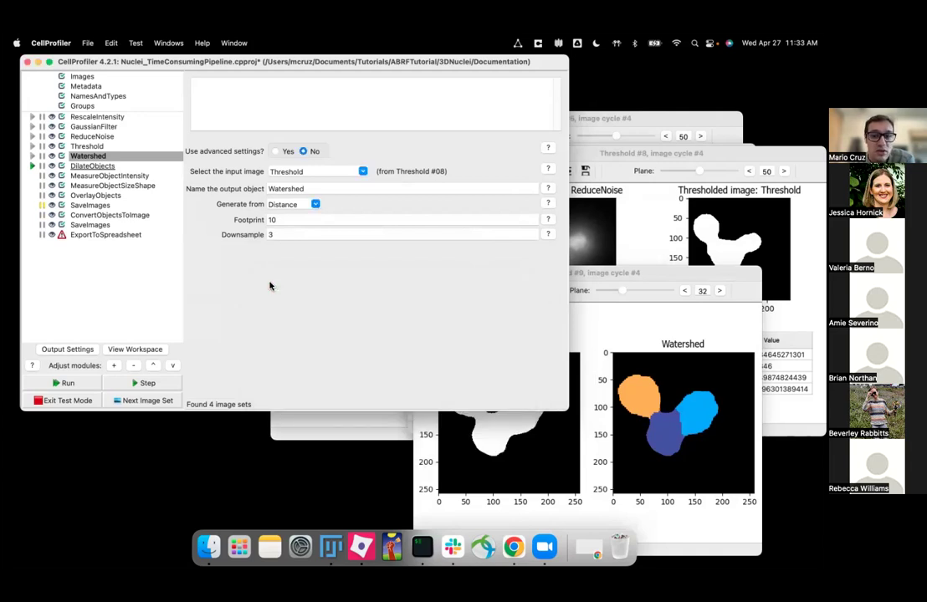
Set Watershed's Footprint to 20 and run the module again on the fourth image set
double_click(272, 219)
type("20")
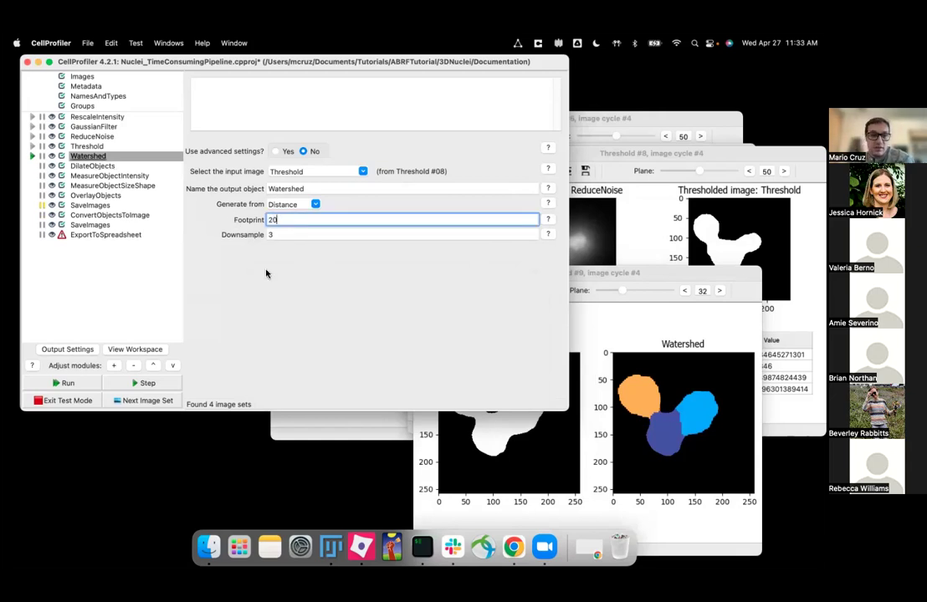
left_click(143, 382)
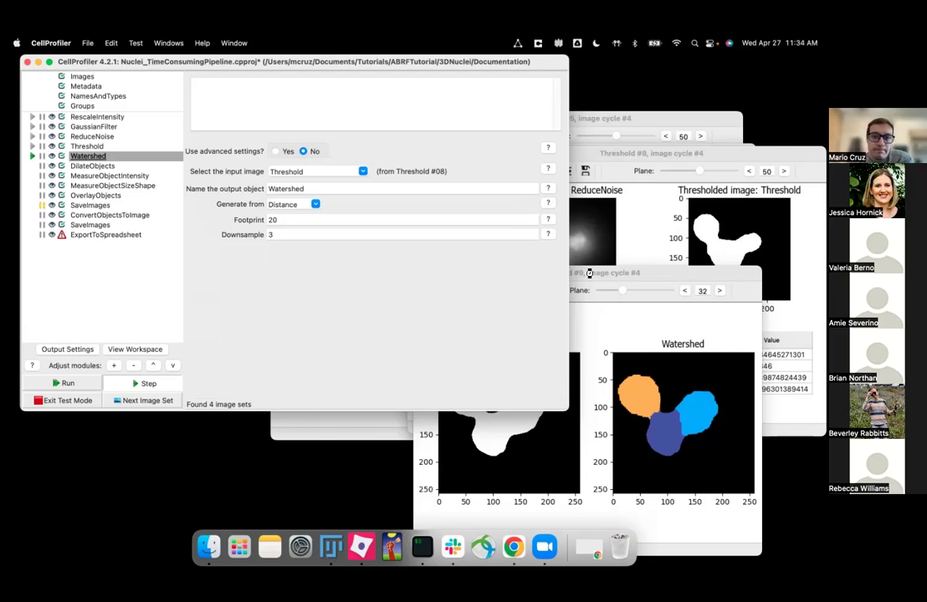
Move the new Watershed result window clear of the Footprint setting and view plane 39 of the segmentation
left_click_drag(589, 274, 588, 227)
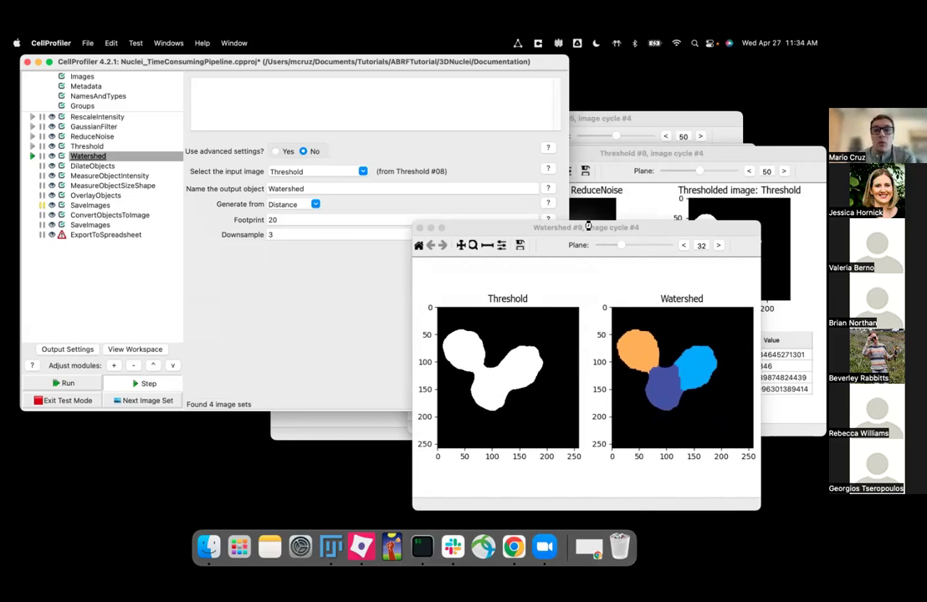
left_click_drag(589, 227, 648, 252)
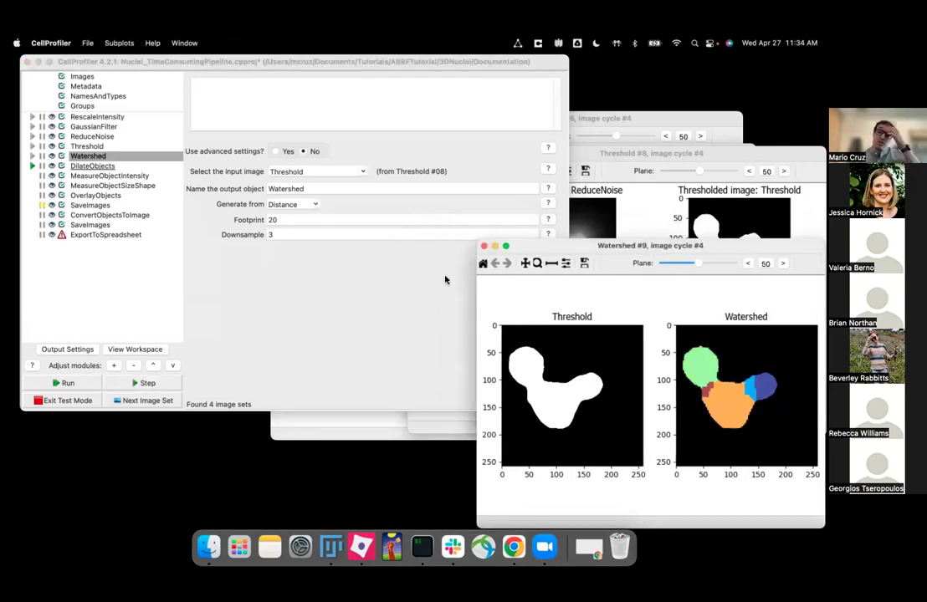
left_click_drag(609, 245, 573, 211)
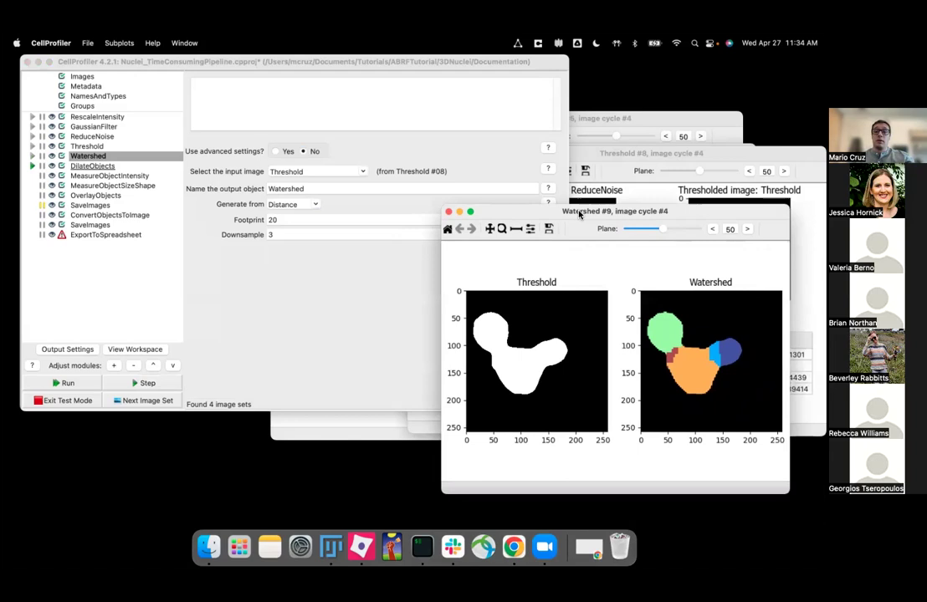
mouse_move(659, 235)
left_mouse_down()
mouse_move(642, 232)
mouse_move(655, 230)
left_mouse_up()
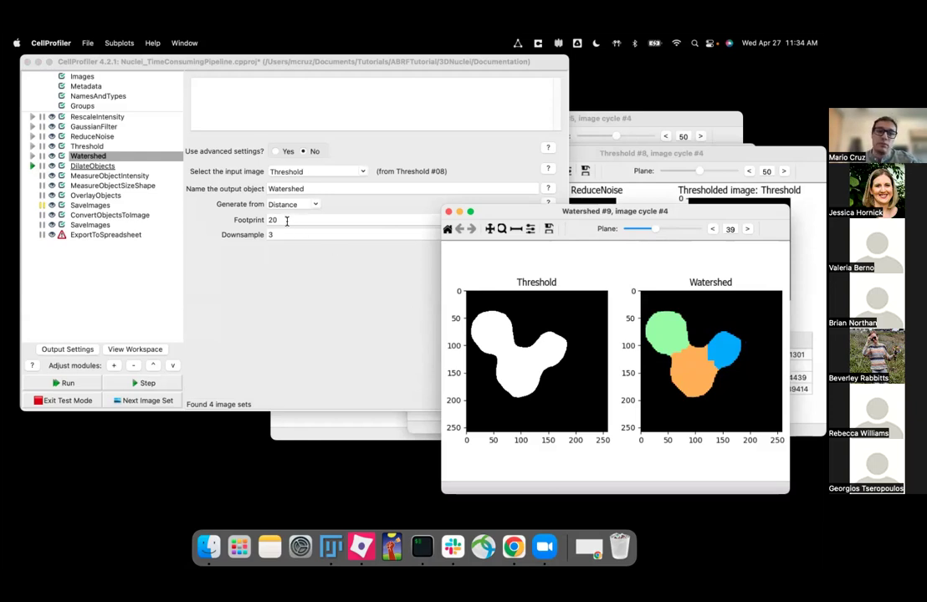
Set Watershed's Footprint to 10 and run the module again on the fourth image set
left_click(239, 213)
type("10")
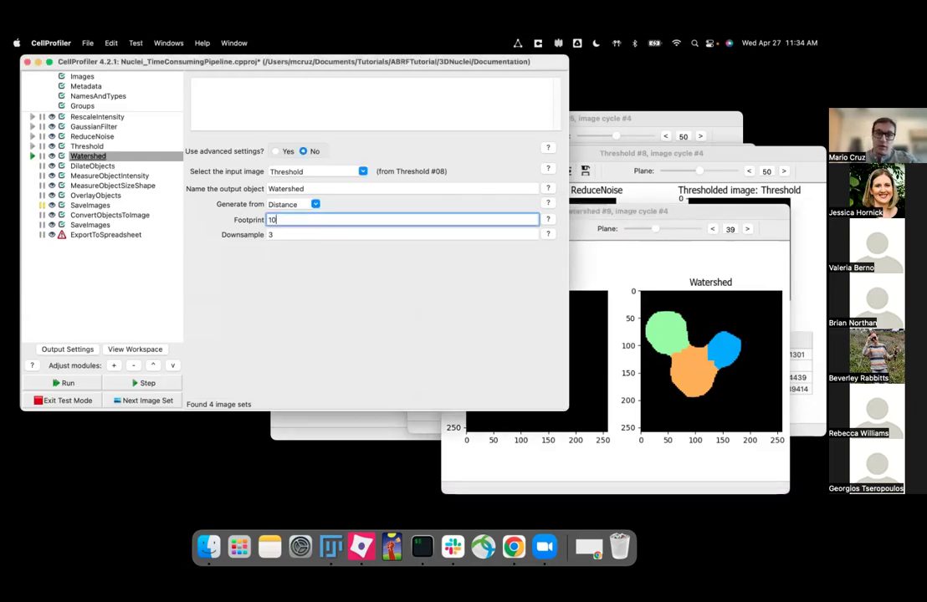
left_click(32, 155)
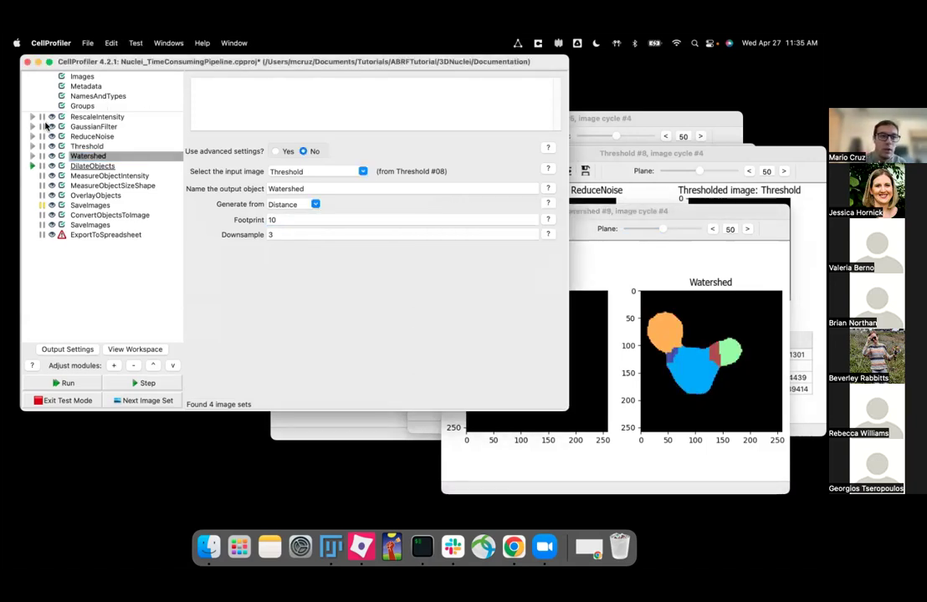
Review the DilateObjects settings, including the shape options for the structuring element, keeping Octahedron as the shape
left_click(89, 168)
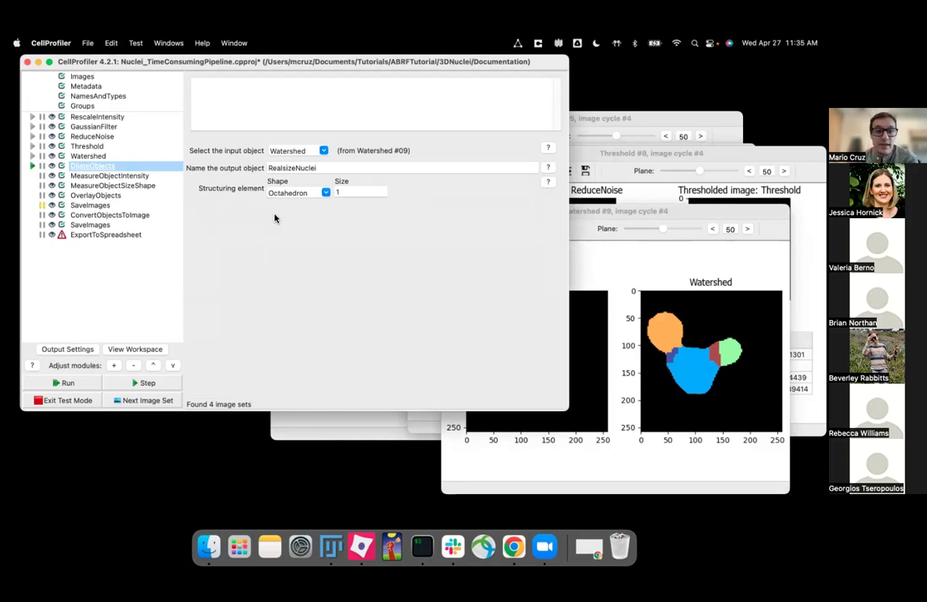
left_click(322, 153)
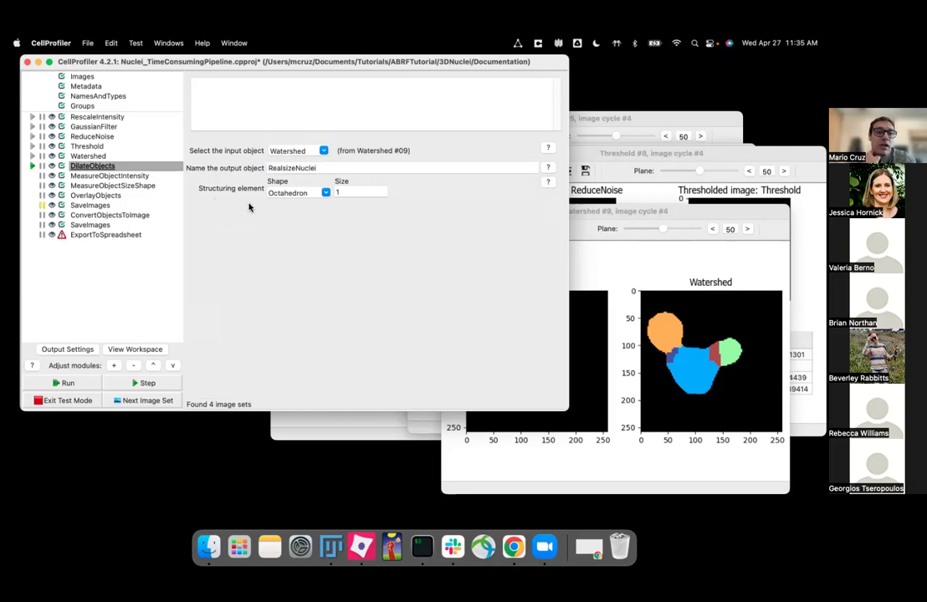
left_click(326, 192)
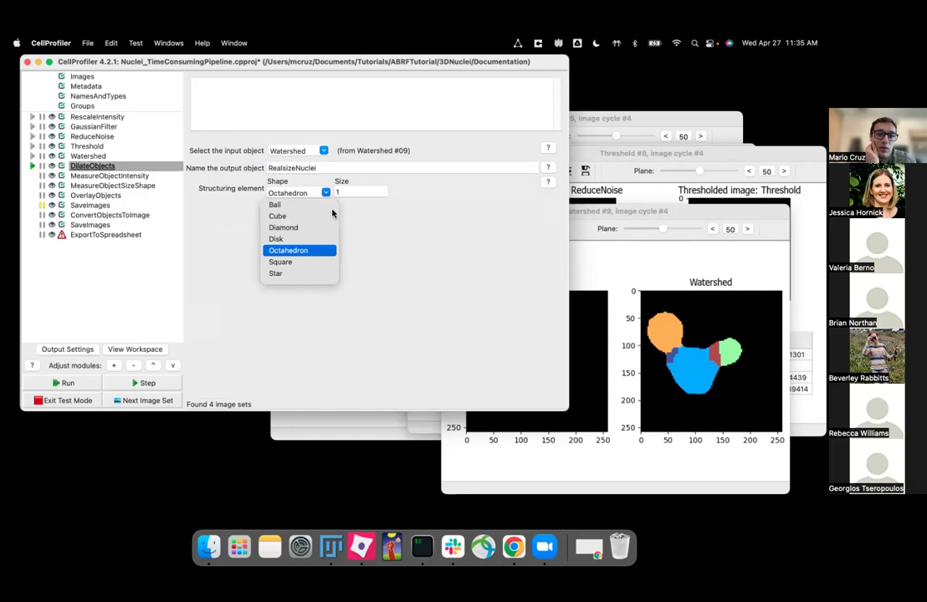
left_click(318, 251)
left_click(353, 193)
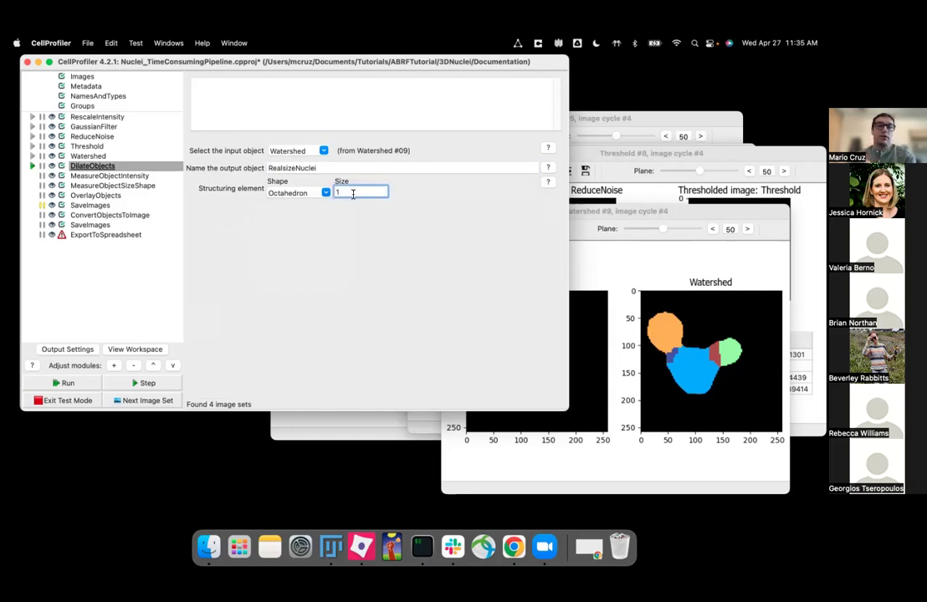
Run DilateObjects on the fourth image set, move its result window clear of the settings and view plane 30
left_click(92, 165)
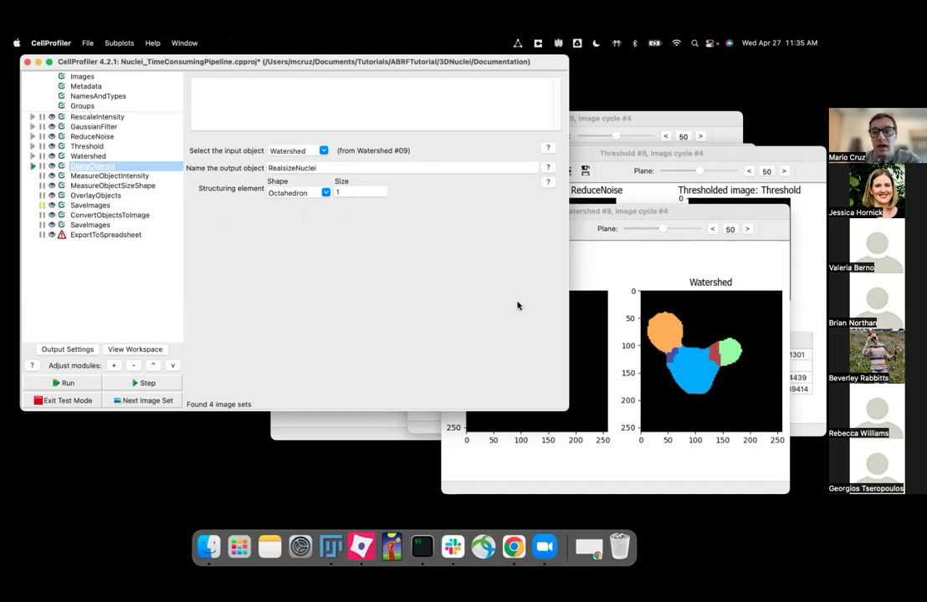
left_click_drag(362, 192, 605, 241)
left_click(245, 230)
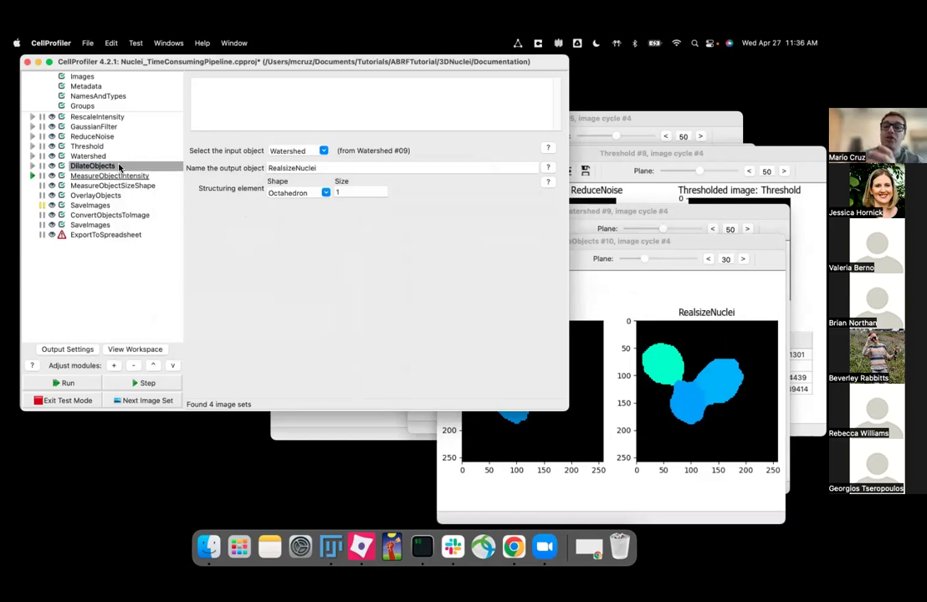
Run MeasureObjectIntensity for RealsizeNuclei on the Nuclei image and enlarge its result window to show the whole measurement table
left_click(111, 176)
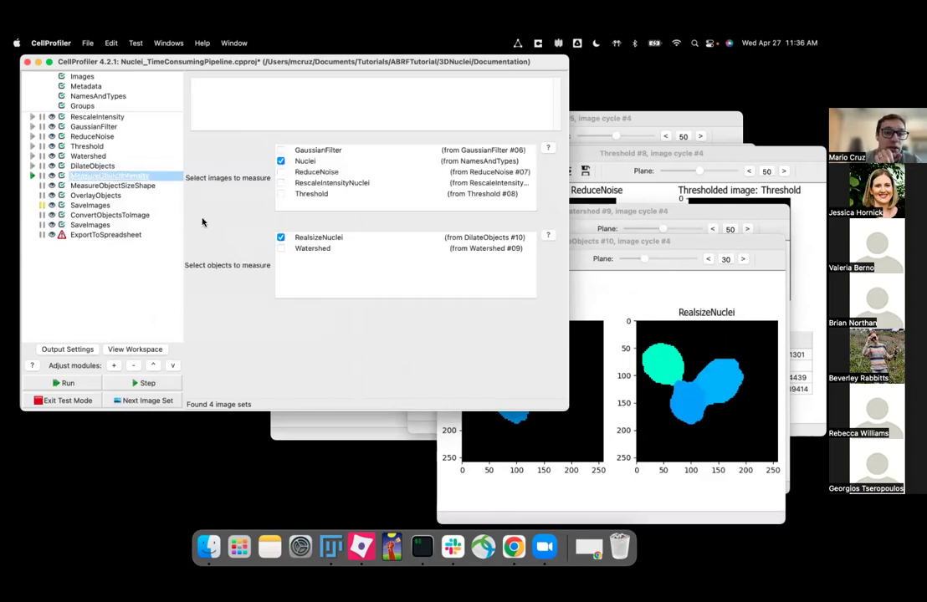
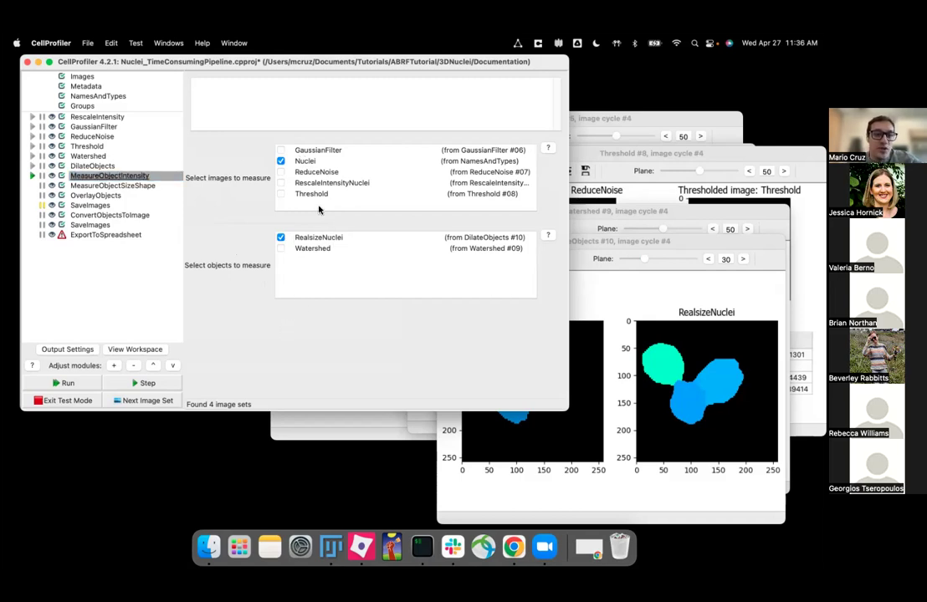
left_click(31, 177)
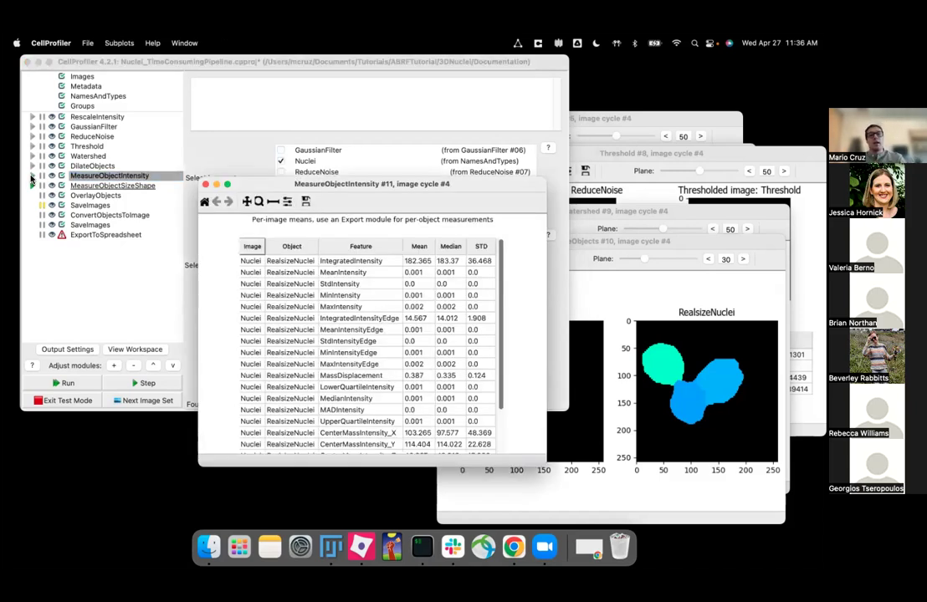
left_click_drag(251, 182, 275, 77)
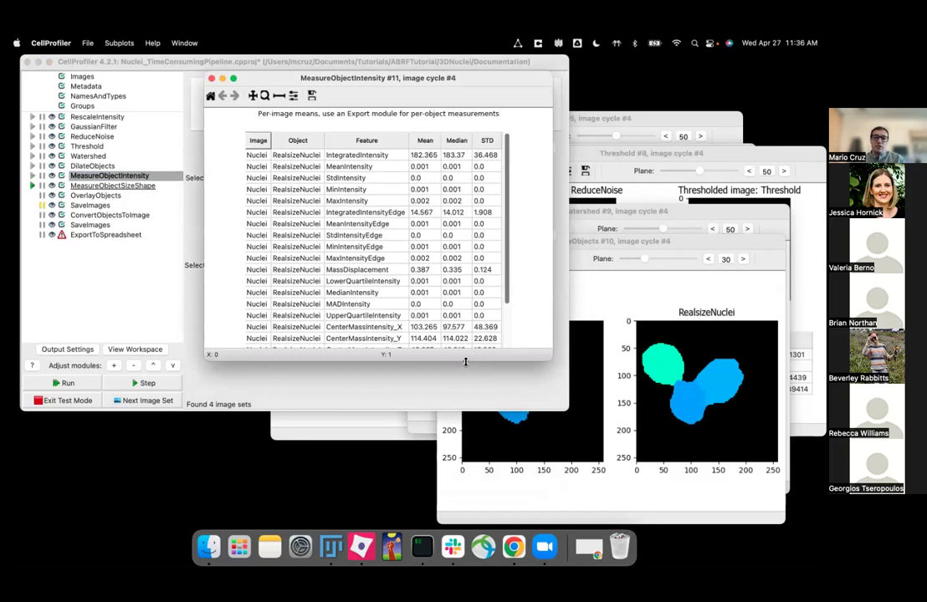
left_click_drag(472, 402, 460, 465)
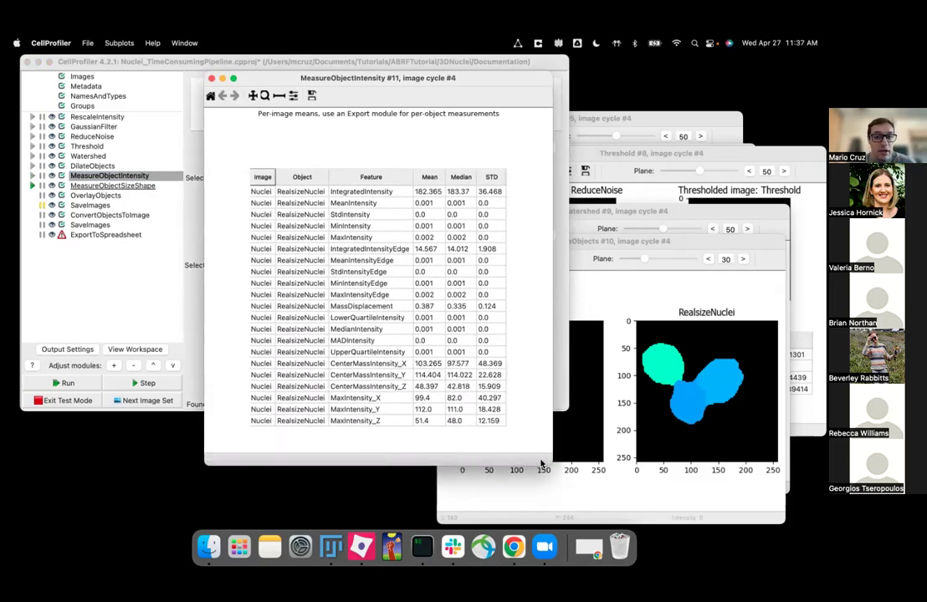
Look over the per-image intensity measurements in the narrowed MeasureObjectIntensity window, and close it
left_click_drag(544, 463, 520, 450)
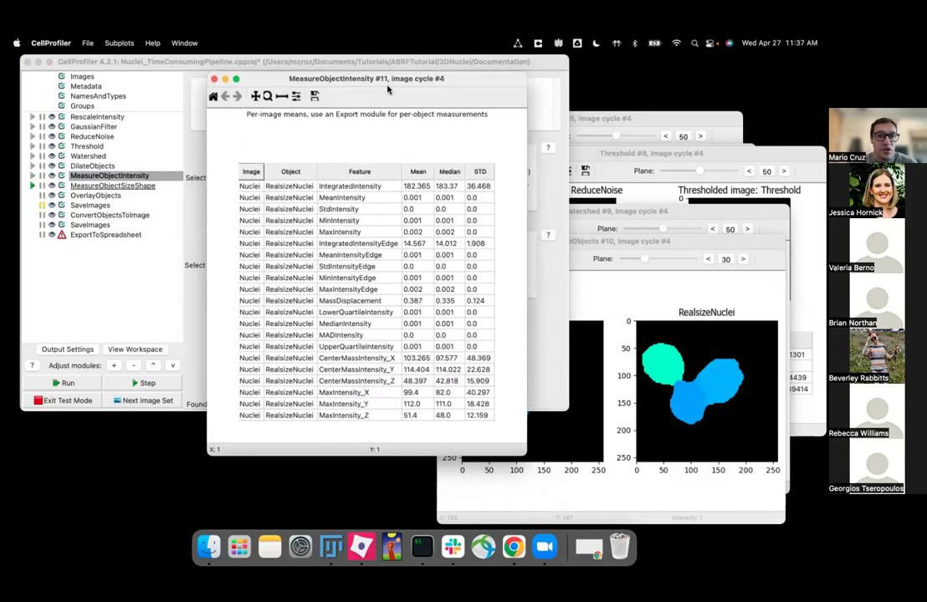
left_click_drag(364, 82, 387, 87)
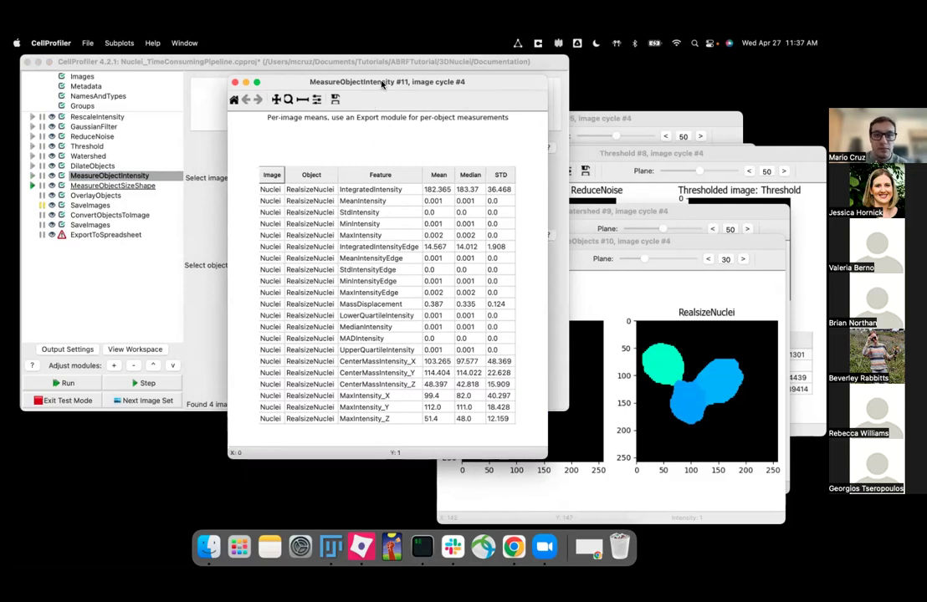
left_click_drag(387, 88, 392, 92)
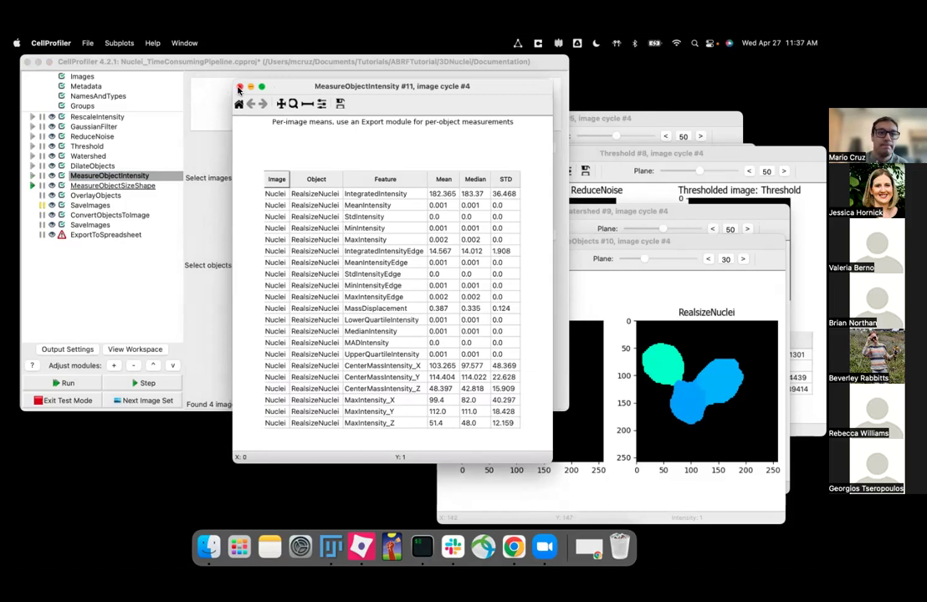
left_click(238, 87)
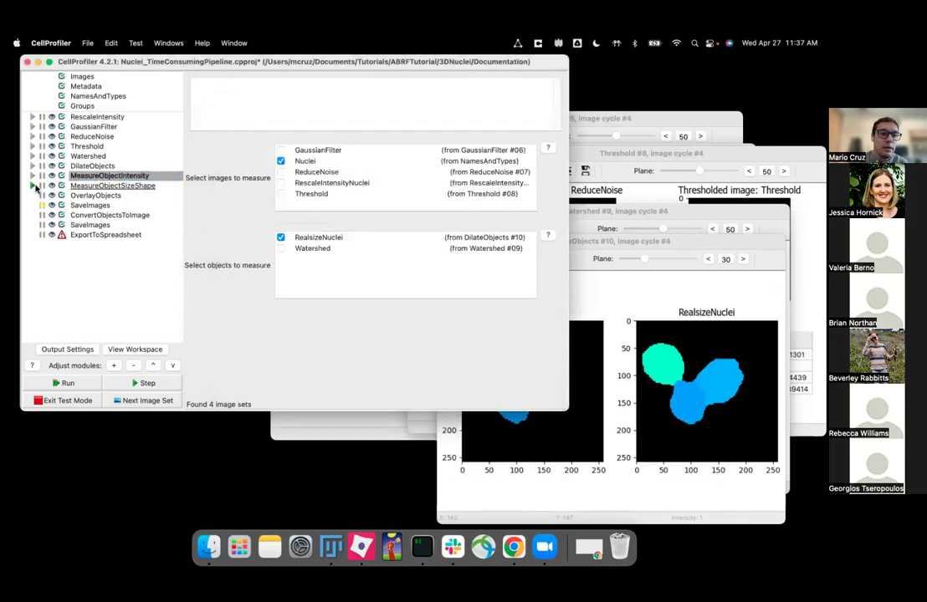
Run MeasureObjectSizeShape for RealsizeNuclei and enlarge its result window to show the whole measurement table
left_click(98, 188)
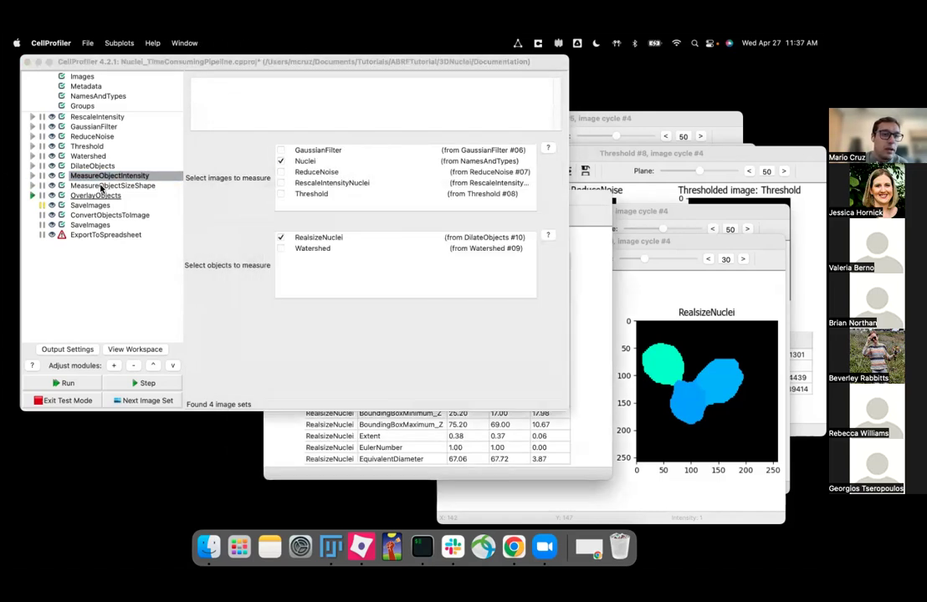
left_click(457, 412)
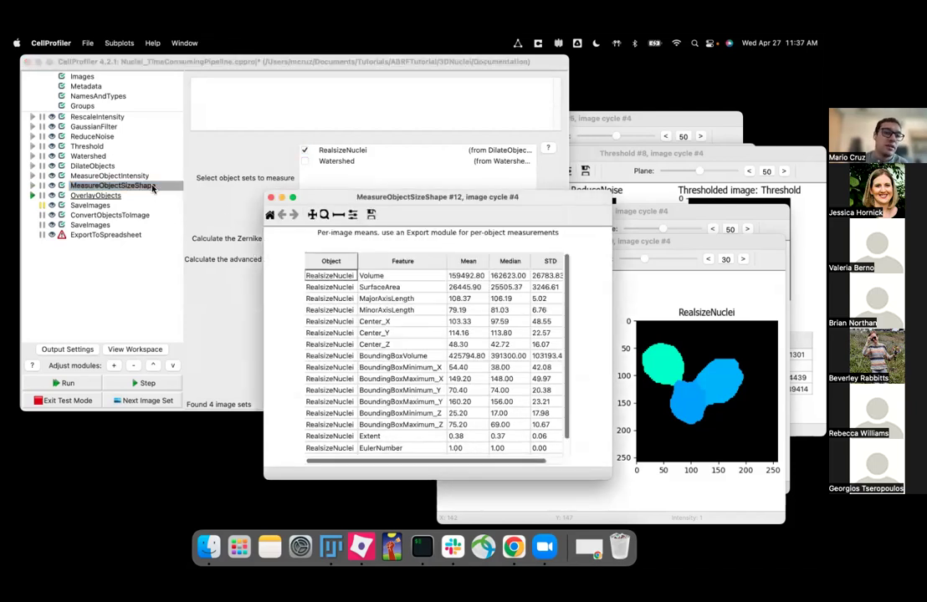
left_click_drag(424, 205, 424, 126)
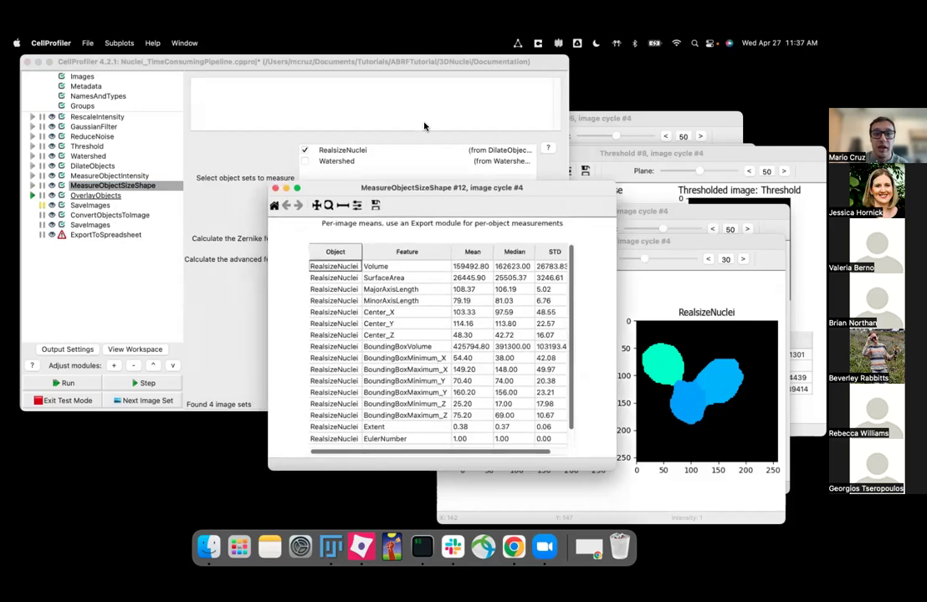
left_click_drag(434, 479, 434, 479)
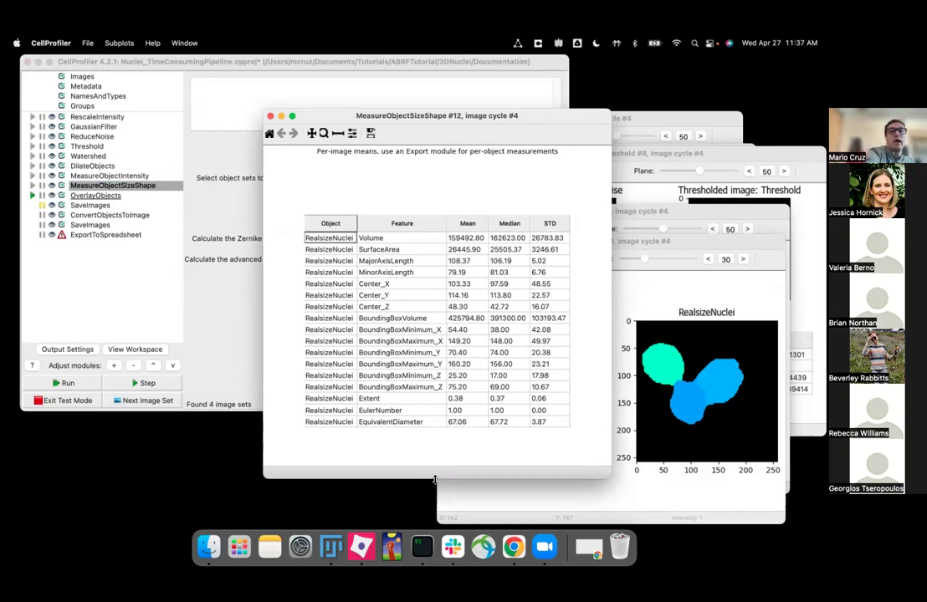
Examine the Center_X, Center_Y, Center_Z and SurfaceArea rows of the size and shape table, and close the window
key("Right")
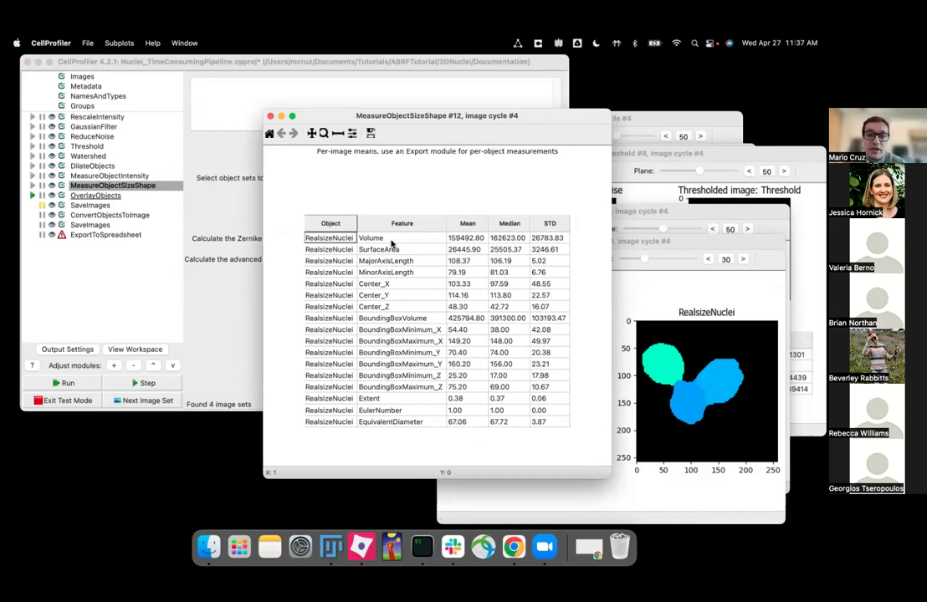
left_click(403, 285)
left_click(408, 296)
left_click(411, 307)
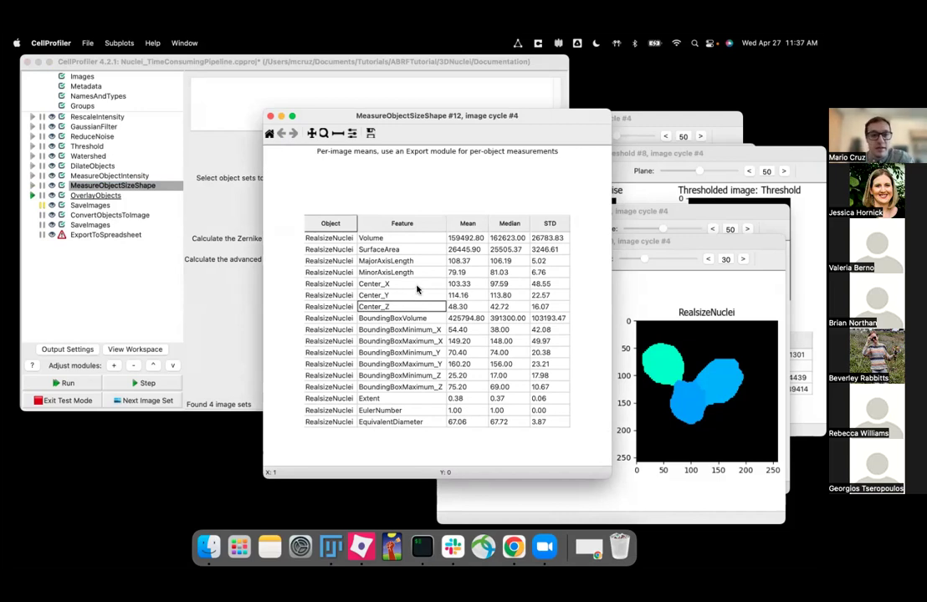
left_click(392, 250)
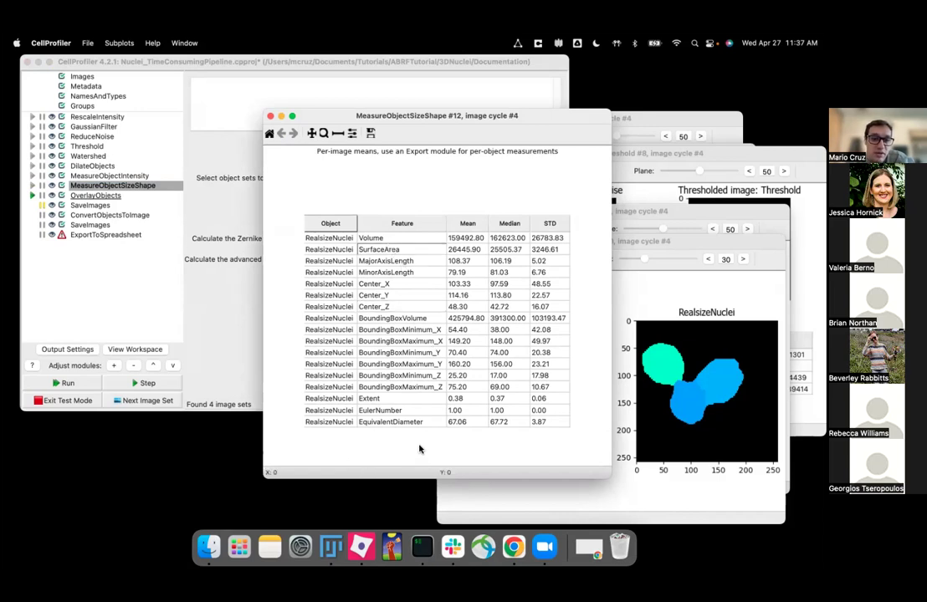
left_click_drag(358, 121, 362, 122)
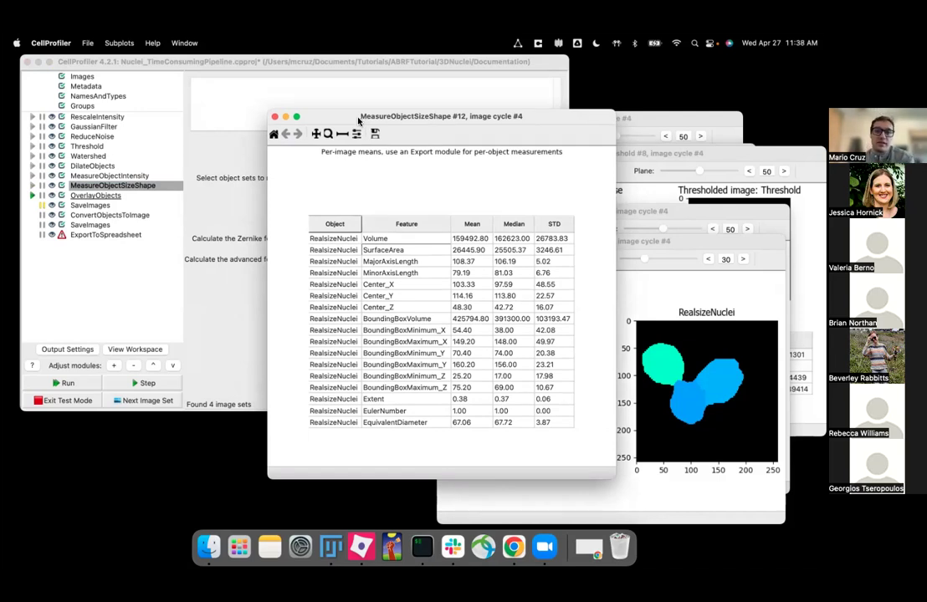
left_click(275, 119)
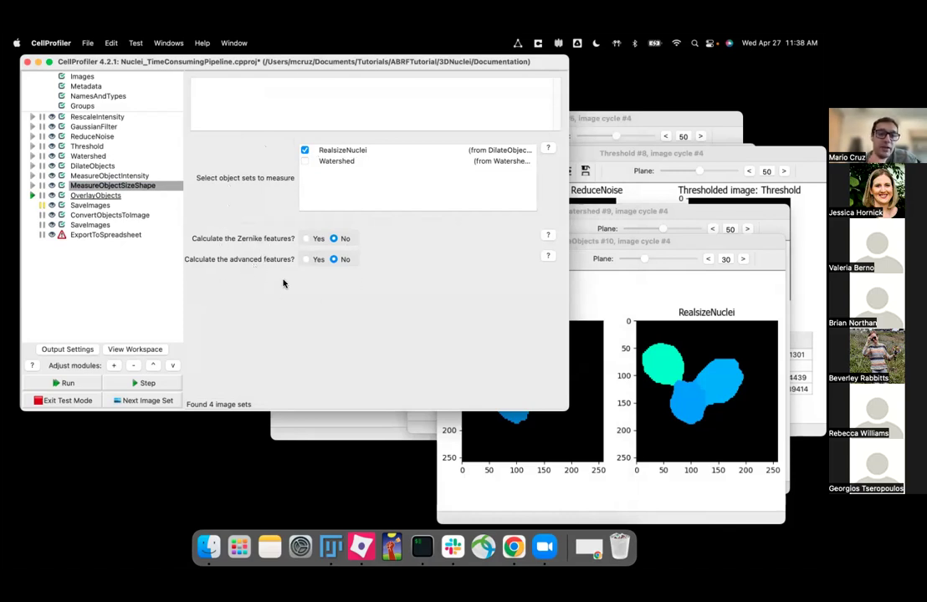
Keep MeasureObjectSizeShape's advanced features calculation at No, read the setting's help on 3D mode, and close the help
left_click(306, 261)
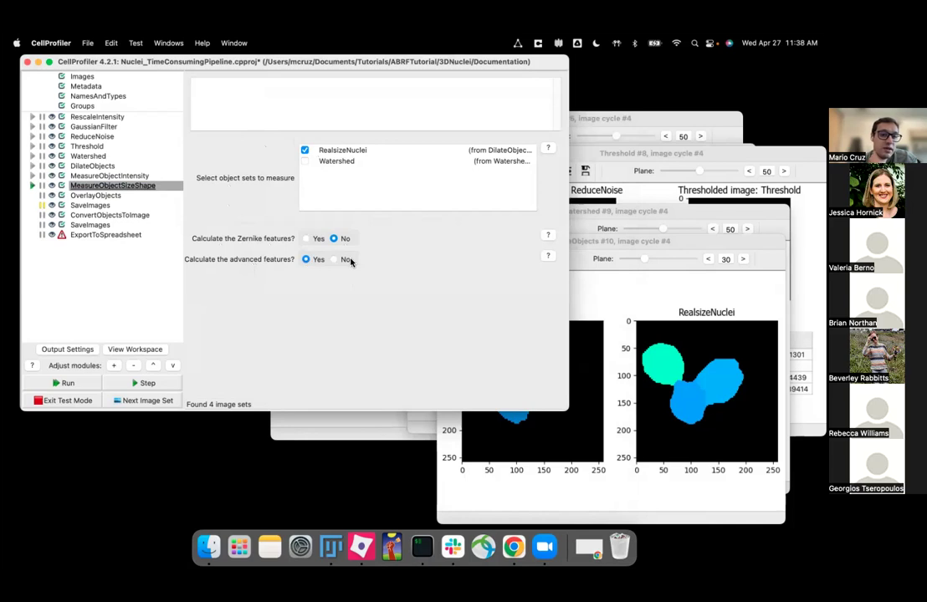
left_click(338, 259)
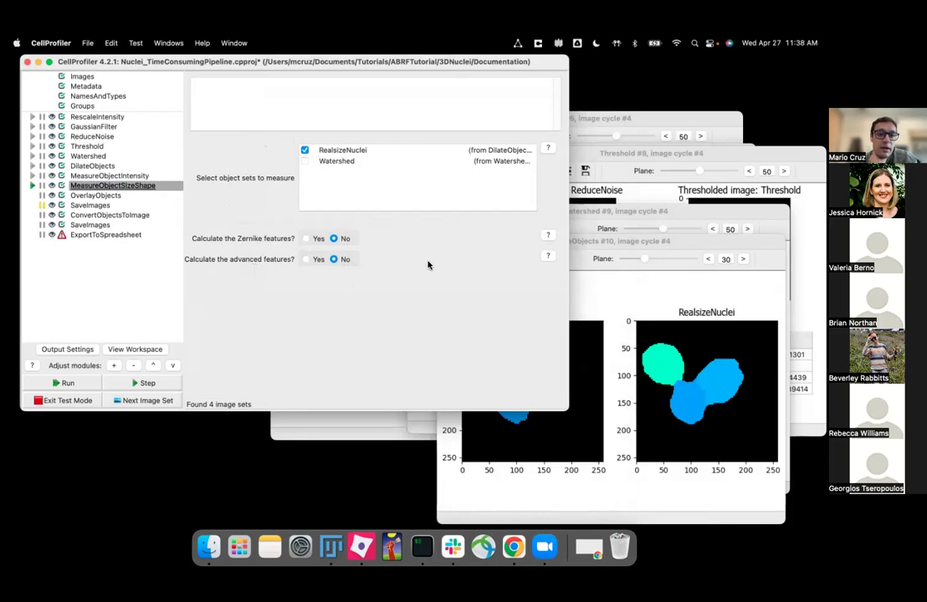
left_click(550, 256)
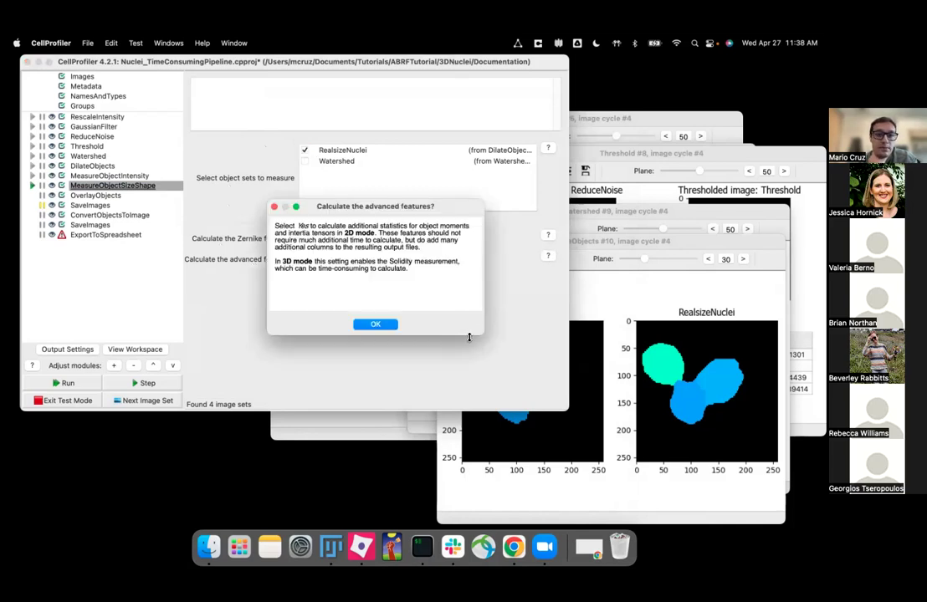
left_click_drag(480, 332, 485, 338)
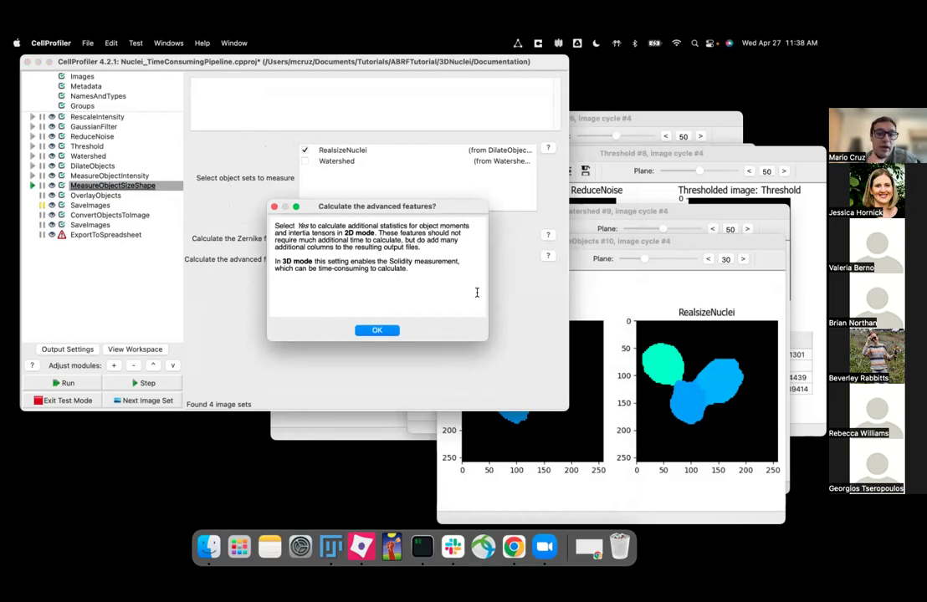
left_click_drag(353, 261, 414, 263)
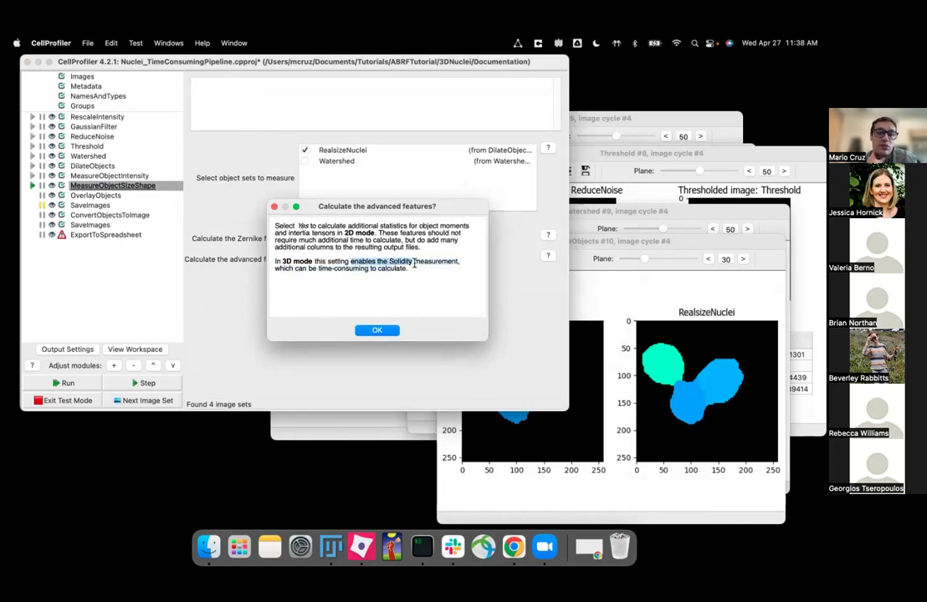
left_click(274, 208)
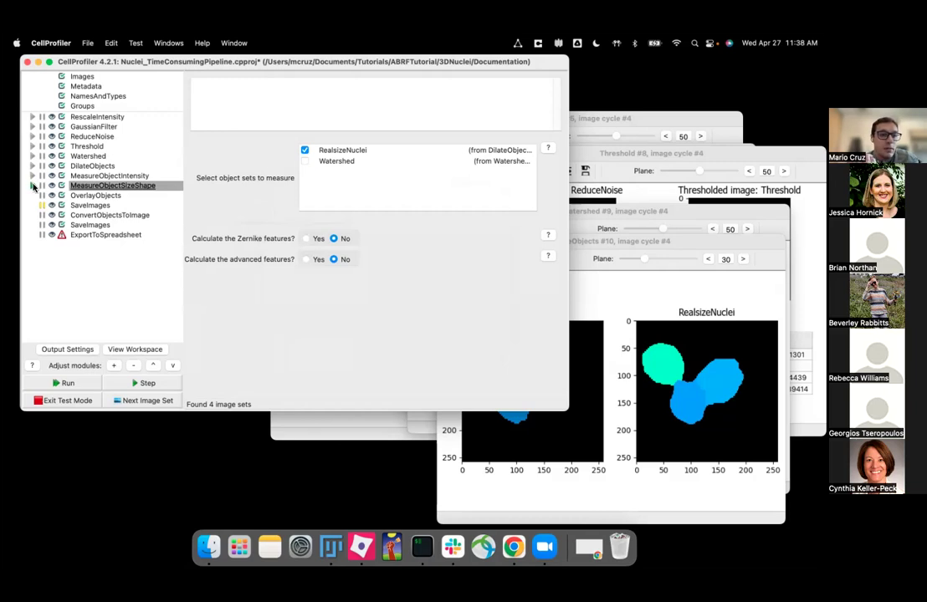
Run MeasureObjectSizeShape again, and run OverlayObjects to view plane 66 of the nuclei overlay
left_click(33, 186)
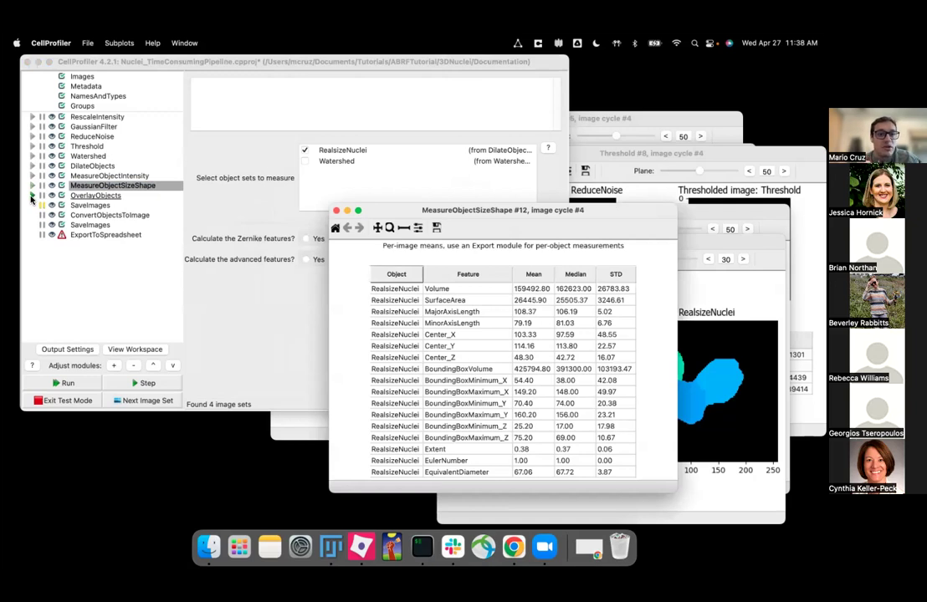
left_click(32, 197)
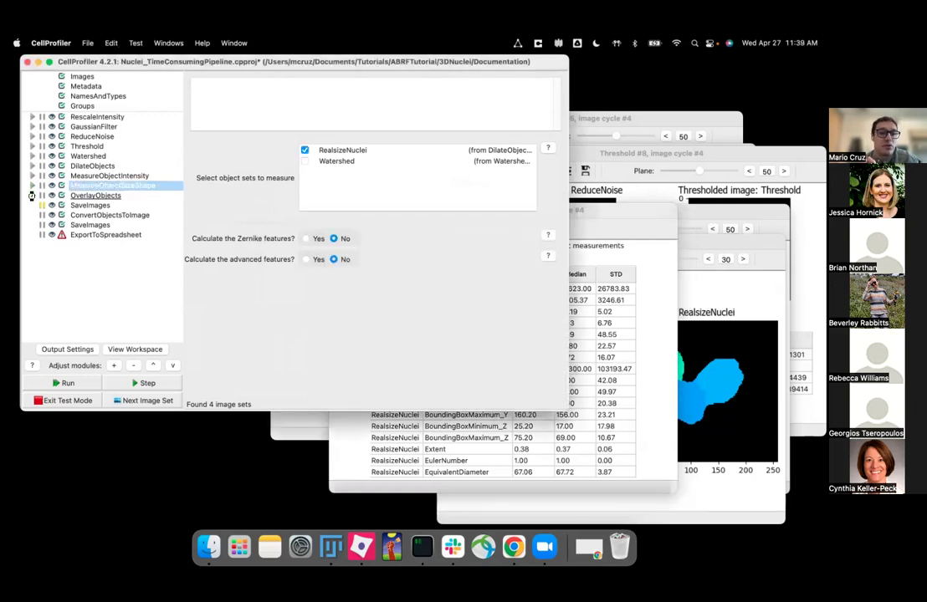
left_click_drag(512, 226, 334, 130)
mouse_move(434, 144)
left_mouse_down()
mouse_move(426, 143)
mouse_move(448, 146)
left_mouse_up()
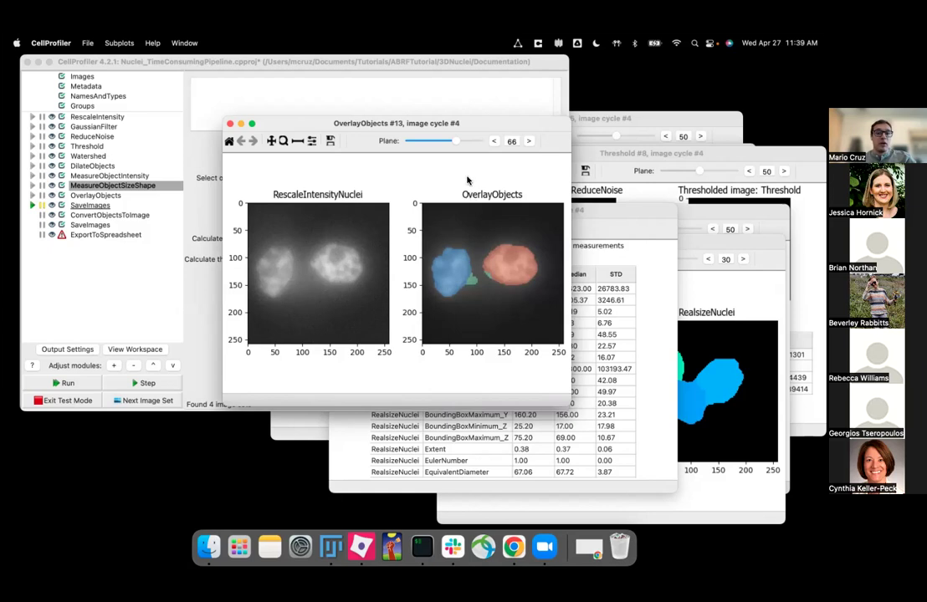
View planes 74 and 62 of the nuclei overlay, and return to the pipeline window
mouse_move(454, 142)
left_mouse_down()
mouse_move(470, 143)
mouse_move(460, 143)
left_mouse_up()
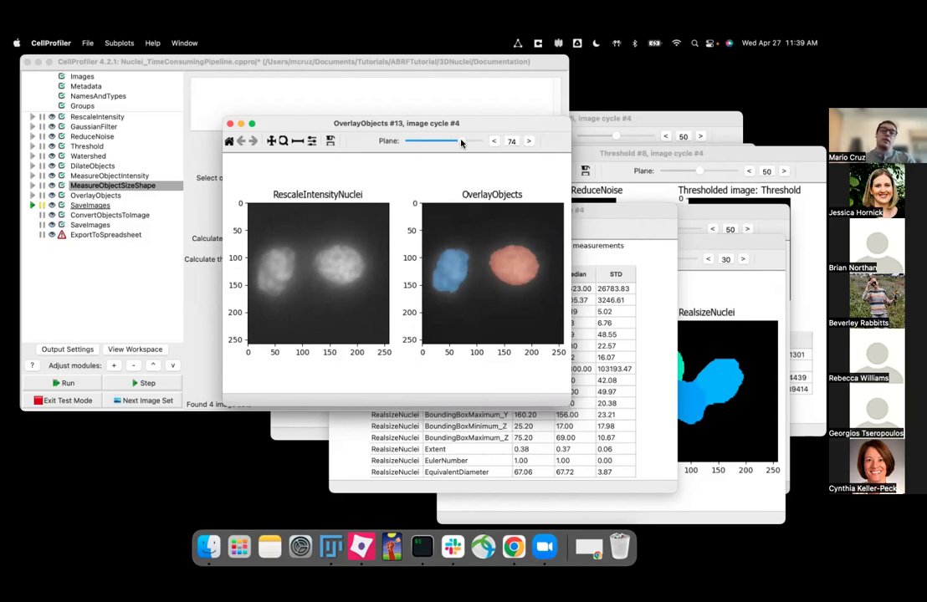
left_click_drag(457, 142, 456, 142)
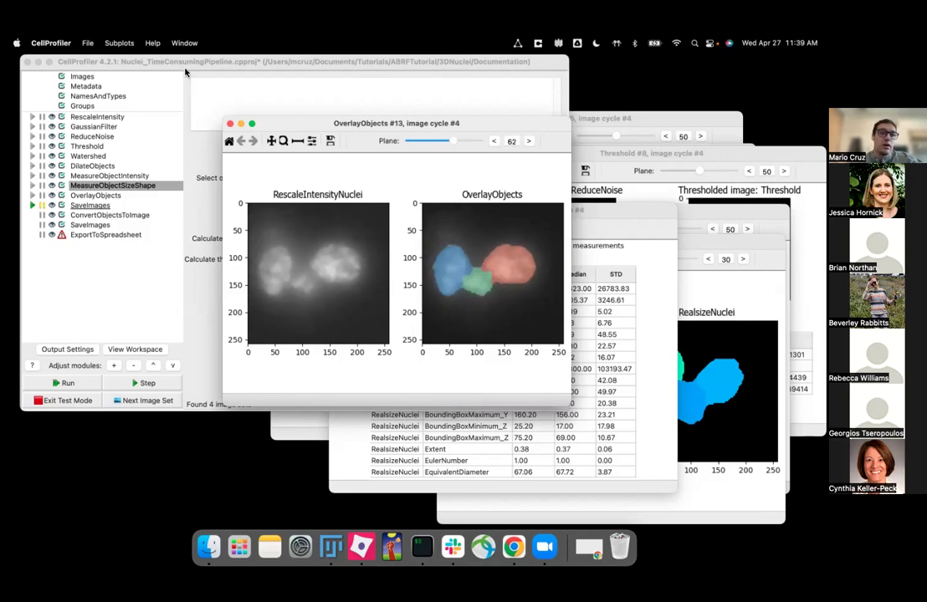
left_click(159, 60)
Choose image set 2, the nuclei2_out_c90_dr90 image, as the image cycle for testing
left_click(135, 42)
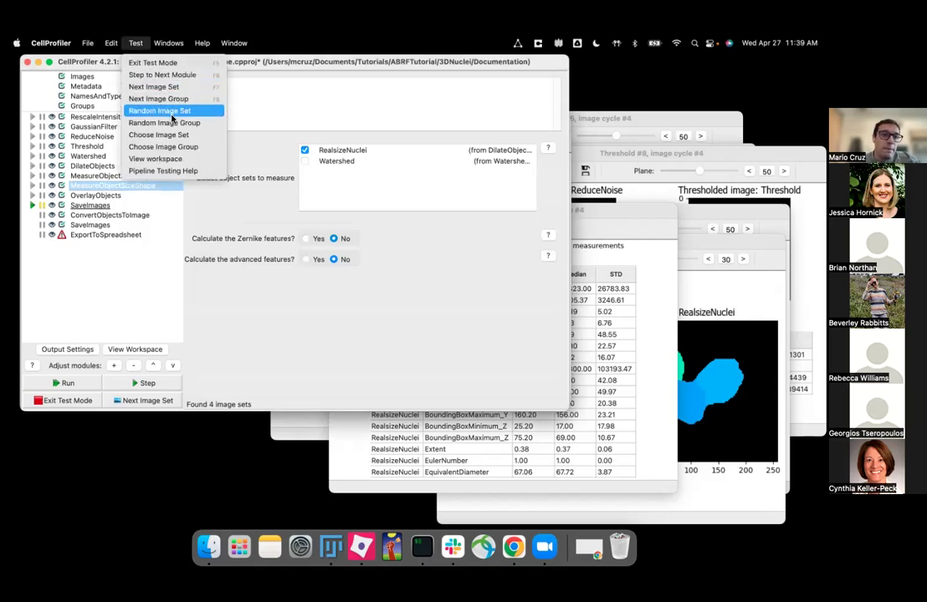
left_click(177, 135)
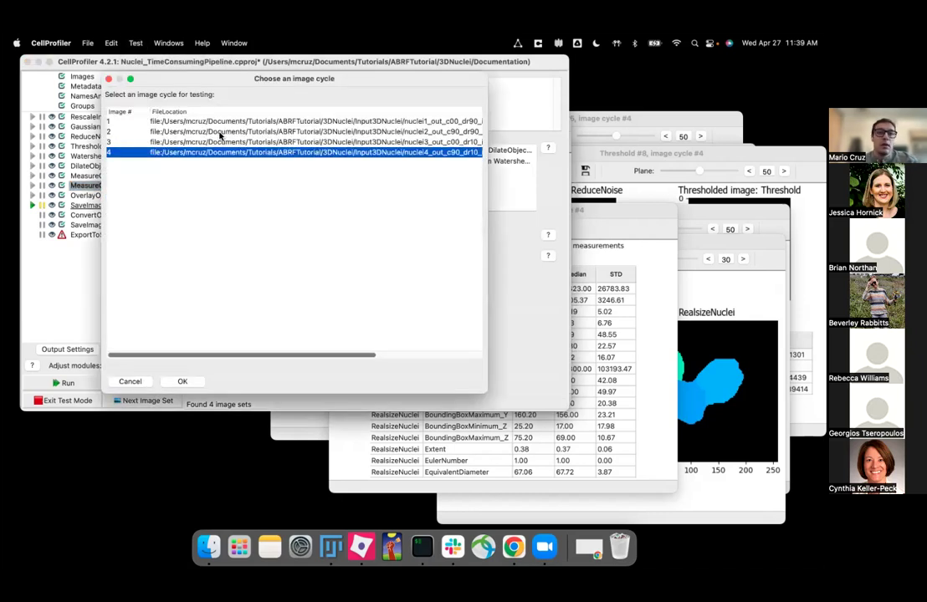
left_click(188, 171)
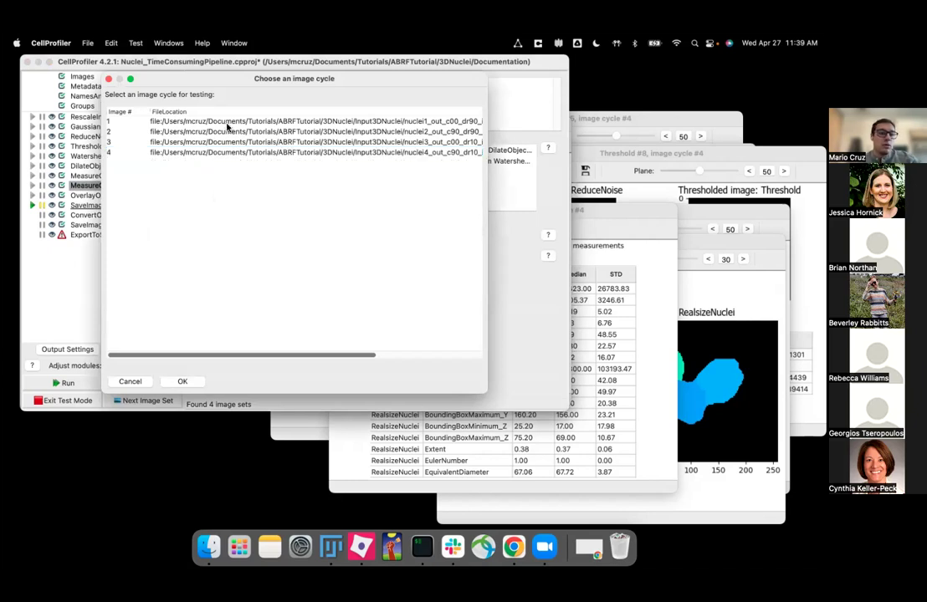
left_click(137, 43)
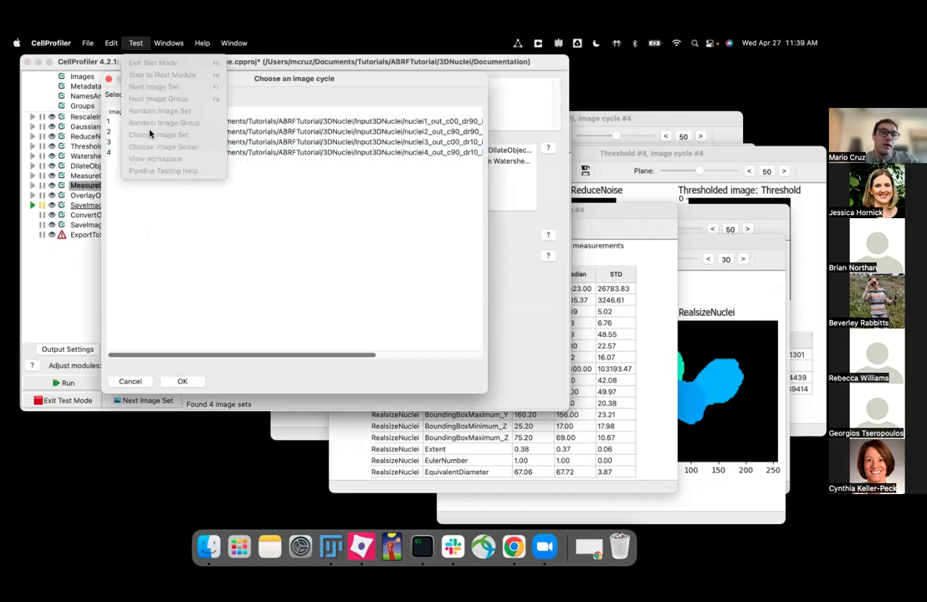
left_click(247, 182)
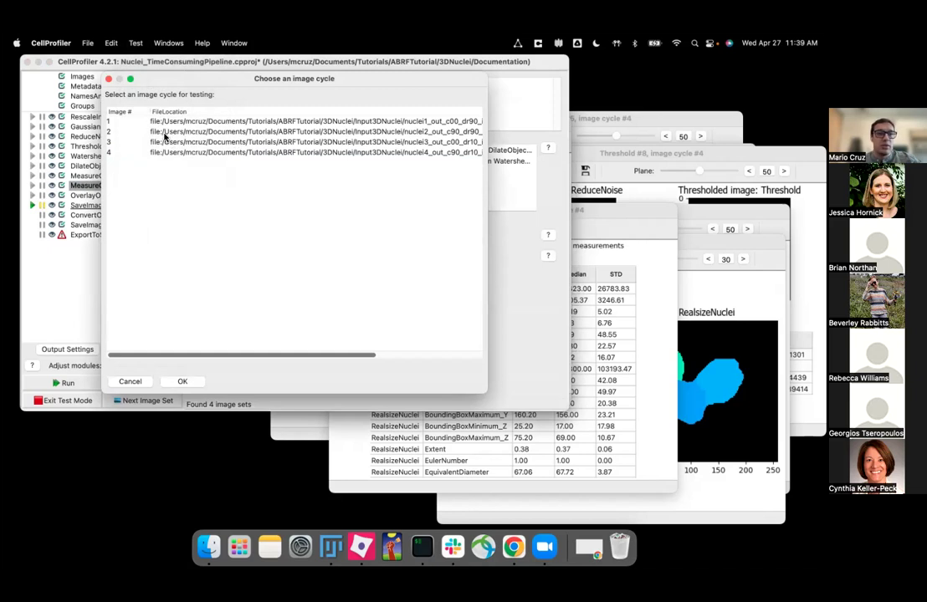
left_click(165, 134)
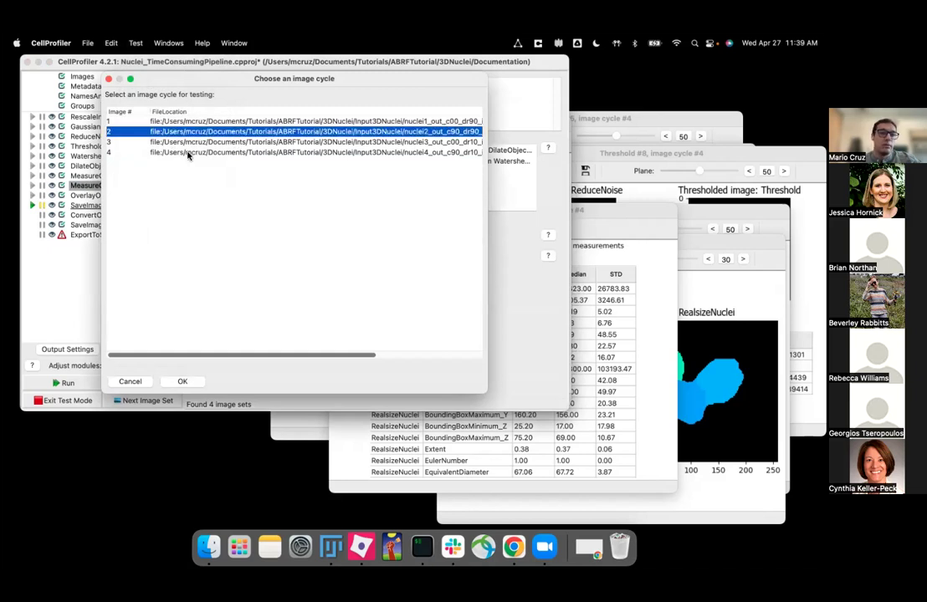
left_click(182, 382)
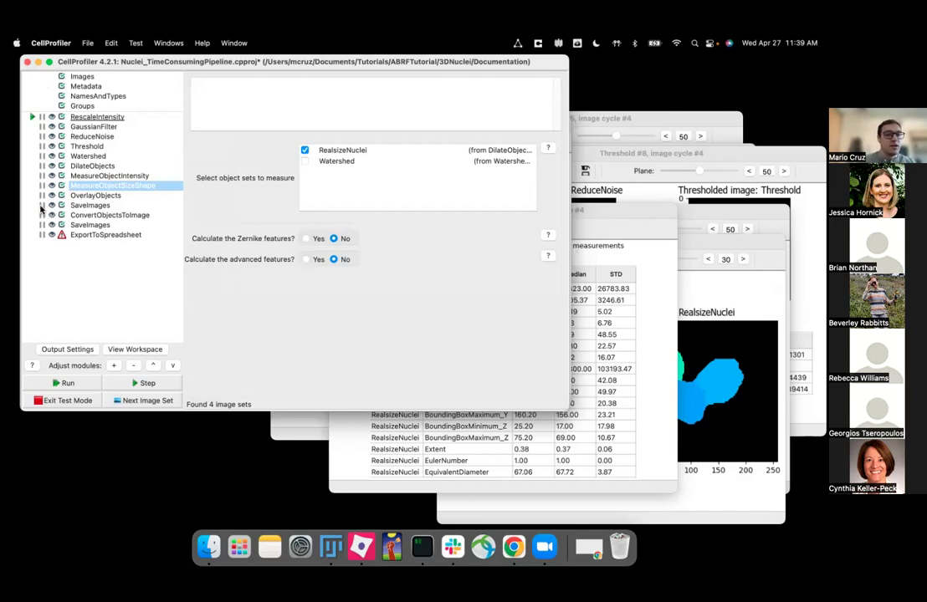
Set a pause at the first SaveImages module and run the pipeline on image set 2 up to it
left_click(42, 205)
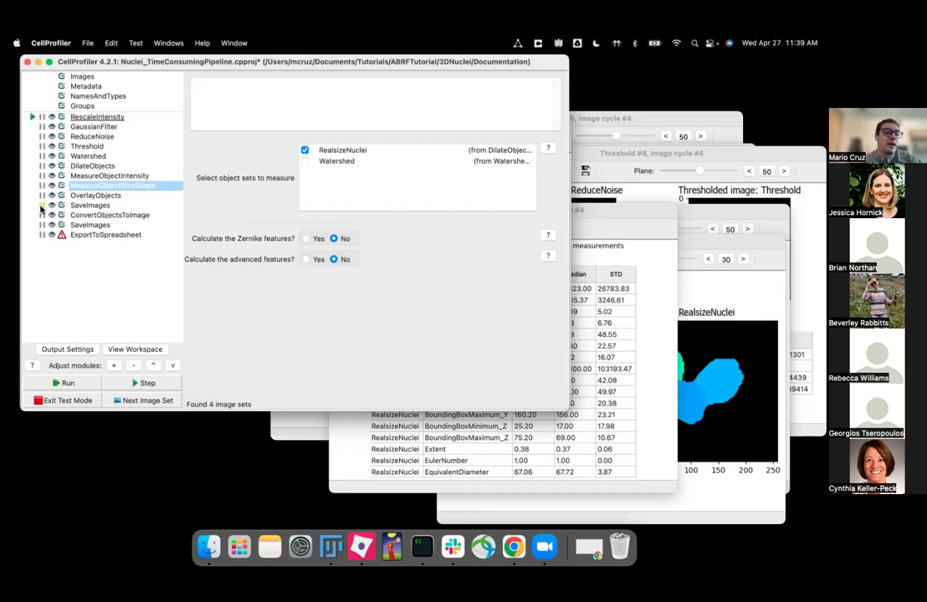
left_click(65, 383)
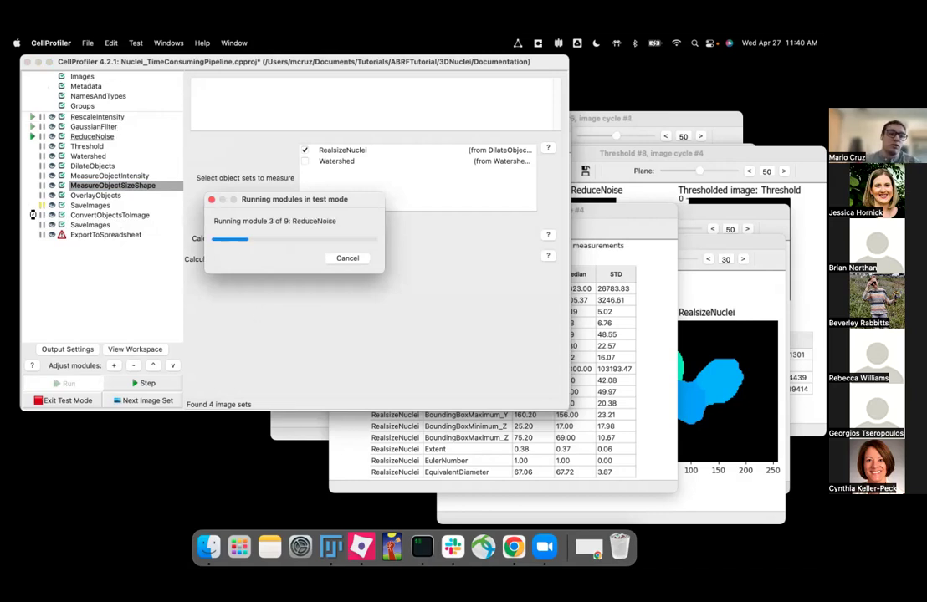
left_click(41, 205)
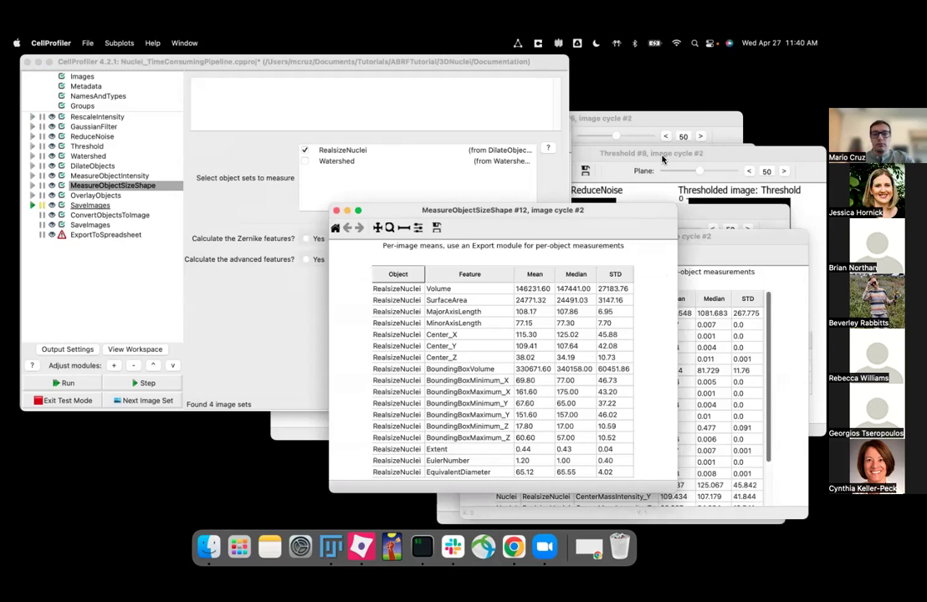
Find the OverlayObjects result among all open windows, view plane 51, and move it aside to return to the pipeline
key("ctrl+Up")
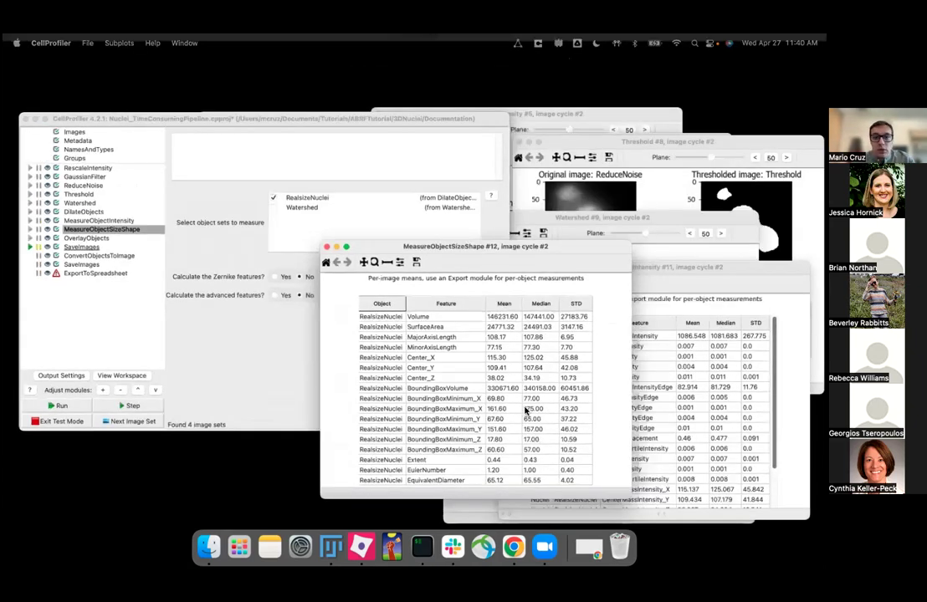
key("ctrl+Up")
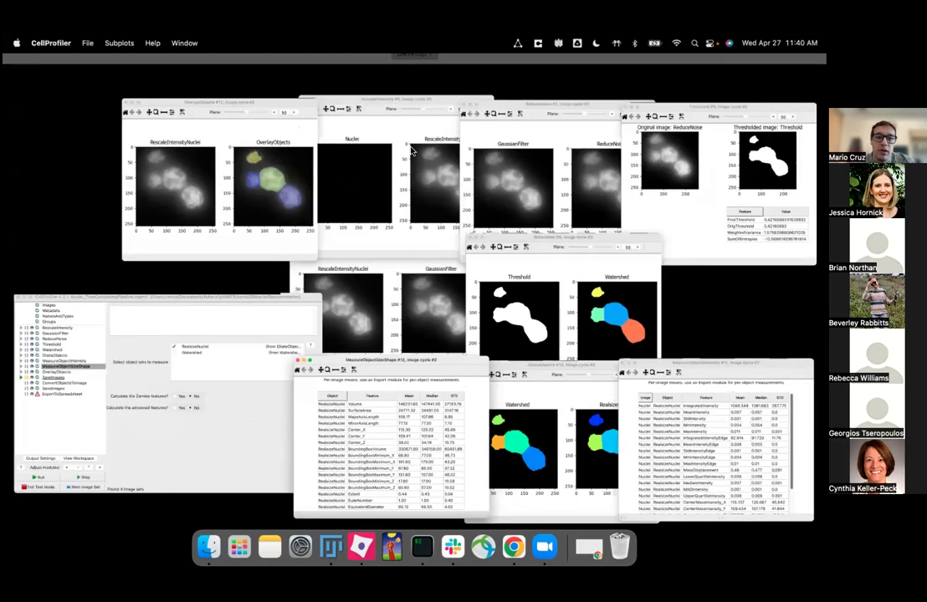
left_click(288, 127)
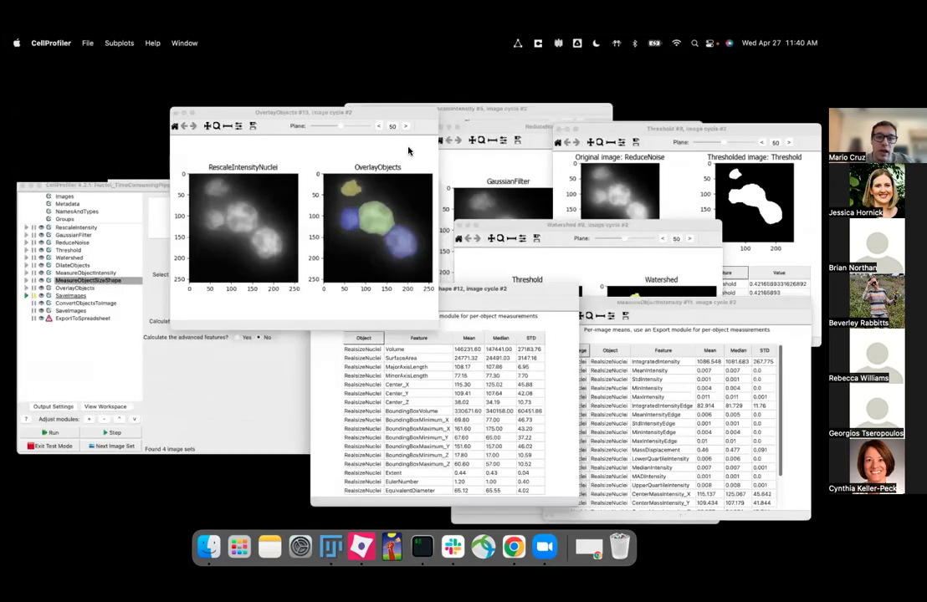
left_click_drag(387, 150, 412, 150)
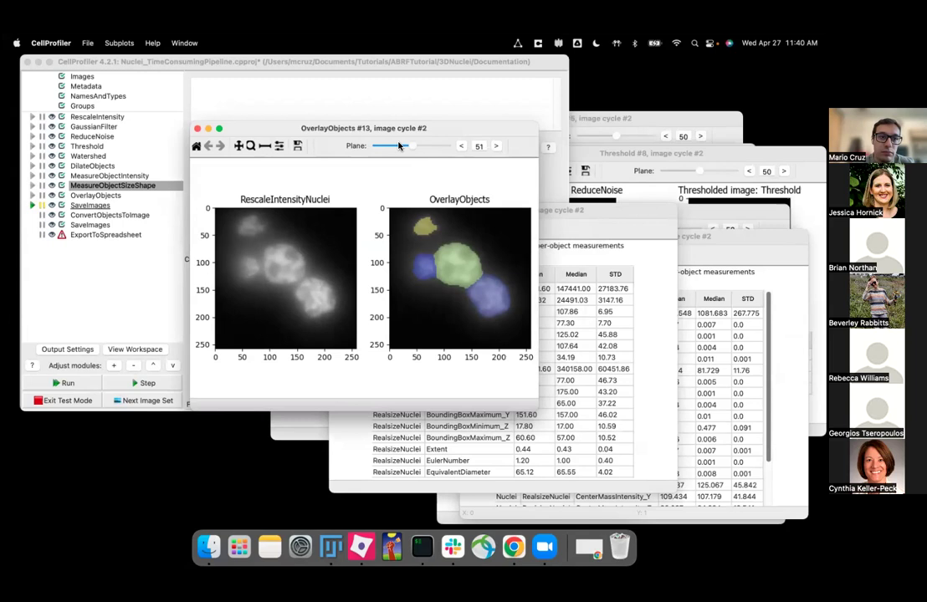
left_click_drag(345, 126, 478, 126)
left_click(240, 189)
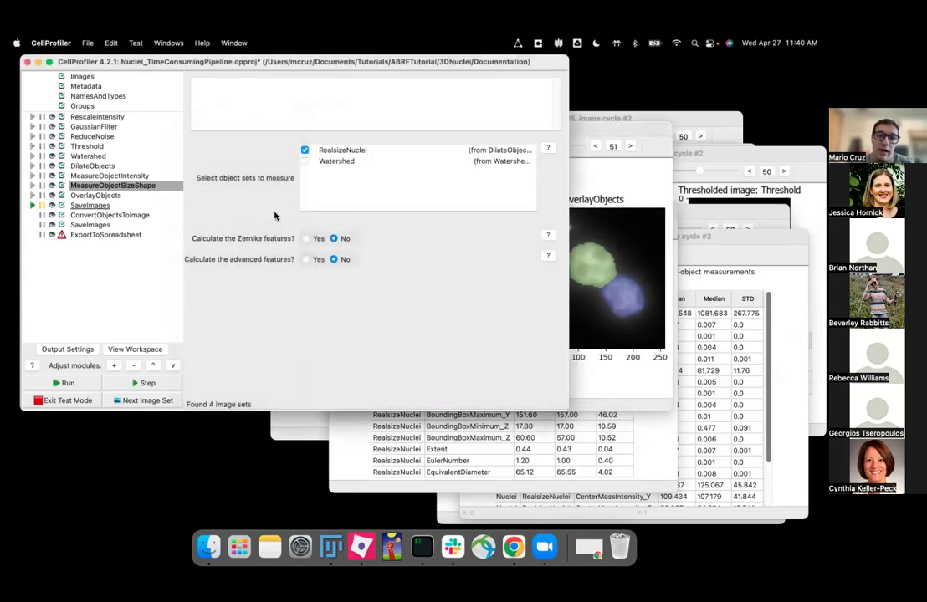
Open the settings of the first SaveImages module and enlarge the window to show all of them
left_click(83, 185)
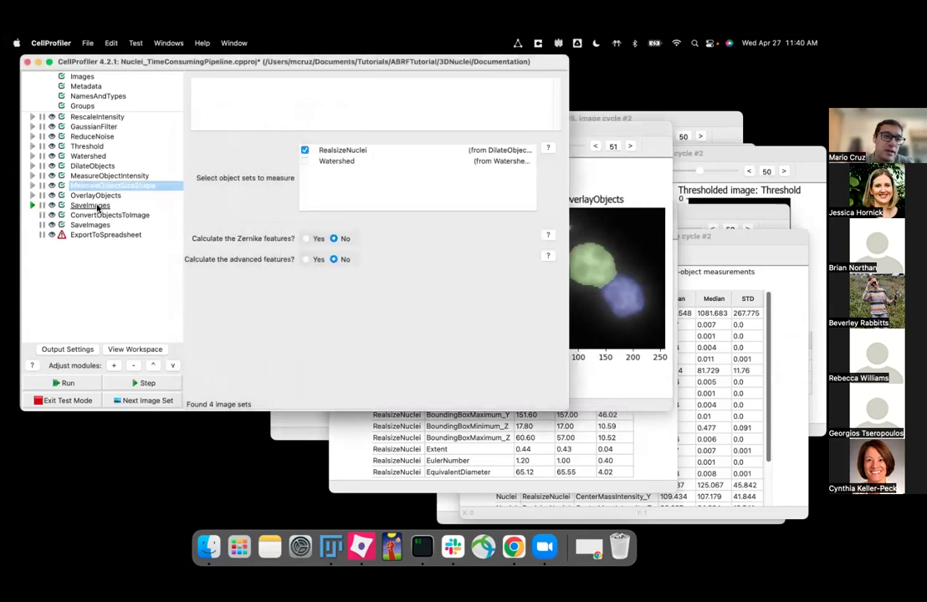
left_click(93, 206)
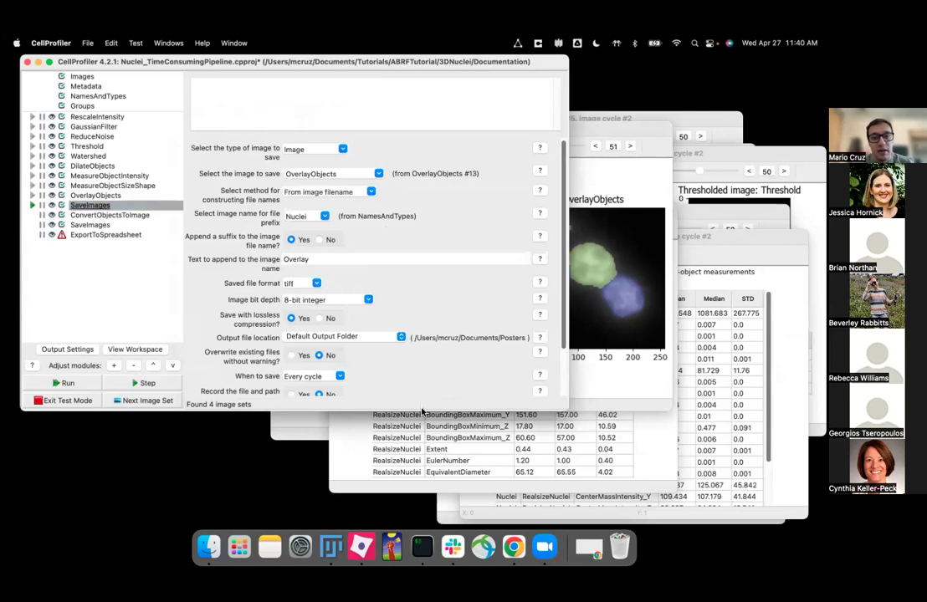
left_click_drag(426, 430, 424, 491)
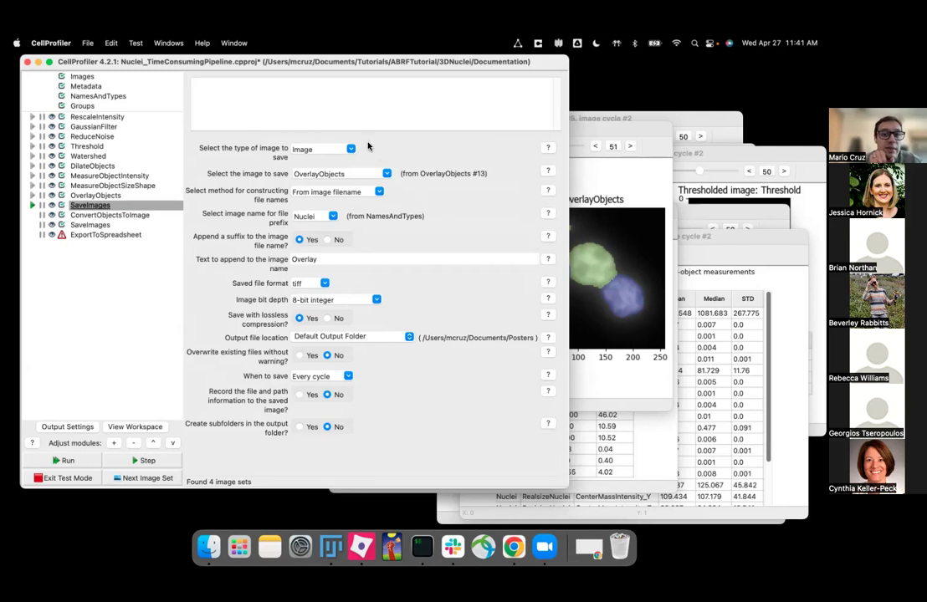
Check the choices for image type and image to save, keeping Image and OverlayObjects
left_click(350, 150)
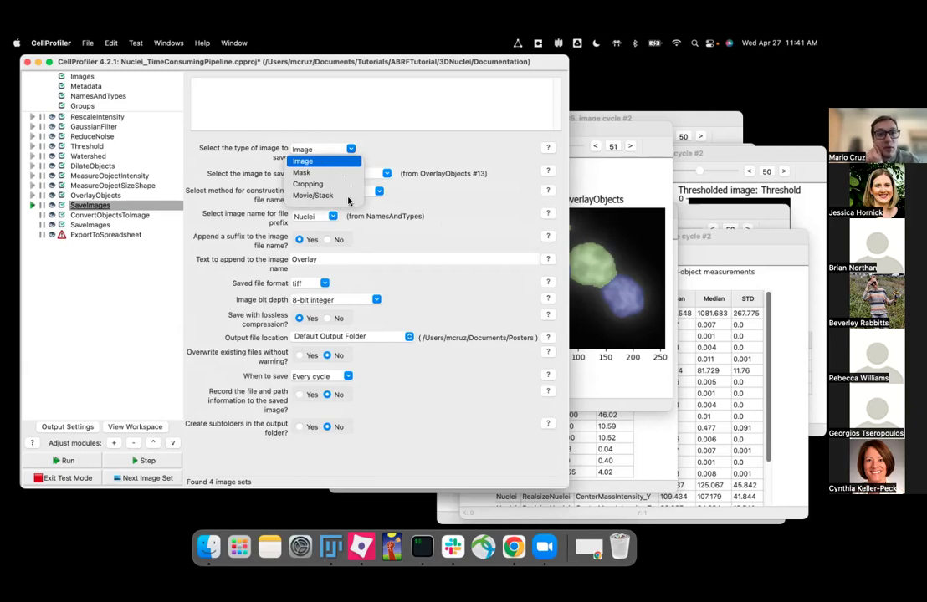
left_click(386, 173)
left_click(387, 173)
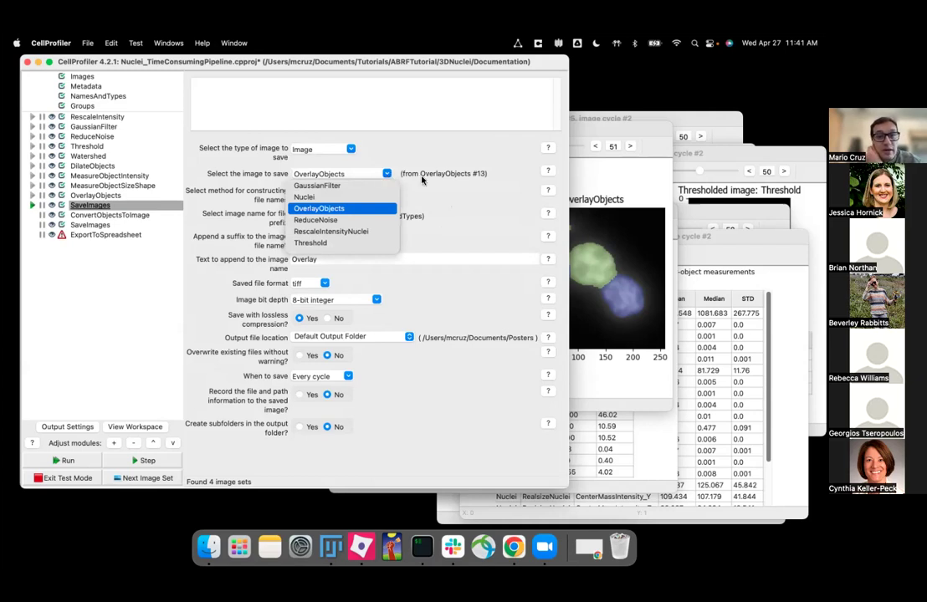
left_click(386, 174)
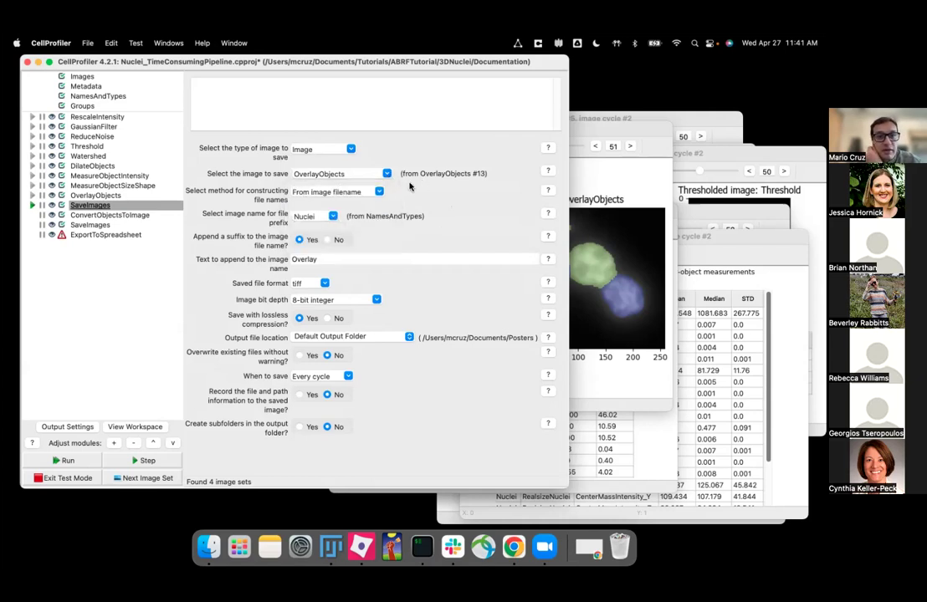
Review the file naming and format choices, keeping the Nuclei prefix, tiff format and 8-bit integer depth
left_click(334, 218)
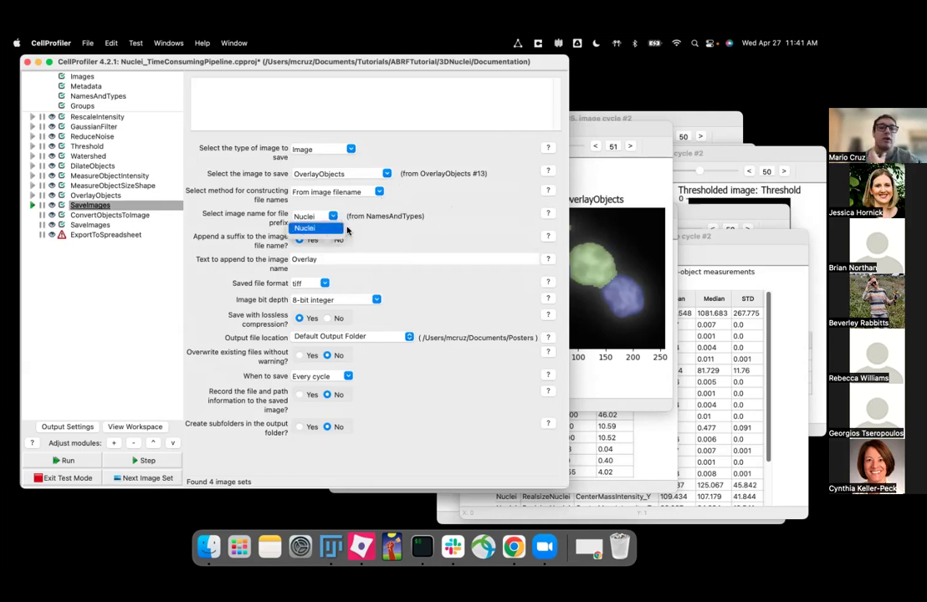
left_click(312, 229)
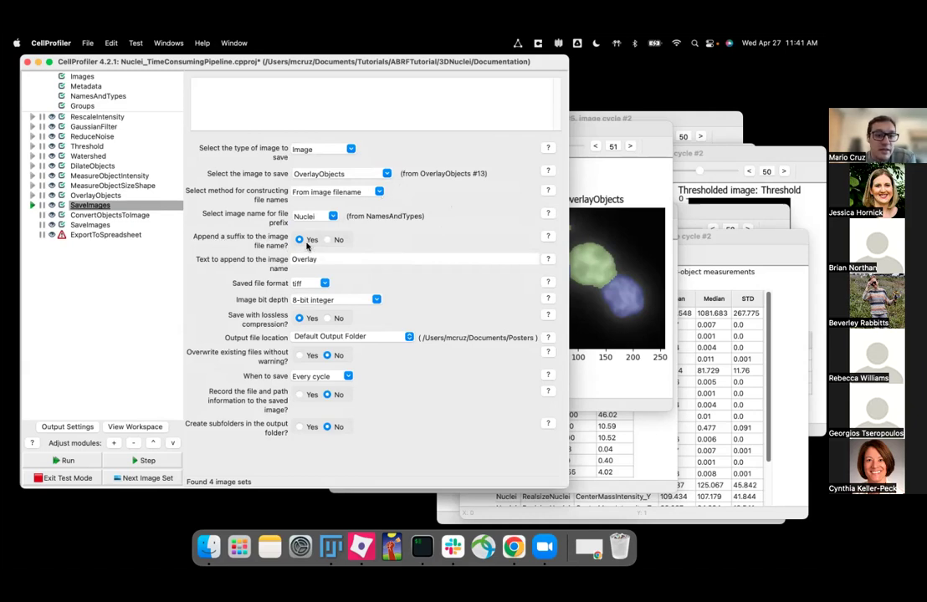
left_click(326, 283)
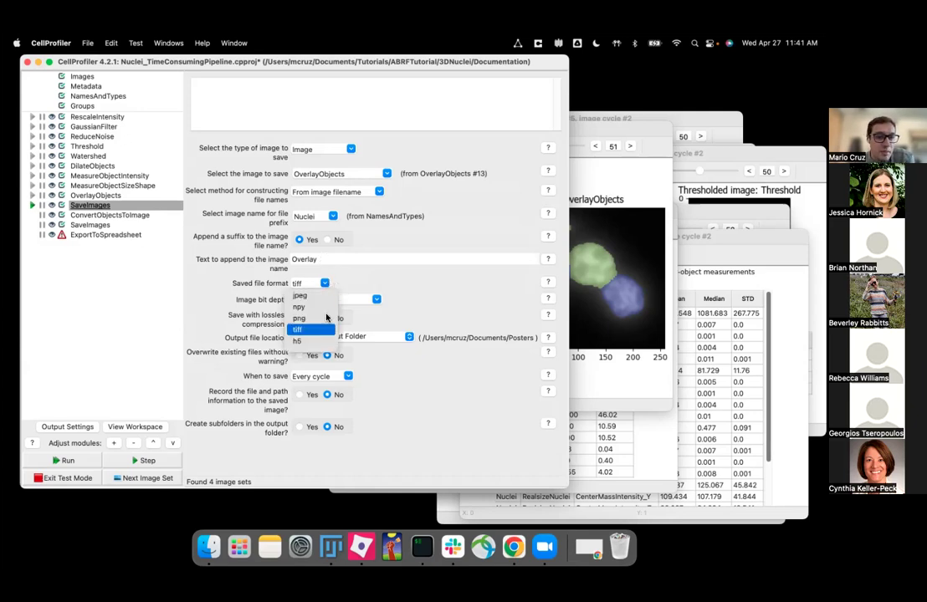
left_click(373, 311)
left_click(376, 301)
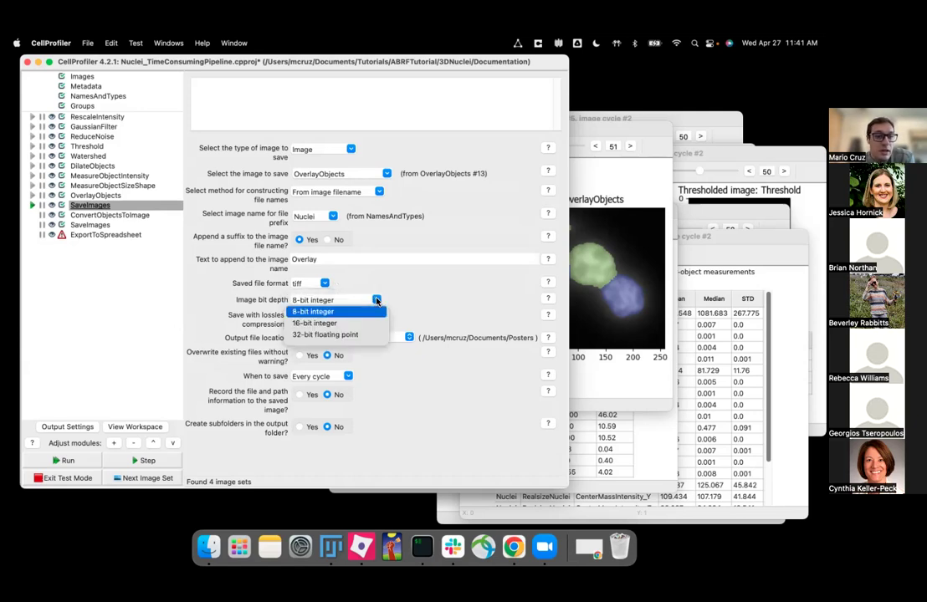
left_click(398, 304)
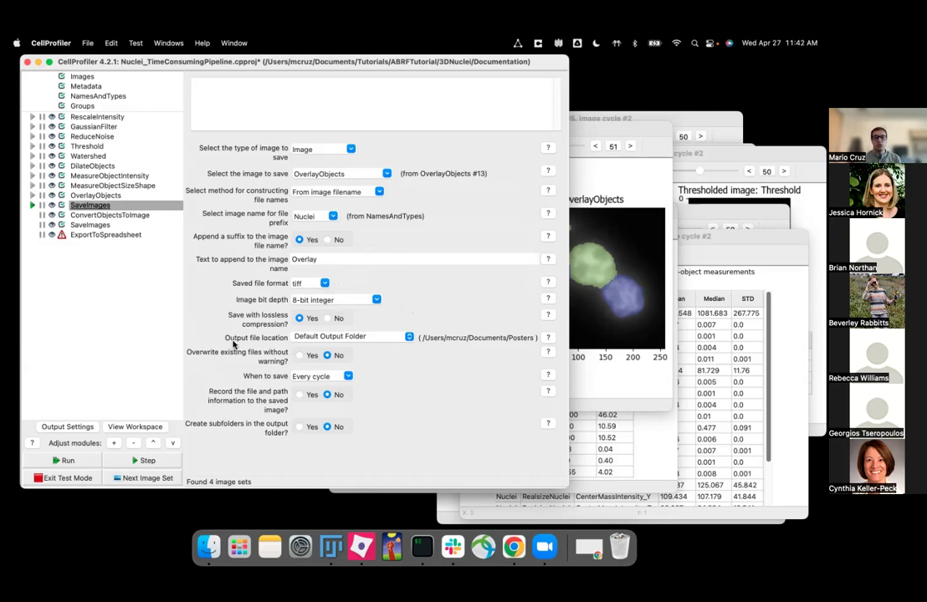
Review the output file location choices, keeping Default Output Folder, and view the default folders in the output settings
left_click(408, 337)
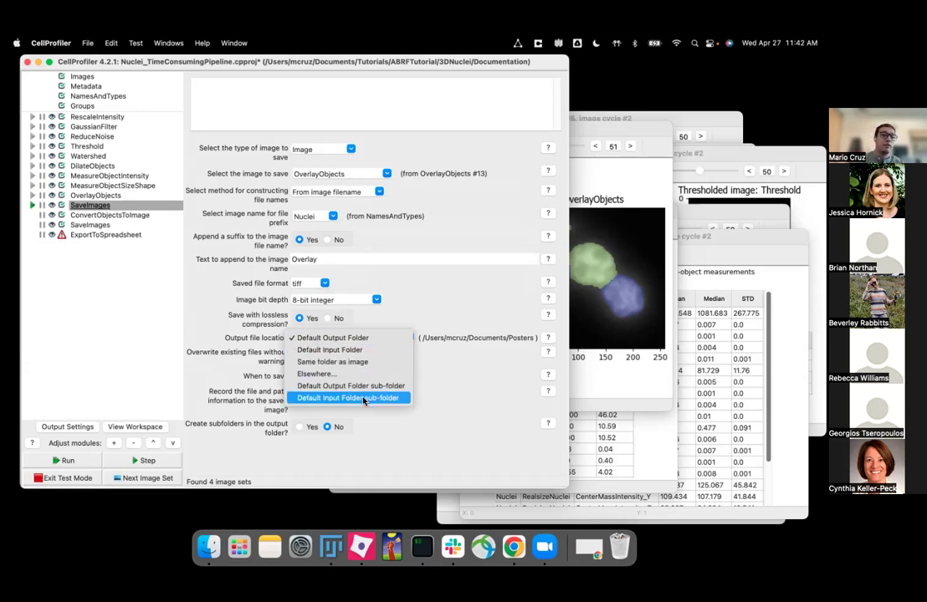
left_click(449, 353)
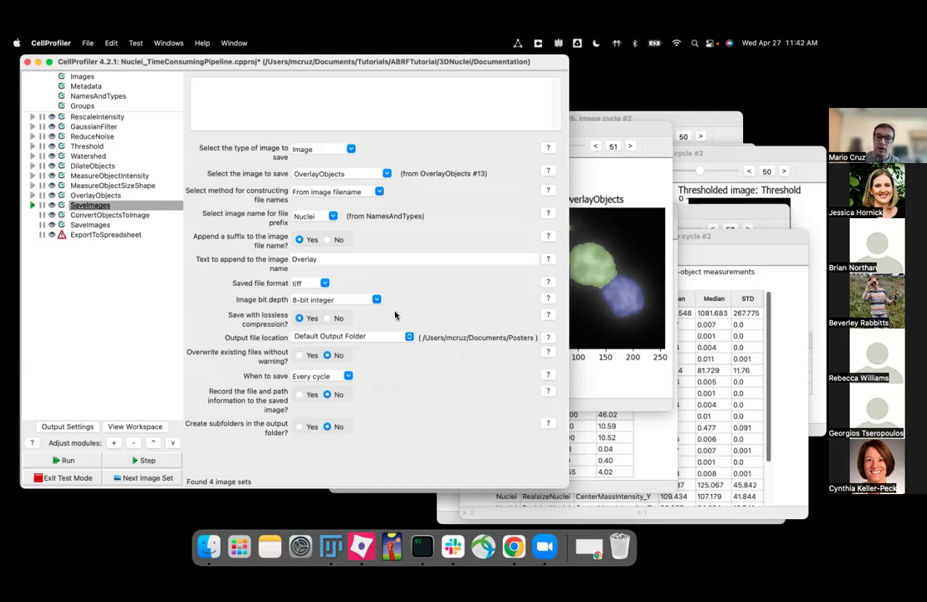
left_click(68, 428)
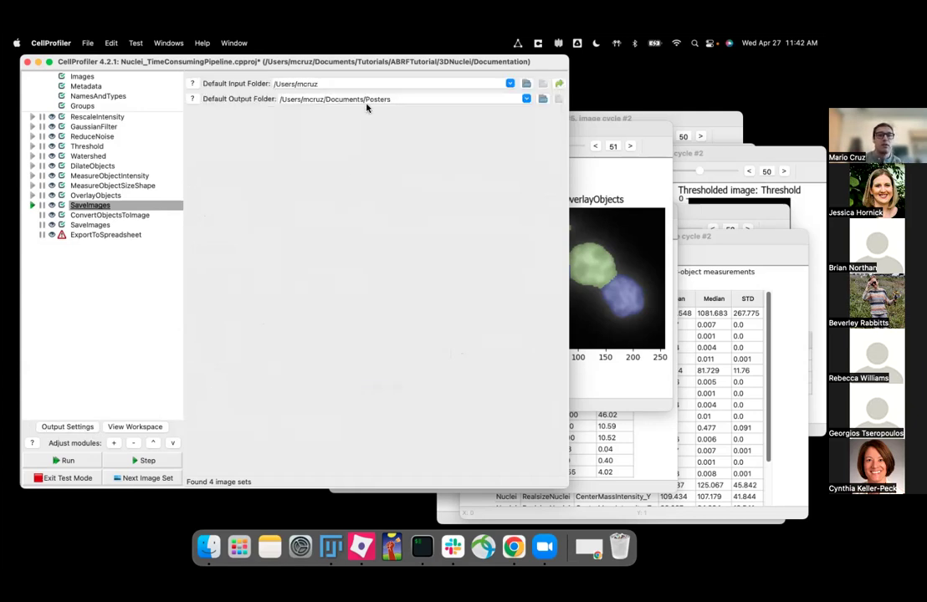
left_click(411, 98)
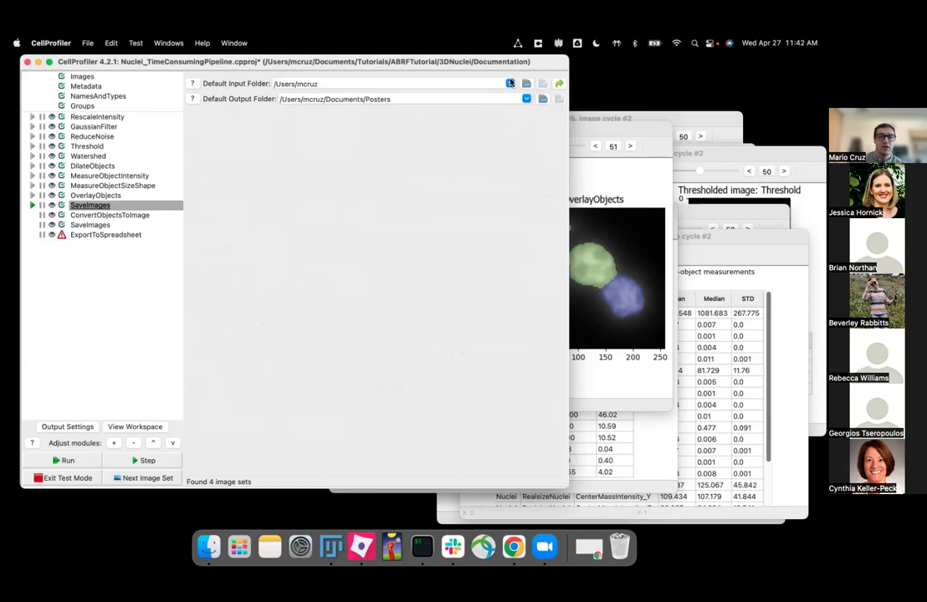
Disable the first SaveImages module, run ConvertObjectsToImage, and move its result window fully into view
left_click(61, 207)
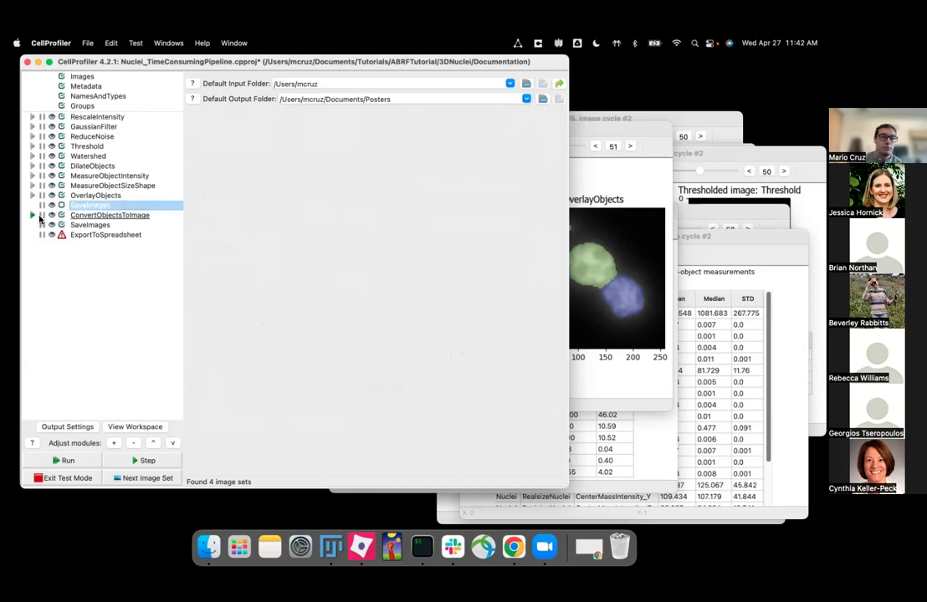
left_click(33, 215)
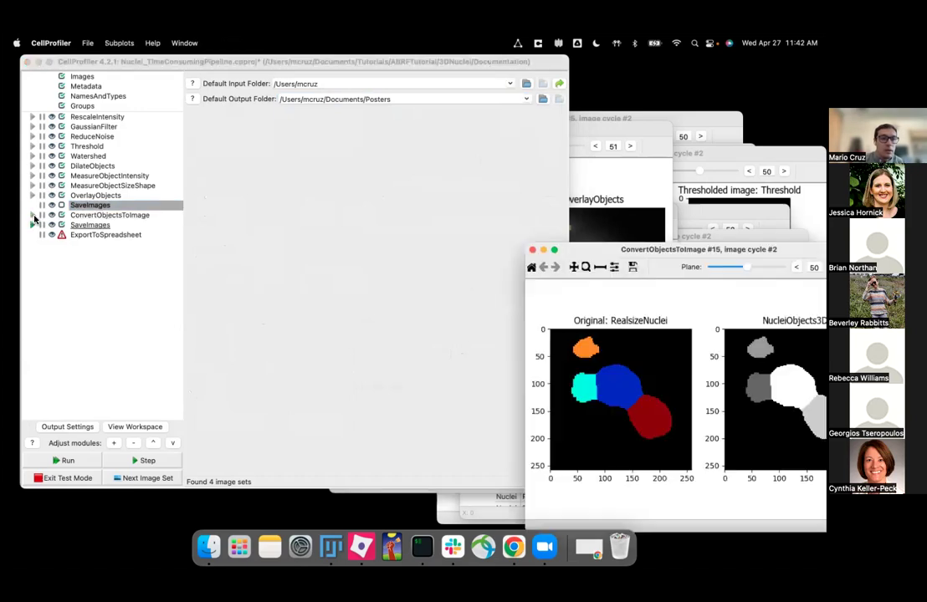
left_click_drag(652, 250, 381, 143)
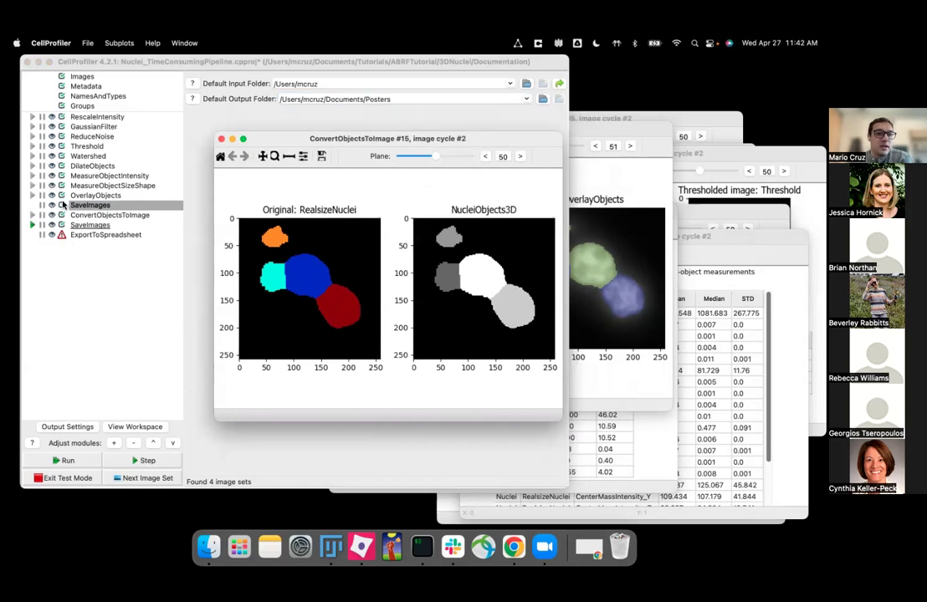
Check the image type choices in the first SaveImages module and compare the OverlayObjects and ConvertObjectsToImage result windows
left_click(81, 205)
left_click(351, 150)
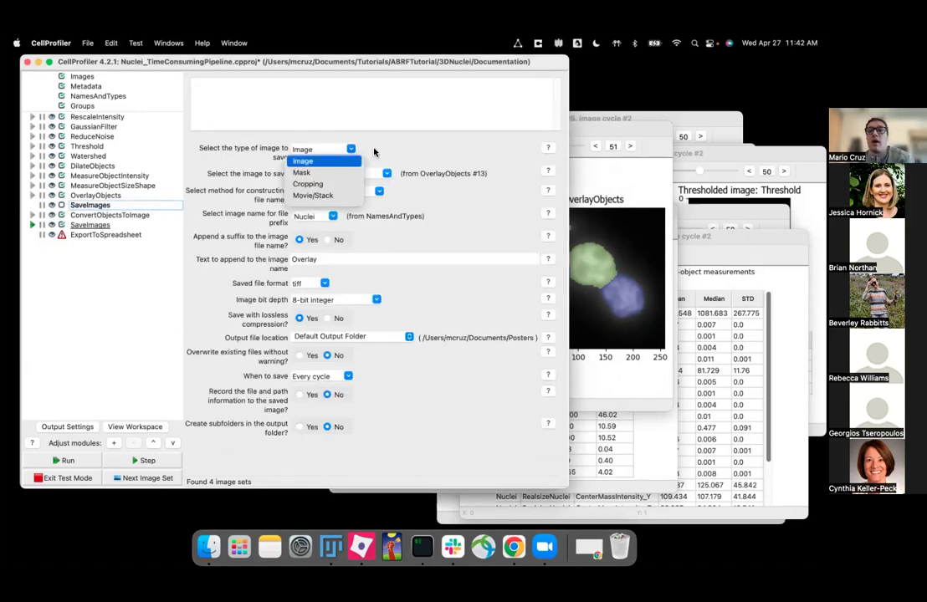
left_click(622, 135)
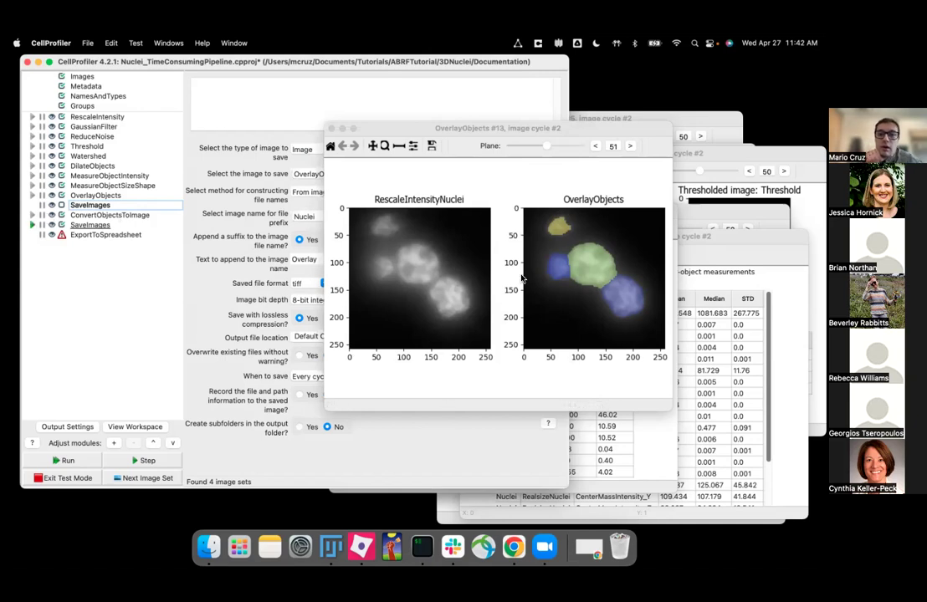
key("ctrl+Up")
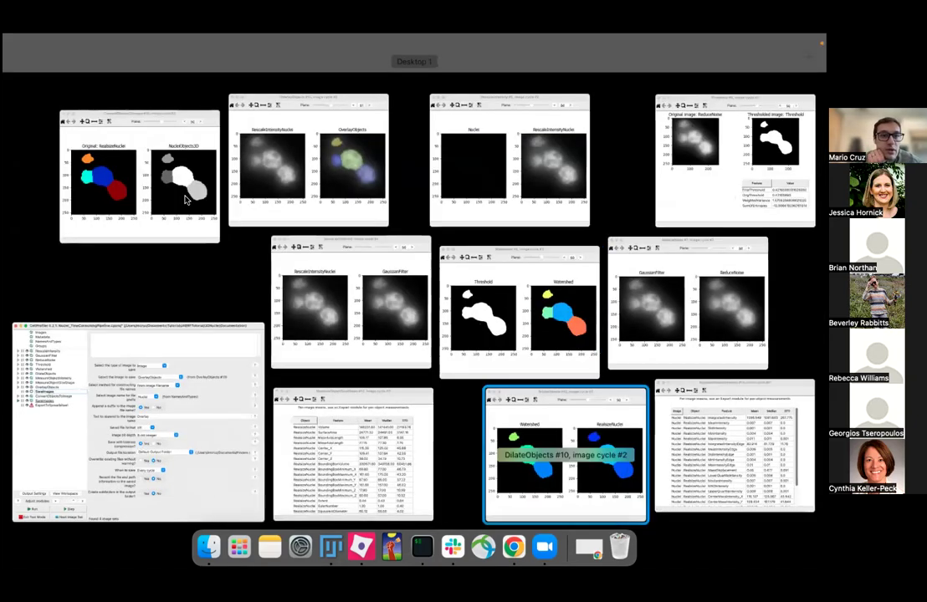
left_click(186, 199)
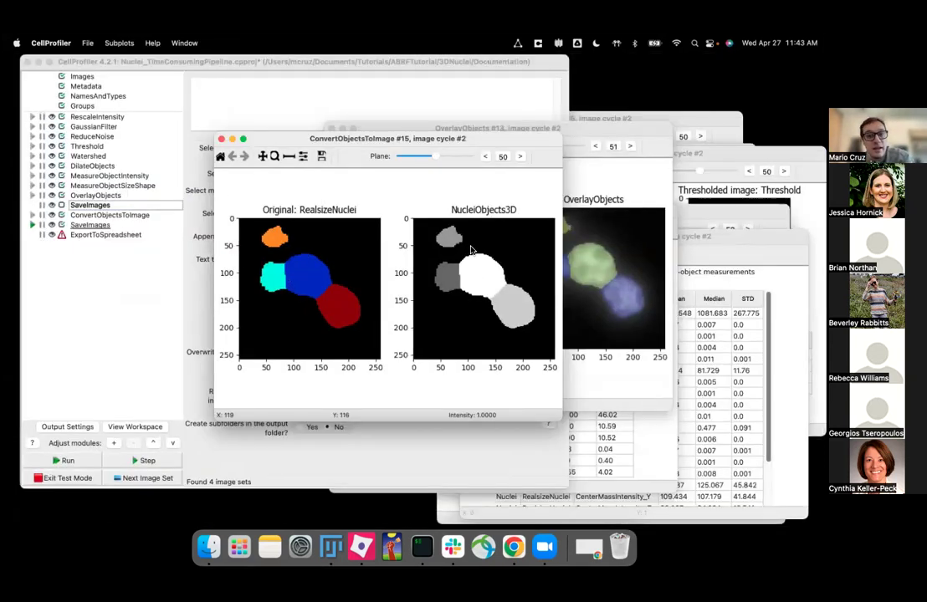
Review the ConvertObjectsToImage input object and color format choices, keeping RealsizeNuclei and Grayscale
left_click(180, 211)
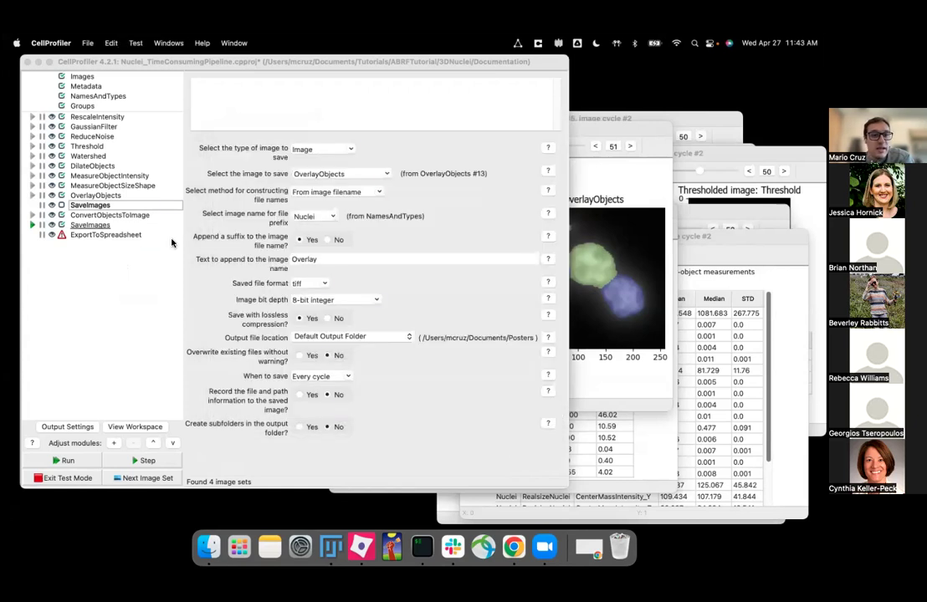
left_click(97, 217)
left_click(337, 151)
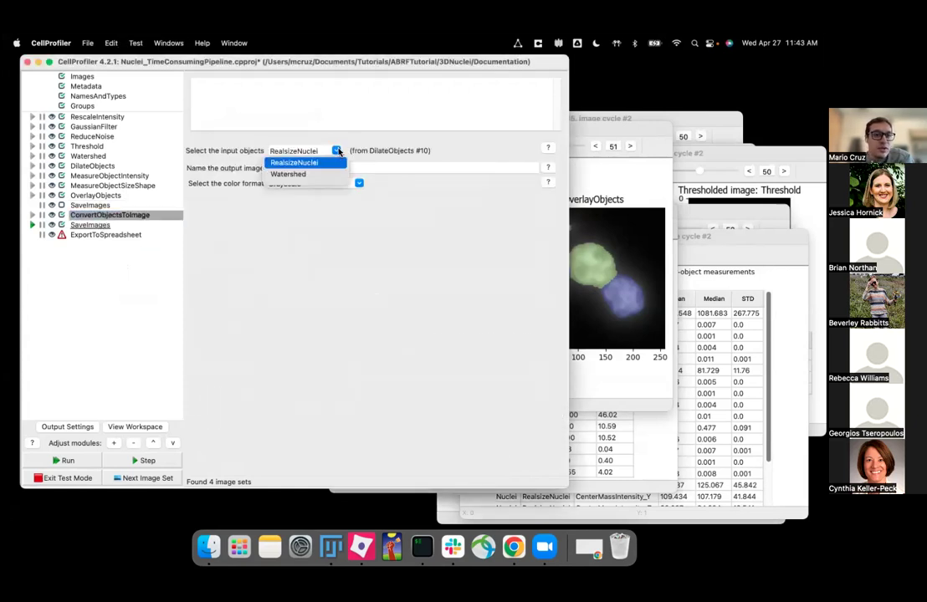
left_click(338, 150)
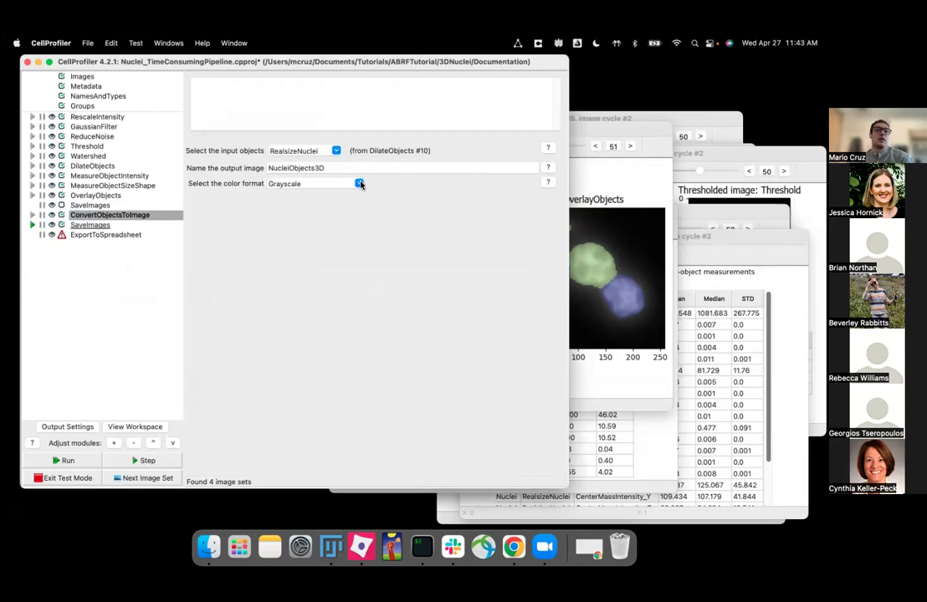
left_click(359, 184)
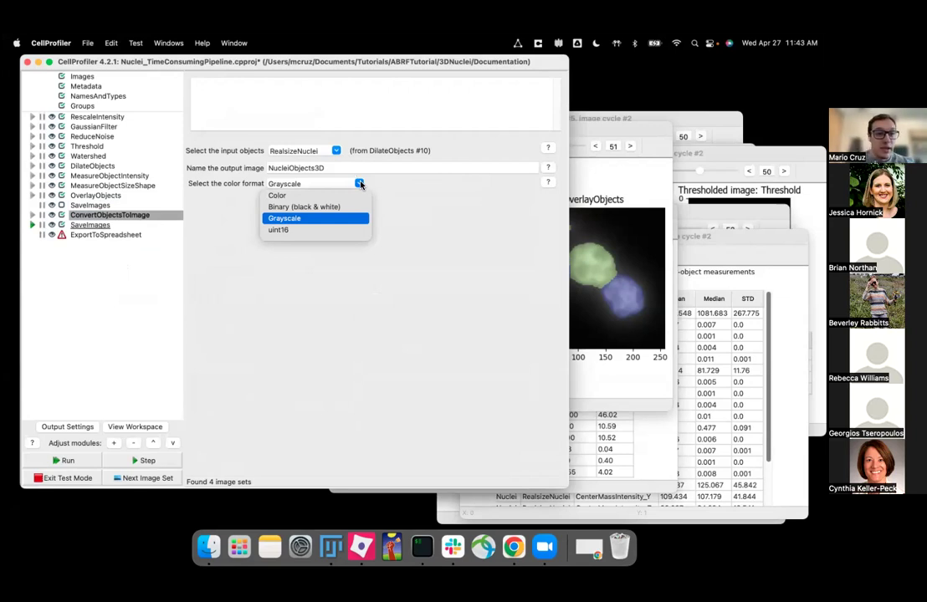
left_click(361, 184)
Disable ConvertObjectsToImage and the second SaveImages module after viewing its settings, and exit test mode
left_click(105, 226)
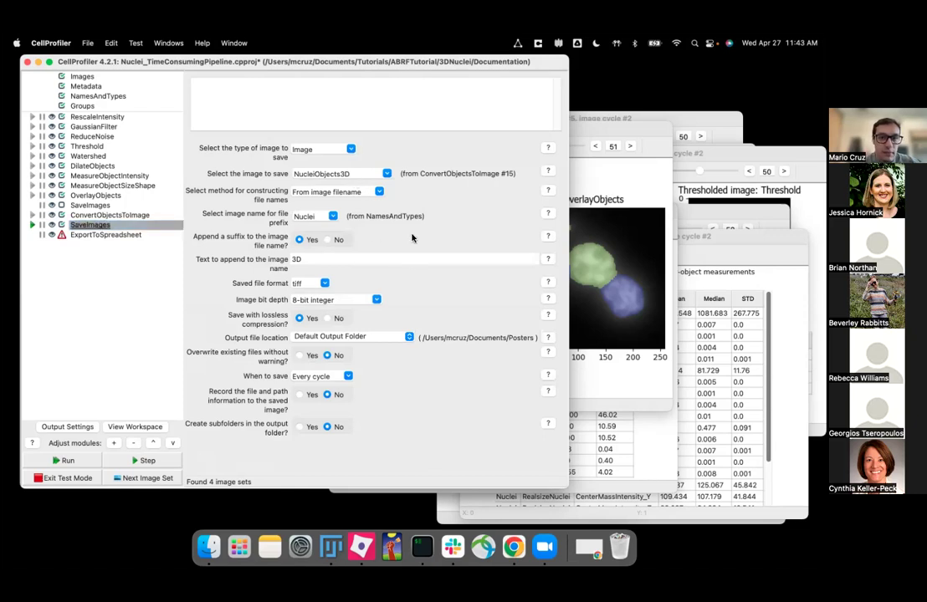
left_click(34, 225)
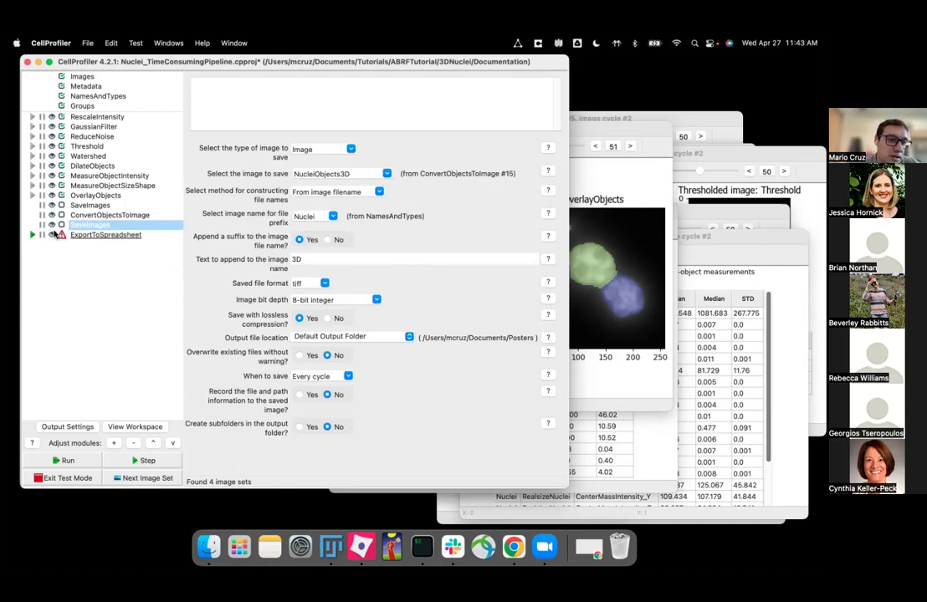
mouse_move(61, 239)
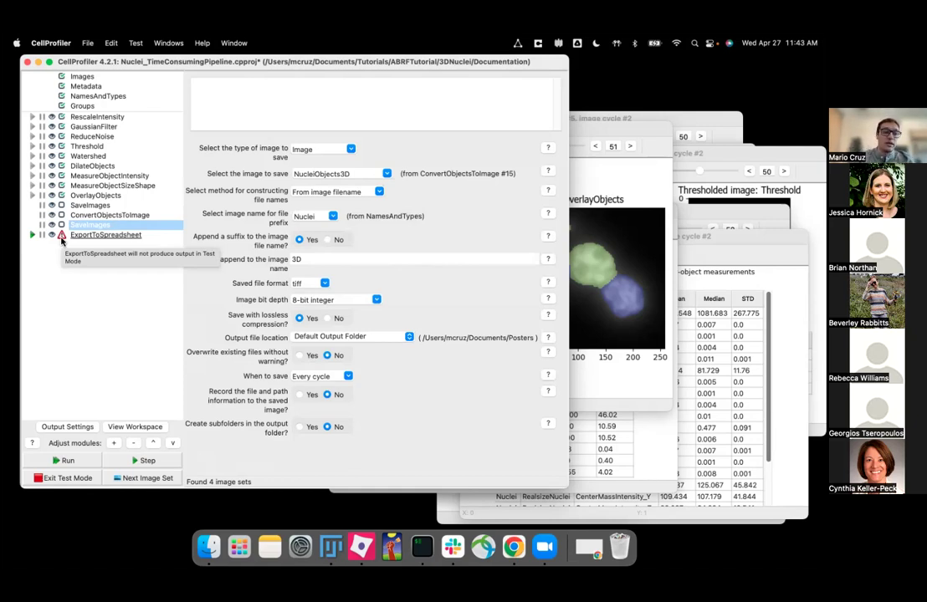
left_click(68, 479)
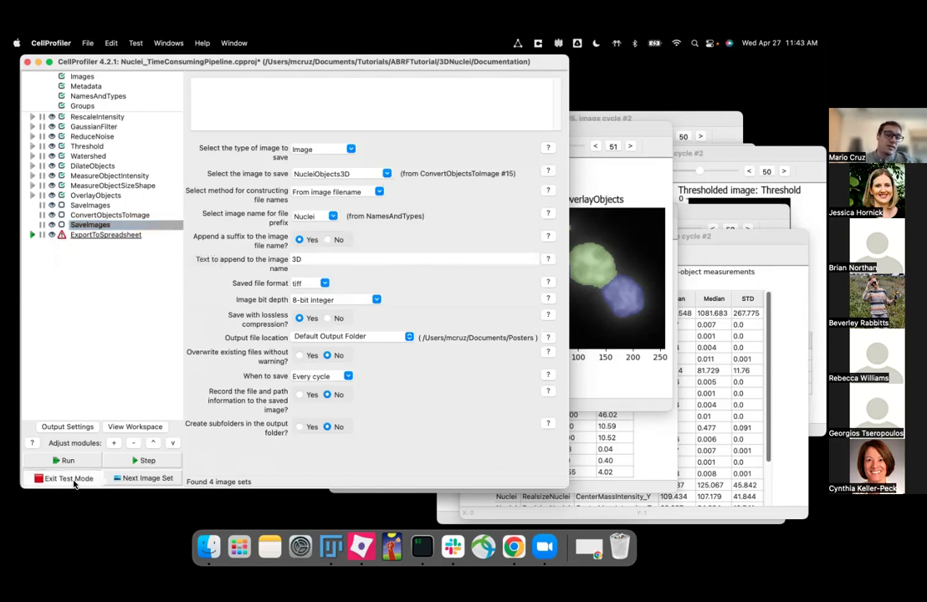
Review the ExportToSpreadsheet delimiter, output location and filename prefix settings alongside the MeasureObjectIntensity results
left_click(86, 236)
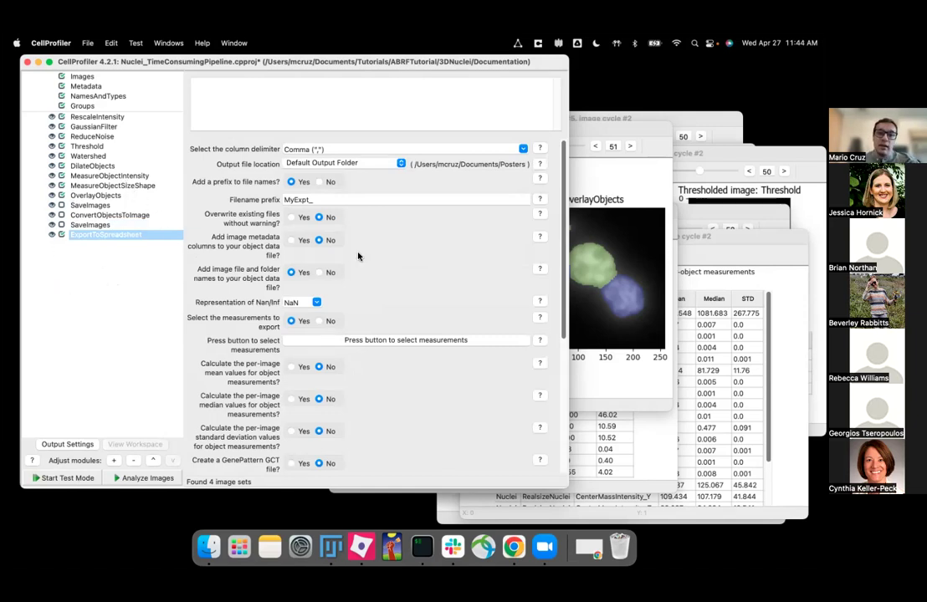
left_click(458, 164)
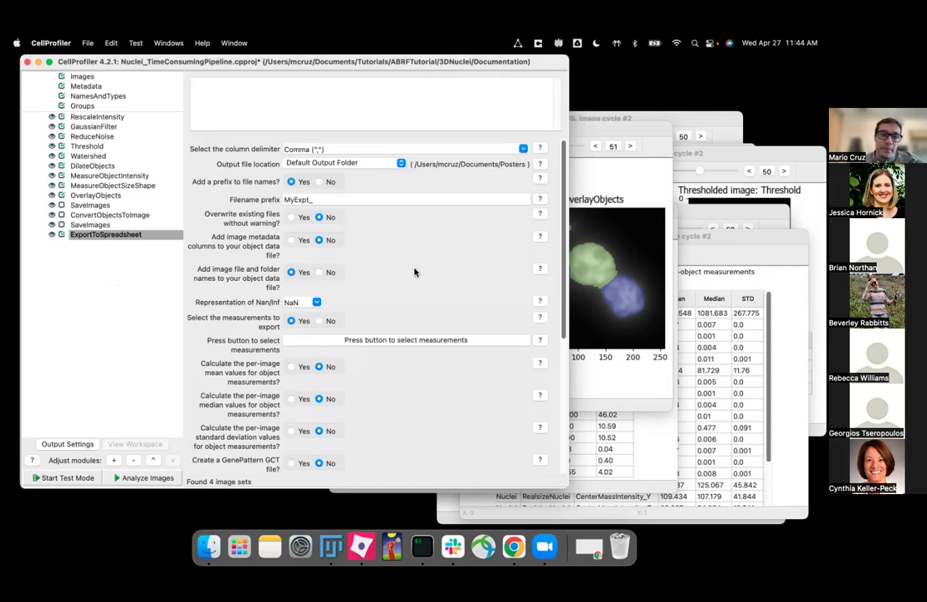
scroll(424, 251, "down", 2)
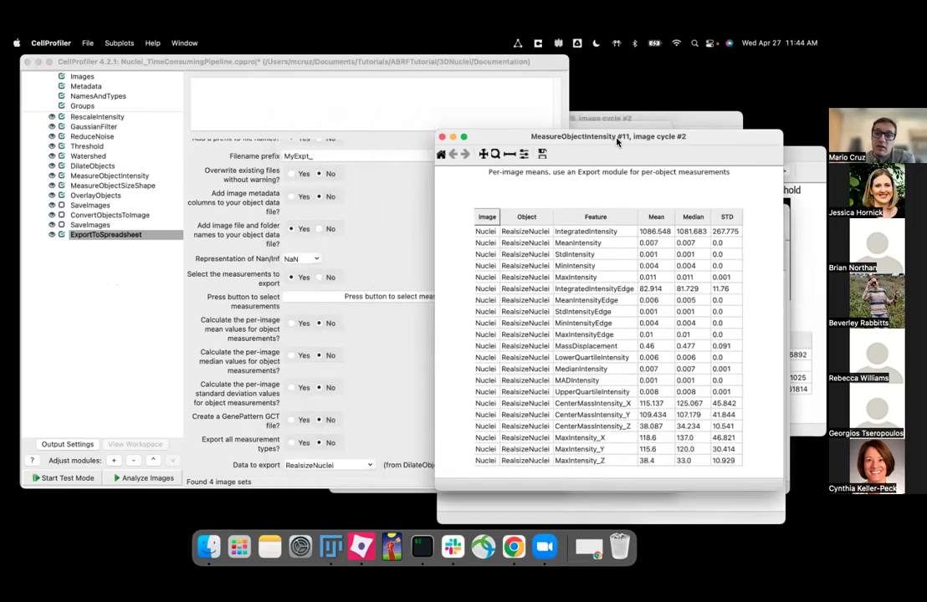
left_click(393, 205)
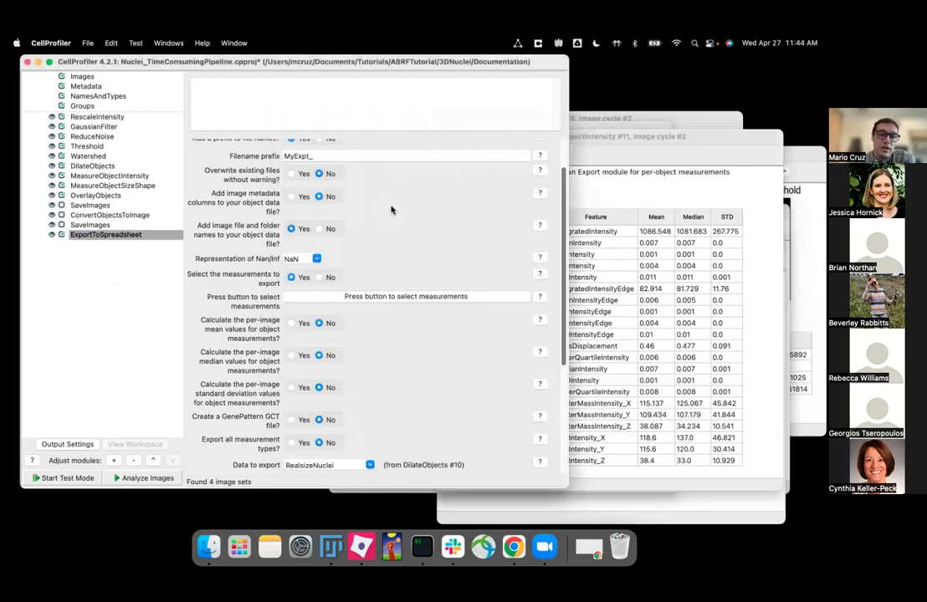
Open the measurement selection for the export and inspect the AreaShape and Center entries under RealsizeNuclei
left_click(308, 298)
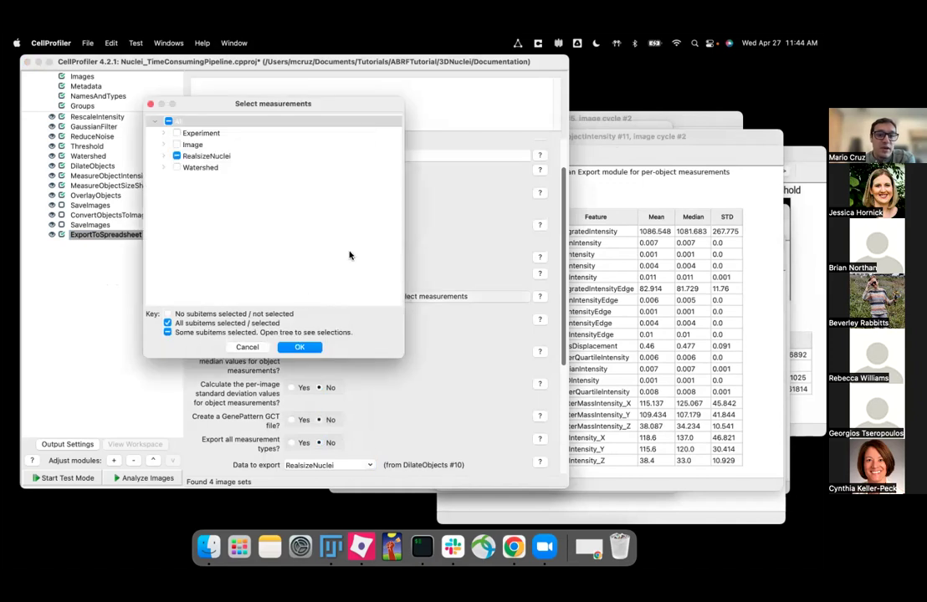
left_click_drag(222, 102, 341, 117)
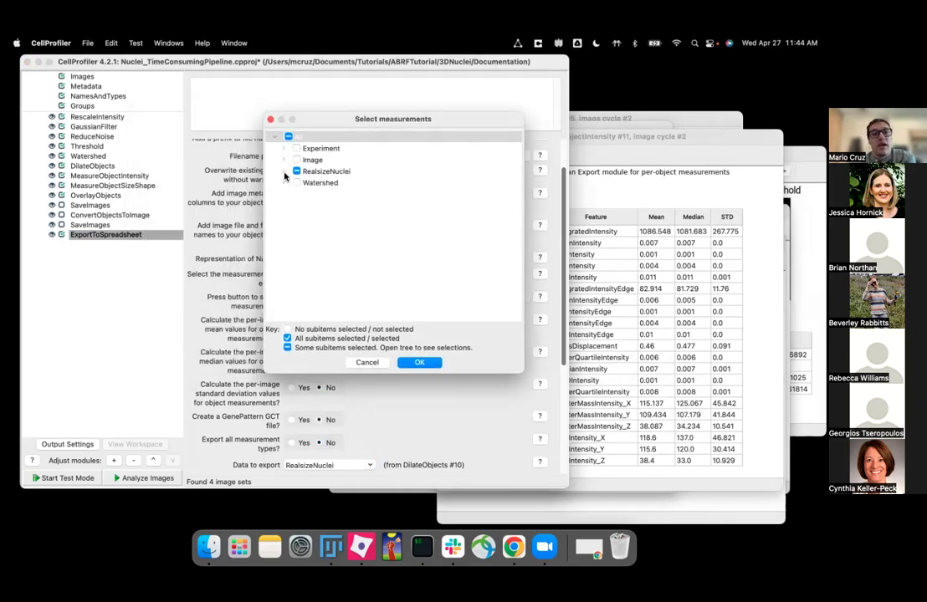
left_click(286, 173)
left_click(293, 183)
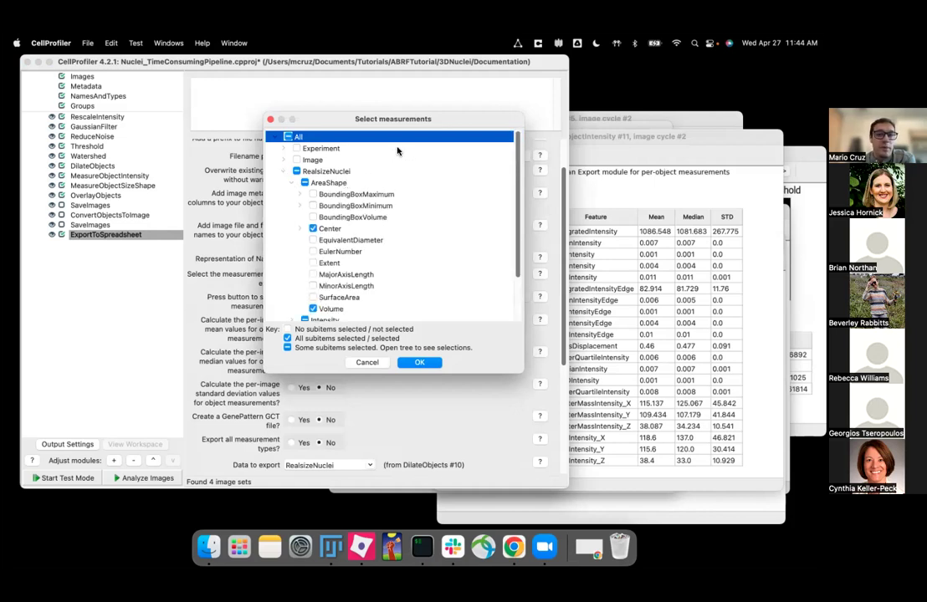
left_click(303, 229)
left_click(302, 230)
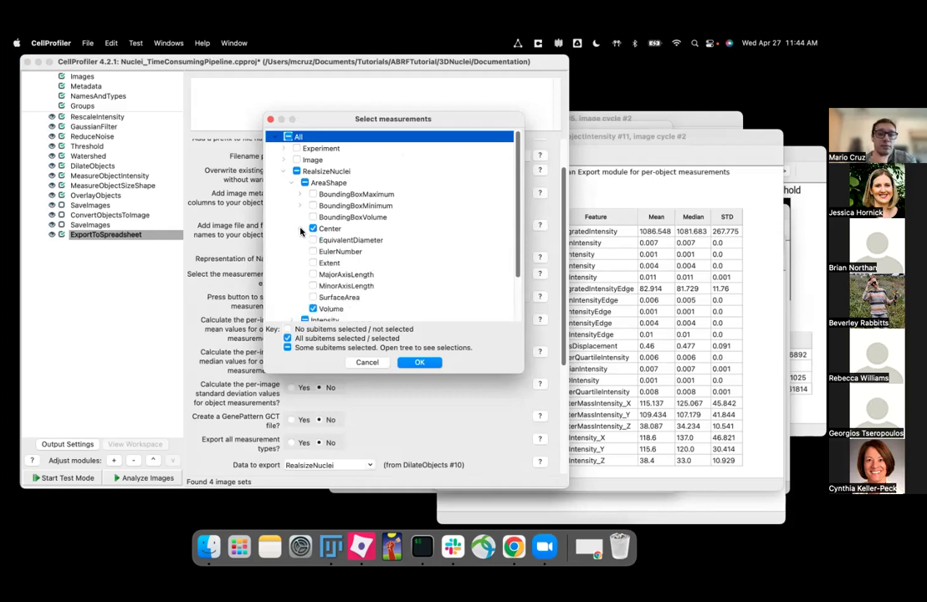
left_click(302, 231)
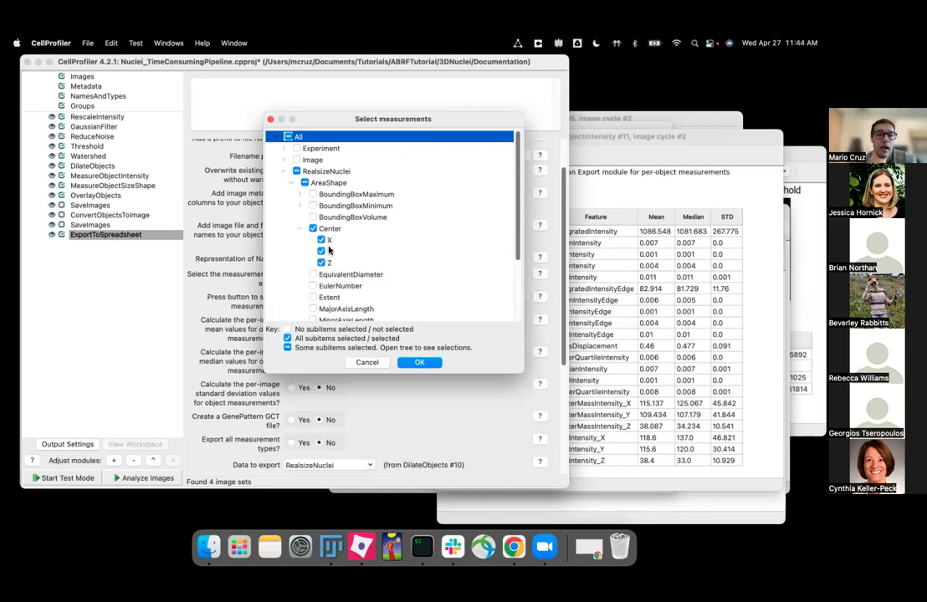
left_click(302, 229)
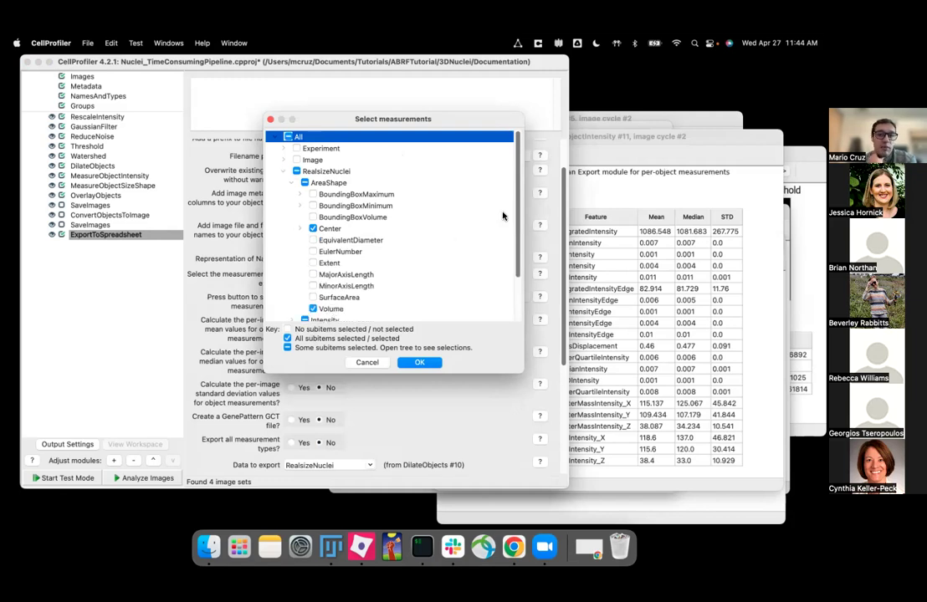
Inspect the Intensity measurements chosen for RealsizeNuclei and accept the existing measurement selection
scroll(517, 225, "down", 1)
scroll(516, 225, "down", 3)
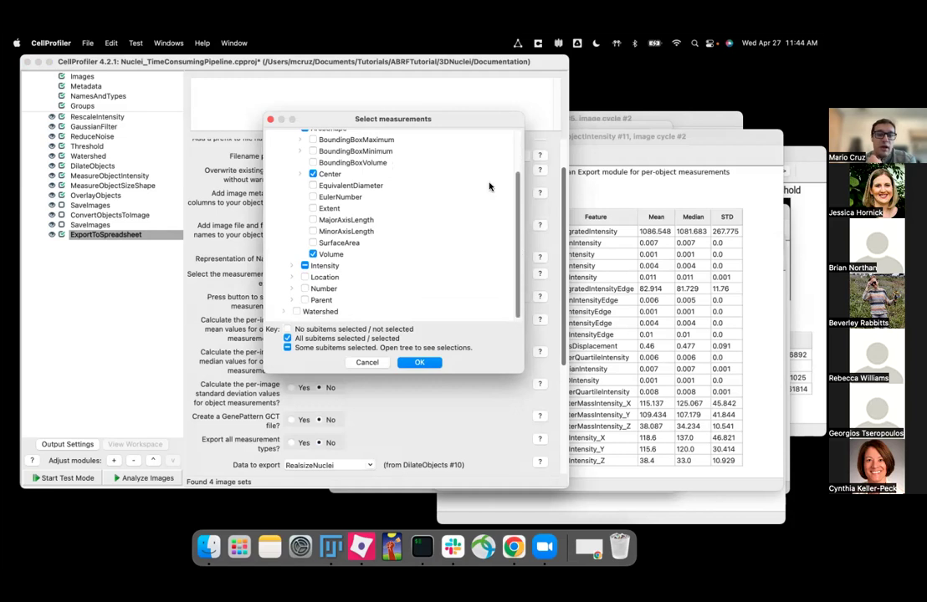
left_click(292, 267)
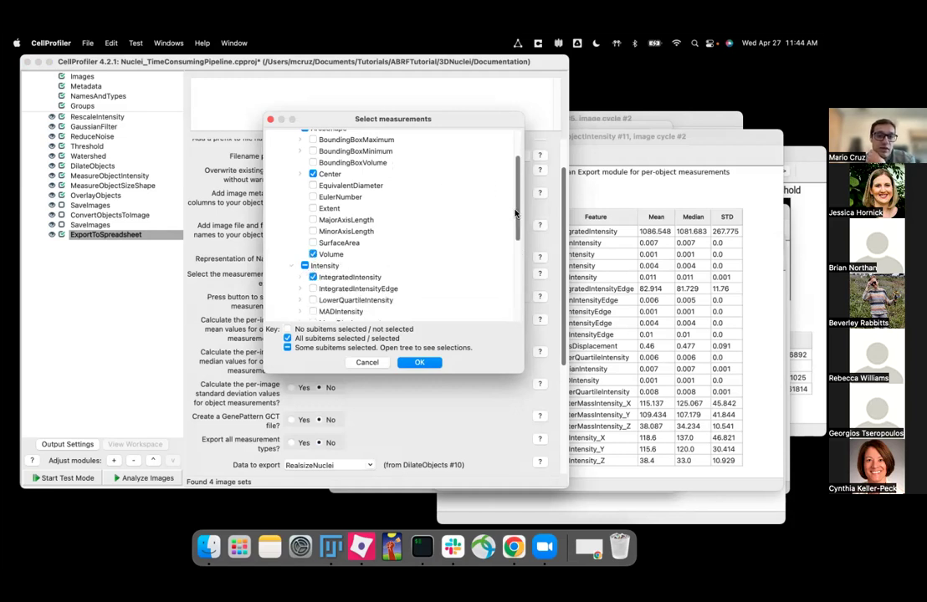
scroll(516, 214, "down", 1)
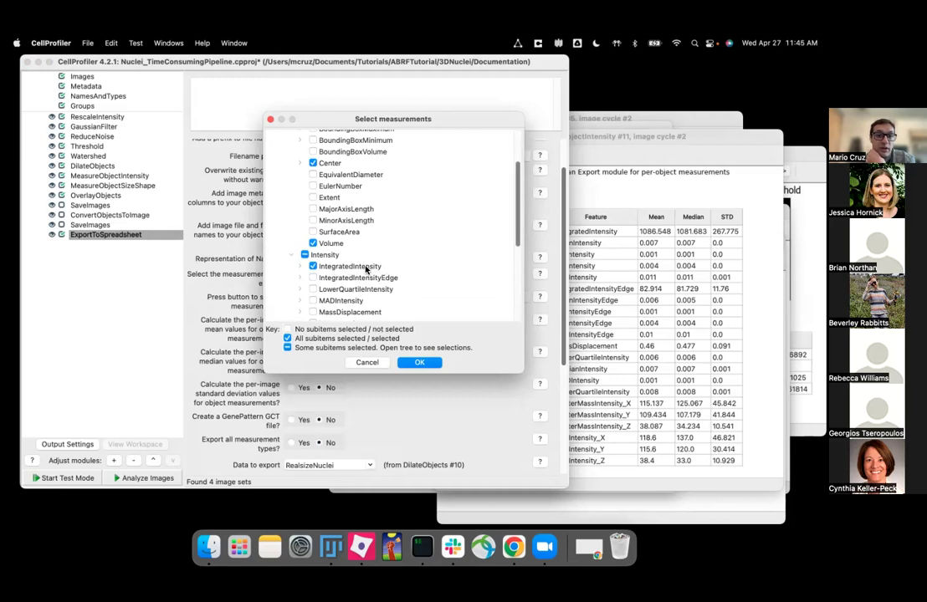
mouse_move(518, 215)
left_mouse_down()
mouse_move(511, 279)
mouse_move(509, 201)
left_mouse_up()
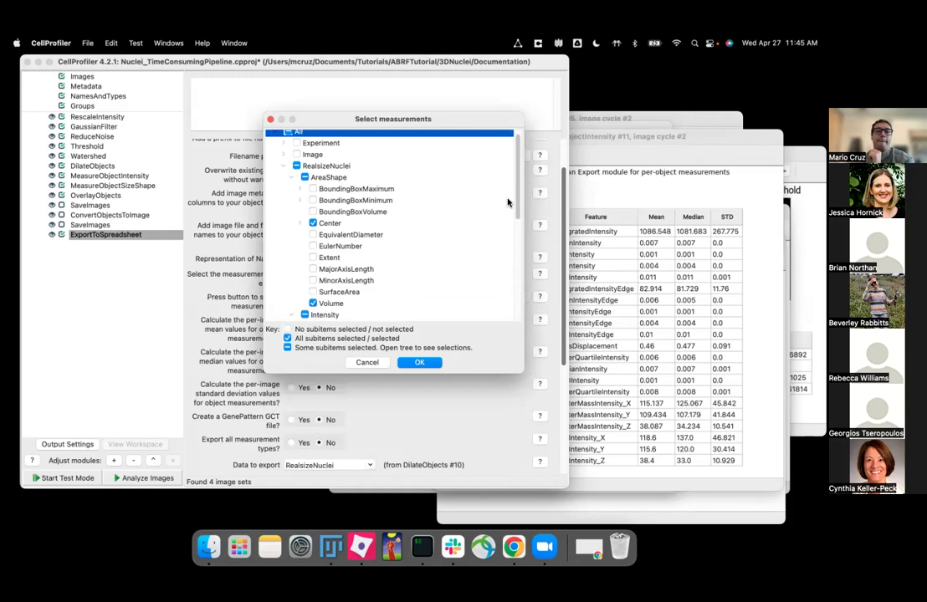
left_click(413, 362)
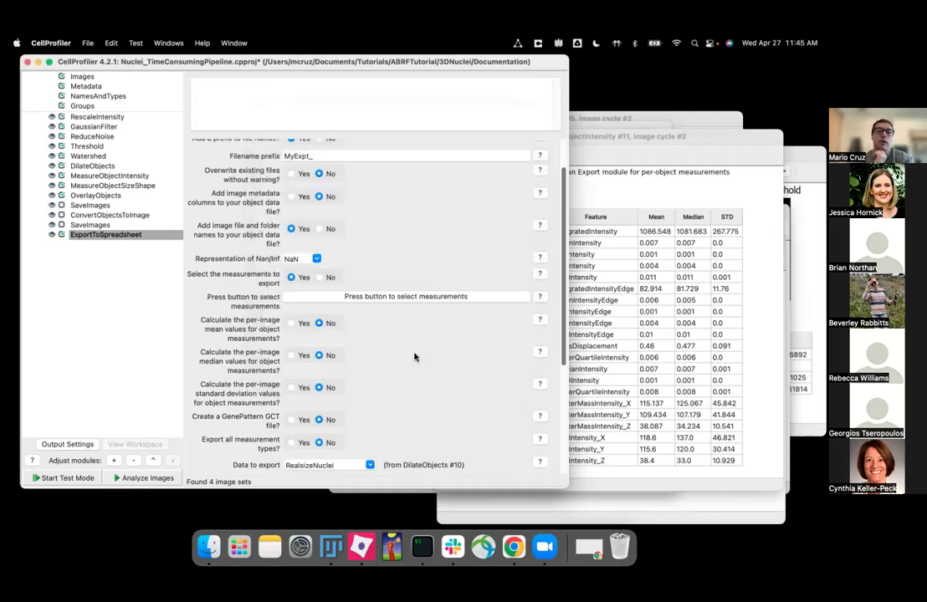
Review the remaining ExportToSpreadsheet options, including the RealsizeNuclei and Experiment data sets and their CSV file names
scroll(413, 362, "down", 8)
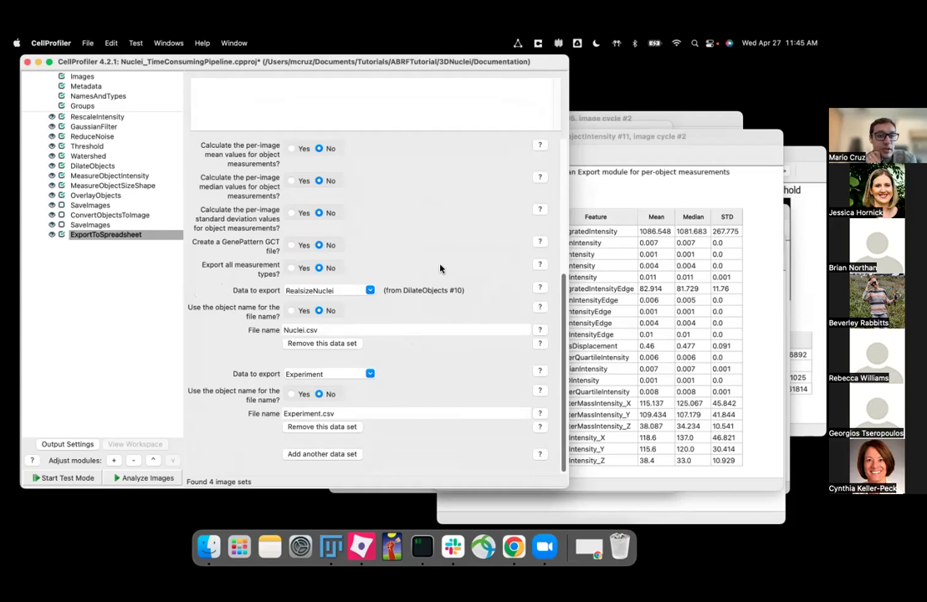
scroll(440, 268, "up", 3)
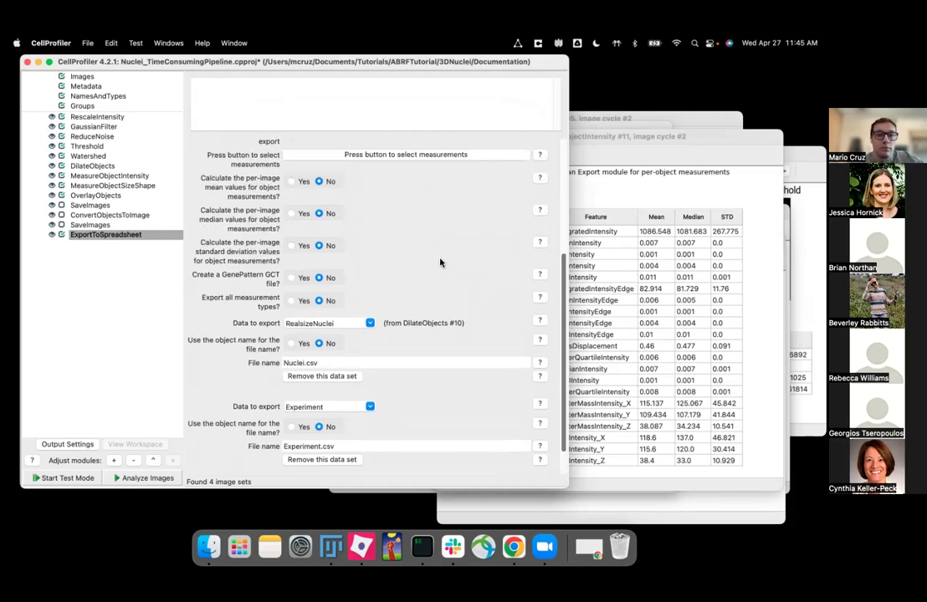
scroll(440, 263, "up", 2)
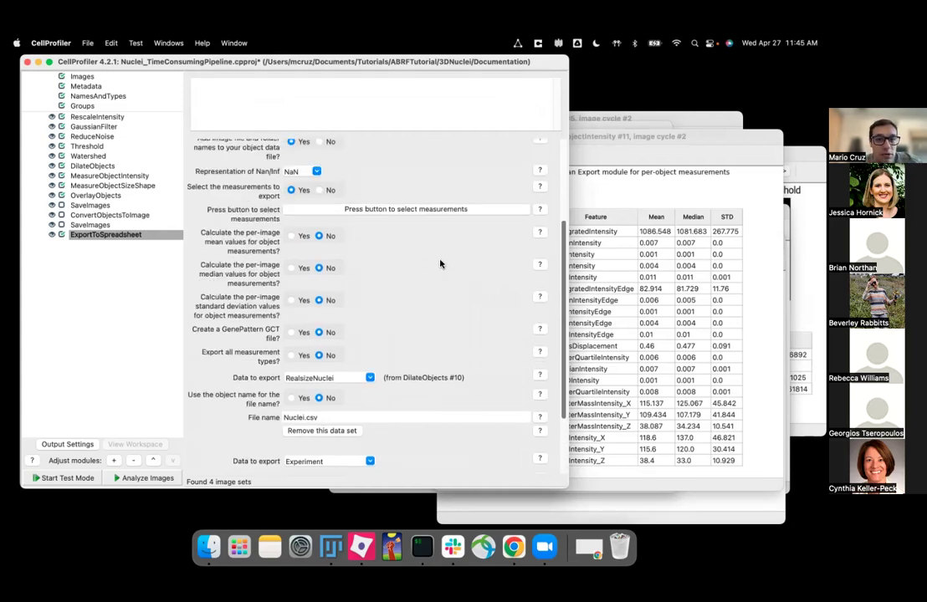
scroll(440, 264, "down", 3)
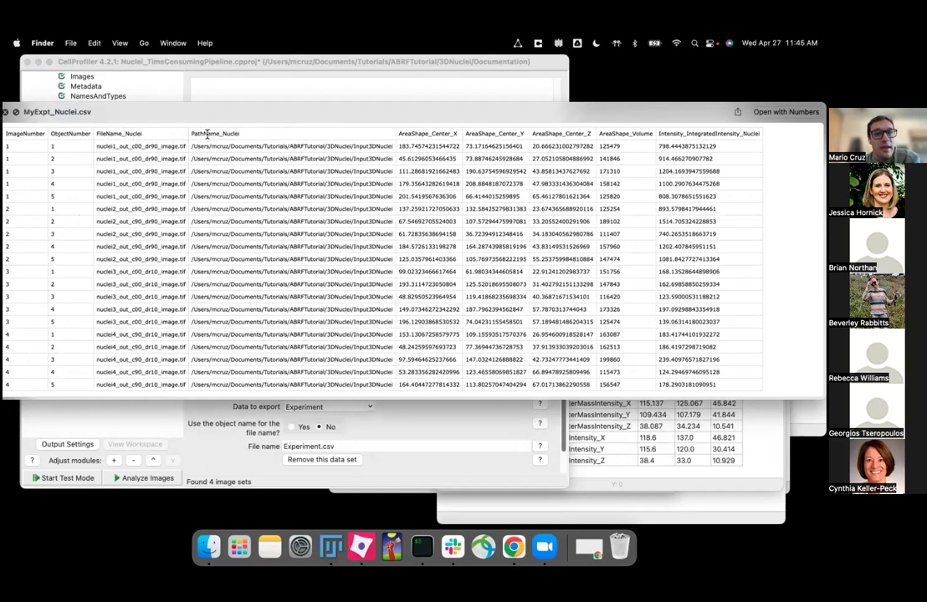
Examine the path, center, volume and intensity columns in the MyExpt_Nuclei.csv preview, close it, and return to the pipeline window
left_click_drag(193, 146, 322, 147)
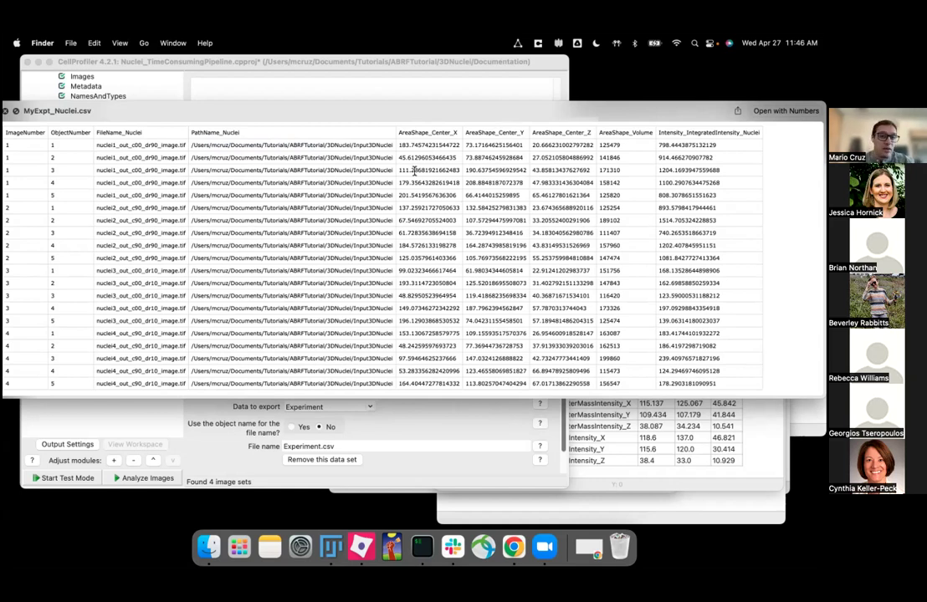
left_click_drag(363, 119, 363, 127)
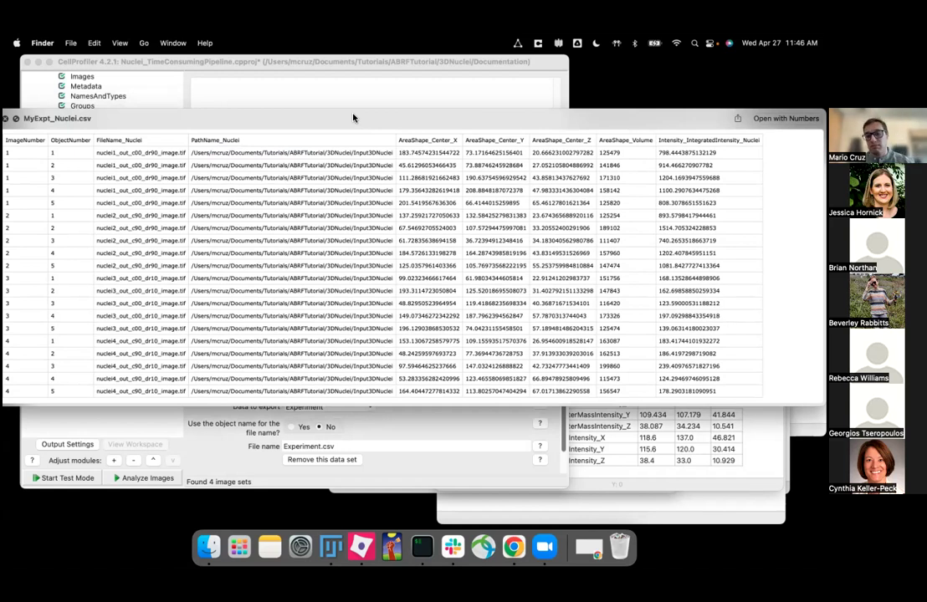
left_click_drag(353, 119, 680, 212)
left_click_drag(106, 99, 15, 93)
key("space")
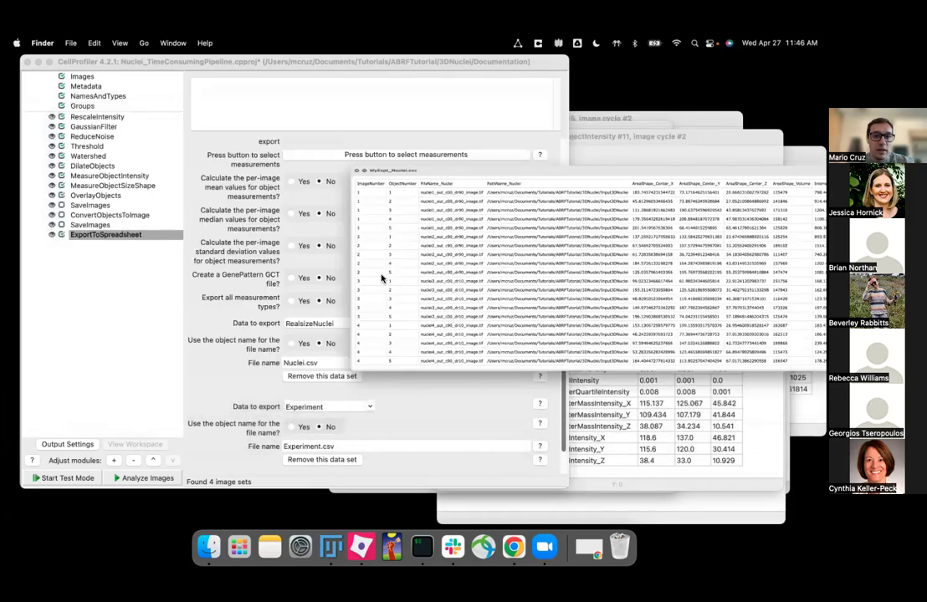
left_click(426, 285)
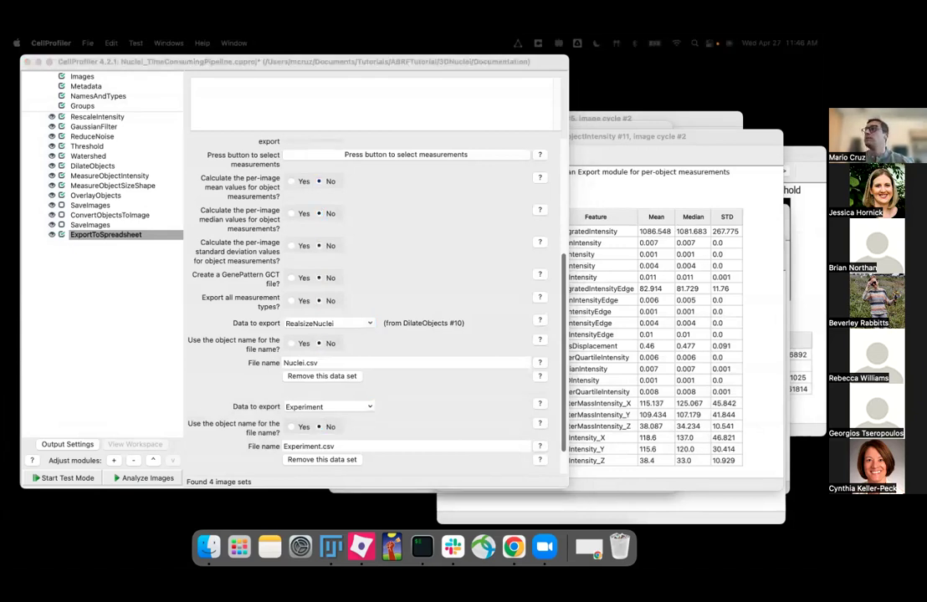
Switch to the 3DNuclei.ipynb Colab notebook in Chrome and reconnect its disconnected runtime
left_click(514, 547)
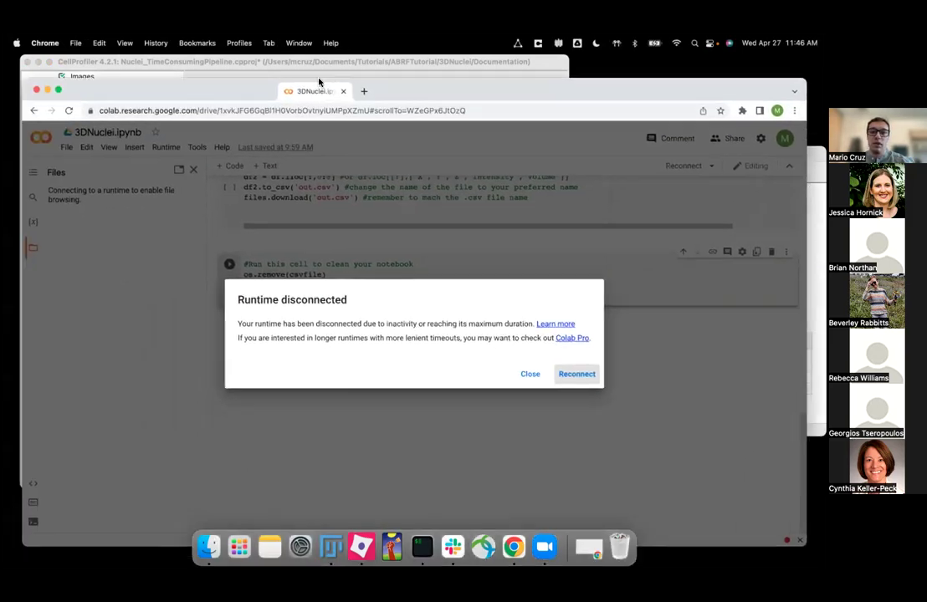
left_click(589, 354)
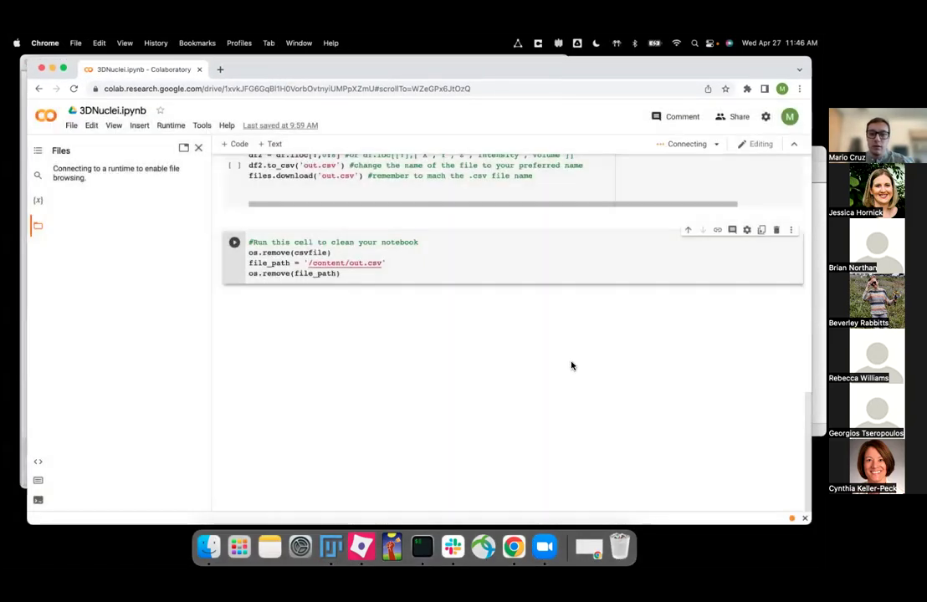
Review the notebook's cells from the dependencies and dimension inputs through voxel size, CSV import, micron conversion and the final cleanup
scroll(542, 371, "up", 15)
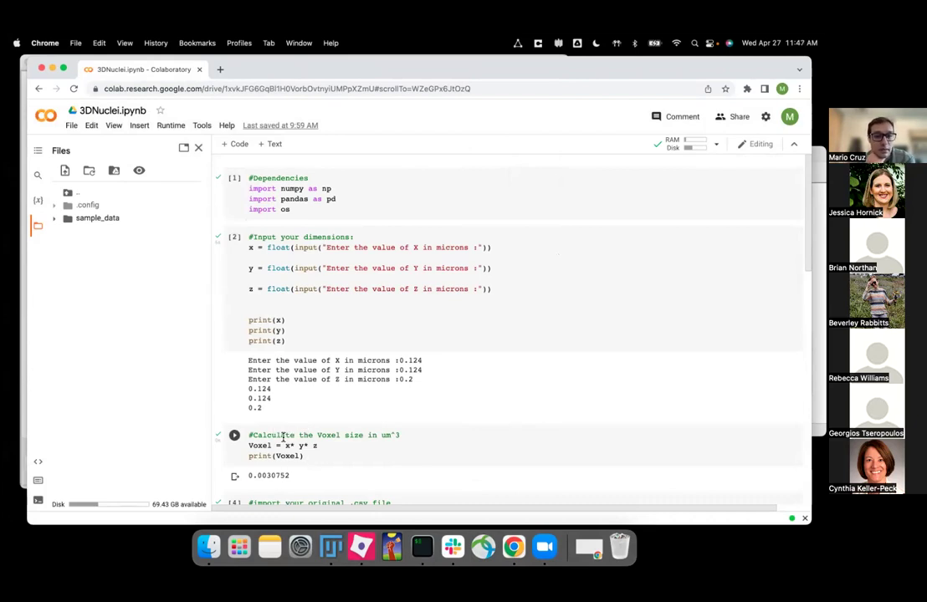
scroll(279, 456, "down", 1)
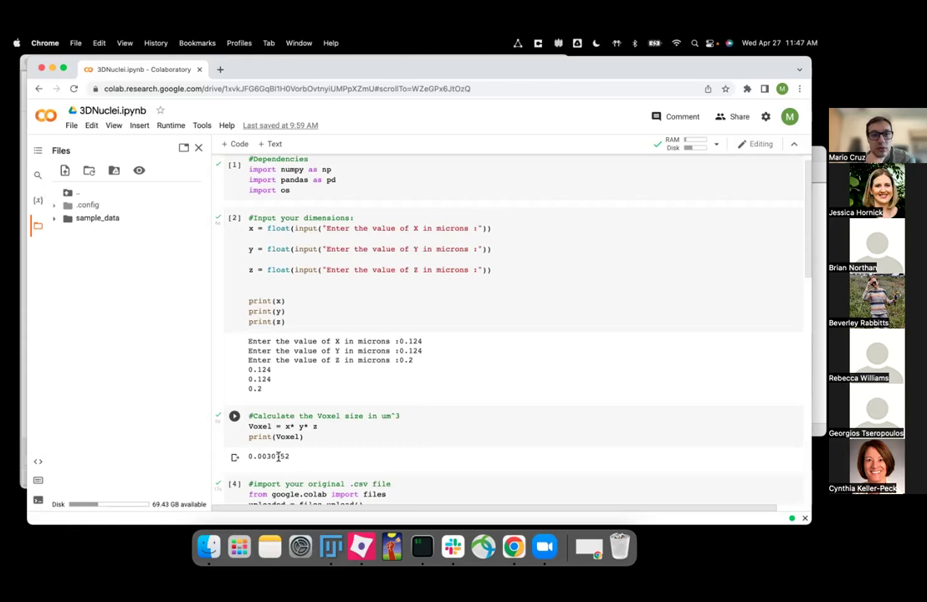
scroll(278, 456, "down", 5)
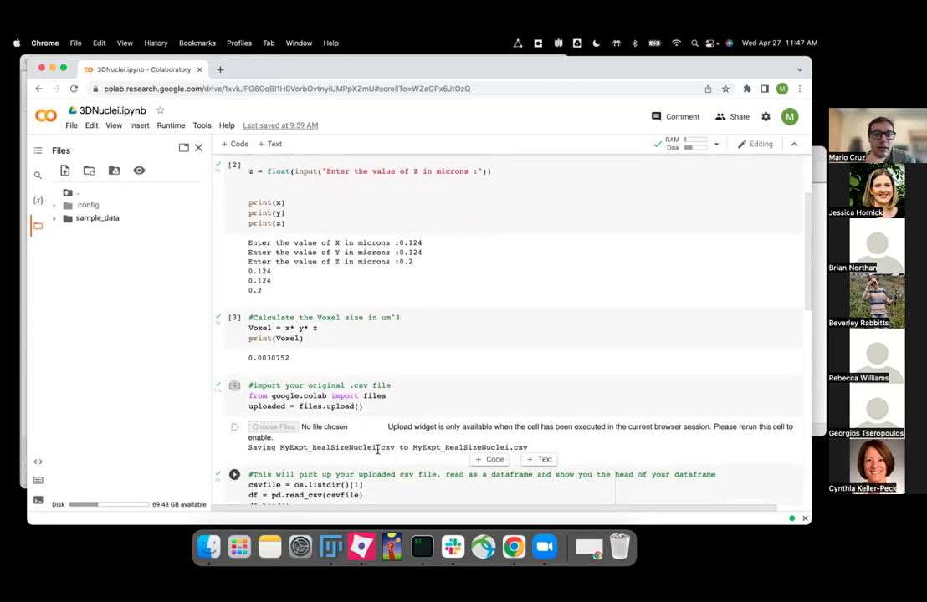
mouse_move(281, 404)
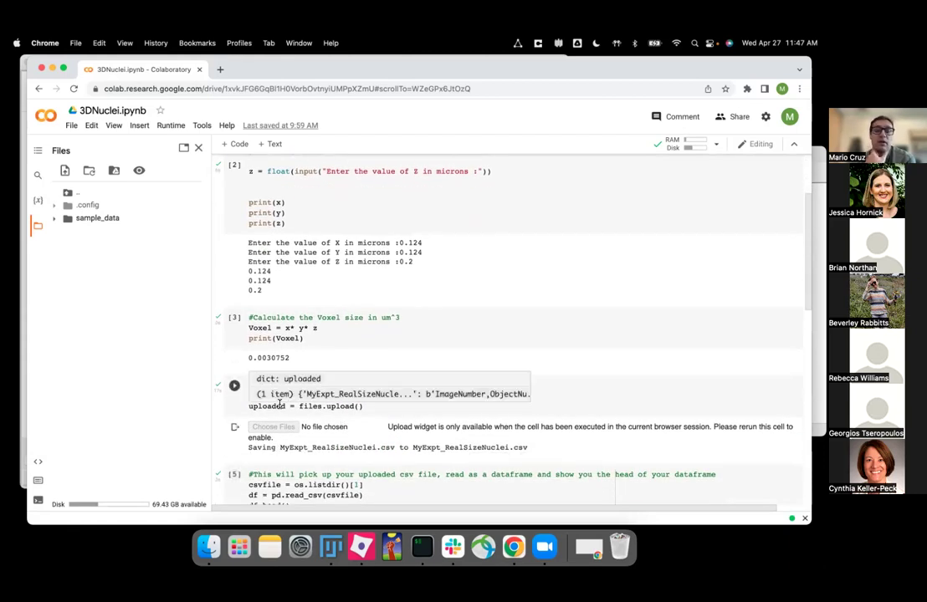
scroll(337, 401, "down", 1)
scroll(337, 401, "down", 4)
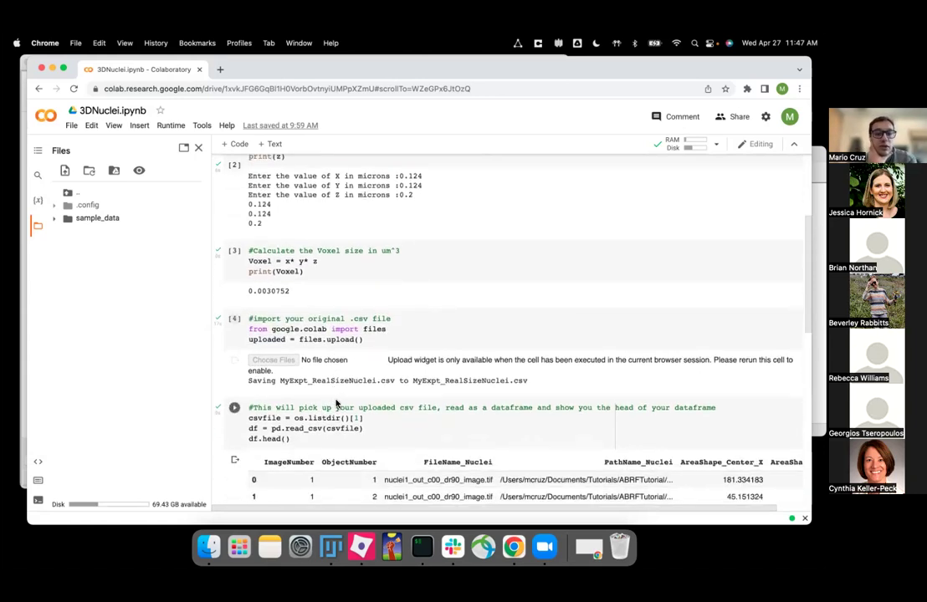
scroll(337, 405, "down", 3)
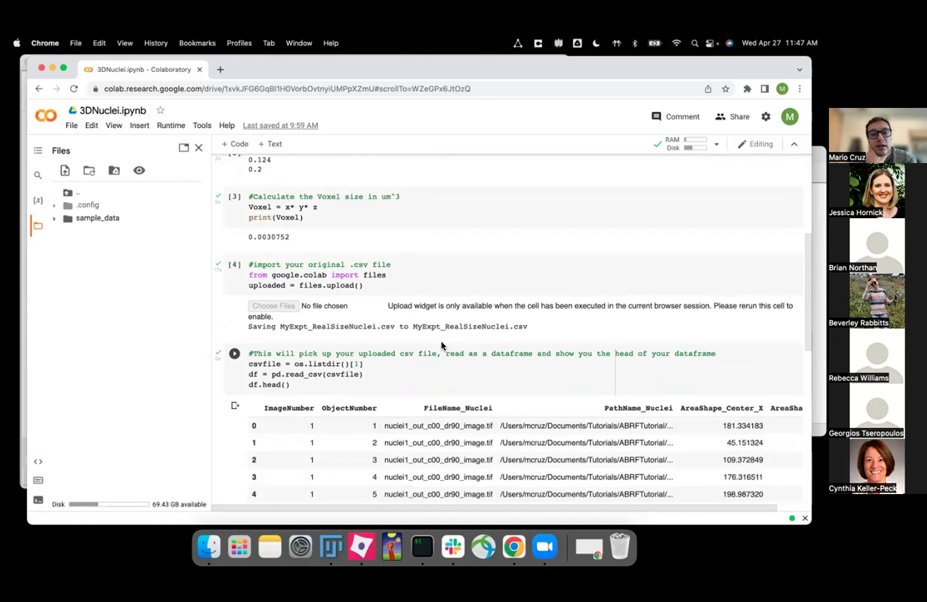
scroll(335, 437, "down", 3)
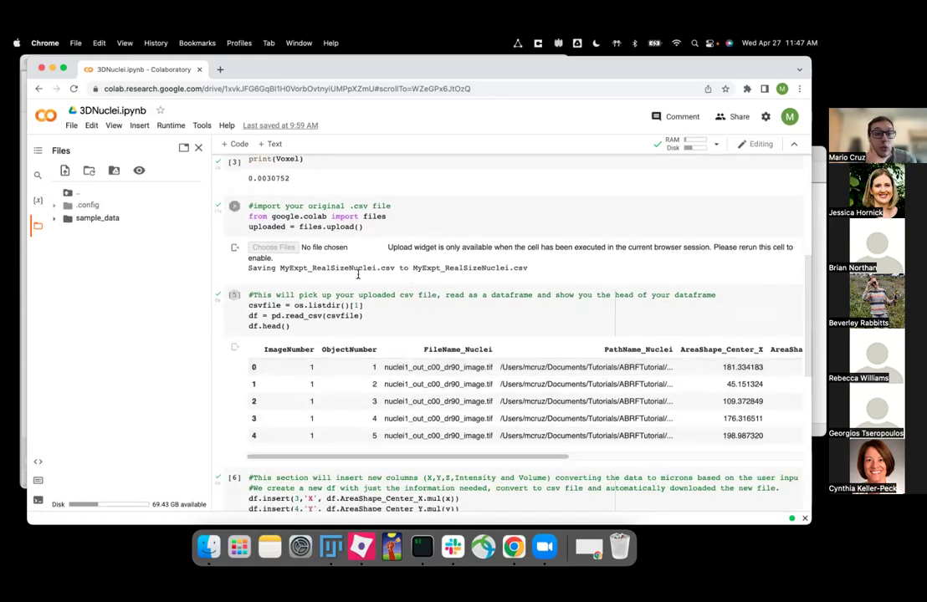
scroll(436, 361, "down", 3)
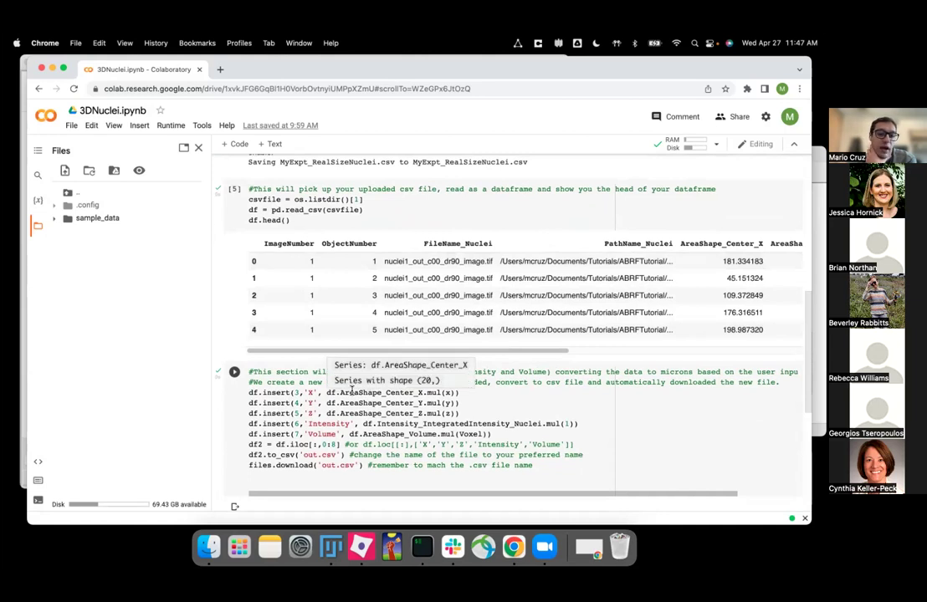
scroll(335, 466, "down", 1)
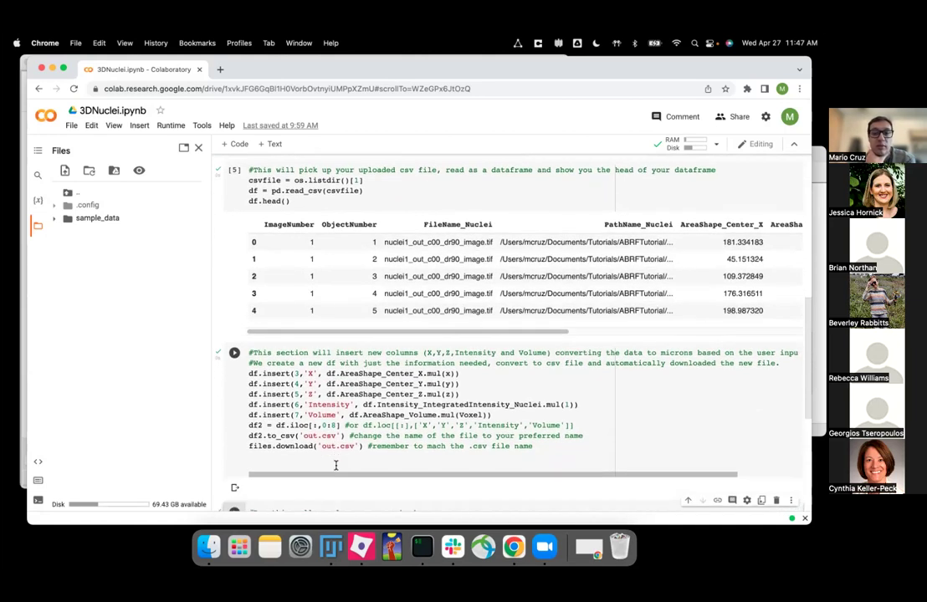
scroll(335, 467, "down", 3)
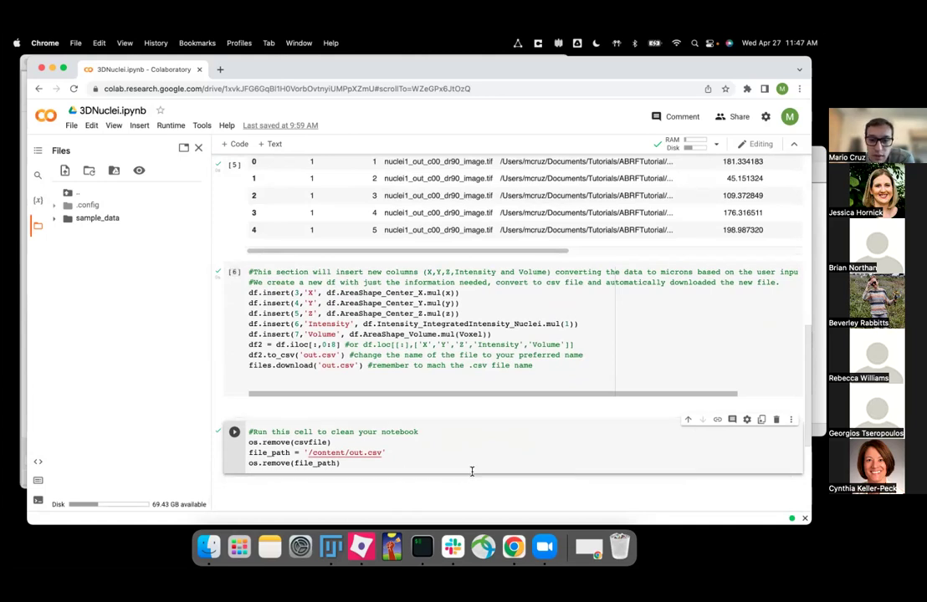
Run the dependencies cell and the dimensions cell, entering 0.124 for X, 0.124 for Y and 0.2 for Z in microns
scroll(380, 456, "up", 15)
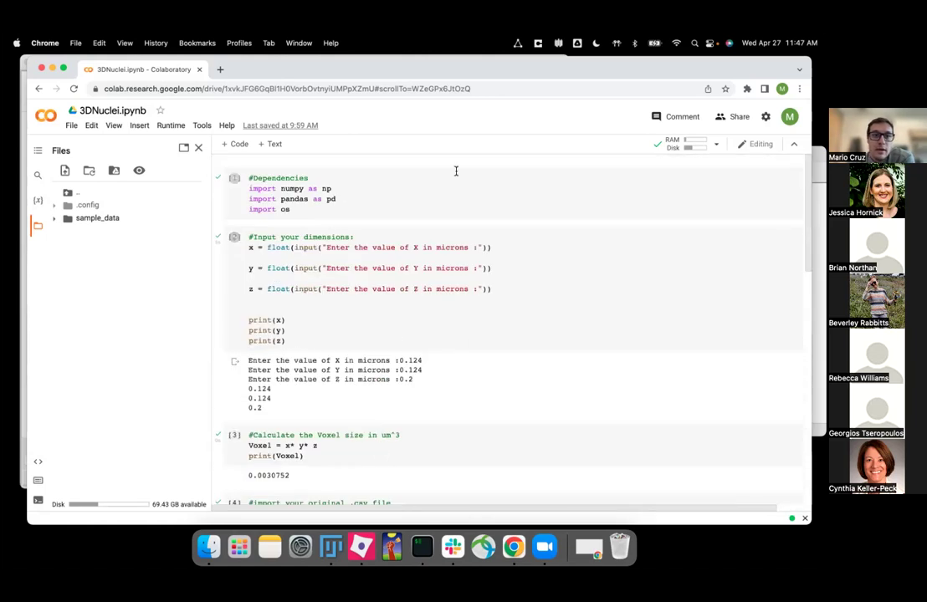
left_click(236, 179)
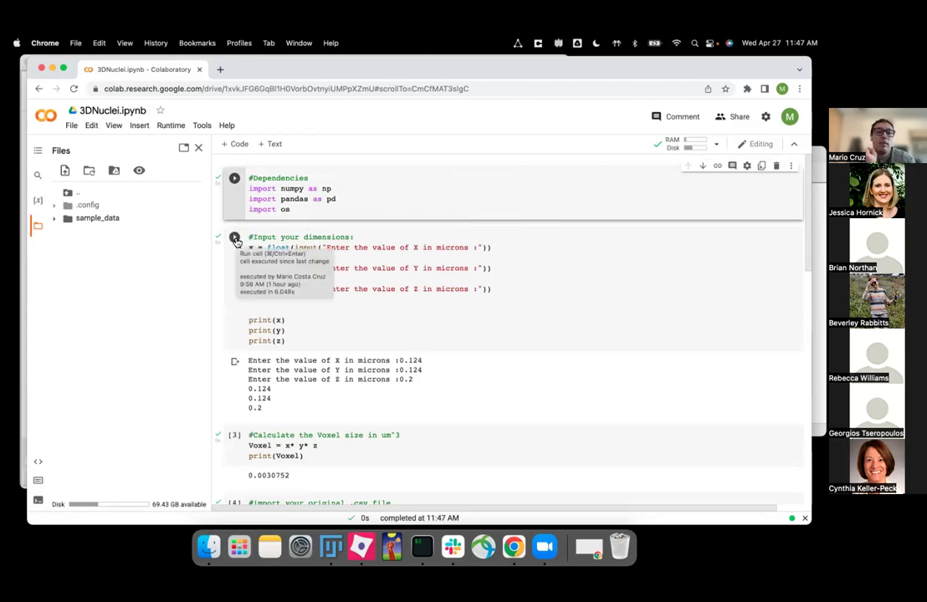
left_click(235, 238)
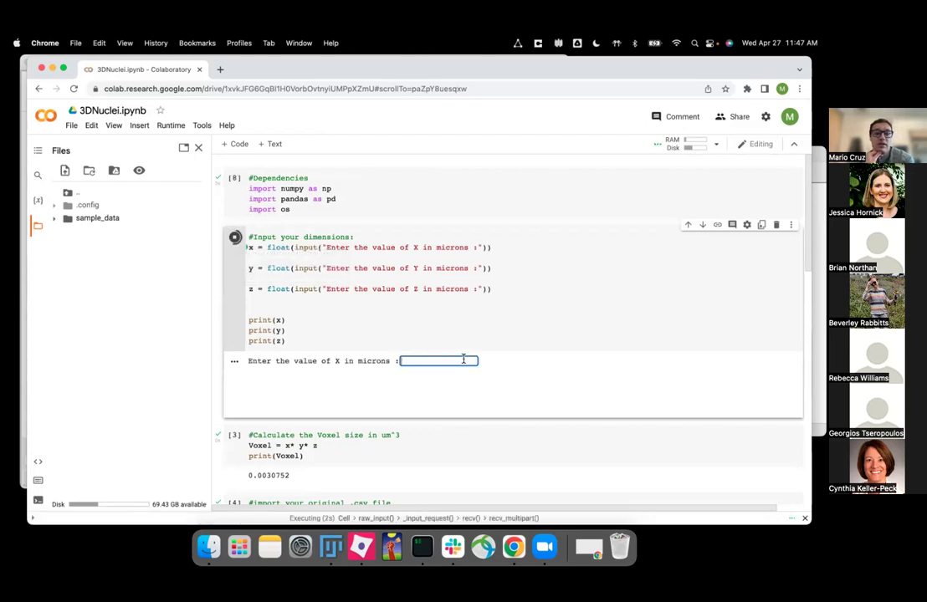
type("0.124")
key("Return")
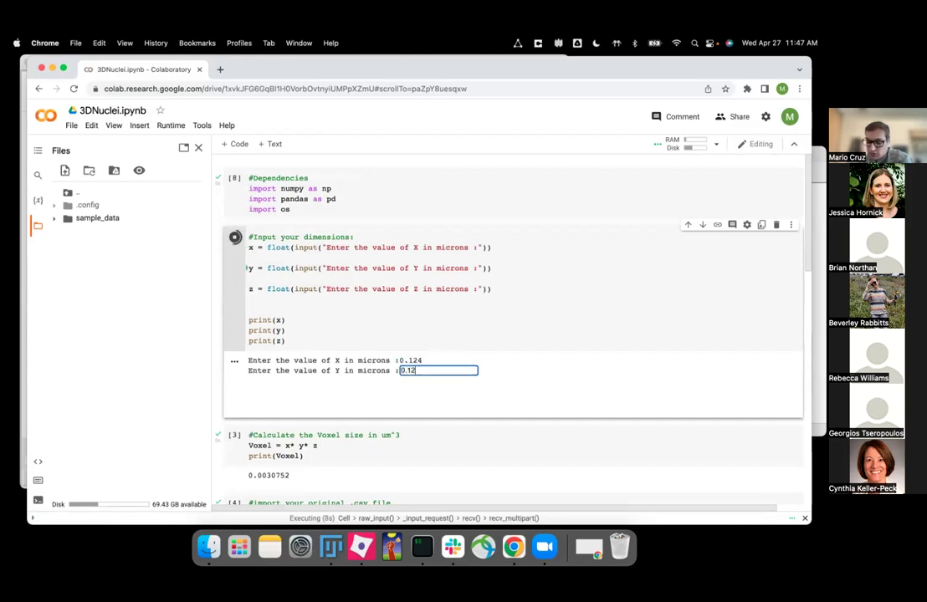
key("Return")
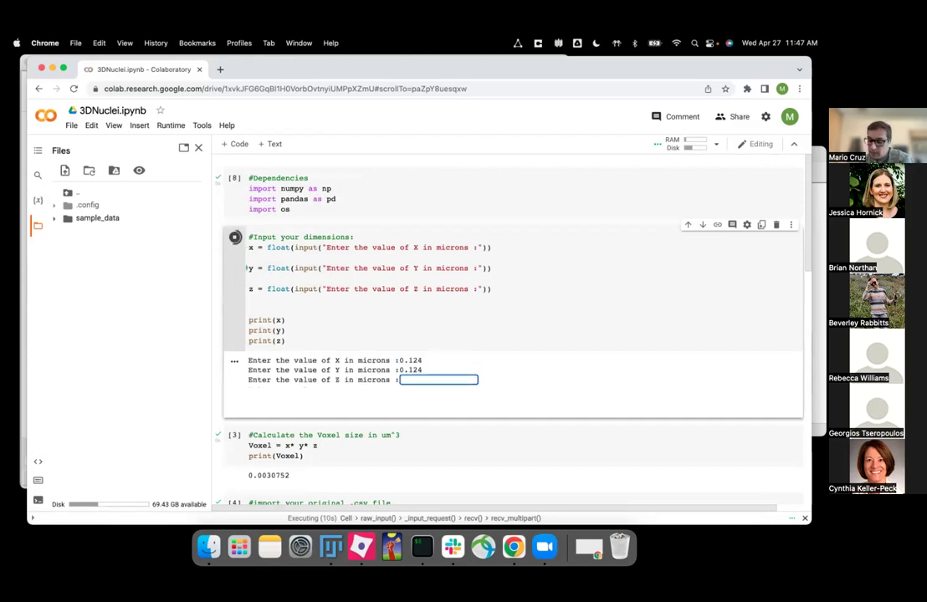
key("Return")
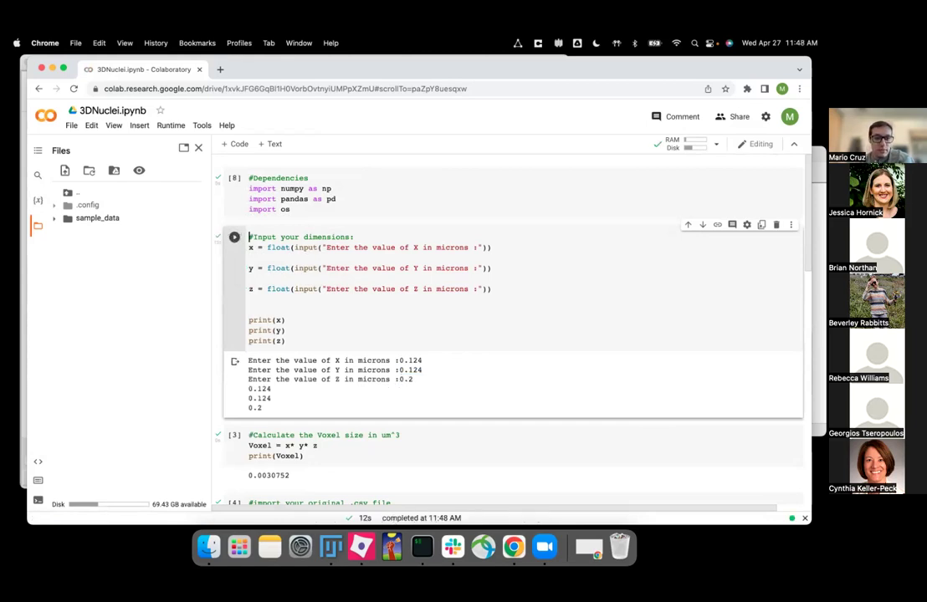
left_click_drag(272, 408, 250, 386)
Run the cell that calculates the voxel size in cubic microns and highlight its printed result
scroll(302, 389, "down", 2)
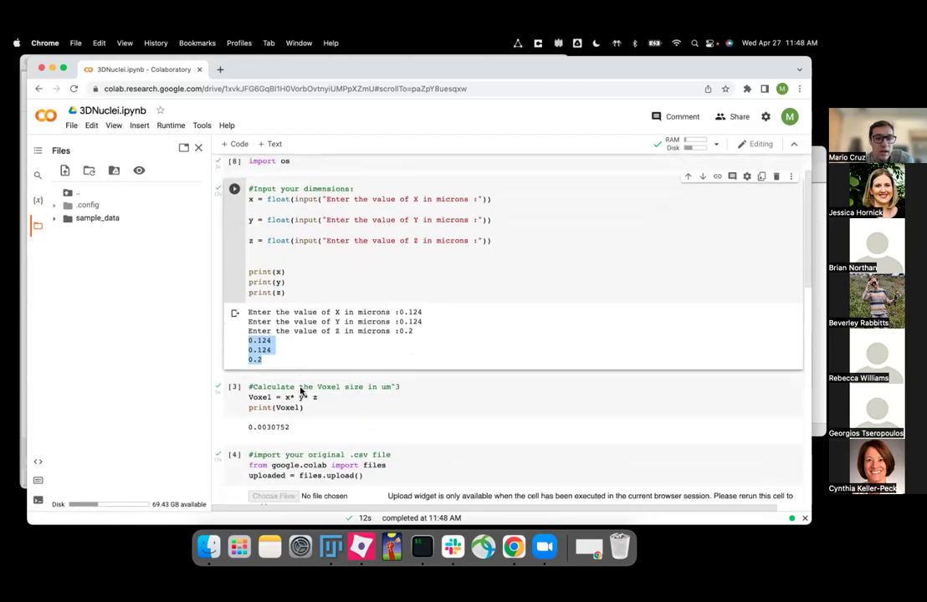
scroll(301, 390, "down", 2)
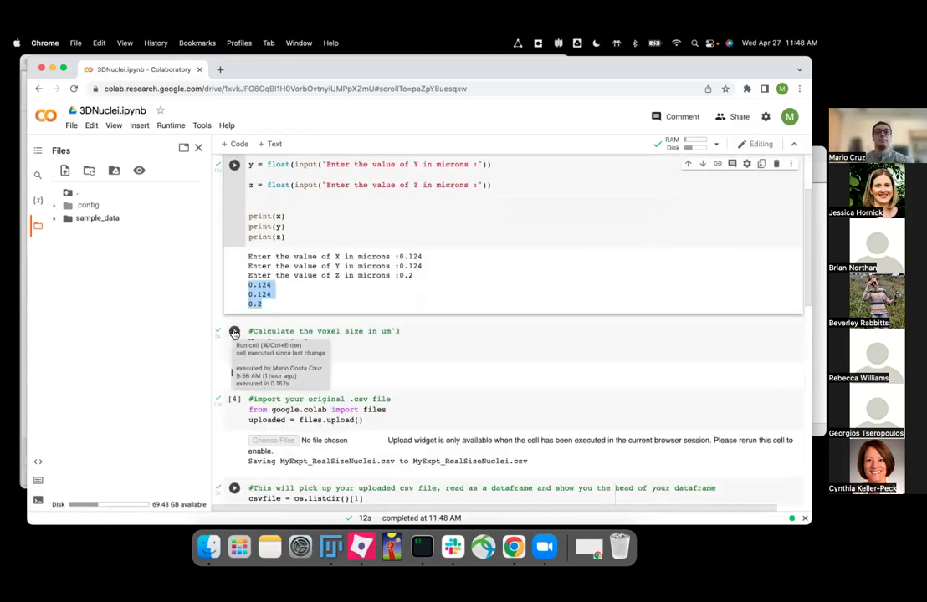
left_click(235, 332)
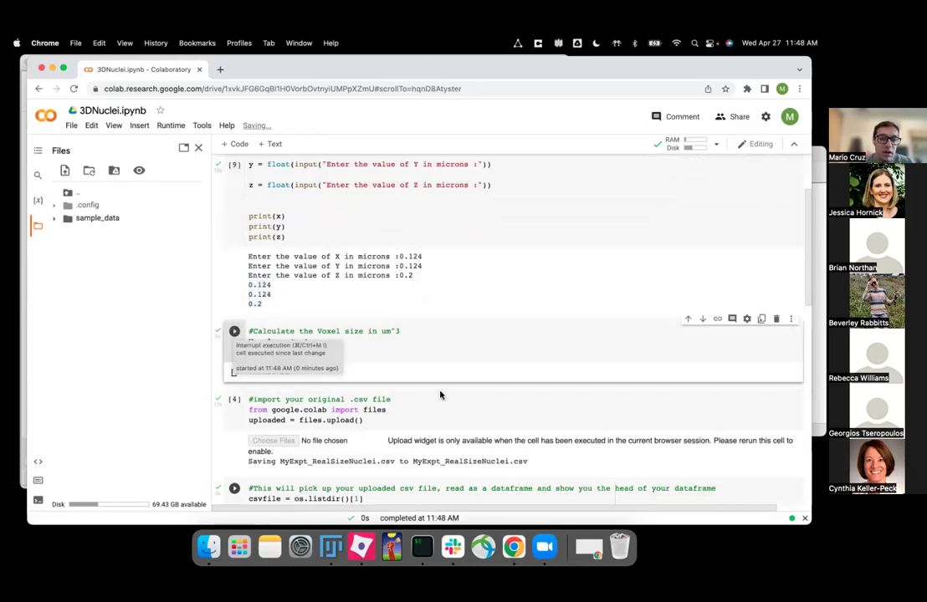
left_click_drag(311, 372, 252, 371)
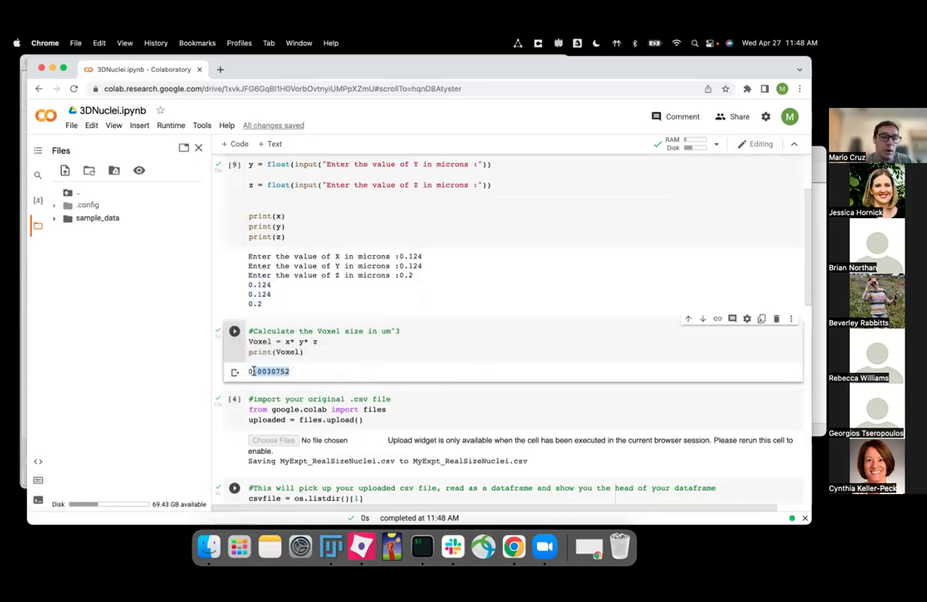
Run the cell that imports the original CSV file and open its file chooser for the upload
scroll(356, 397, "down", 3)
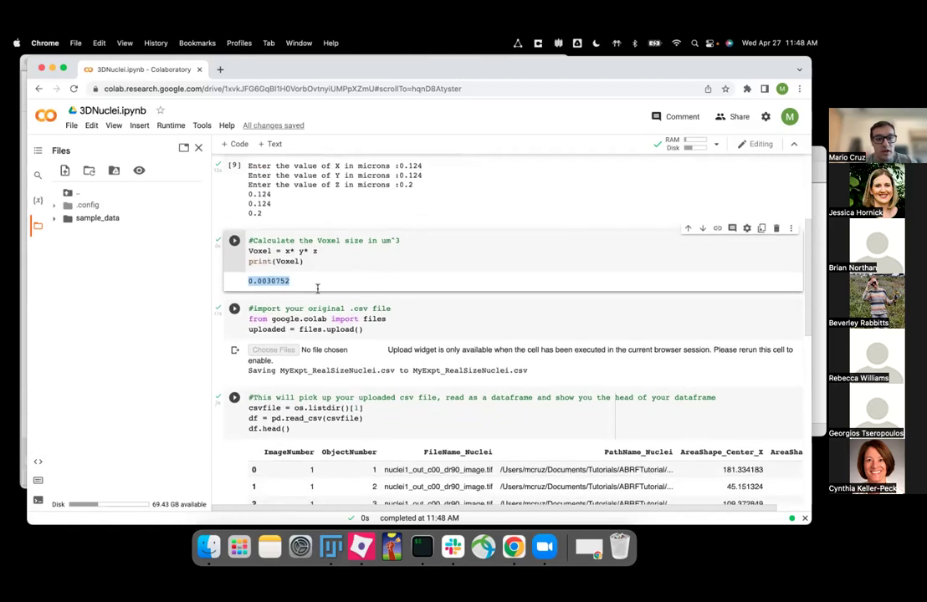
left_click(235, 309)
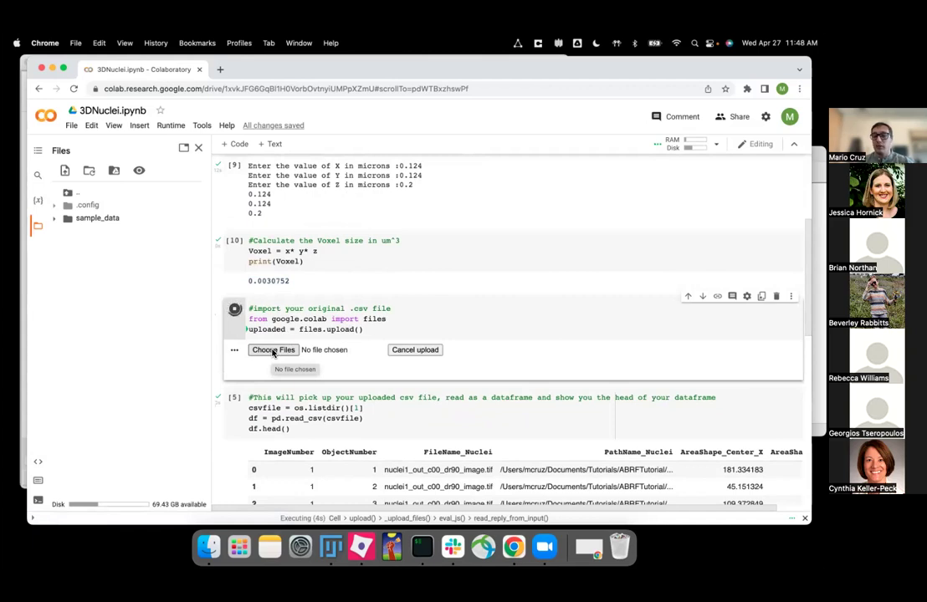
left_click(272, 351)
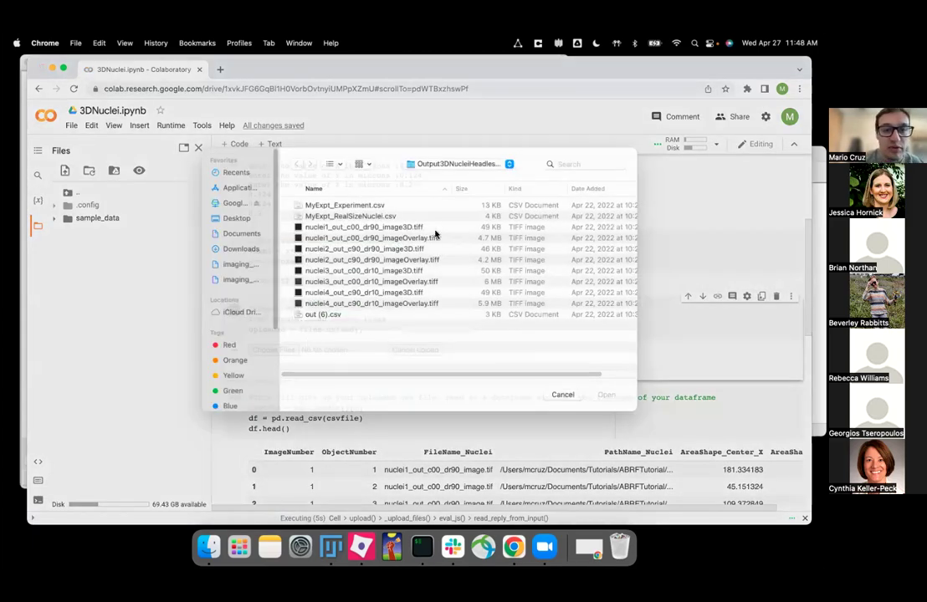
Upload MyExpt_RealSizeNuclei.csv to the notebook, briefly checking CellProfiler's spreadsheet export settings before confirming the file
left_click(387, 228)
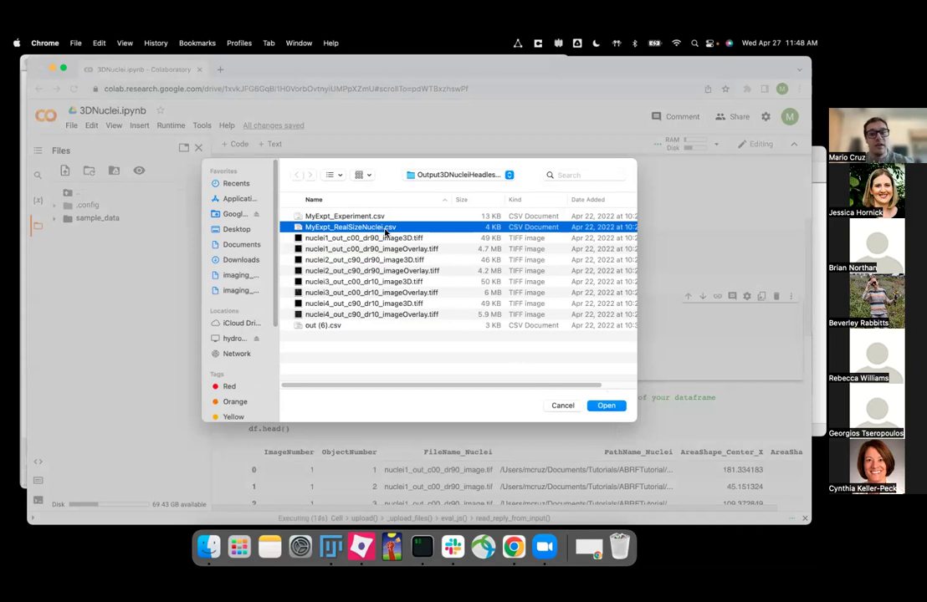
left_click(360, 548)
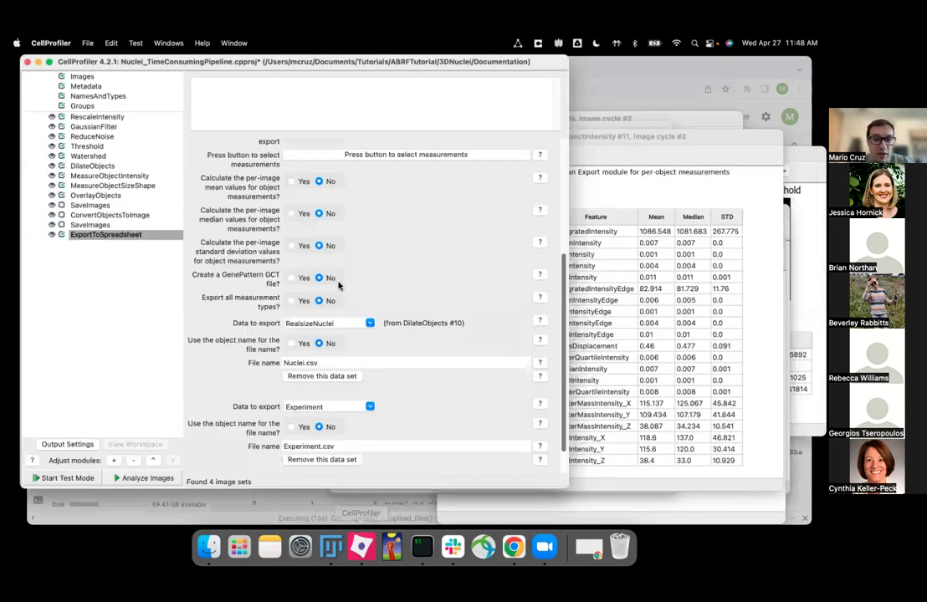
scroll(346, 285, "up", 4)
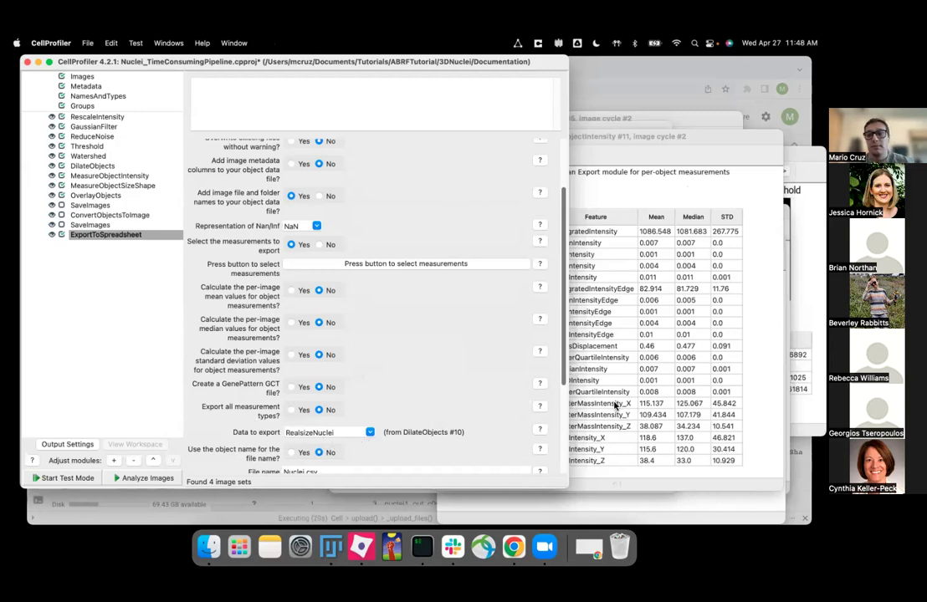
left_click(514, 548)
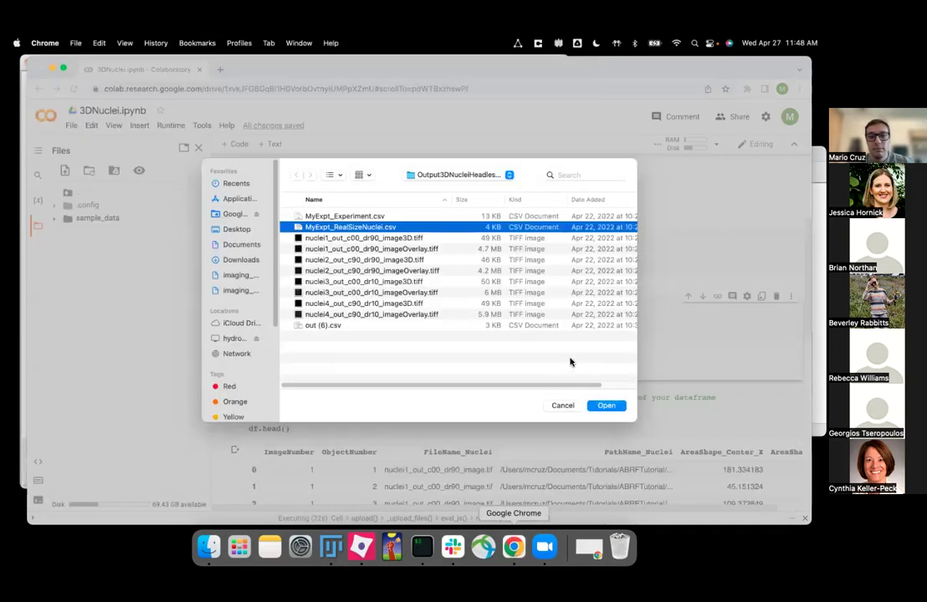
left_click(605, 407)
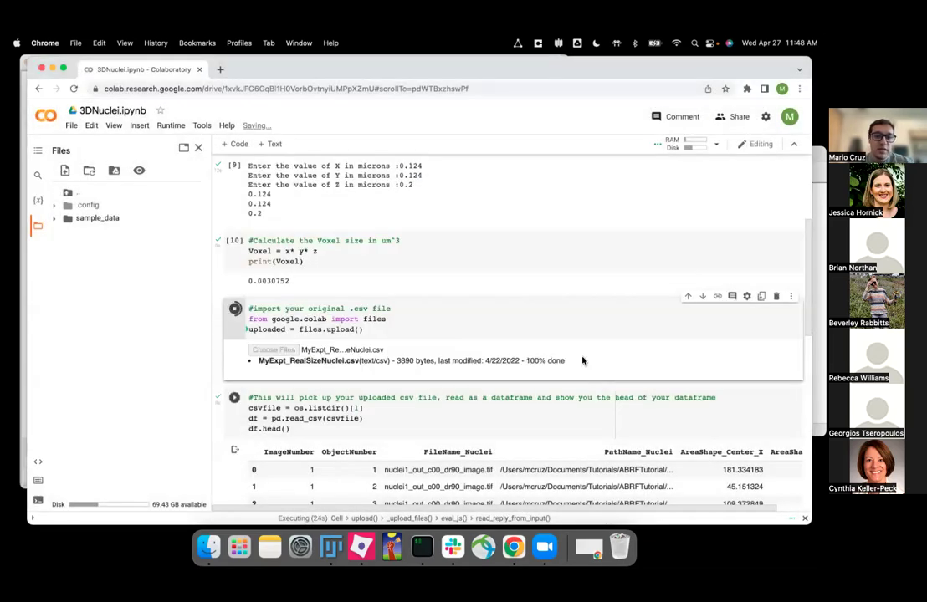
left_click_drag(529, 370, 413, 374)
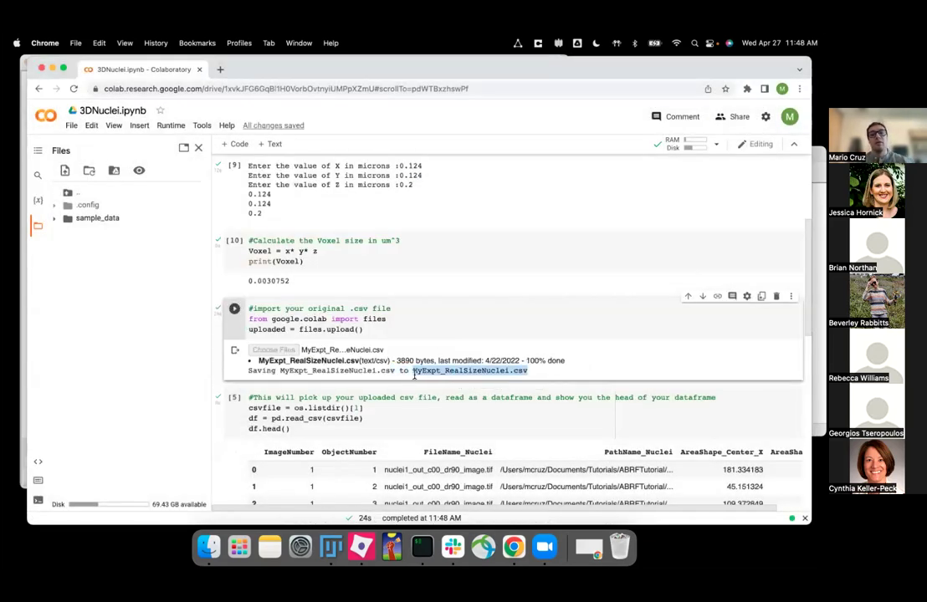
Run the notebook cell that reads the uploaded CSV as a dataframe and shows its head
scroll(376, 338, "down", 1)
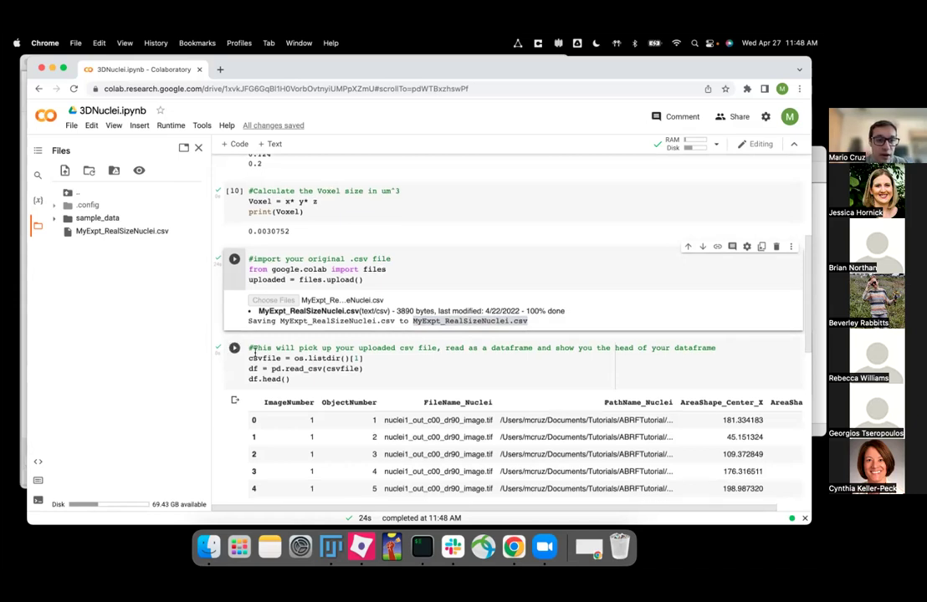
scroll(251, 343, "down", 1)
scroll(234, 335, "down", 1)
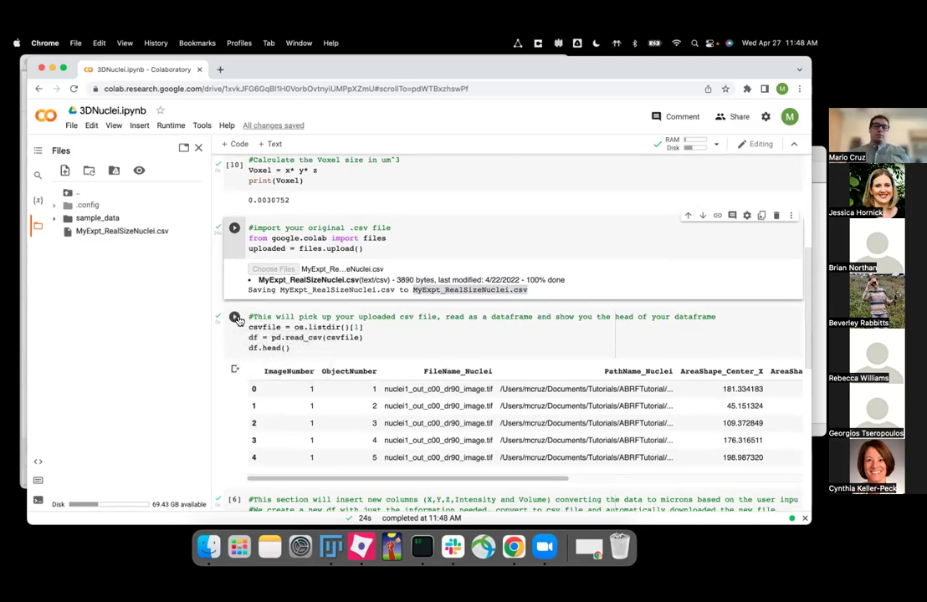
left_click(236, 318)
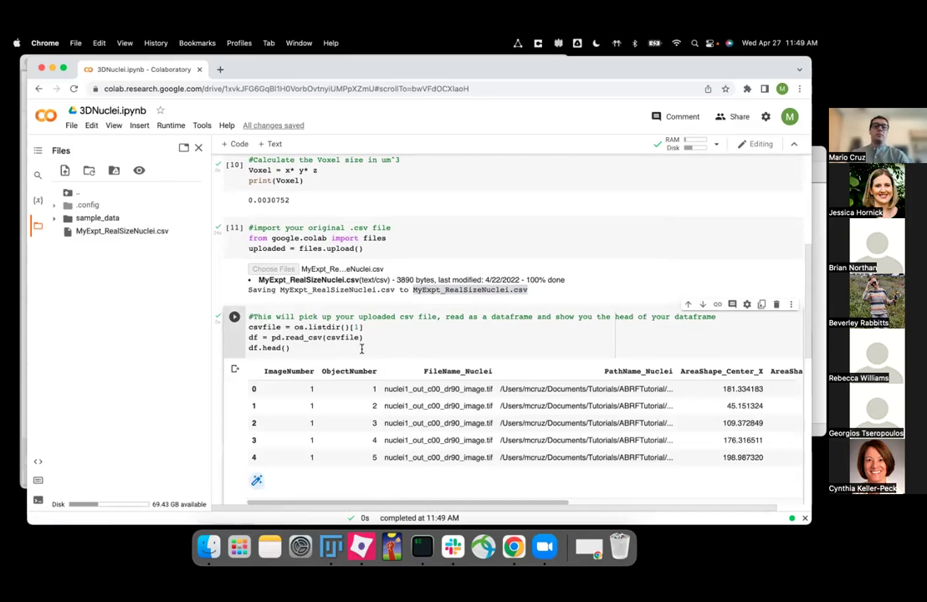
Run the cell that inserts the X, Y, Z, Intensity and Volume columns in microns and downloads out.csv
scroll(368, 355, "down", 3)
left_click_drag(374, 399, 350, 385)
scroll(352, 385, "down", 2)
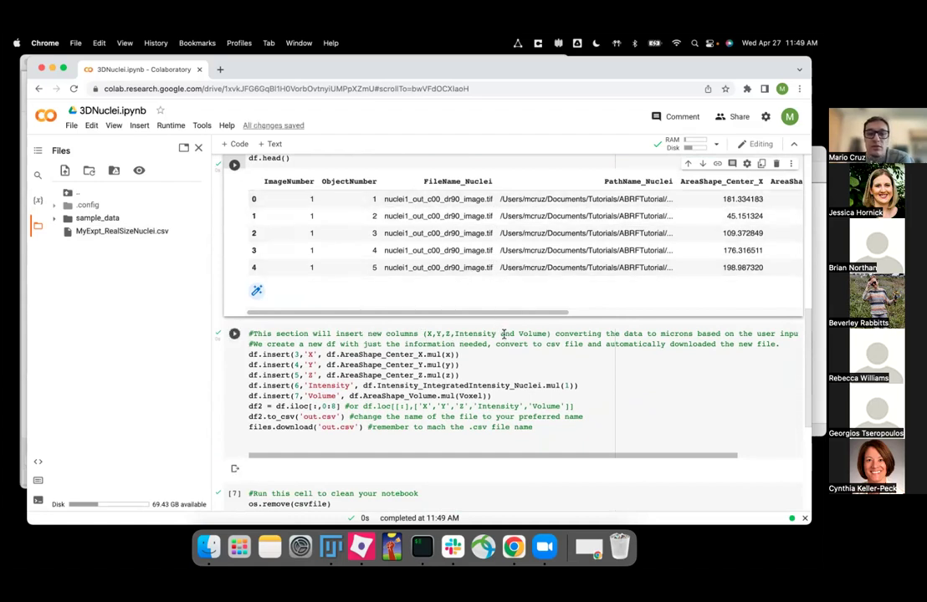
left_click(309, 355)
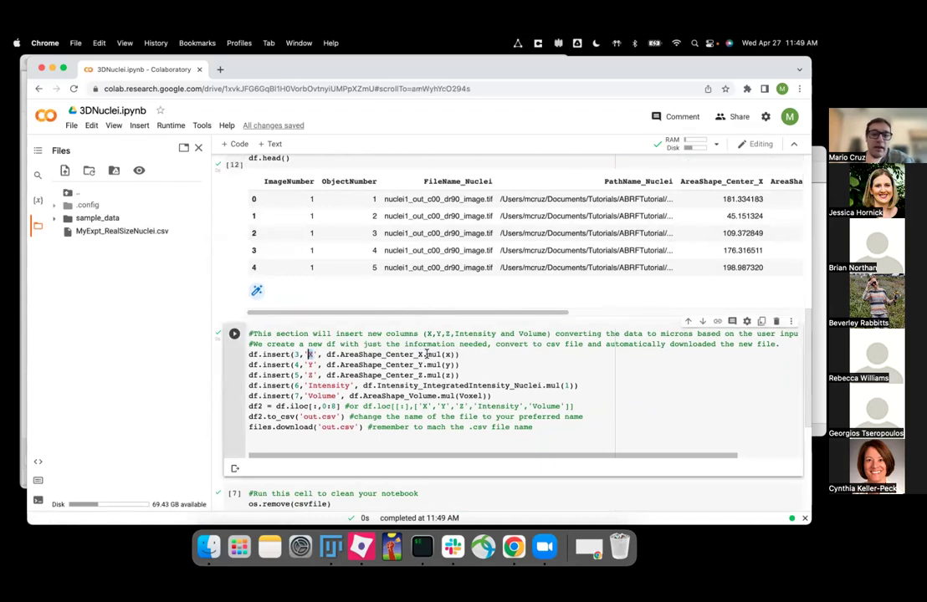
scroll(427, 355, "up", 15)
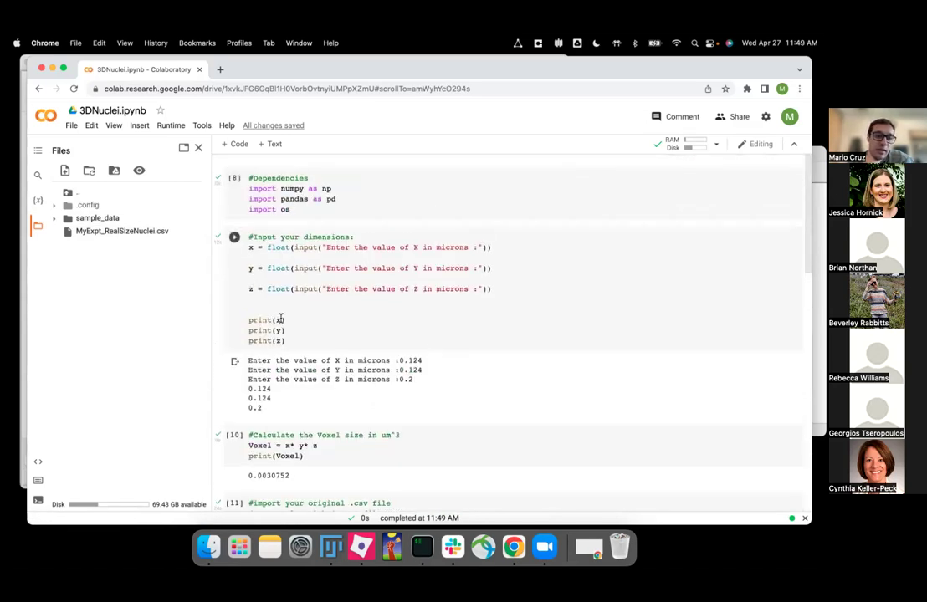
scroll(301, 333, "down", 15)
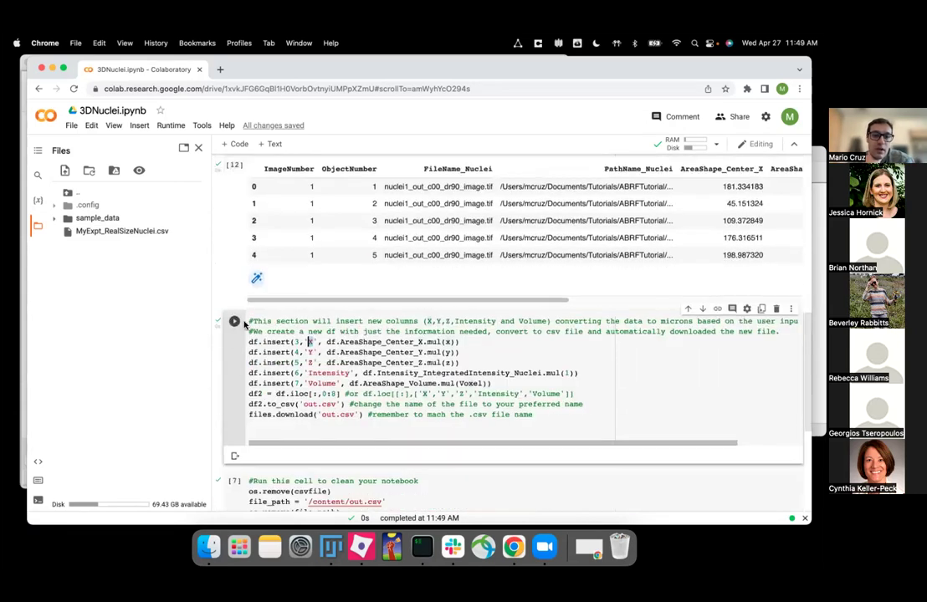
left_click(236, 322)
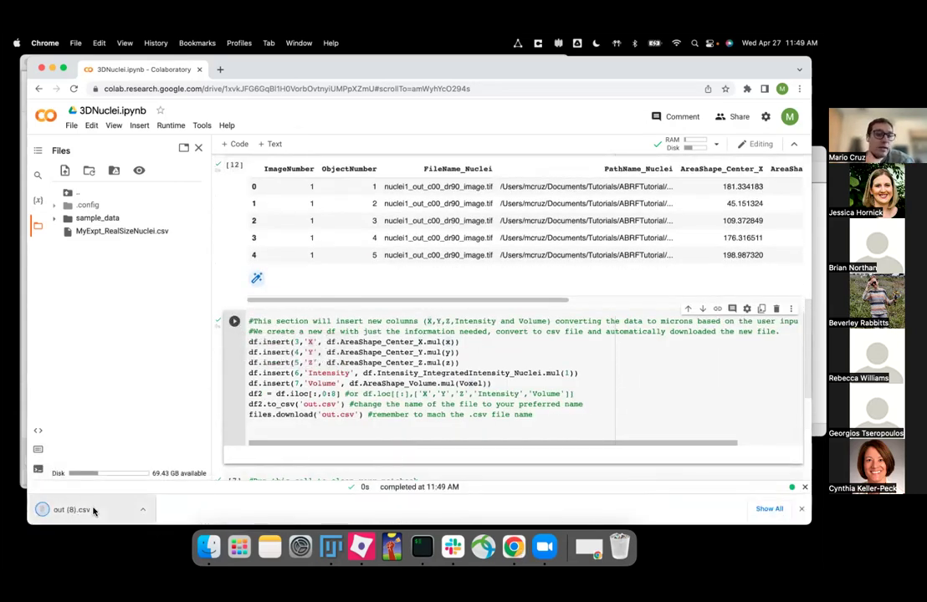
Open the downloaded out (8).csv in Numbers and examine the ImageNumber, ObjectNumber and FileName_Nuclei columns
scroll(201, 442, "down", 2)
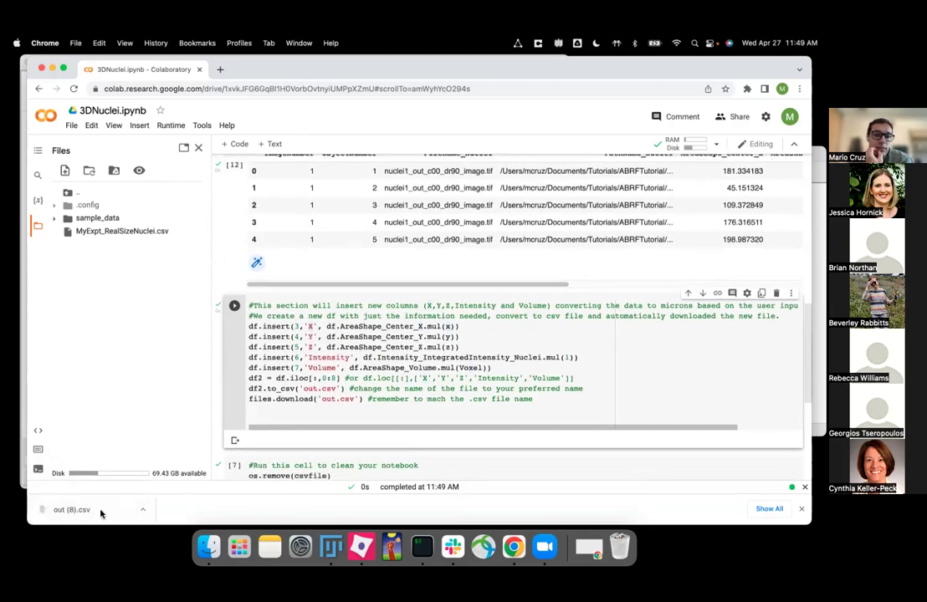
left_click(83, 512)
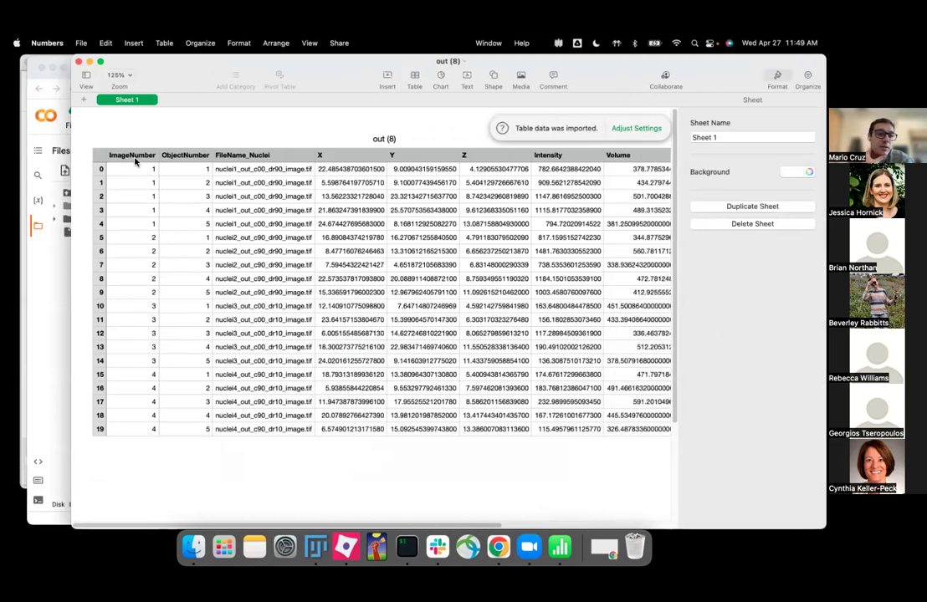
left_click(135, 162)
left_click(185, 156)
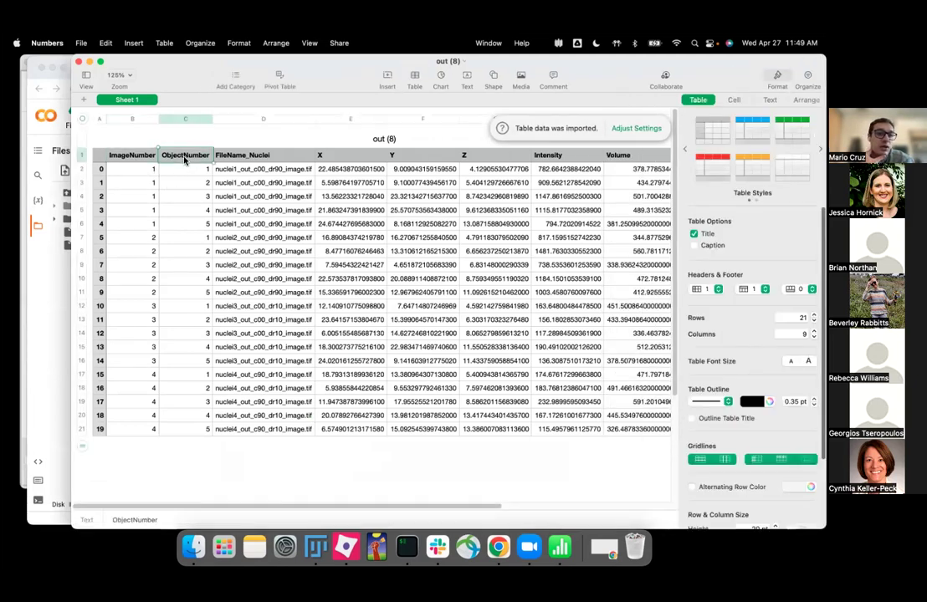
left_click(260, 159)
left_click_drag(263, 178, 269, 211)
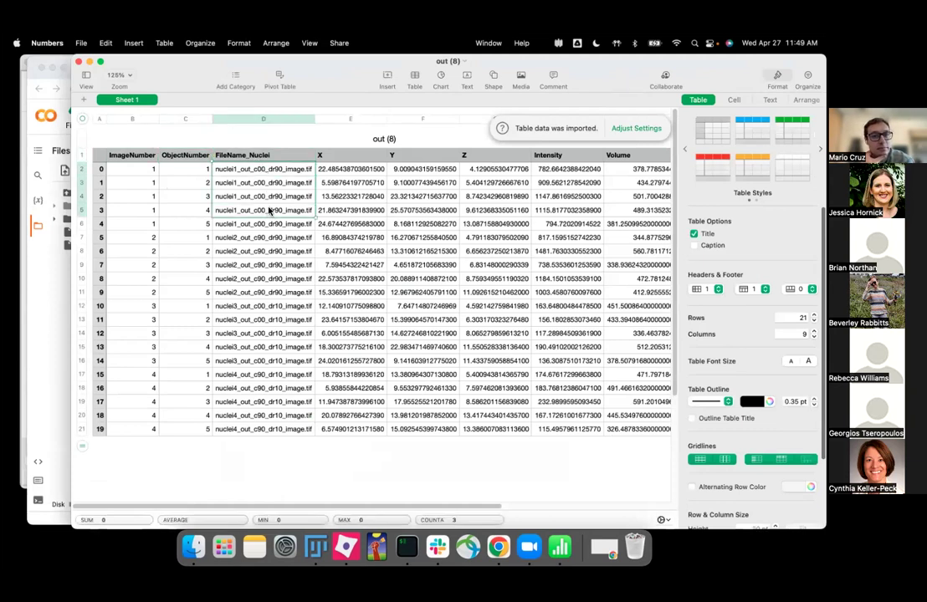
Examine the converted values in the X column of the table, and close the spreadsheet
left_click(336, 159)
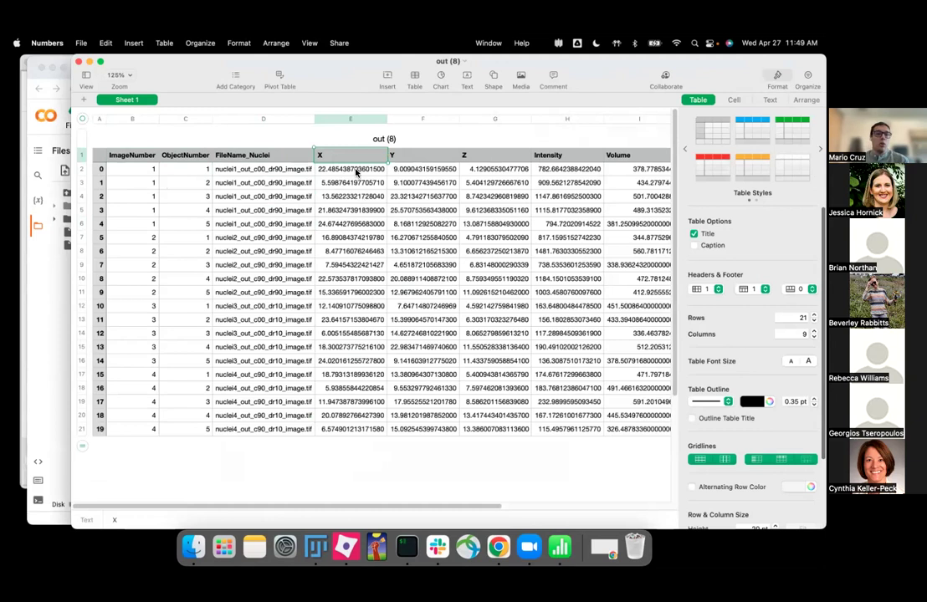
left_click_drag(351, 169, 350, 196)
left_click_drag(353, 241, 350, 441)
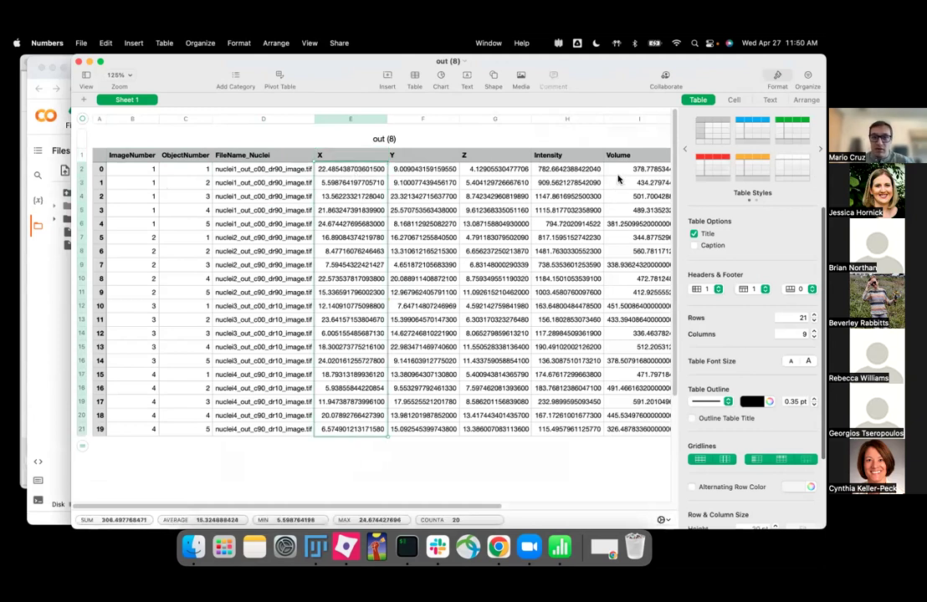
left_click(384, 450)
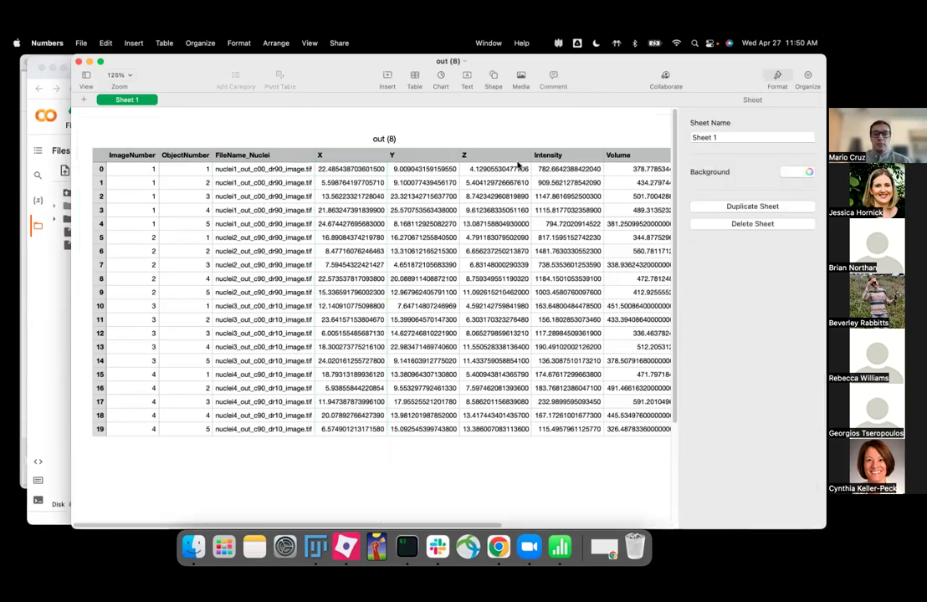
left_click(79, 63)
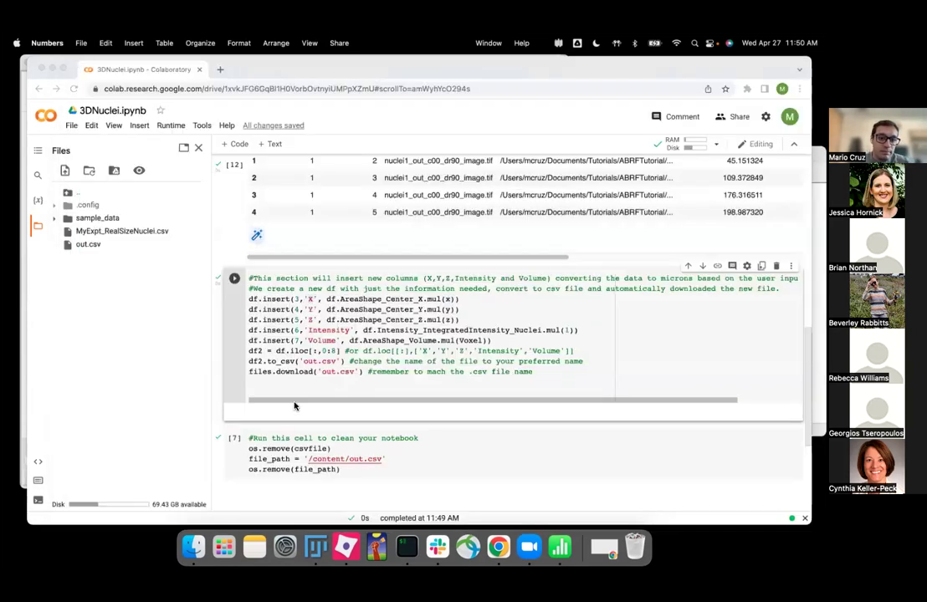
Run the clean-up cell that removes the uploaded CSV and out.csv, and reload the notebook to check its file list
left_click(468, 487)
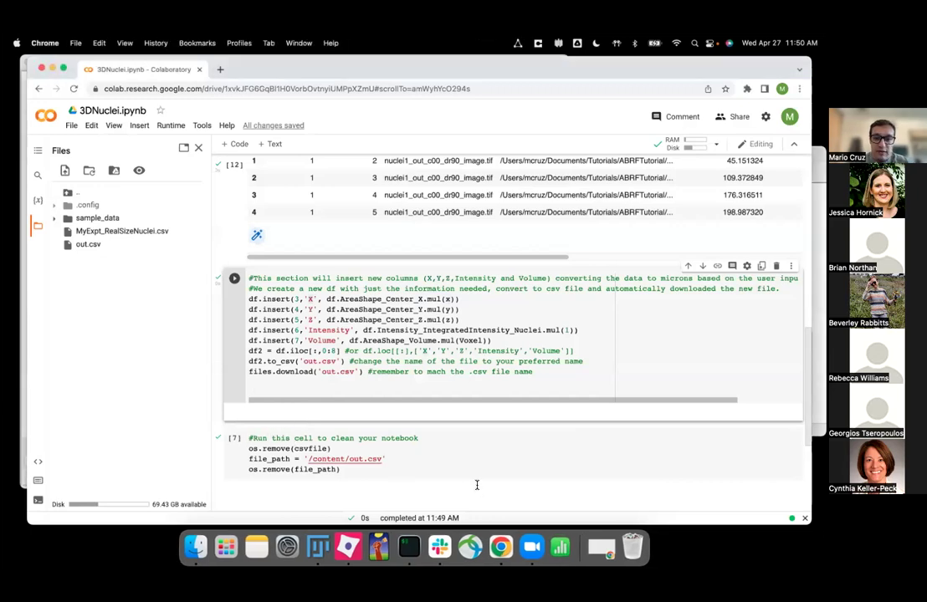
left_click(235, 441)
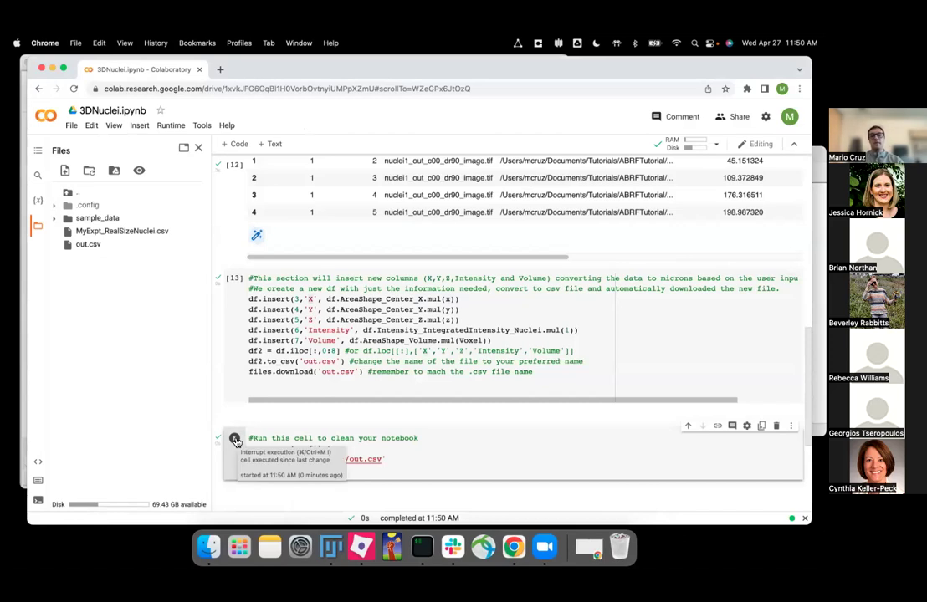
left_click(73, 89)
left_click(445, 240)
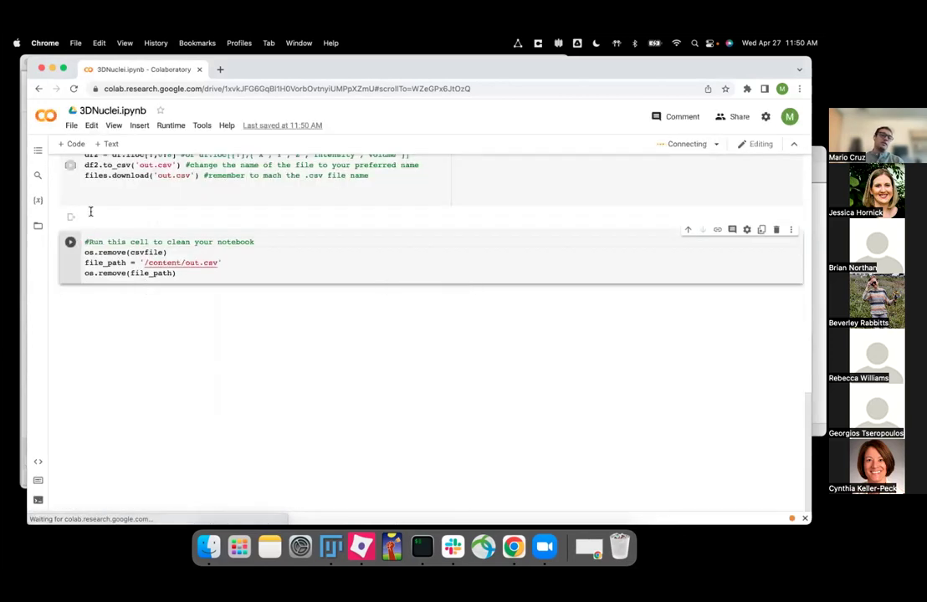
left_click(38, 226)
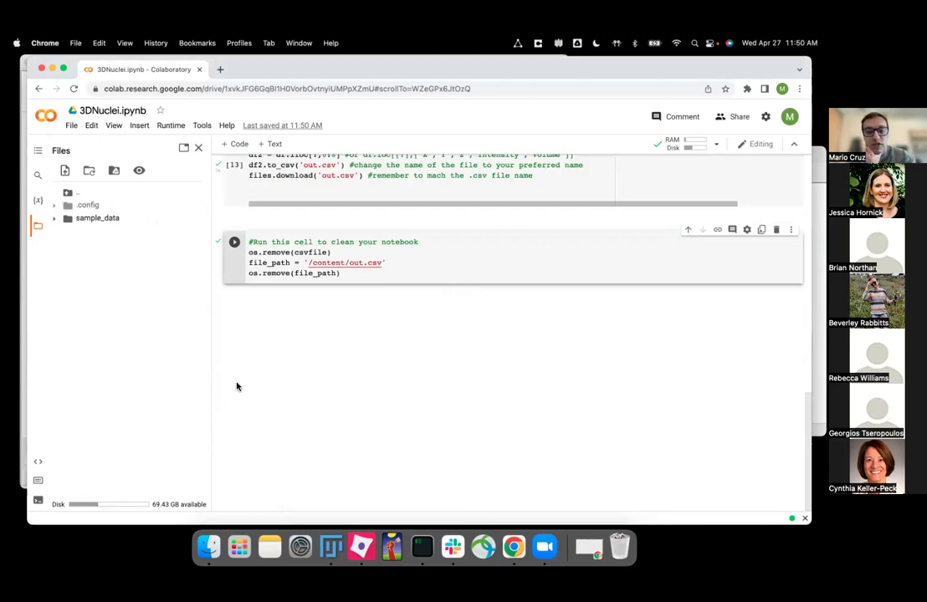
View the GIF "Projections of nuclei3_out_c00_dr10_image3D" in Preview and Chrome, and close it
left_click(208, 549)
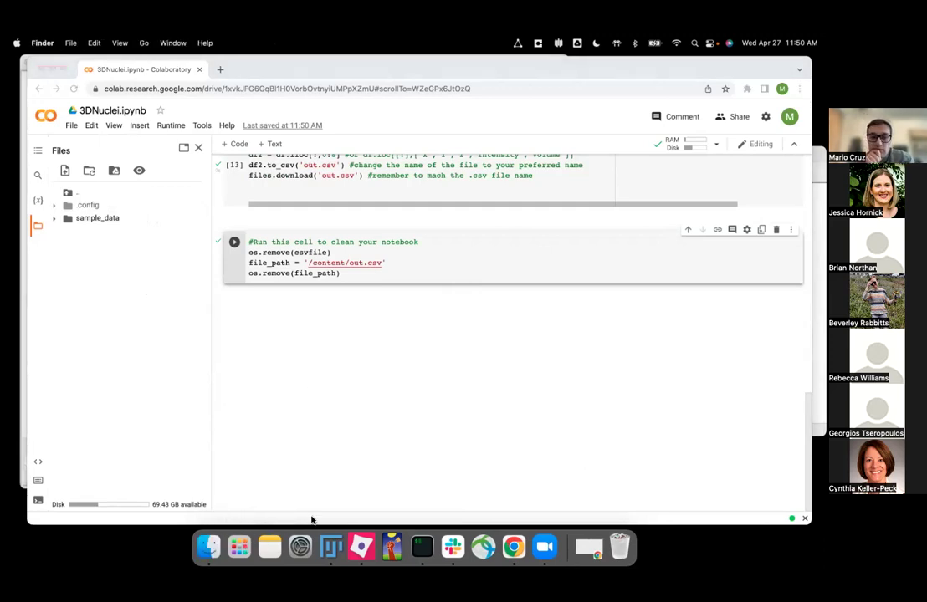
left_click(329, 549)
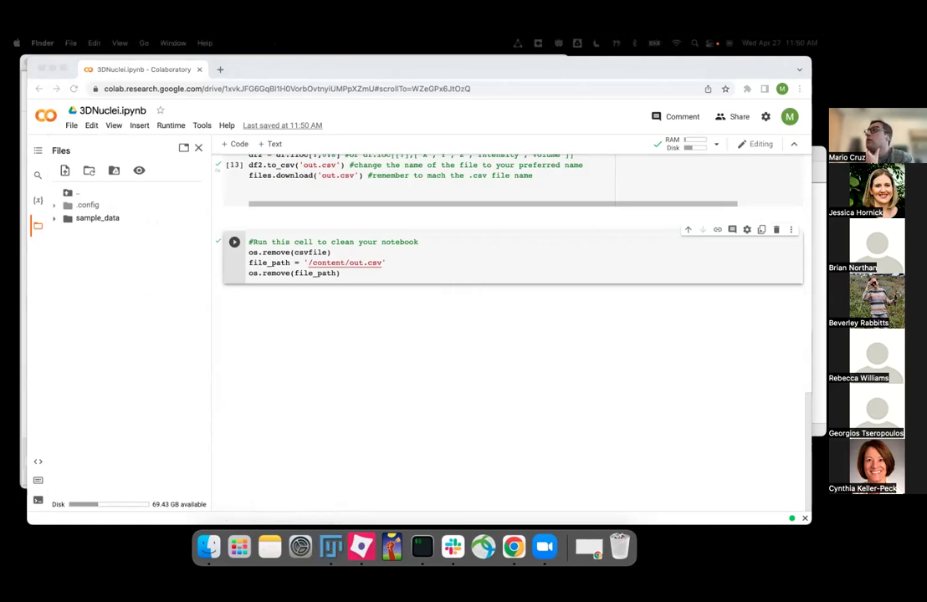
left_click_drag(348, 57, 382, 60)
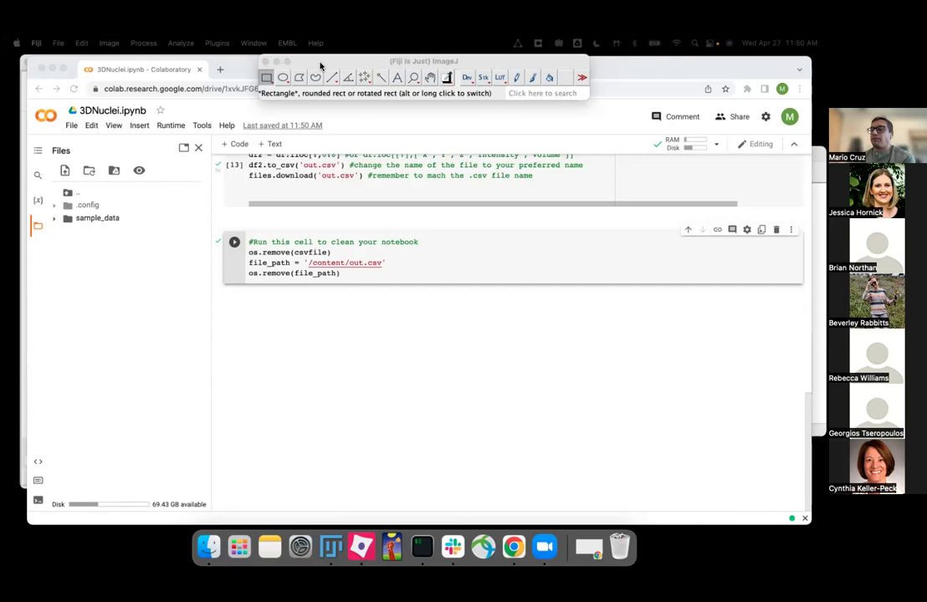
left_click(235, 57)
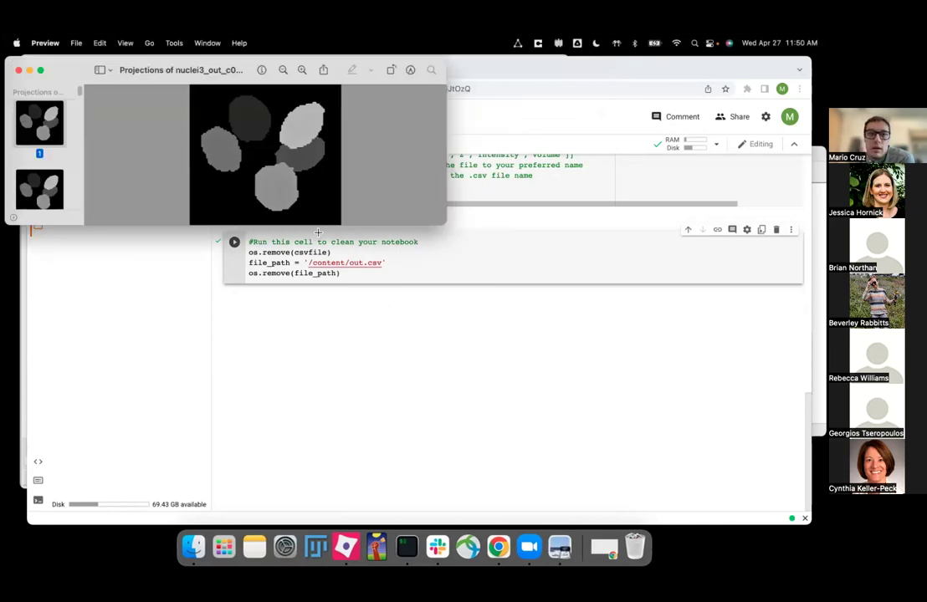
left_click(19, 70)
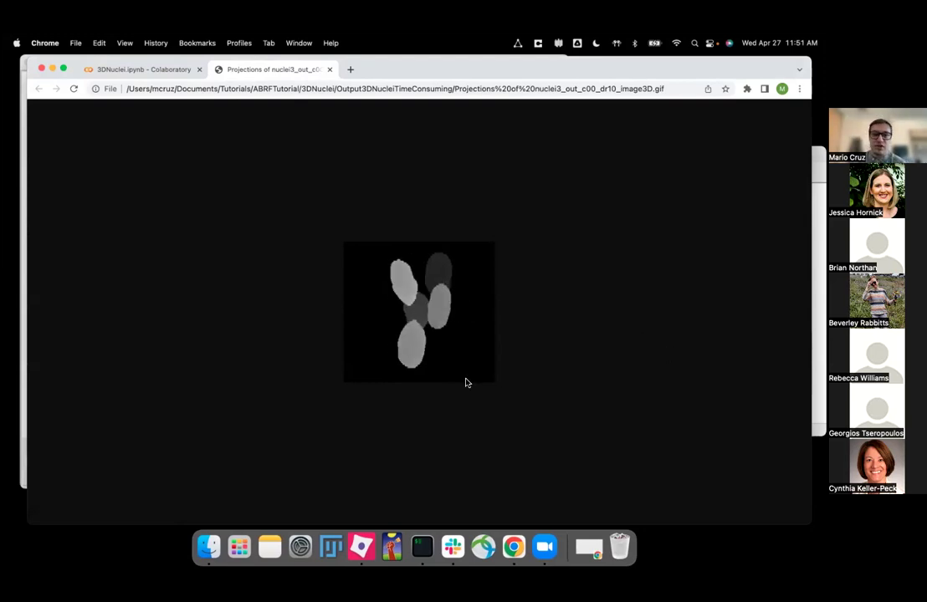
left_click(329, 69)
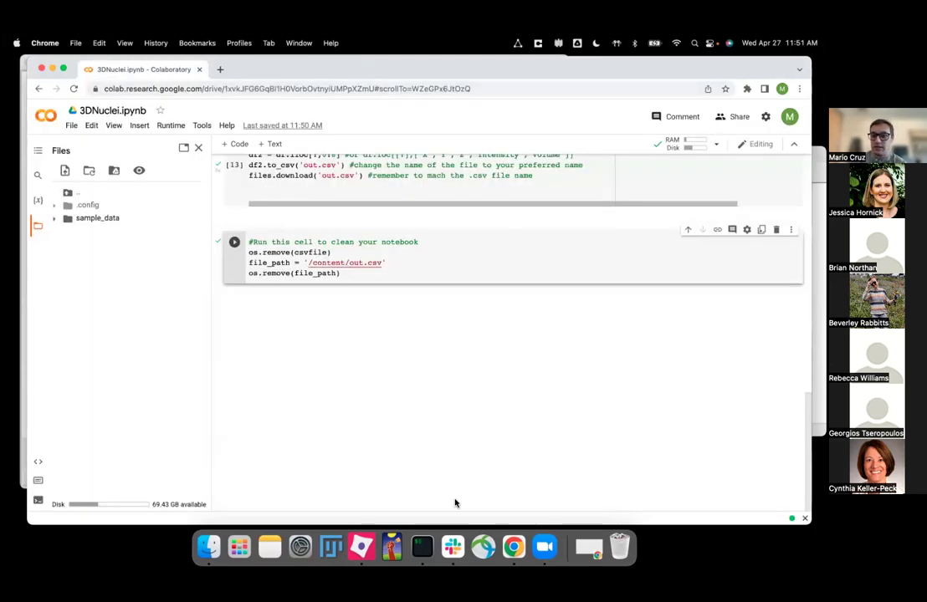
Switch to CellProfiler and review the ExportToSpreadsheet module's output location, filename prefix and measurement export settings
left_click(362, 548)
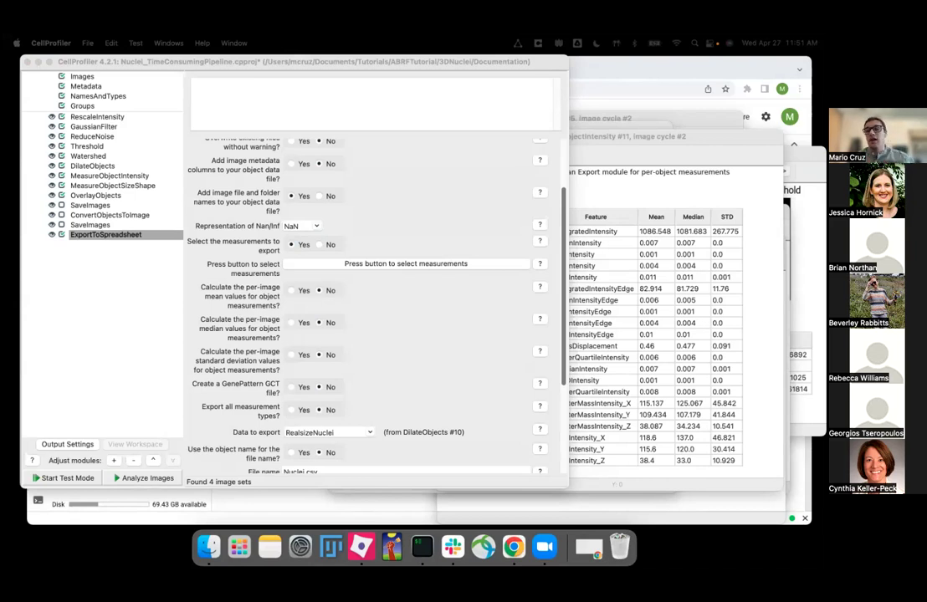
left_click_drag(625, 144, 645, 136)
left_click(420, 205)
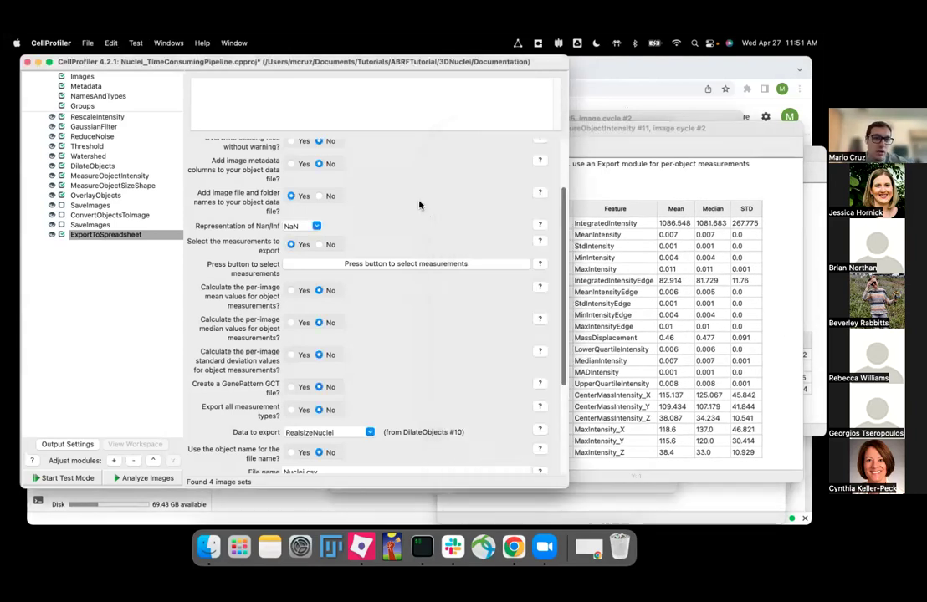
scroll(410, 214, "up", 5)
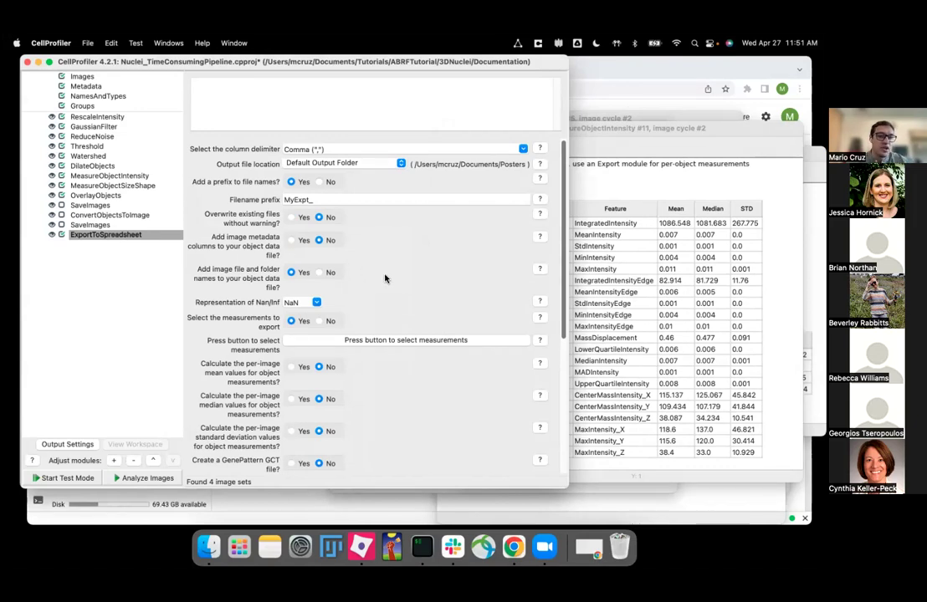
Review which RealsizeNuclei measurements are chosen for export, expanding its Number category down to Object
left_click(411, 347)
left_click(162, 157)
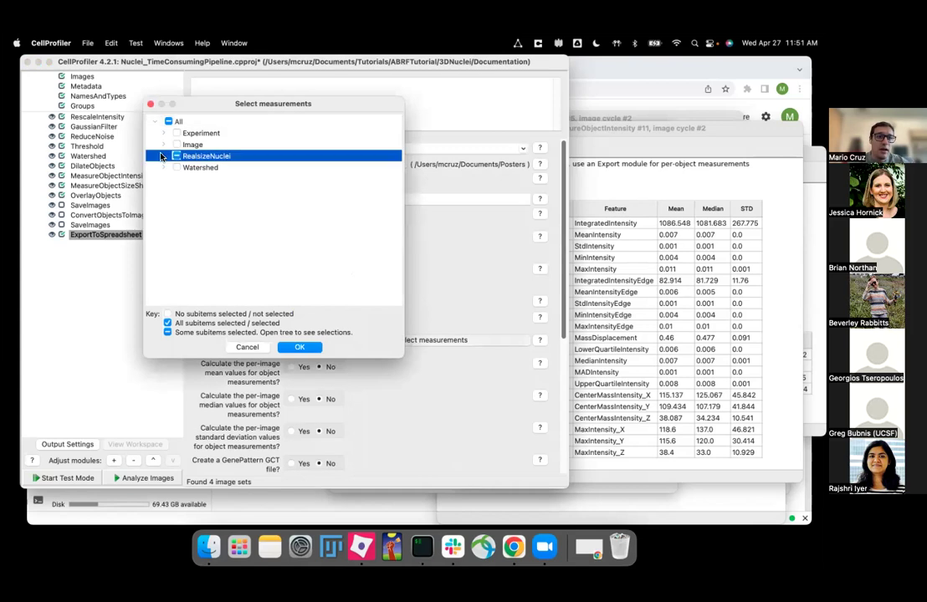
left_click(162, 157)
left_click(171, 205)
left_click(185, 202)
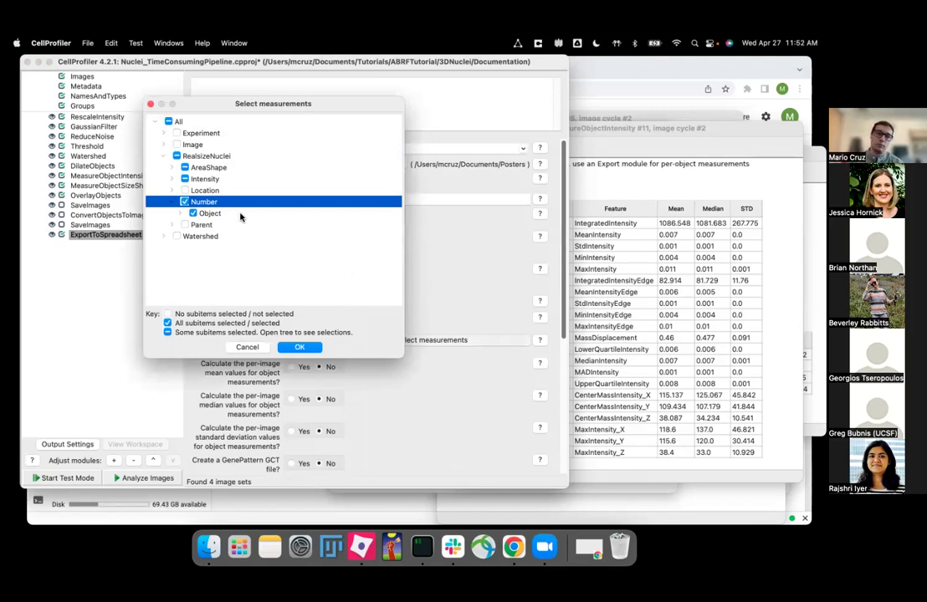
left_click(240, 217)
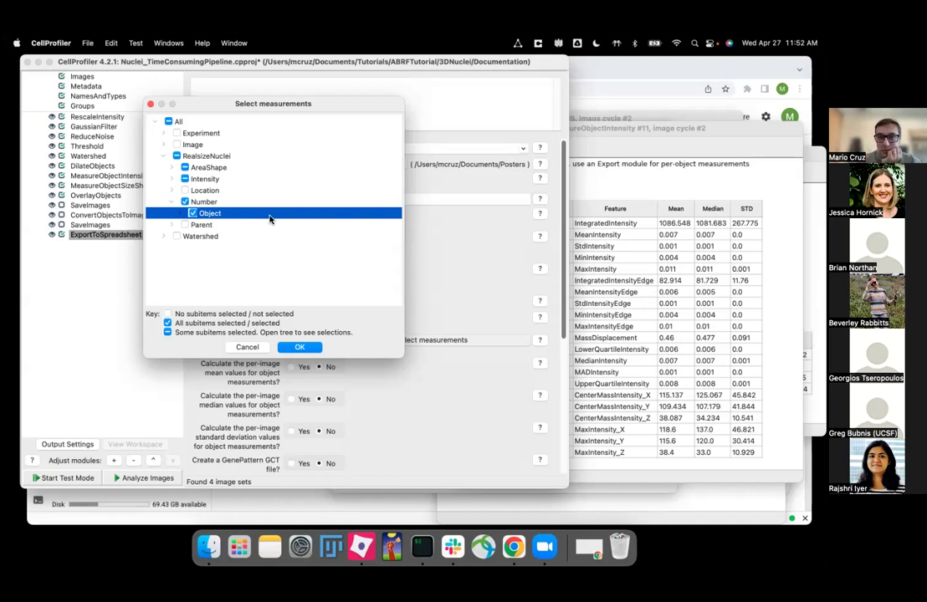
Switch to the 3DNuclei notebook in Chrome, look over its first cells, and close the browser window
left_click(611, 73)
scroll(517, 249, "up", 20)
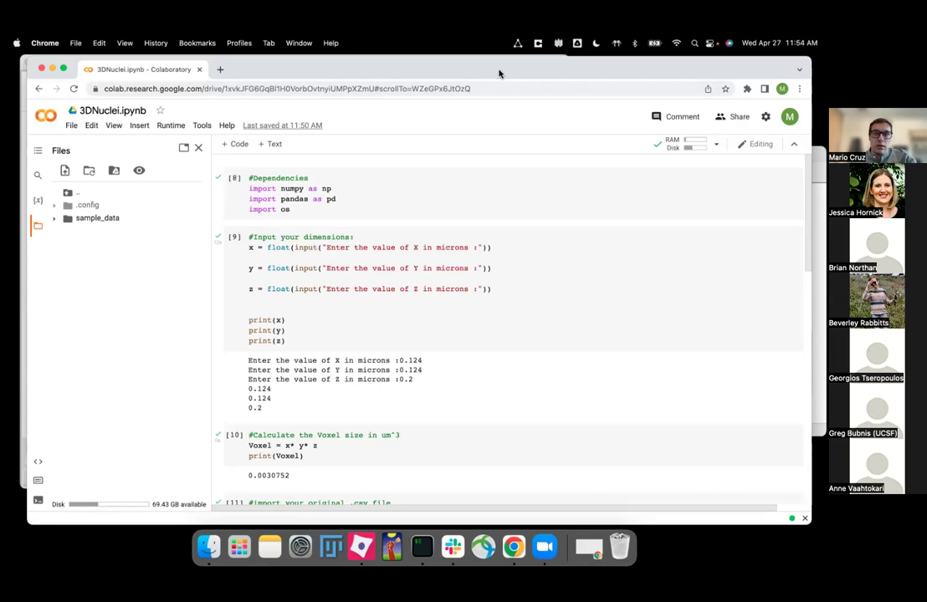
left_click(43, 69)
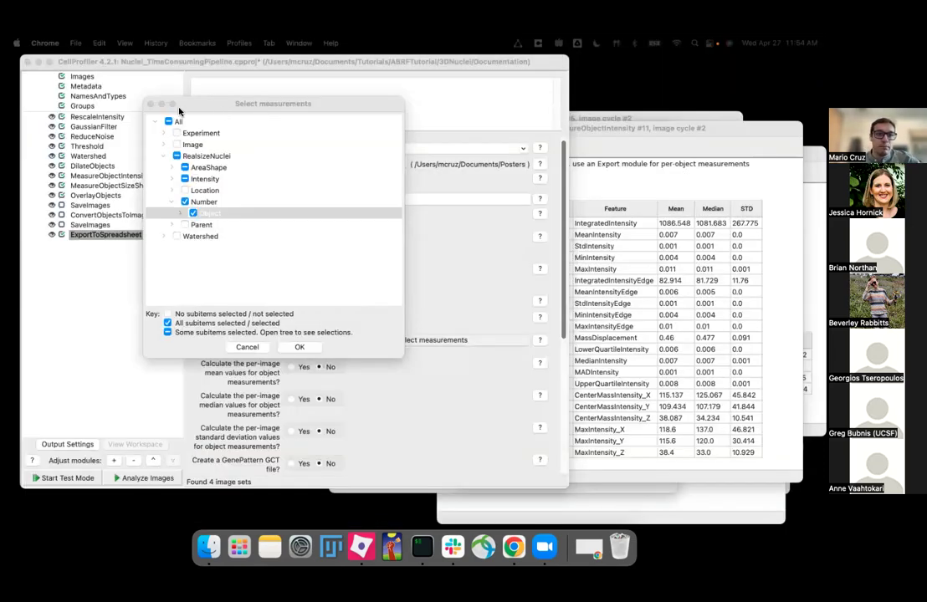
Dismiss the measurement selection in CellProfiler and close the Nuclei_TimeConsumingPipeline project without saving
left_click(151, 106)
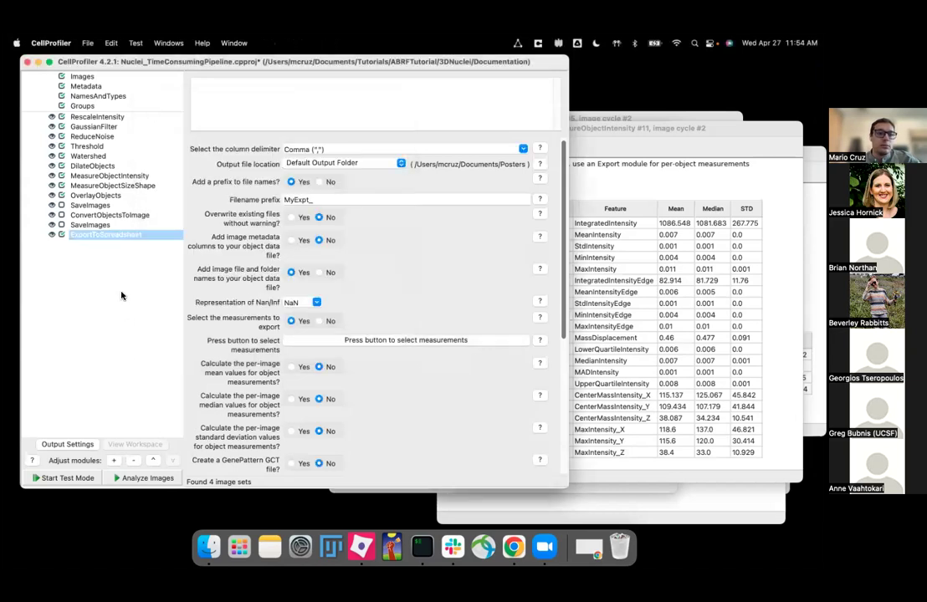
right_click(123, 293)
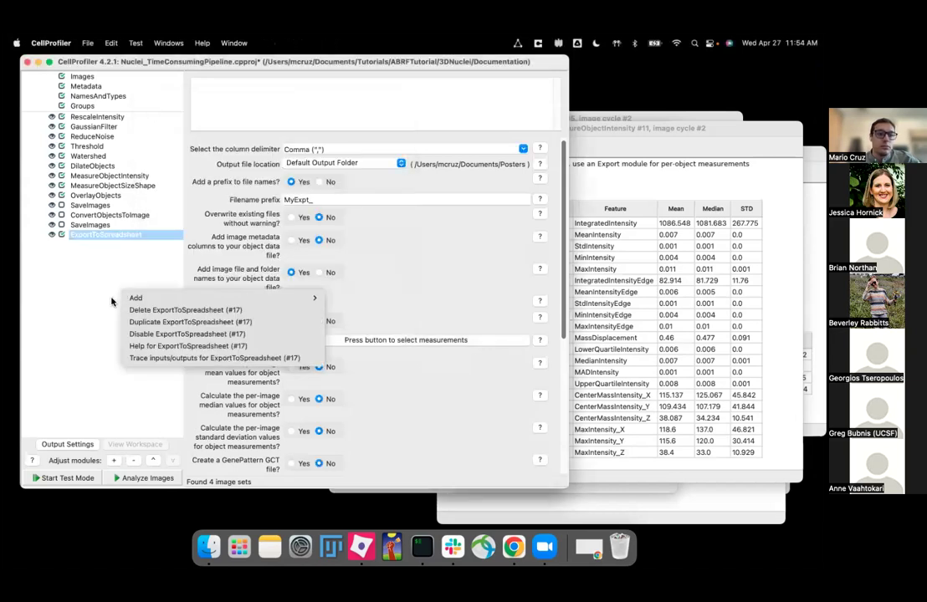
left_click(27, 62)
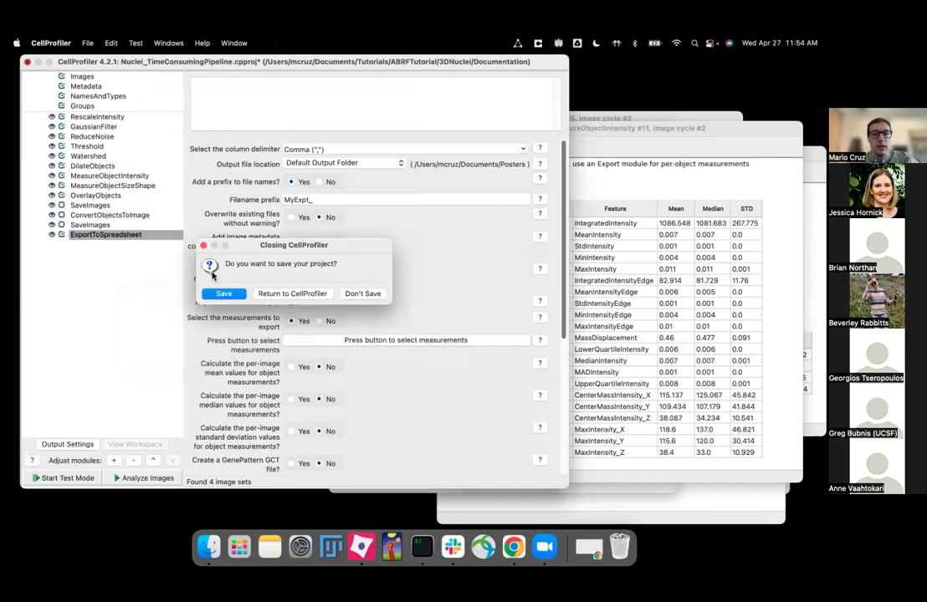
left_click(353, 296)
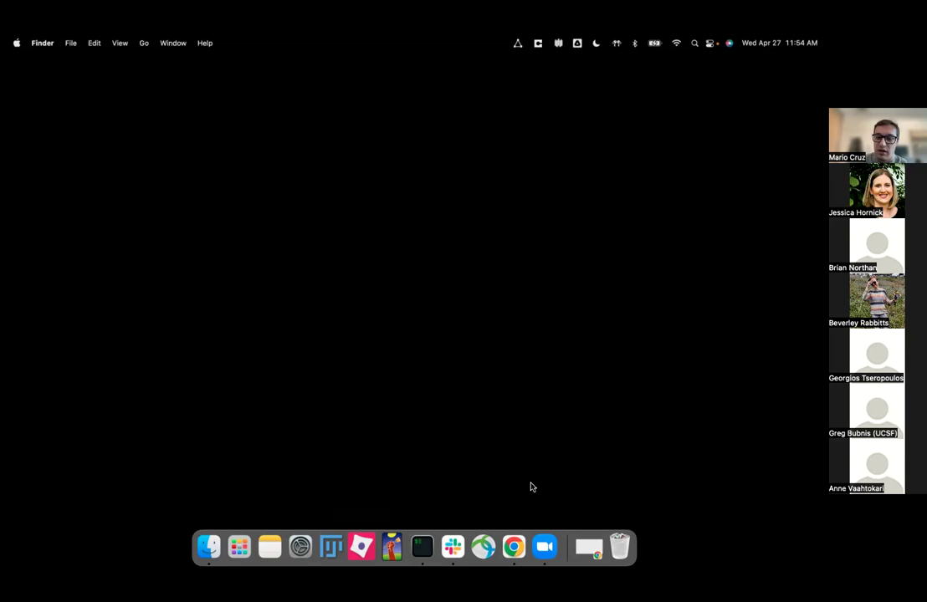
Relaunch CellProfiler with an empty project, dismiss the welcome screen, and reposition the main window
left_click(362, 547)
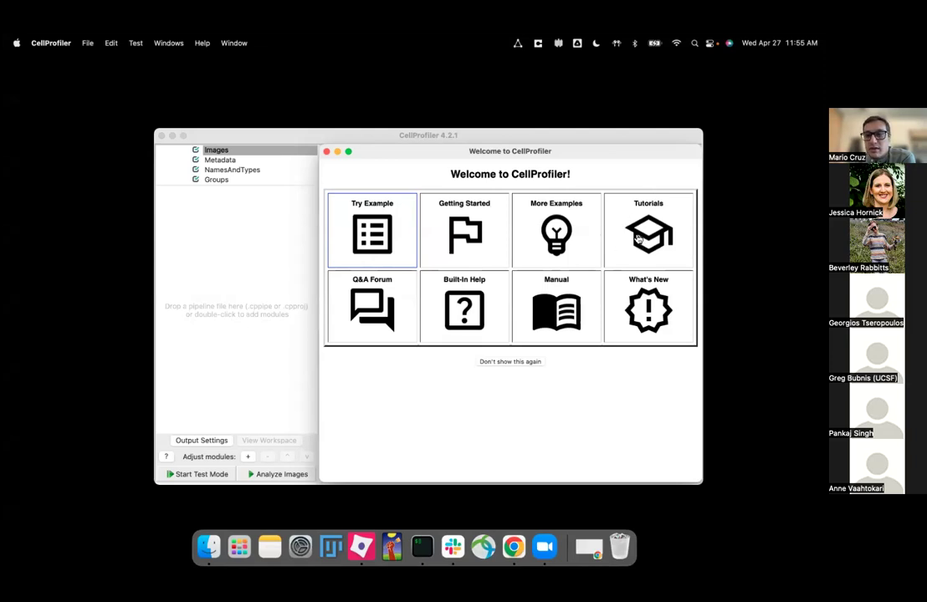
left_click(326, 152)
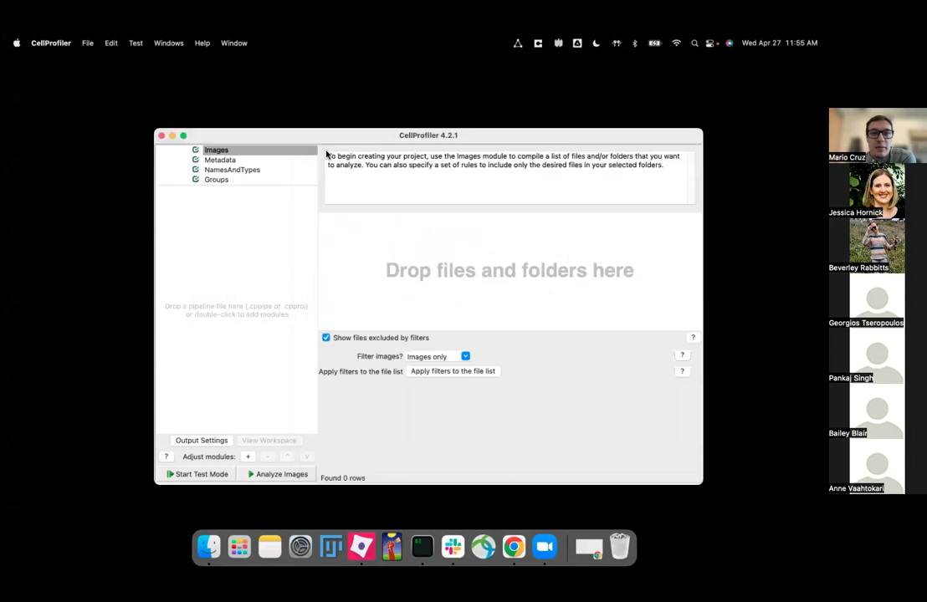
left_click_drag(327, 139, 302, 123)
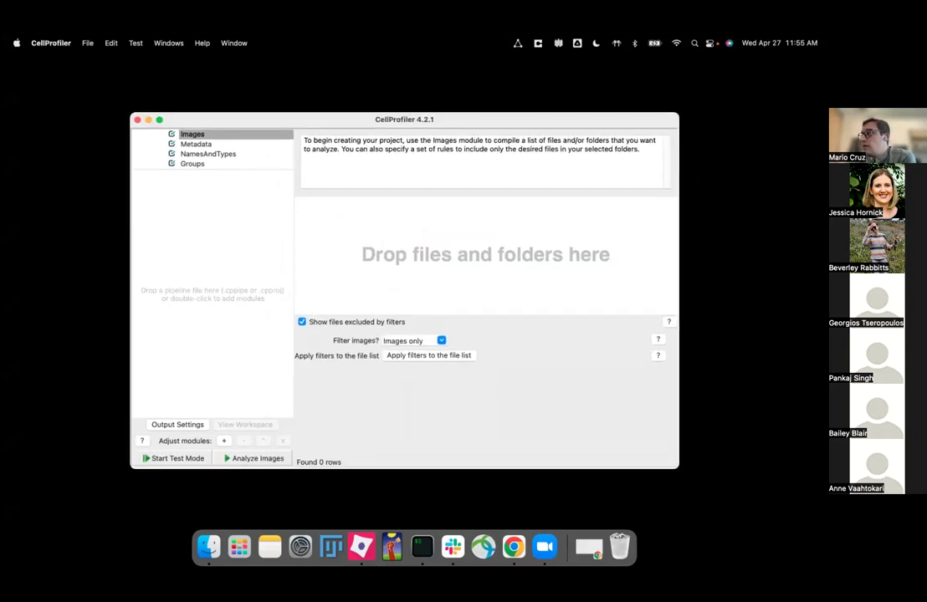
Add the InputFish folder with the four C. elegans fish TIFF images to the Images module and apply the Images only filter
left_click(208, 547)
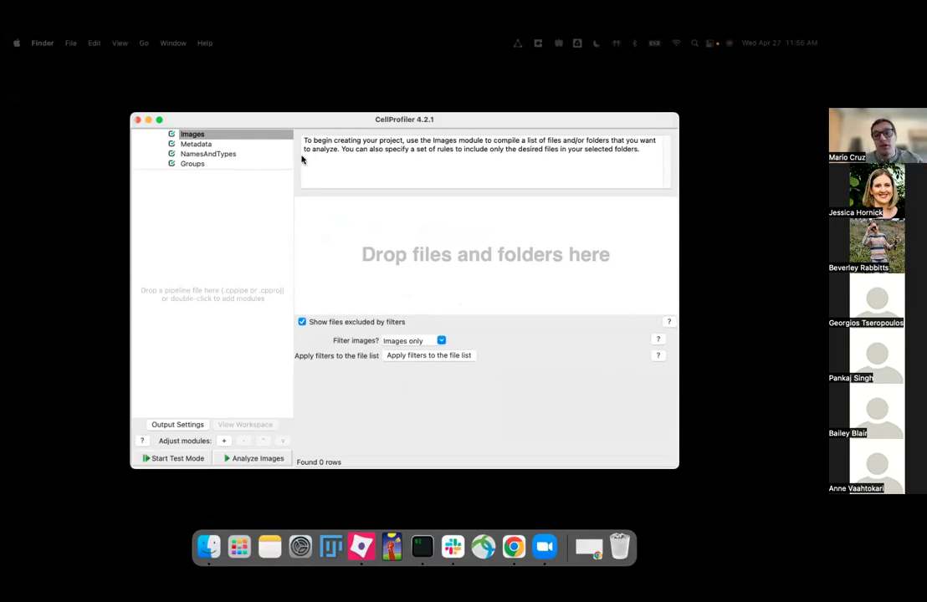
left_click(341, 119)
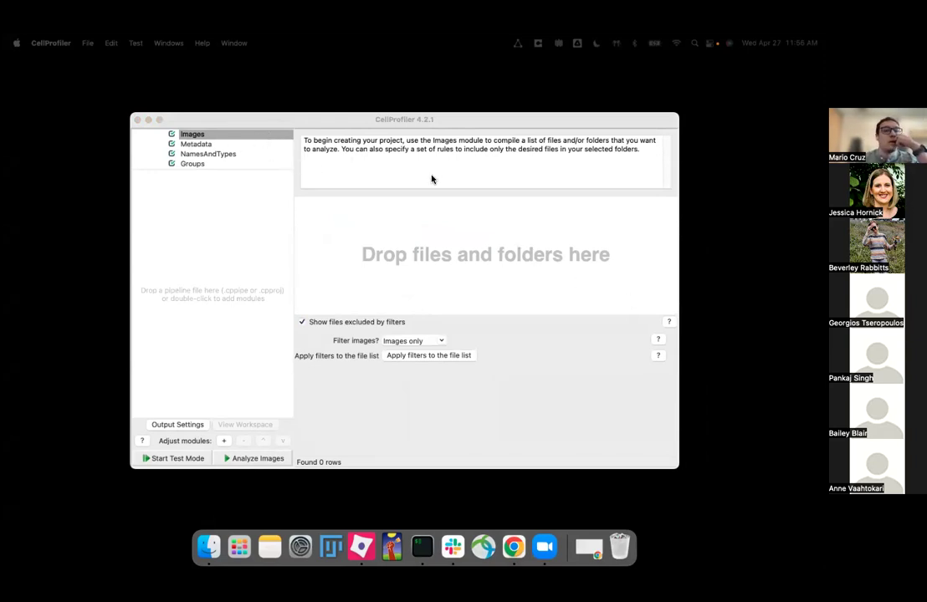
left_click(399, 276)
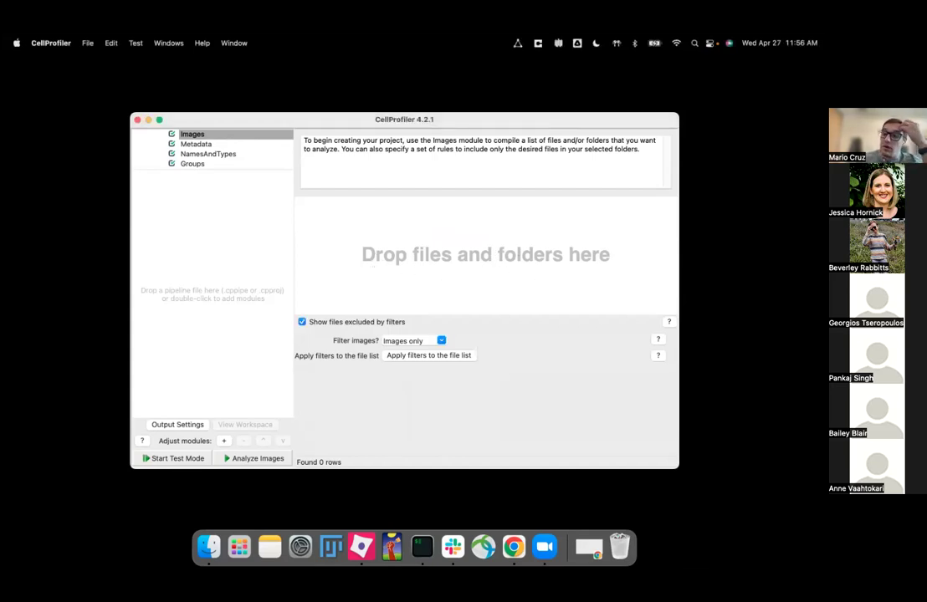
left_click_drag(530, 373, 387, 227)
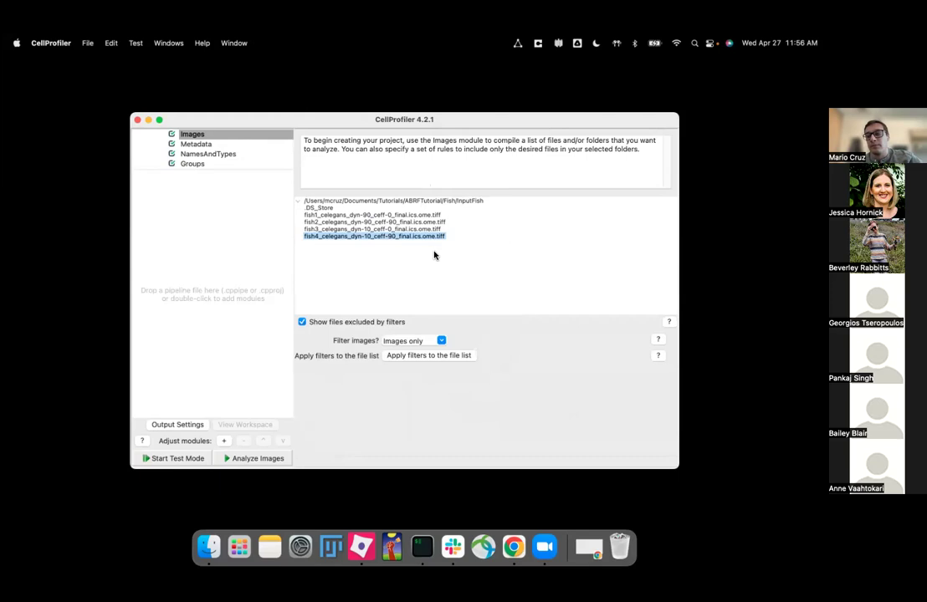
left_click(351, 351)
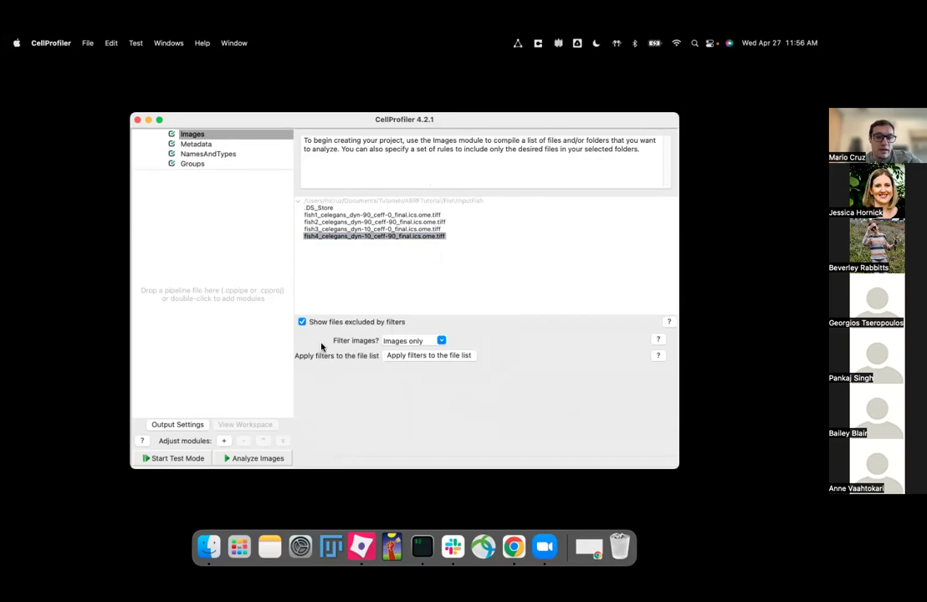
left_click(415, 360)
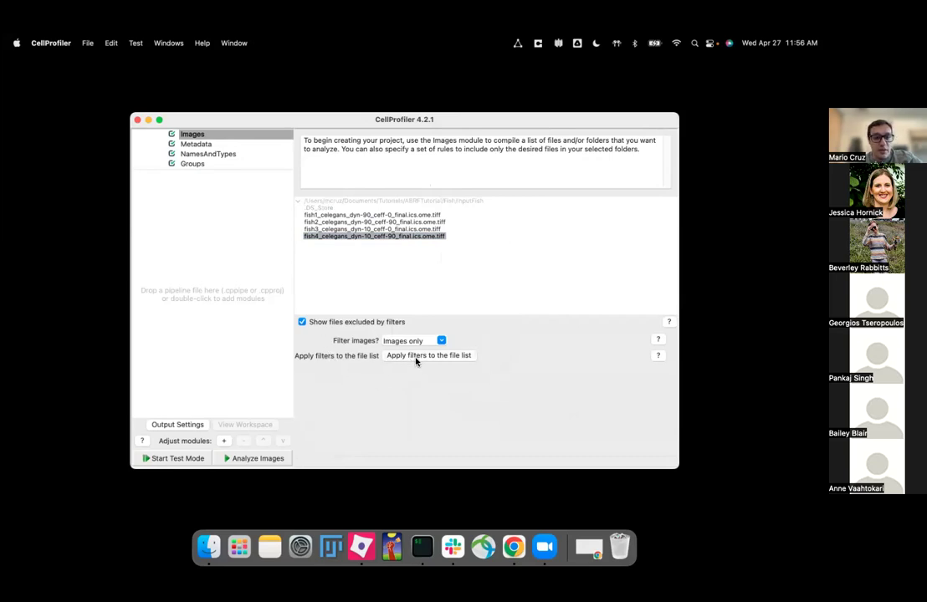
View fish2_celegans_dyn-90_ceff-90_final.ics.ome.tiff in the image viewer and close it
left_click(379, 228)
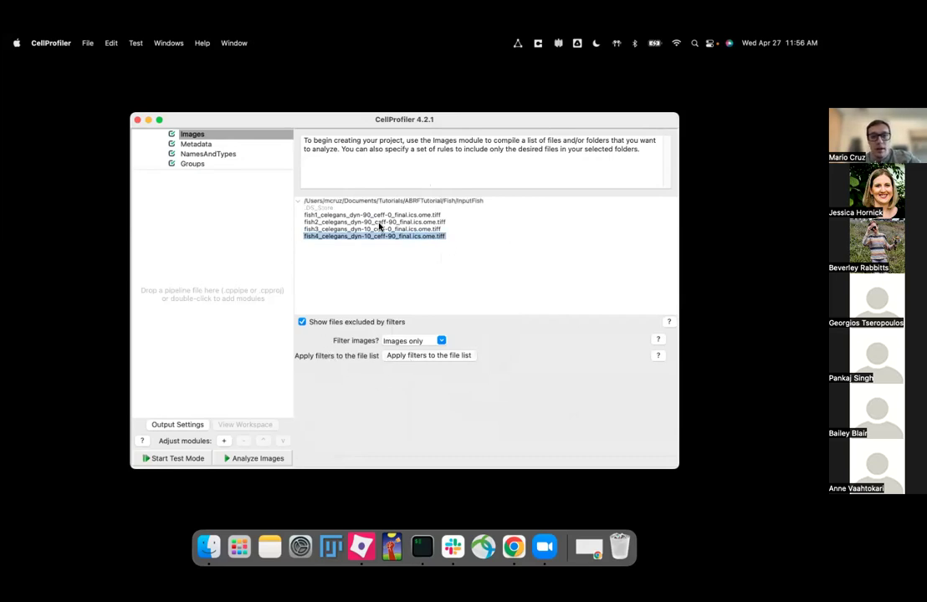
left_click(380, 227)
double_click(379, 228)
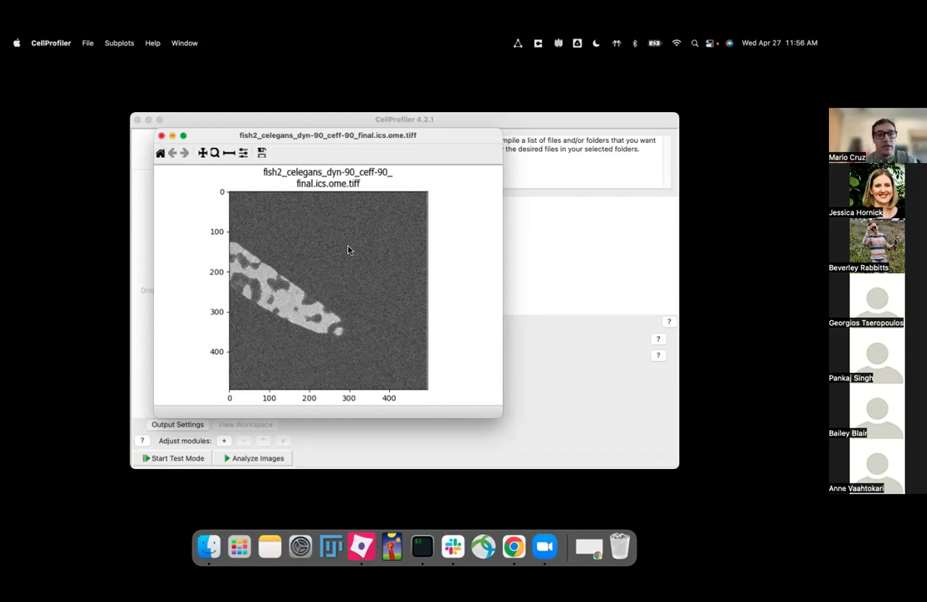
key("super+w")
key("Down")
key("Down")
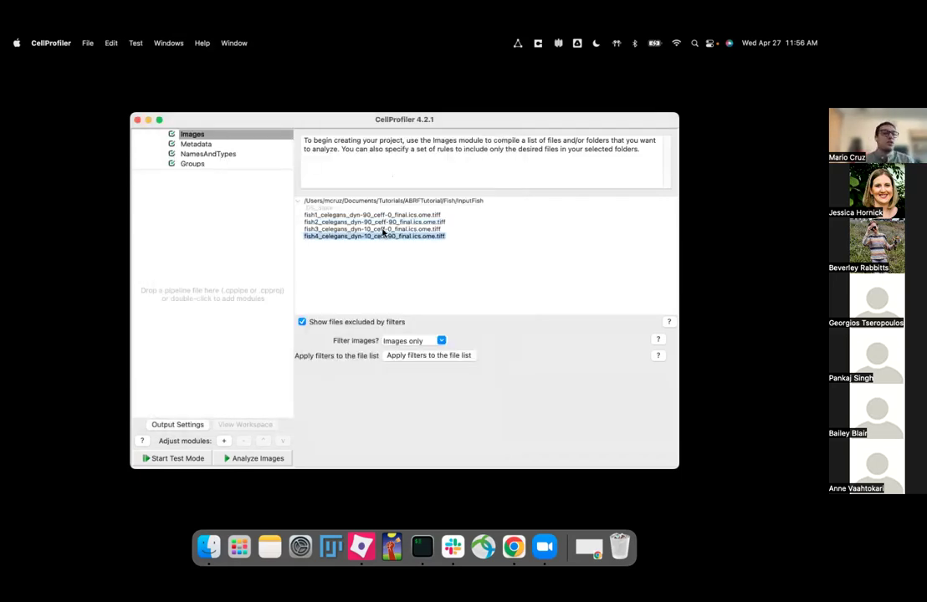
Set the NamesAndTypes module to process the images as 3D, update the image sets, and return to the Images module
left_click(209, 154)
left_click(416, 226)
left_click(319, 331)
left_click(189, 135)
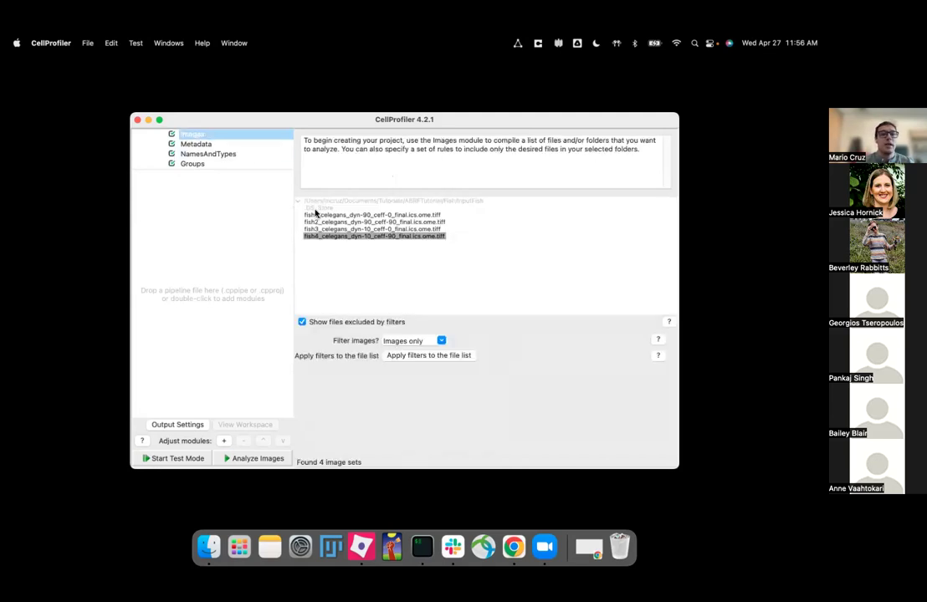
Inspect the fish2 image as a 3D stack at plane 33, magnifying the spots in the worm's body, and close it
double_click(345, 224)
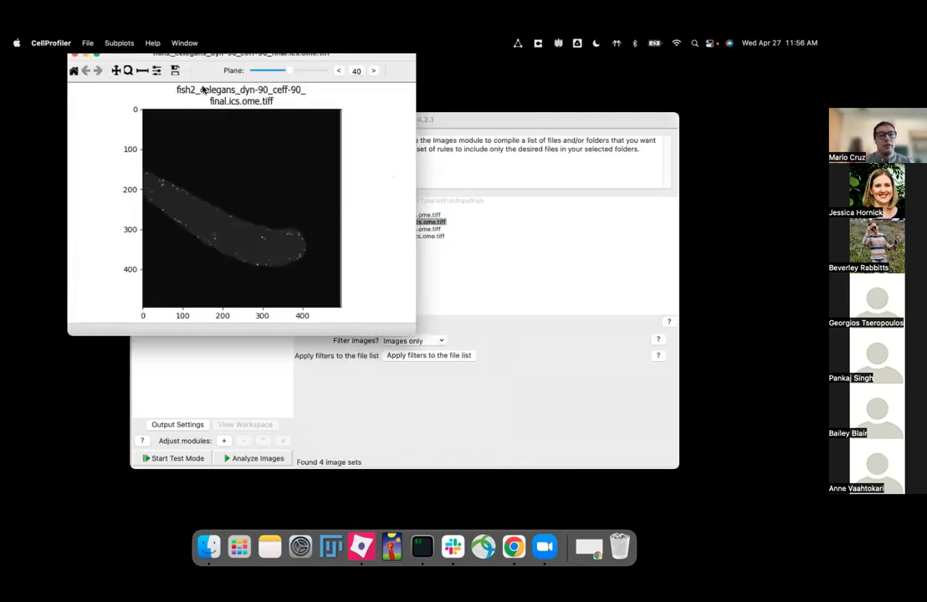
left_click_drag(285, 73, 297, 180)
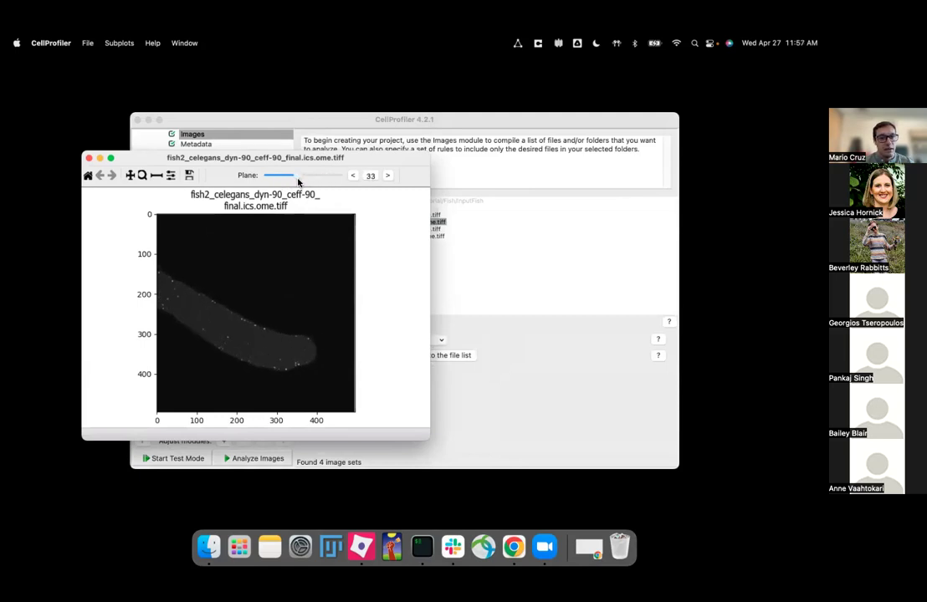
left_click(141, 175)
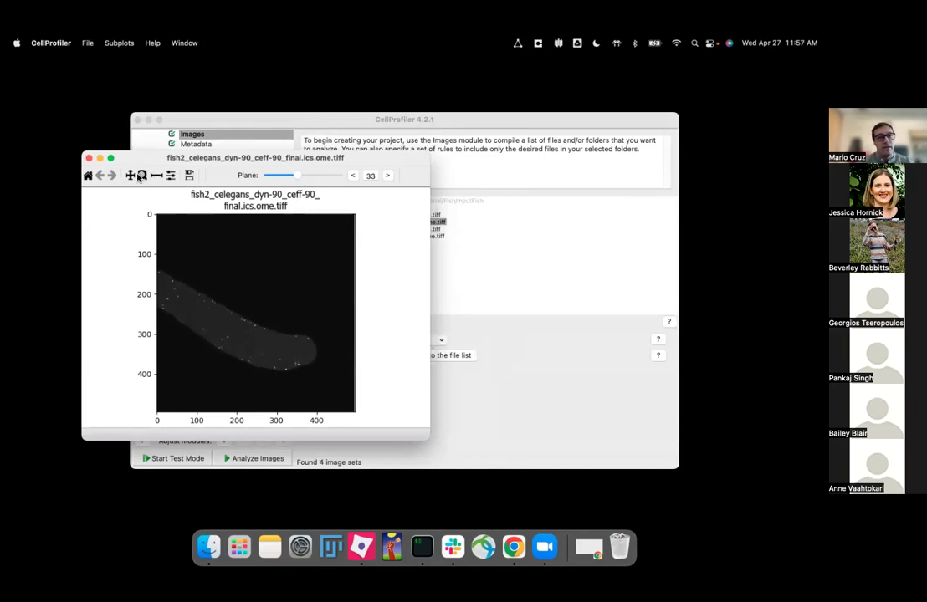
left_click_drag(196, 285, 246, 364)
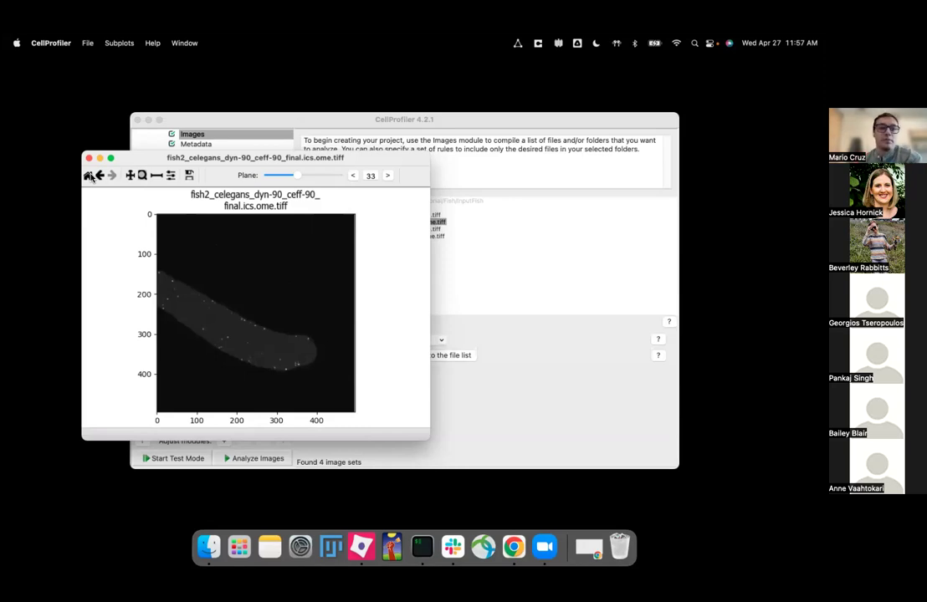
left_click_drag(181, 262, 239, 371)
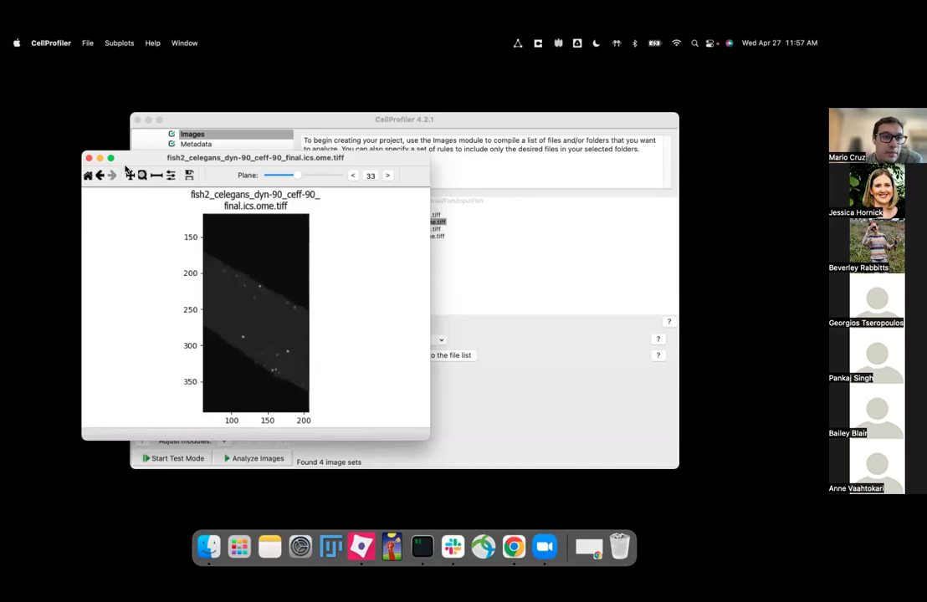
left_click_drag(89, 160, 97, 157)
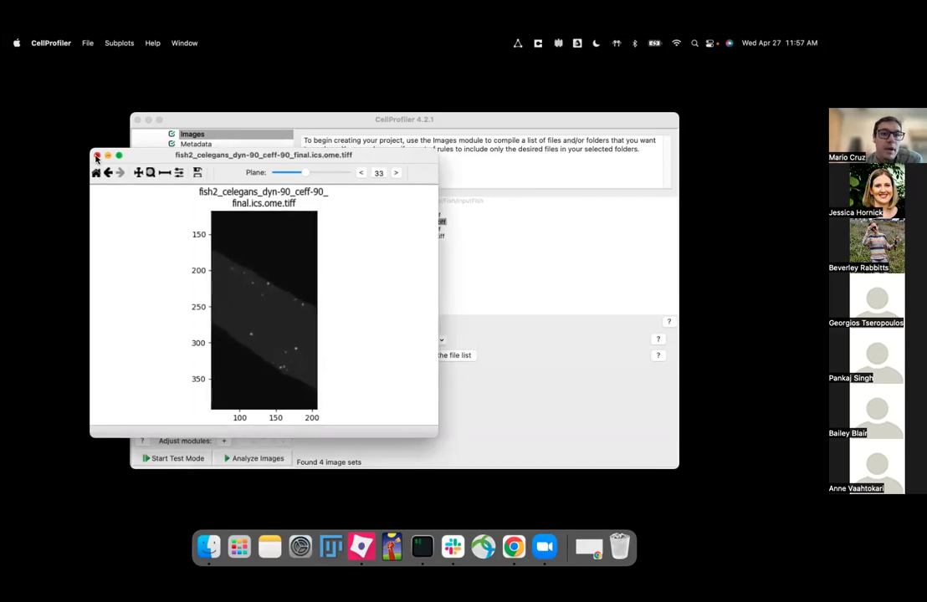
left_click(97, 157)
Compare the fish2 stack with a magnified area of fish4_celegans_dyn-10_ceff-90_final.ics.ome.tiff at plane 40, and close both images
left_click(350, 236)
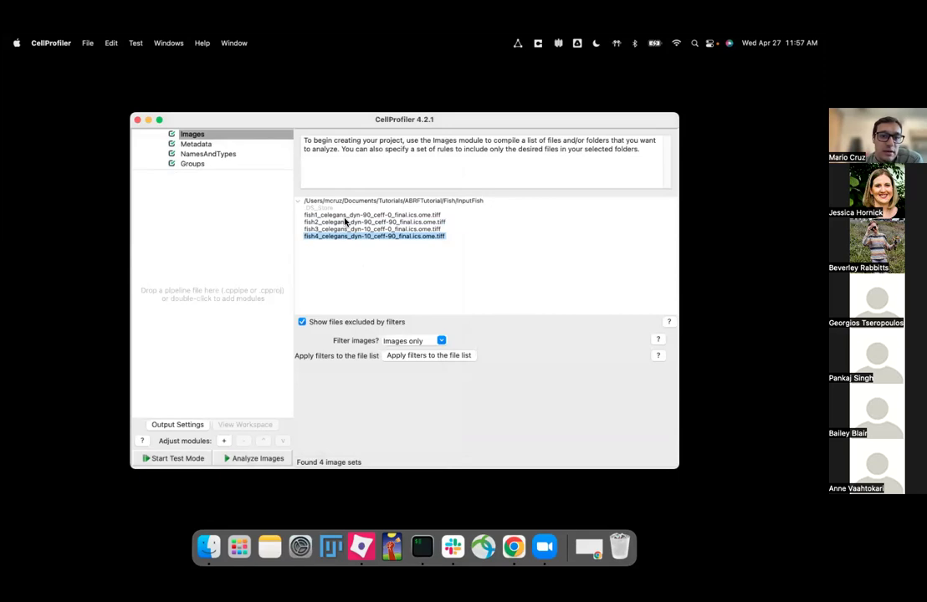
double_click(345, 221)
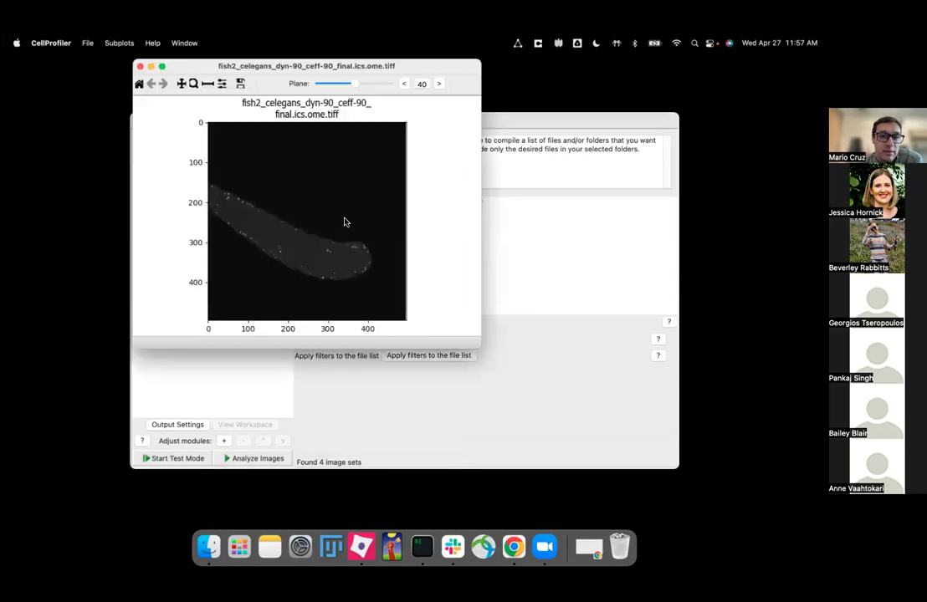
left_click(138, 66)
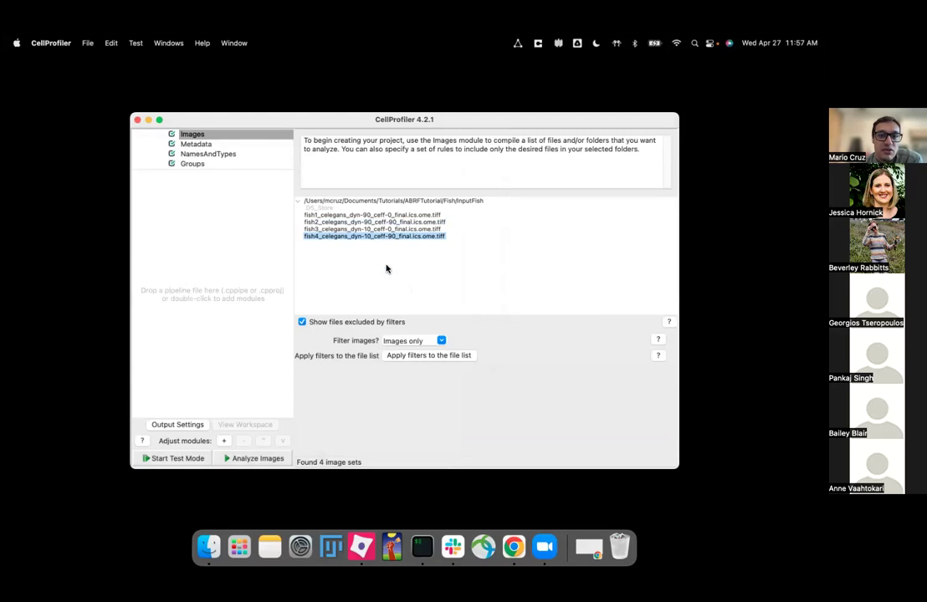
double_click(376, 236)
left_click_drag(304, 187, 380, 268)
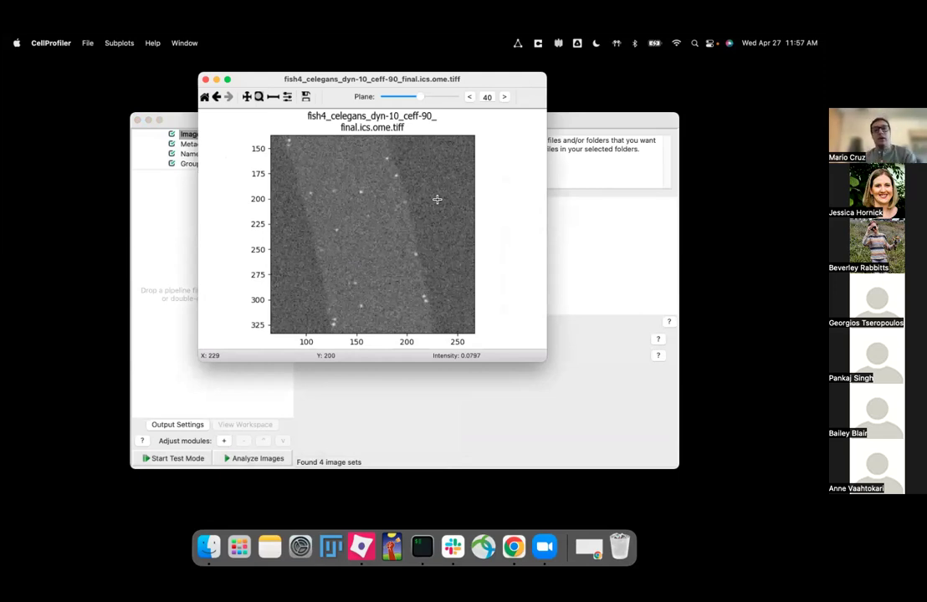
left_click(205, 80)
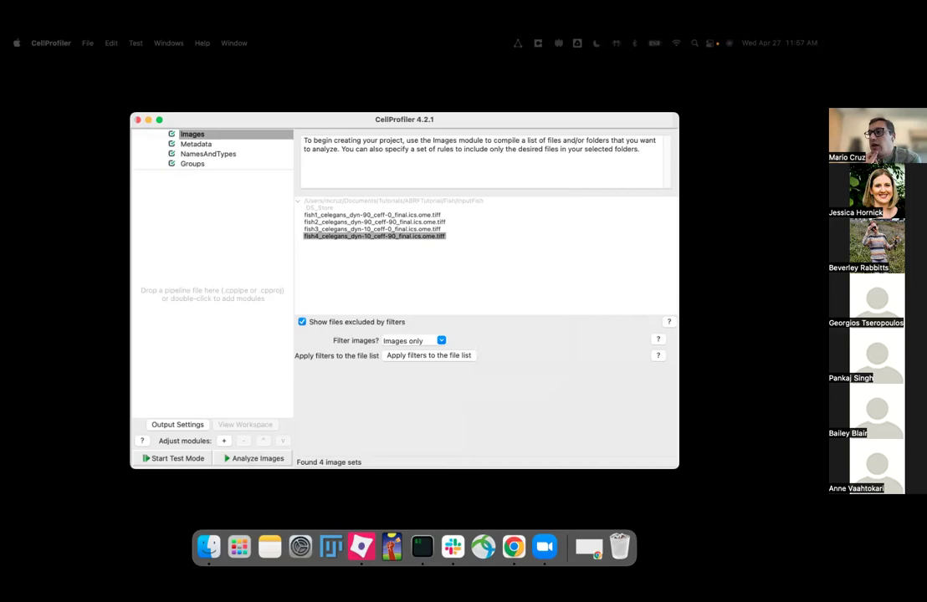
Import the FishPipeline.cppipe pipeline from the Fish Documentation folder into the project
left_click_drag(461, 468, 201, 239)
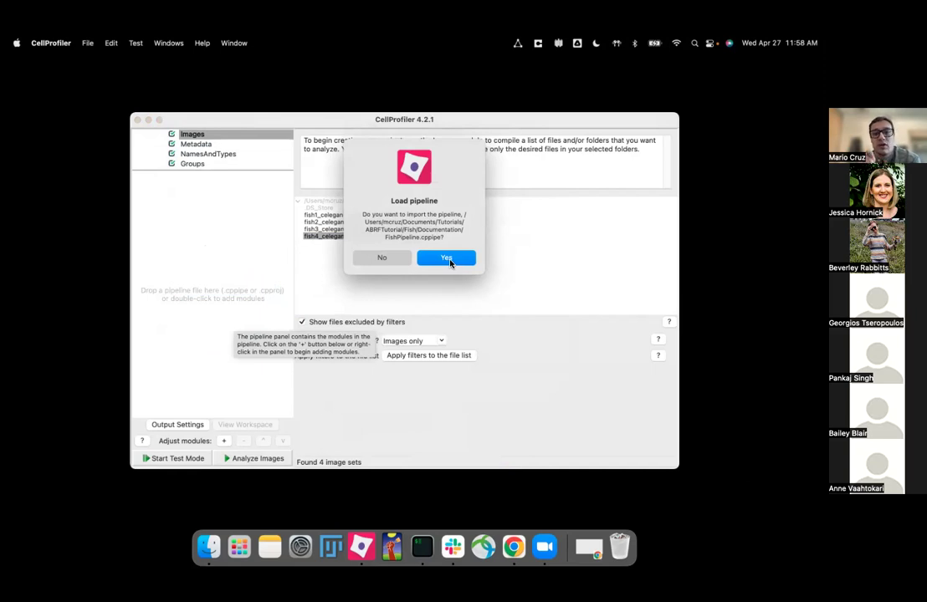
left_click(447, 258)
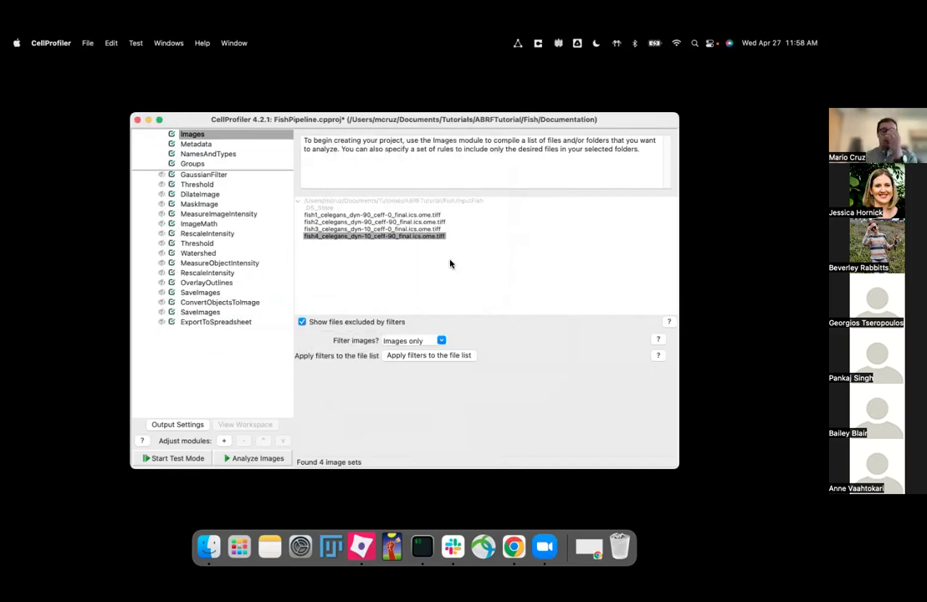
Find the GaussianFilter module by searching for "gau" and add it at the start of the analysis pipeline
double_click(207, 363)
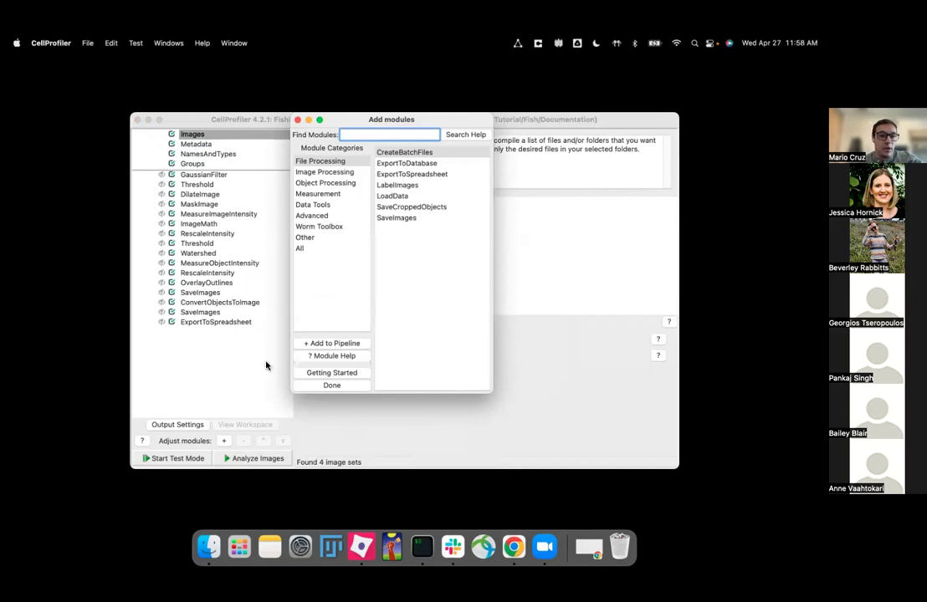
left_click_drag(372, 125, 375, 132)
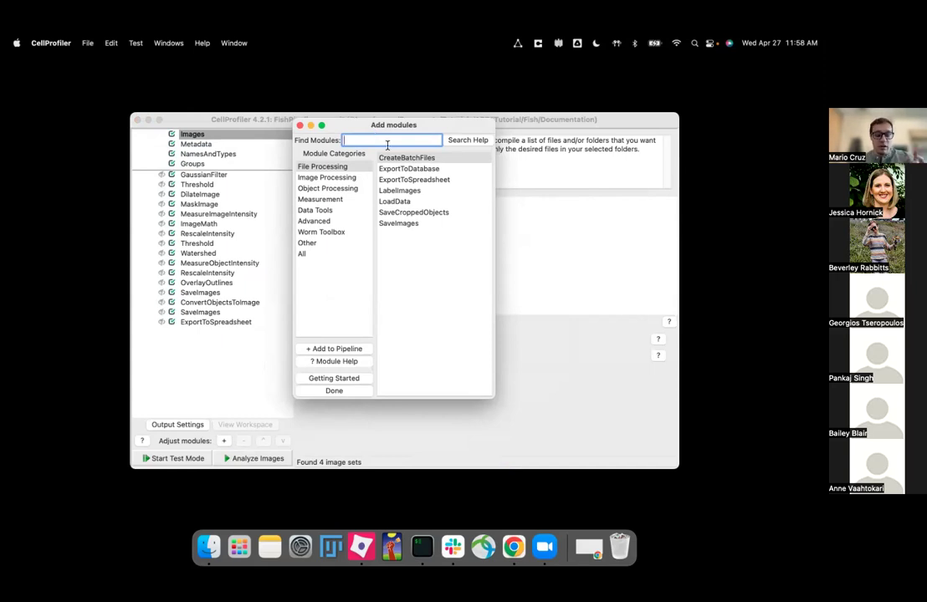
type("ga")
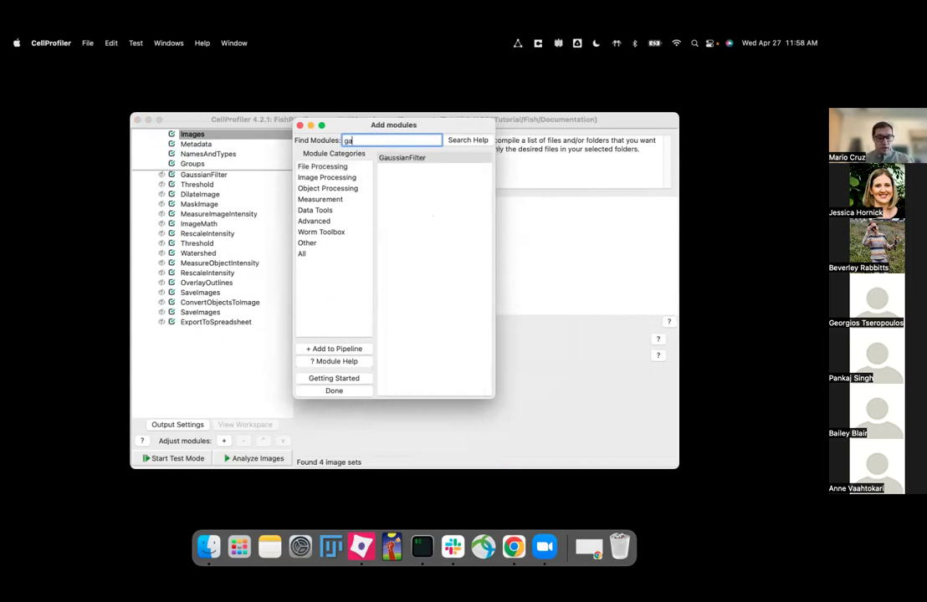
type("u")
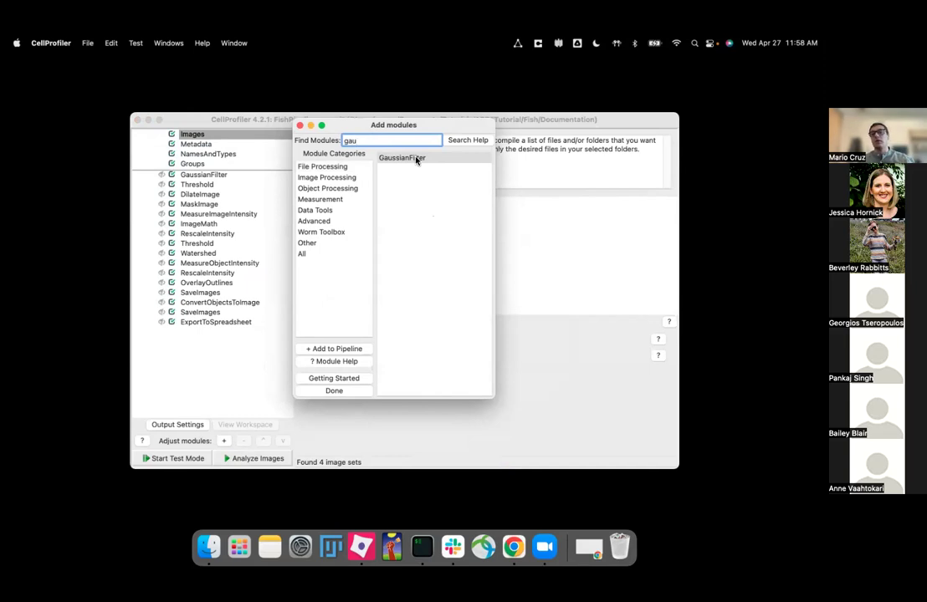
left_click(415, 159)
double_click(416, 160)
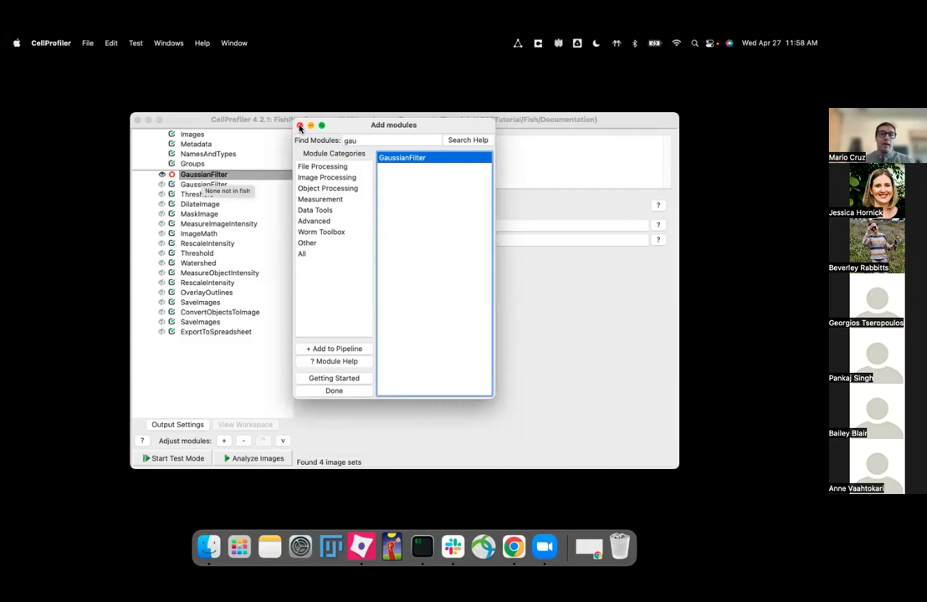
Read the GaussianFilter module help, marking the description of blurring and noise removal, and close it
left_click(318, 364)
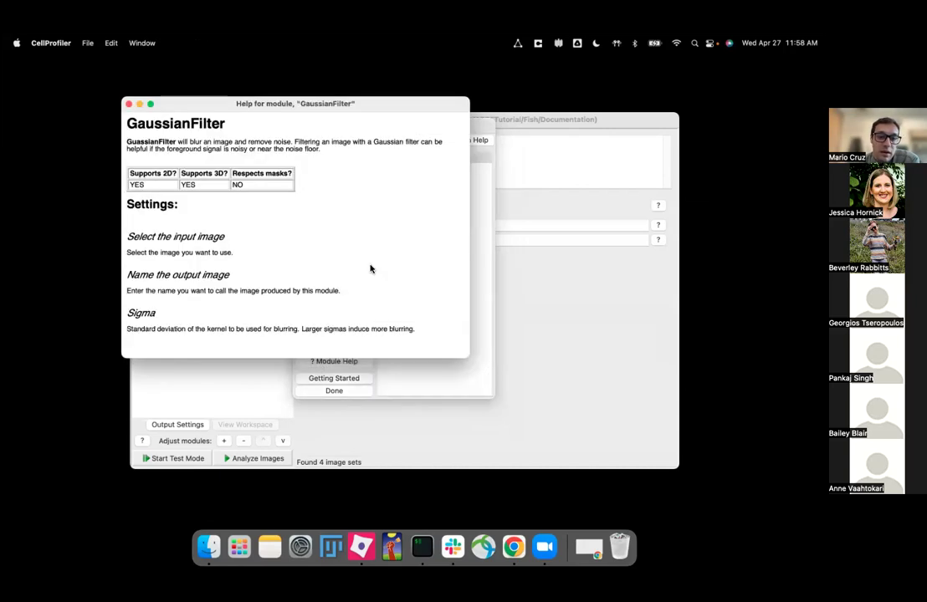
left_click_drag(169, 104, 172, 105)
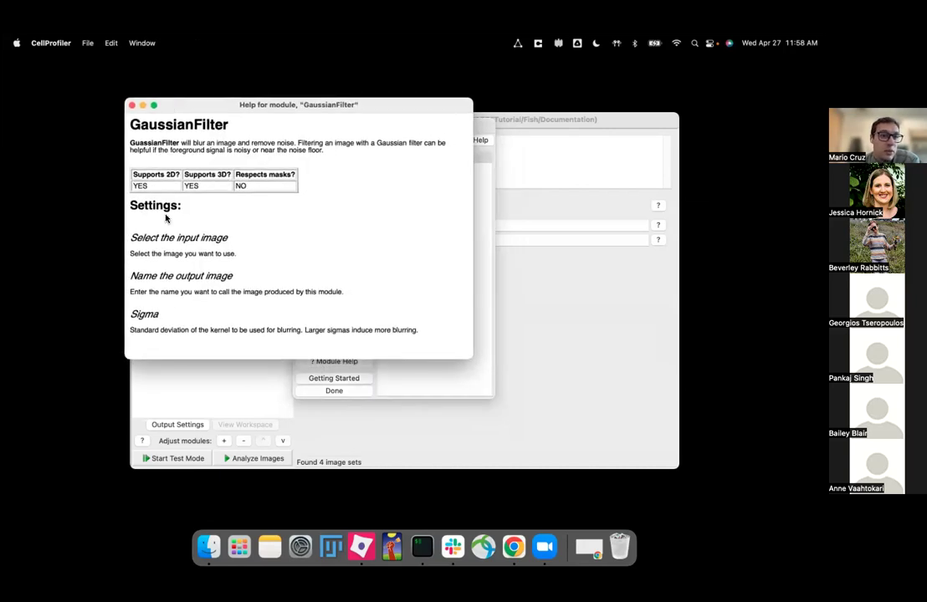
double_click(177, 144)
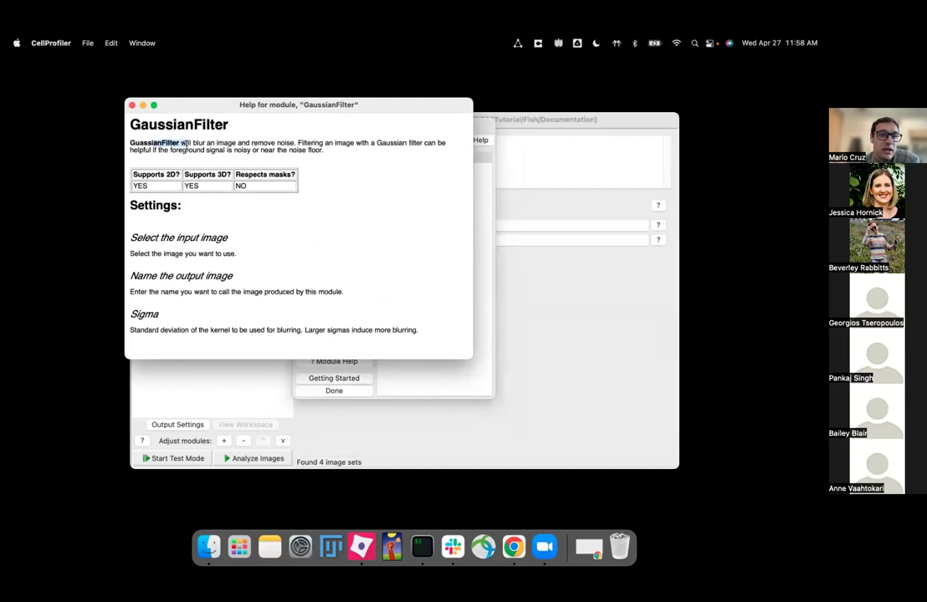
left_click_drag(181, 144, 293, 121)
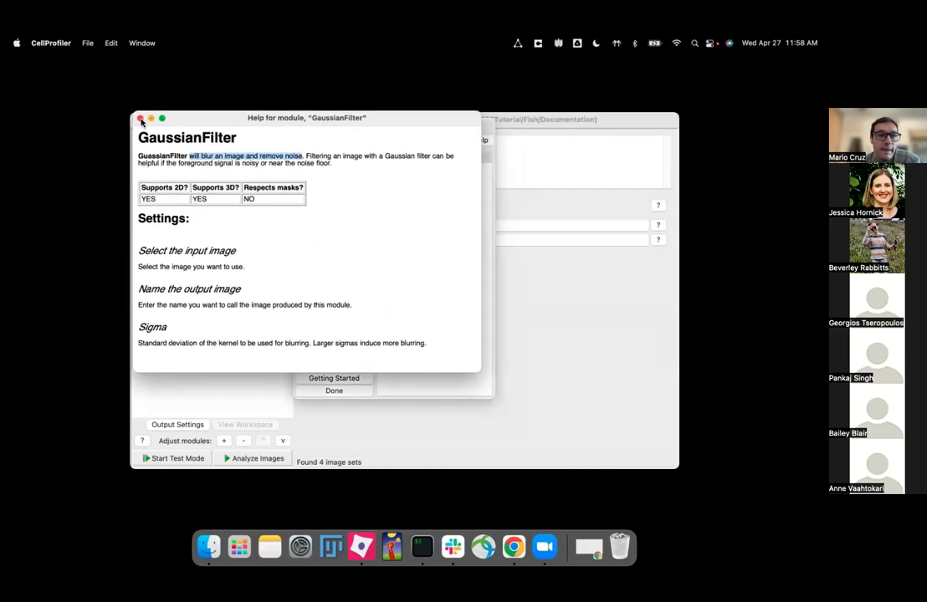
left_click(316, 175)
left_click_drag(364, 156, 492, 166)
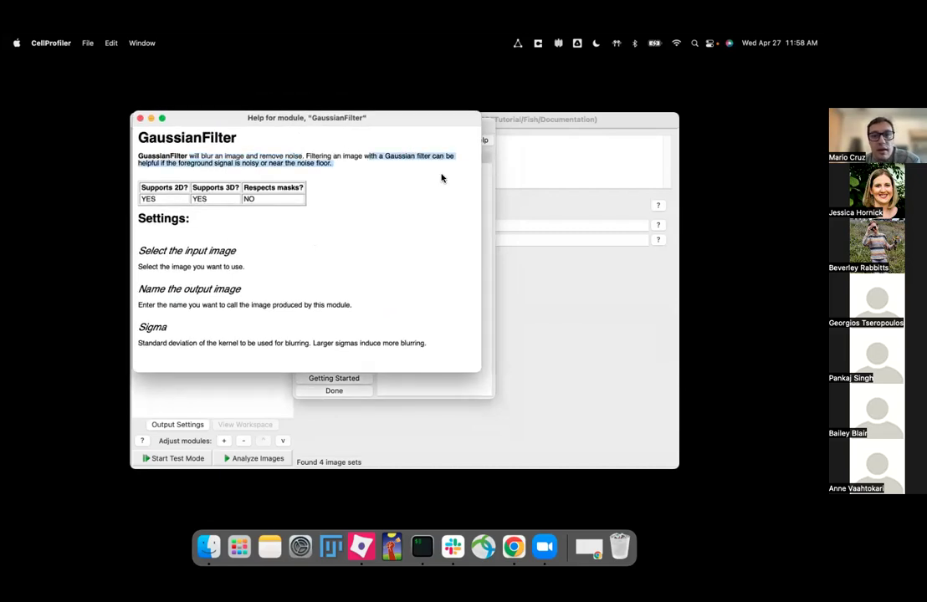
left_click(173, 137)
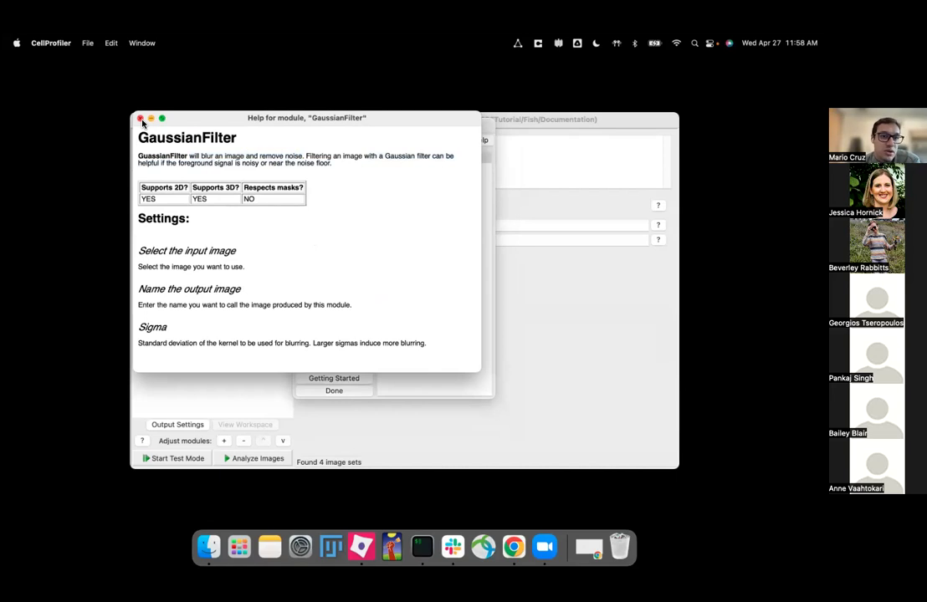
left_click(141, 120)
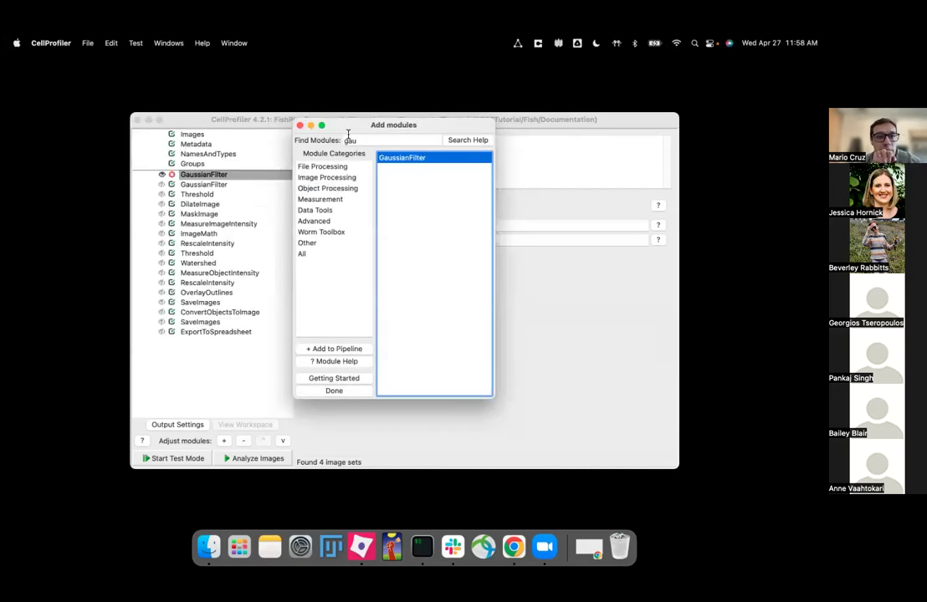
Browse the complete list of modules across all categories, and finish adding modules
left_click_drag(352, 132, 357, 137)
left_click(331, 203)
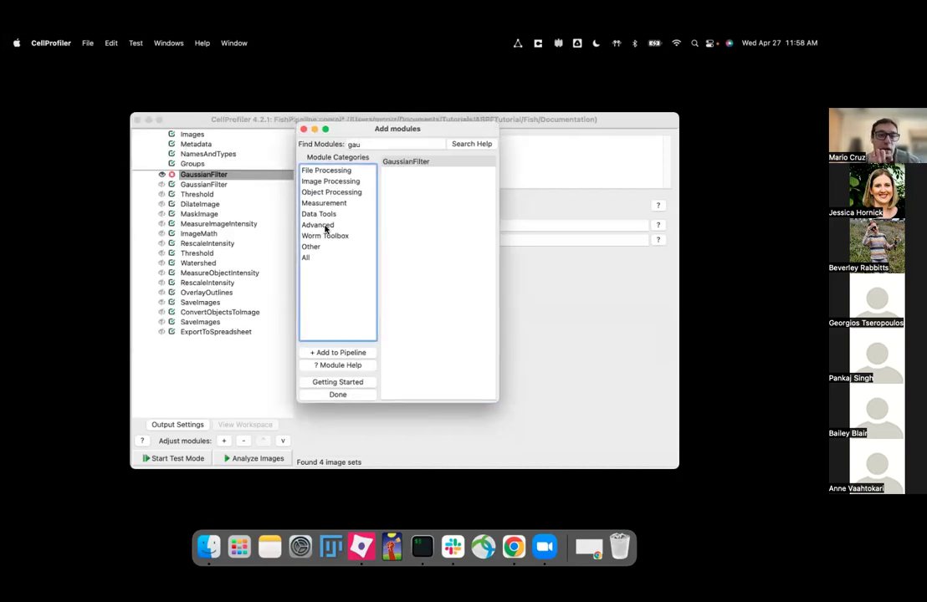
left_click(314, 260)
left_click_drag(493, 196, 492, 168)
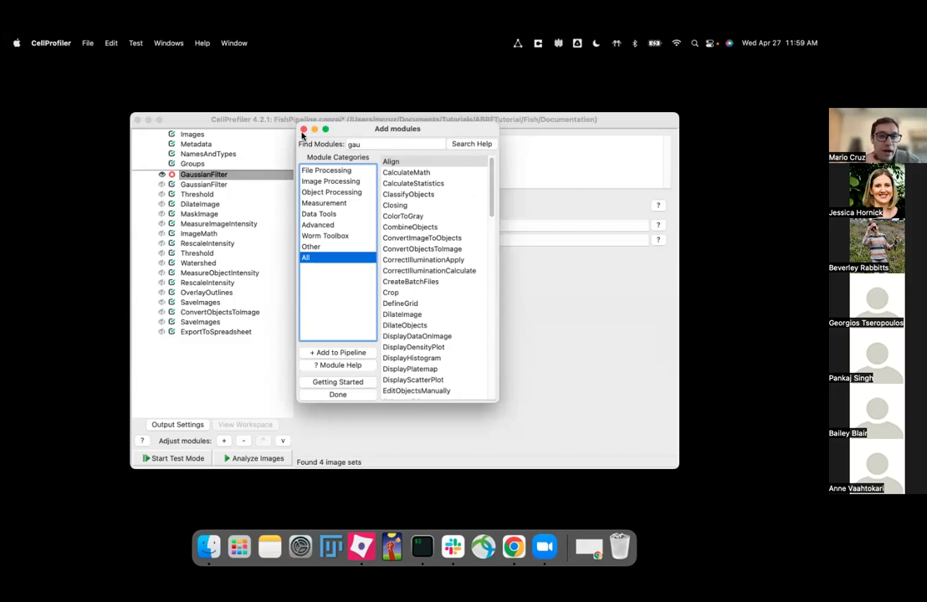
left_click(304, 130)
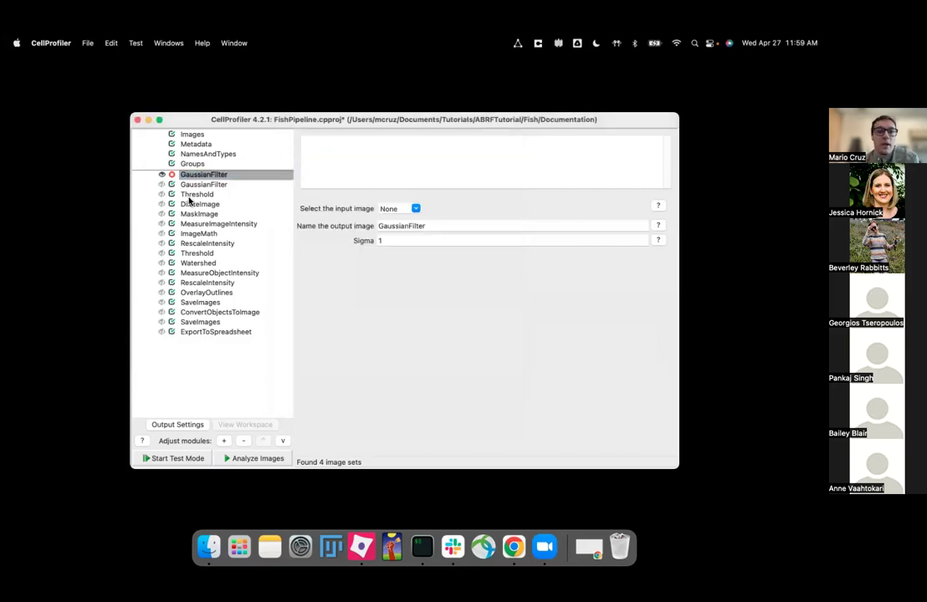
Delete the newly added GaussianFilter module that has no input image from the pipeline
right_click(212, 177)
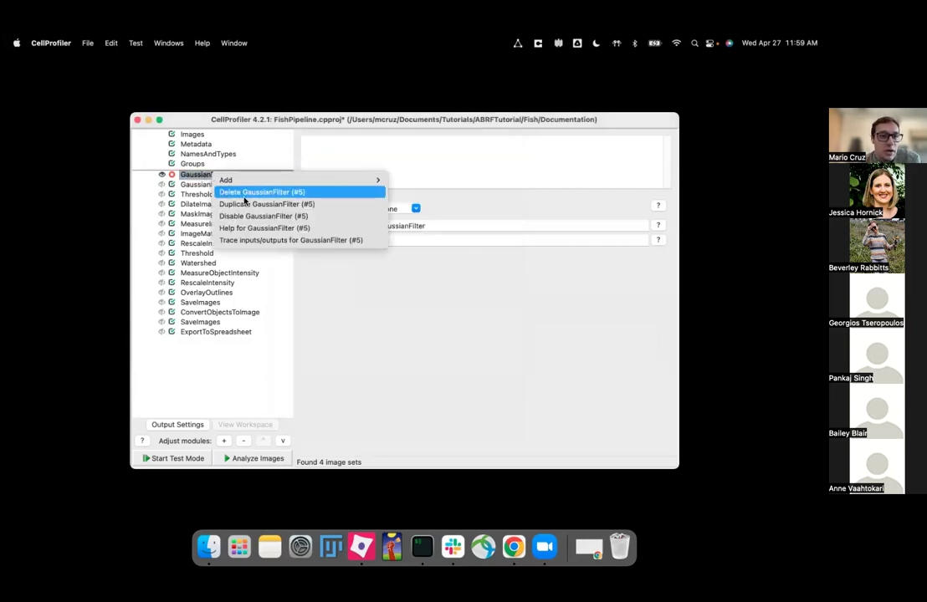
left_click(246, 192)
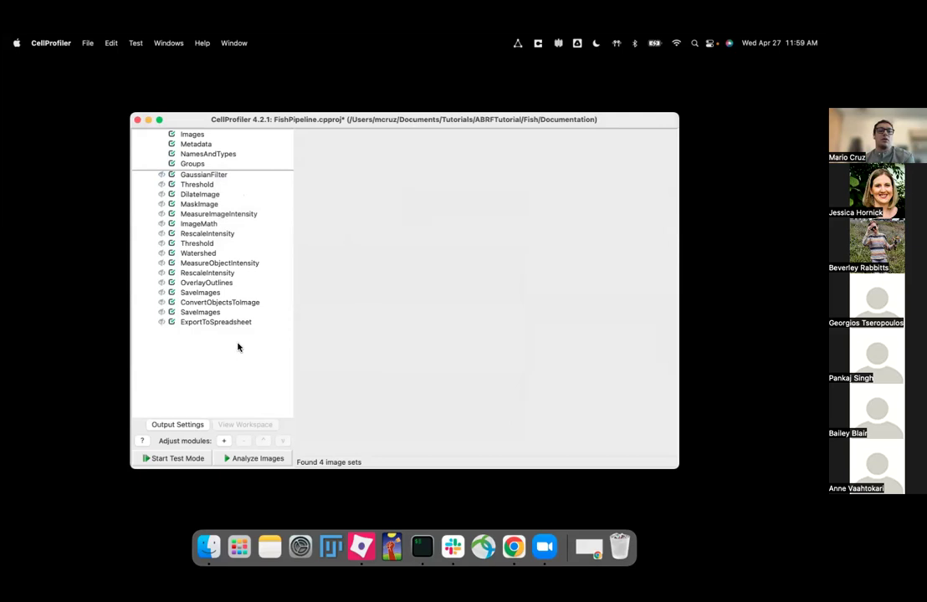
right_click(214, 172)
left_click(192, 178)
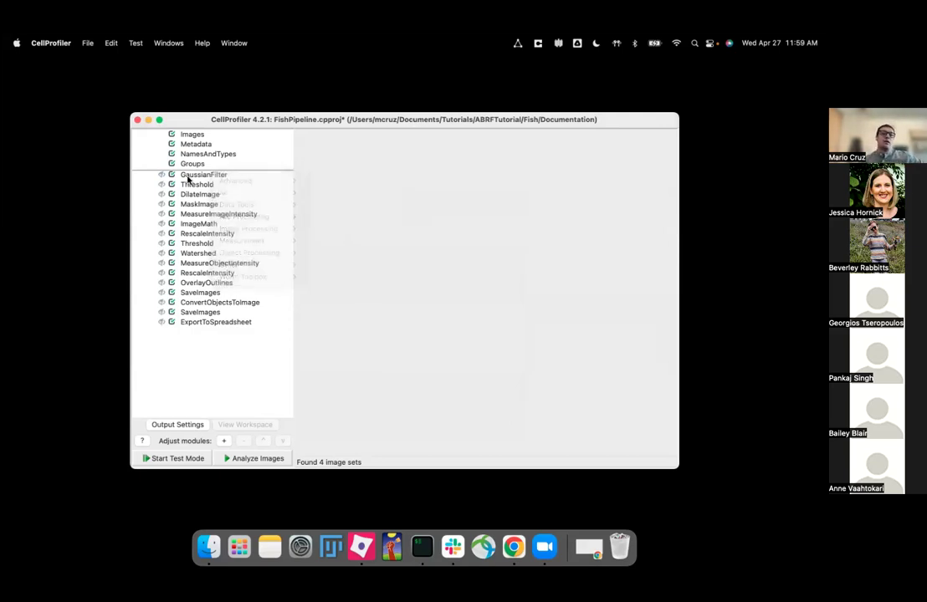
Examine the actions available for the GaussianFilter module, including the categories of modules that can be added
right_click(196, 179)
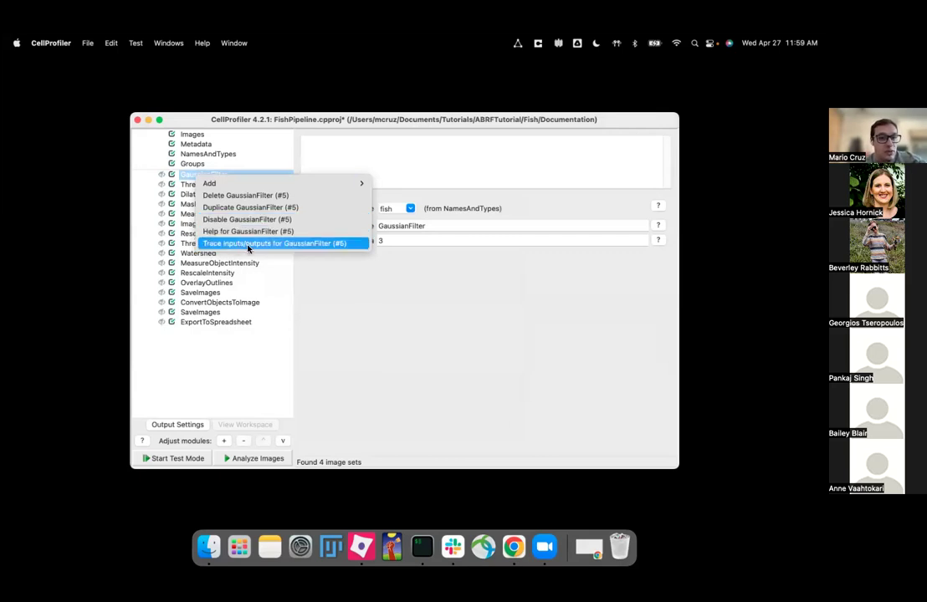
mouse_move(275, 186)
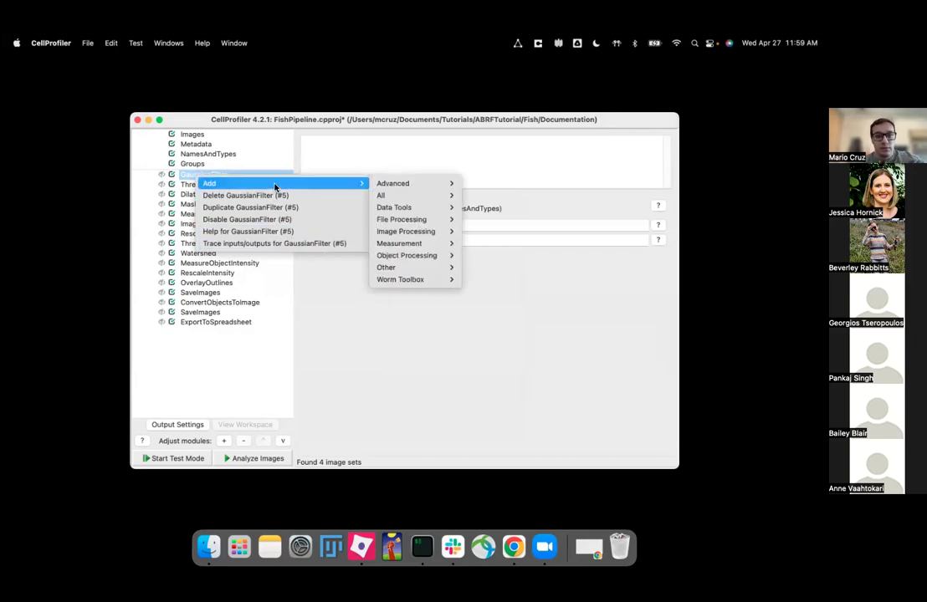
left_click(345, 288)
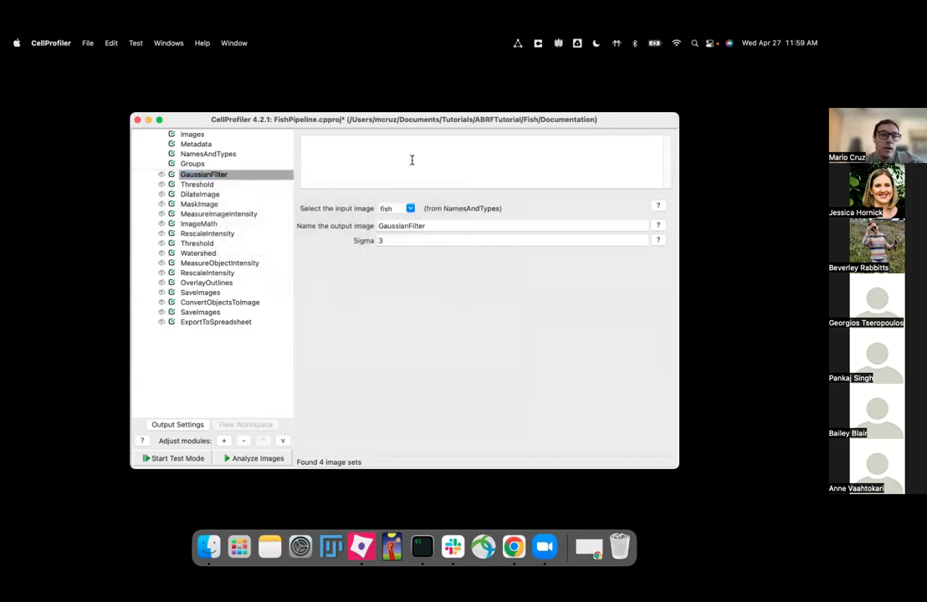
Update the image set list in the NamesAndTypes module, and review the pixel spacings and image type options
left_click(208, 156)
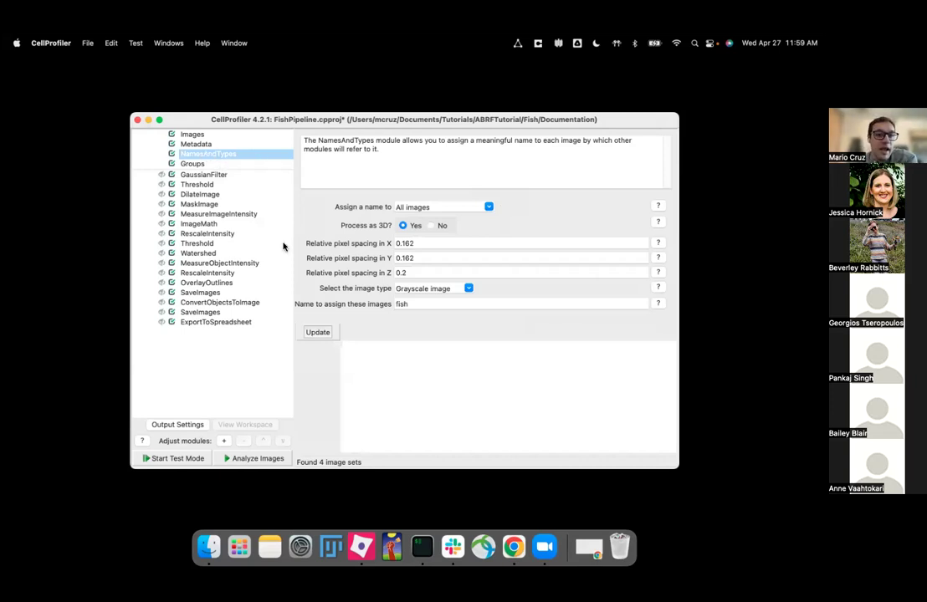
left_click(515, 208)
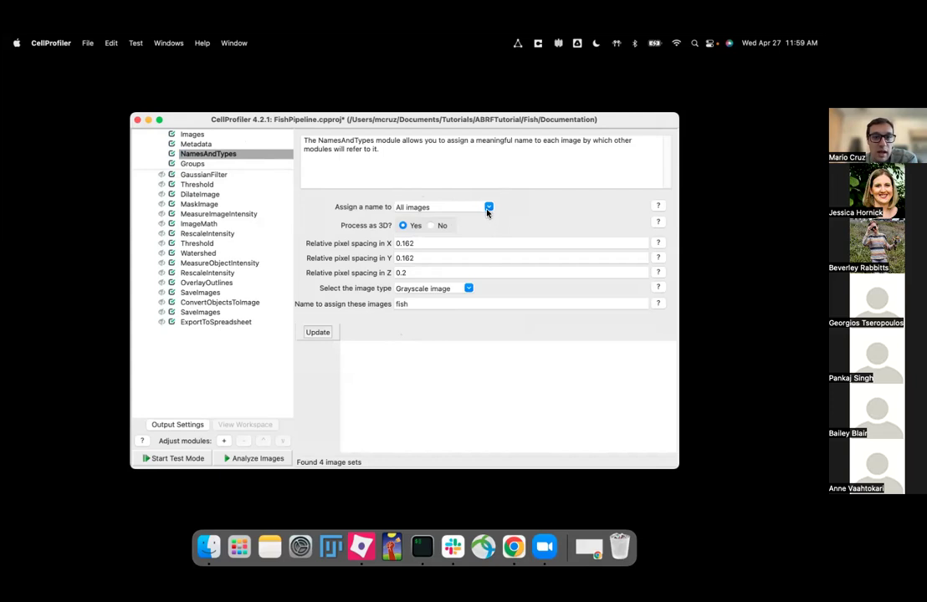
double_click(422, 304)
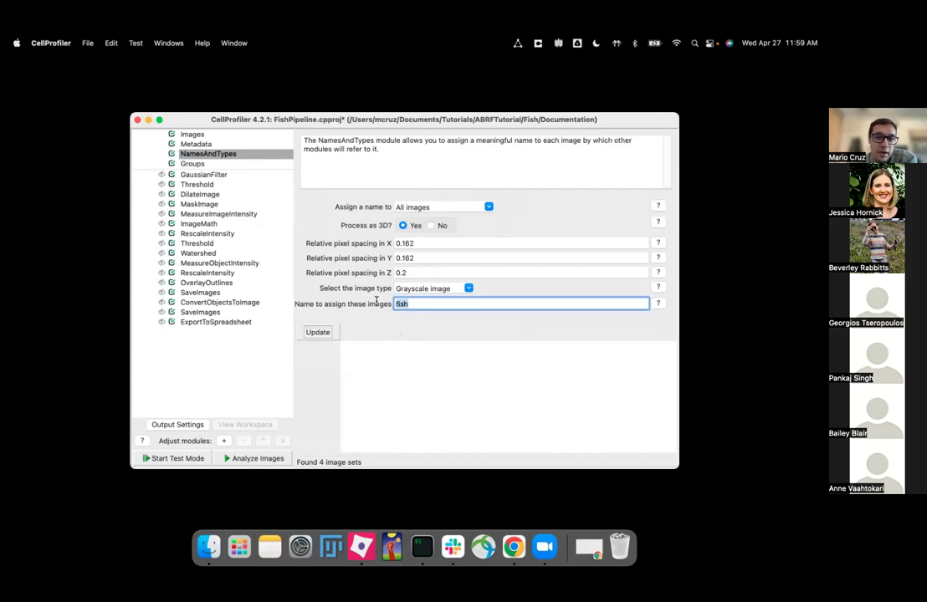
left_click(317, 332)
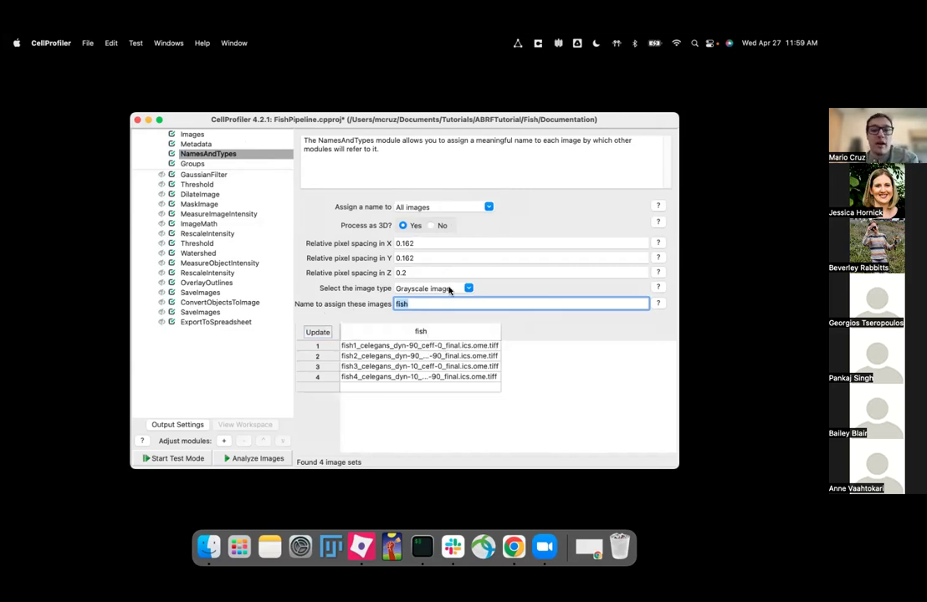
left_click(441, 244)
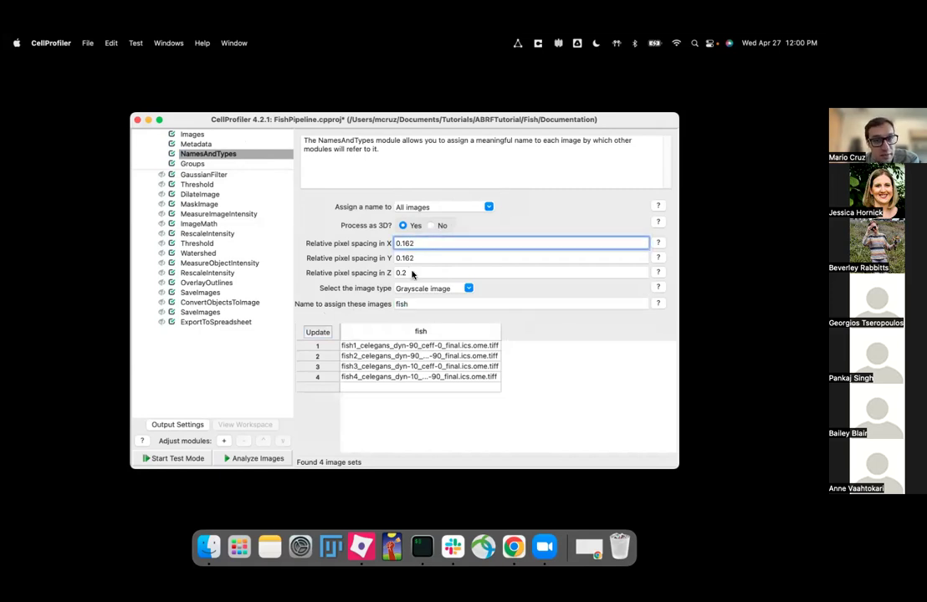
left_click(469, 289)
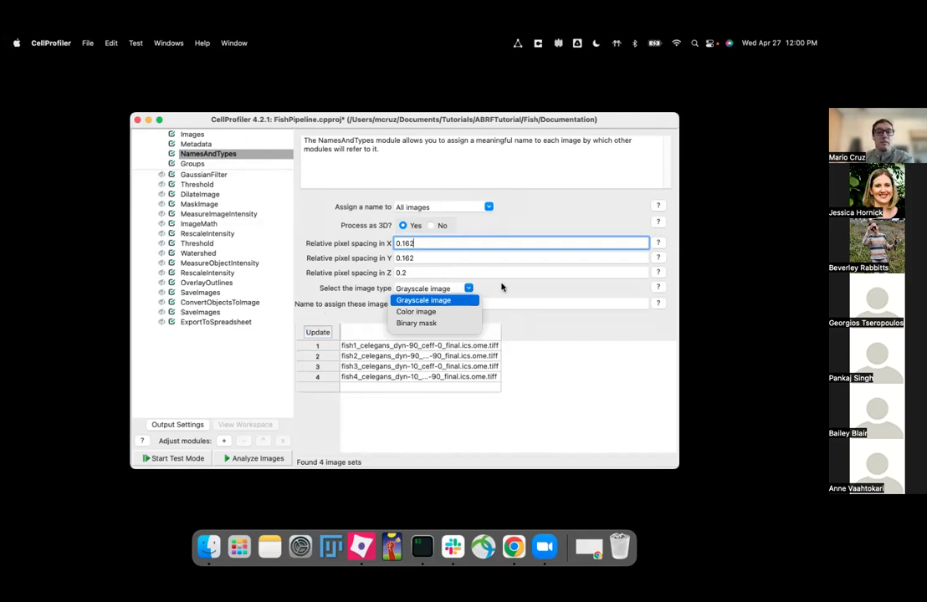
left_click(204, 177)
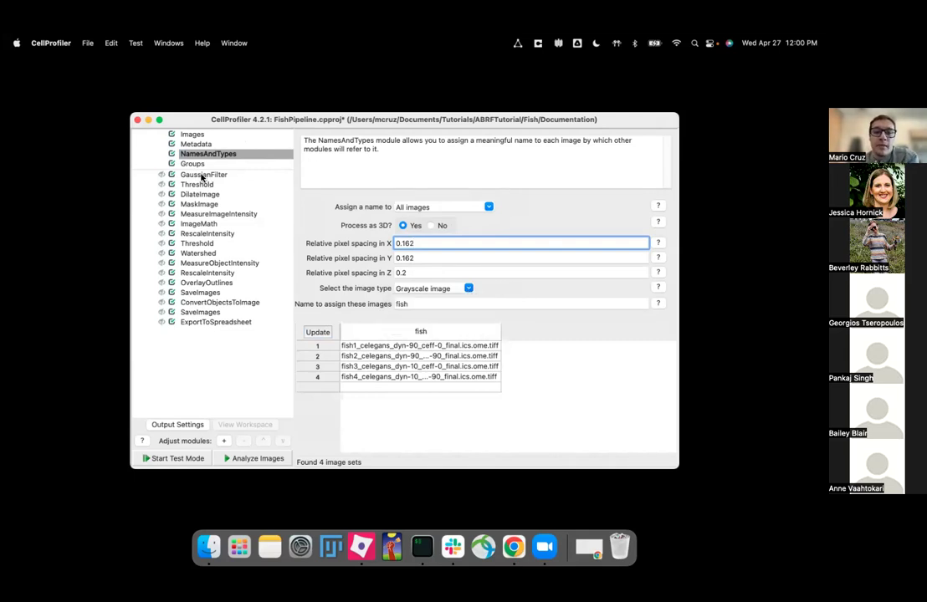
Turn on the result display for every analysis module from GaussianFilter through ExportToSpreadsheet
left_click(202, 177)
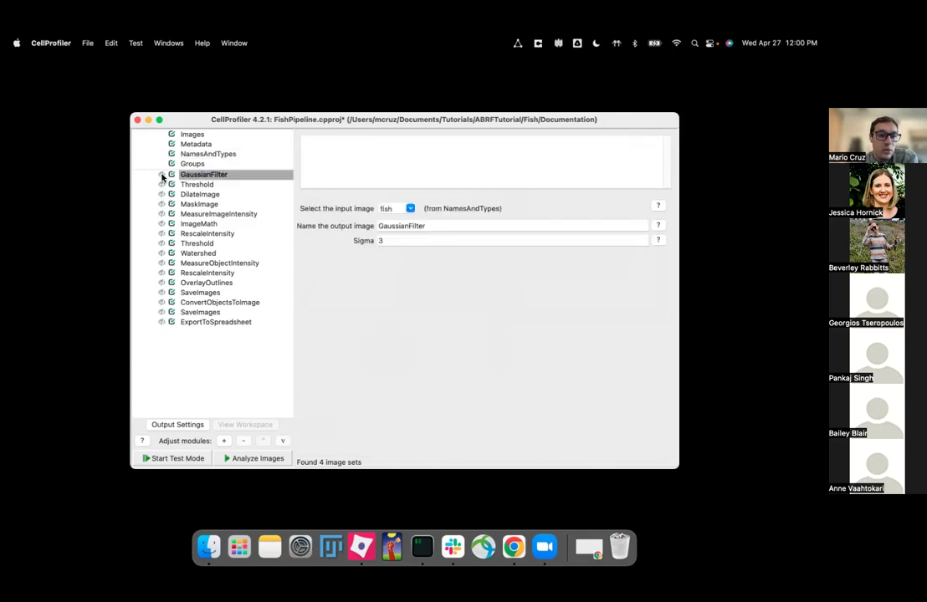
left_click_drag(162, 172, 161, 325)
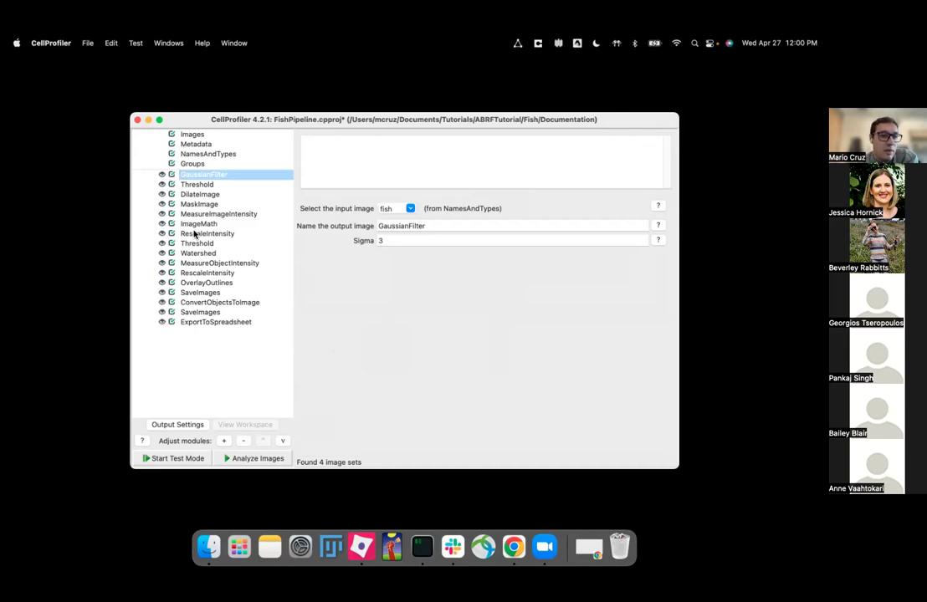
left_click(331, 375)
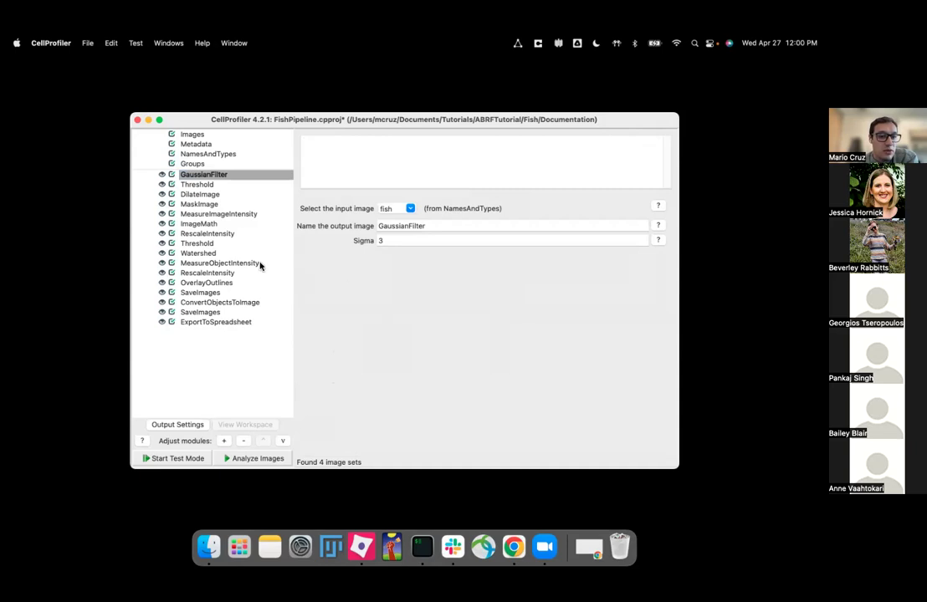
Start test mode and run only the GaussianFilter module on the first image set
left_click(167, 461)
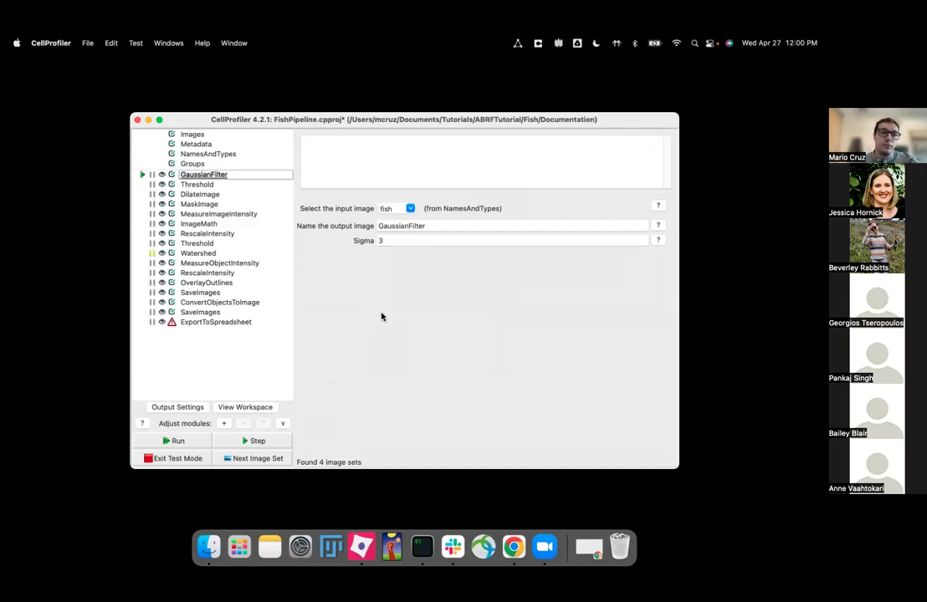
left_click(266, 441)
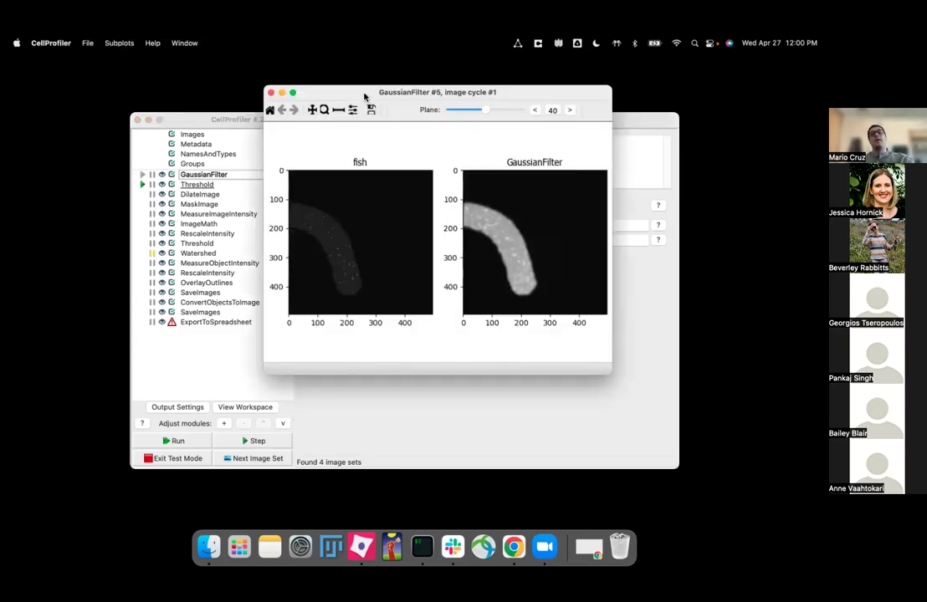
Magnify the worm's upper body in the GaussianFilter result at plane 40 to compare the original and blurred images
left_click_drag(380, 92, 398, 154)
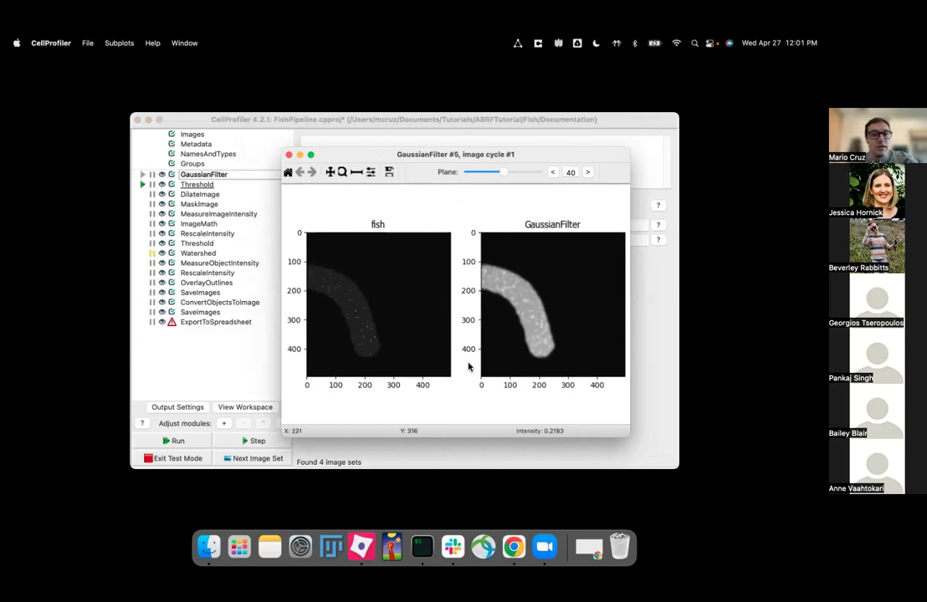
left_click(341, 171)
left_click_drag(509, 265, 531, 311)
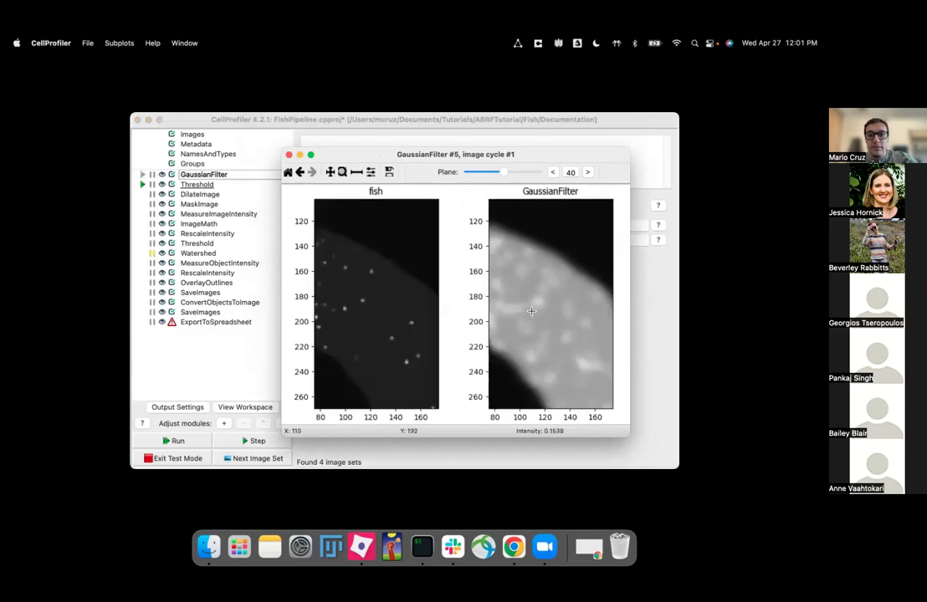
Inspect the magnified original and blurred images at plane 44, and close the GaussianFilter result window
left_click_drag(501, 175, 493, 174)
left_click(506, 174)
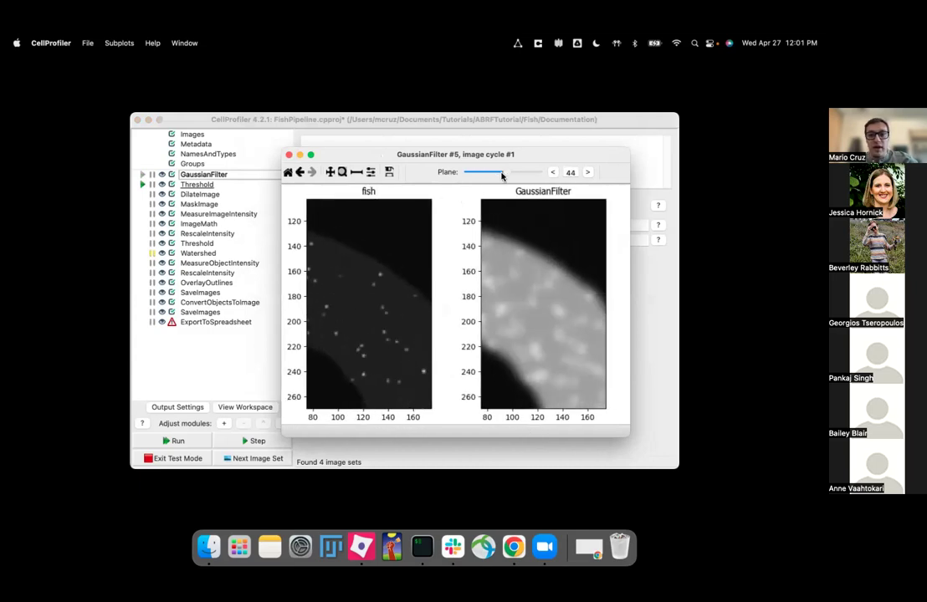
left_click_drag(297, 156, 301, 155)
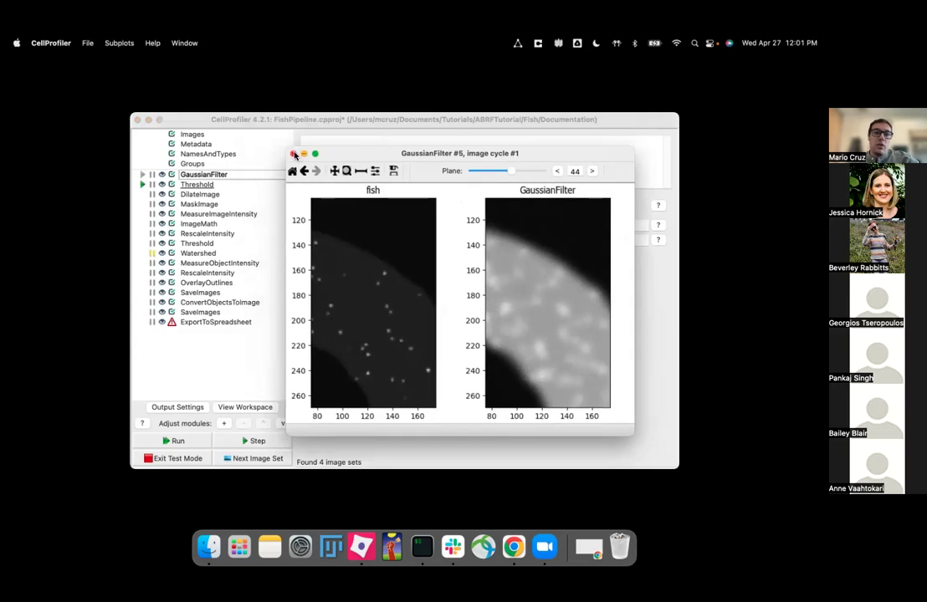
left_click(293, 154)
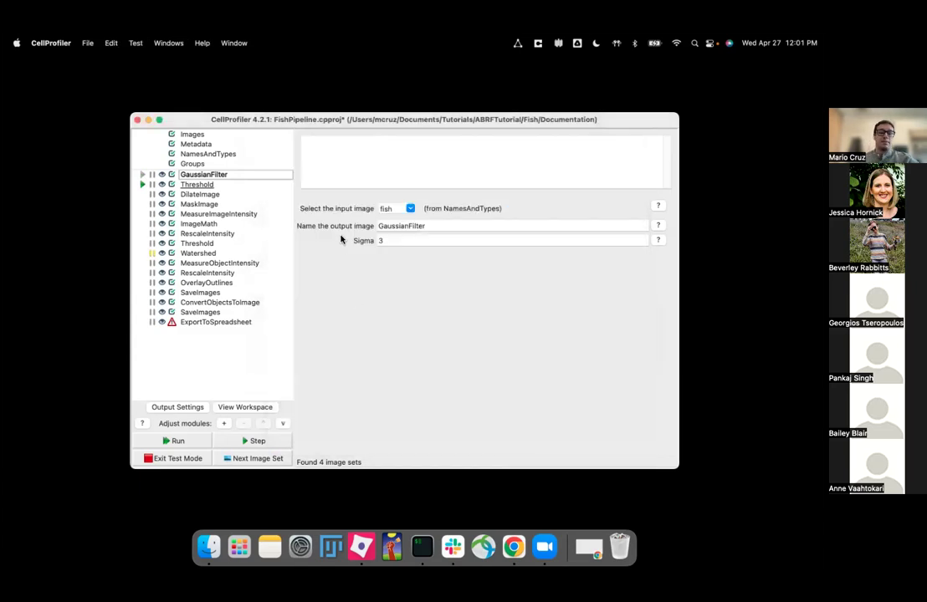
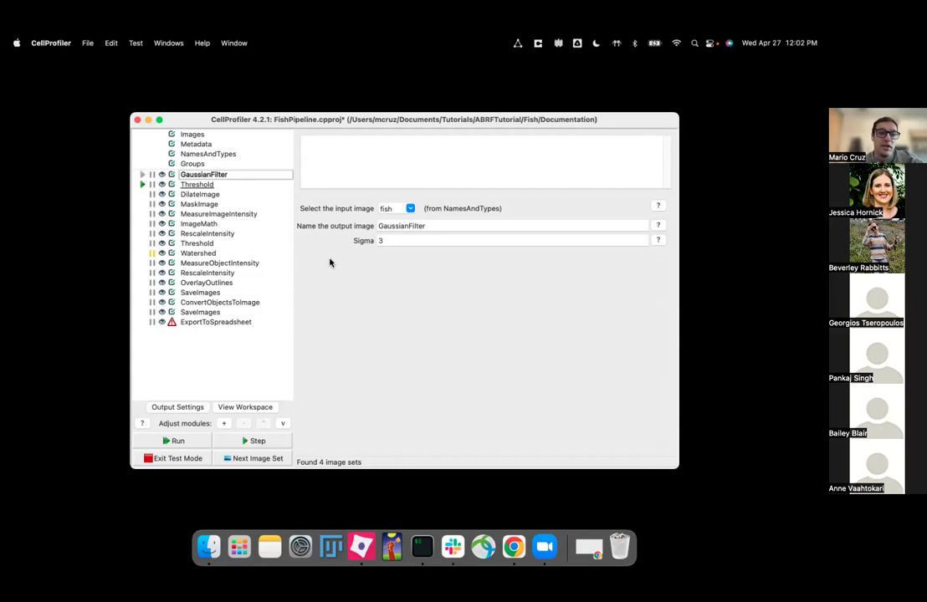
Rerun the GaussianFilter module on the first image set and move its result window over the module settings
left_click(144, 186)
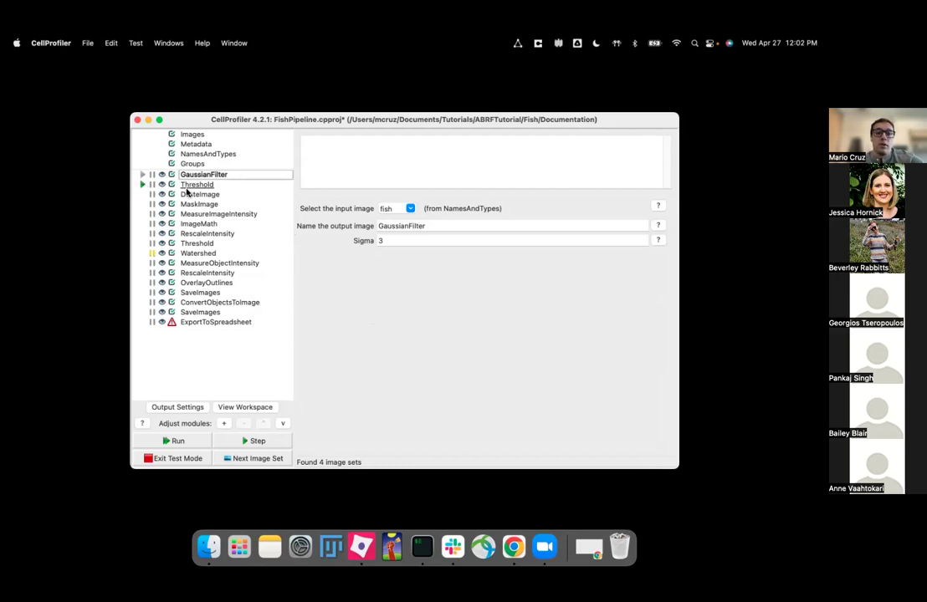
left_click(192, 177)
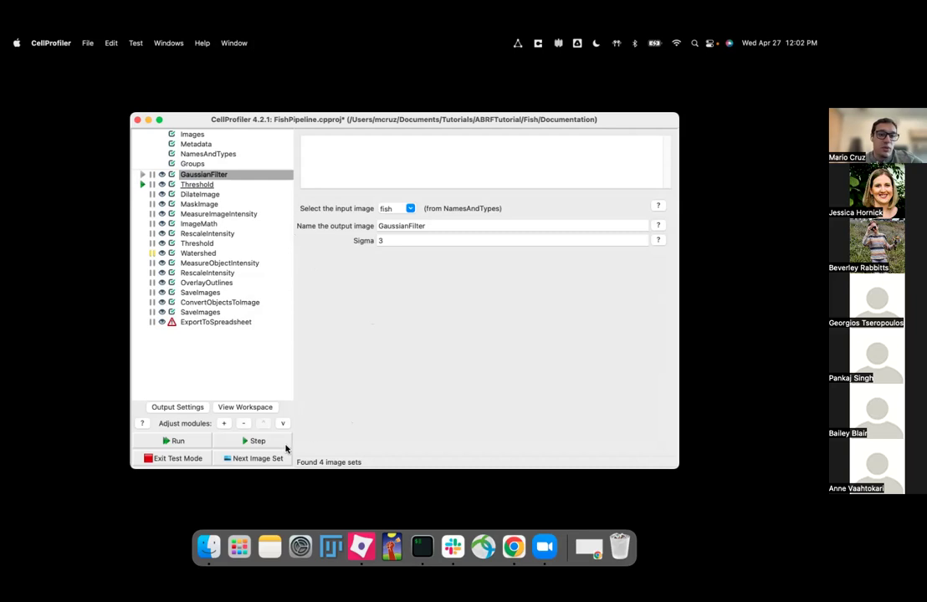
left_click(142, 176)
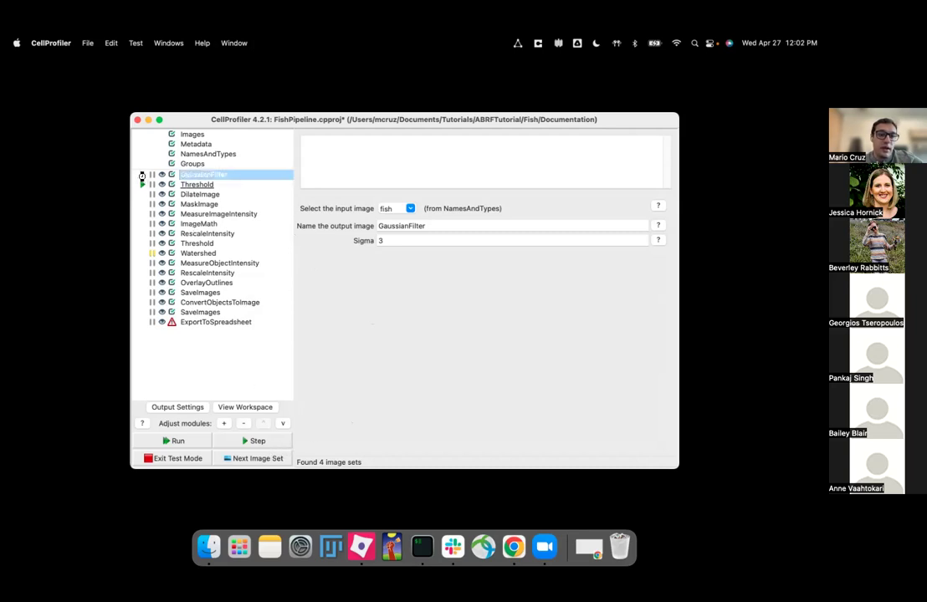
left_click_drag(500, 104, 510, 179)
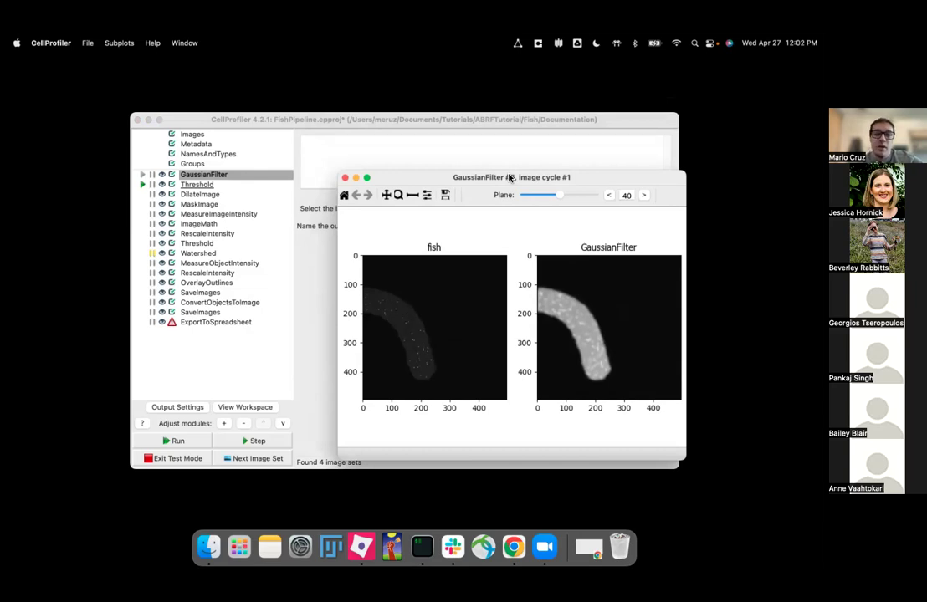
Advance to the second image set and run the GaussianFilter module on it
left_click(240, 461)
left_click(255, 445)
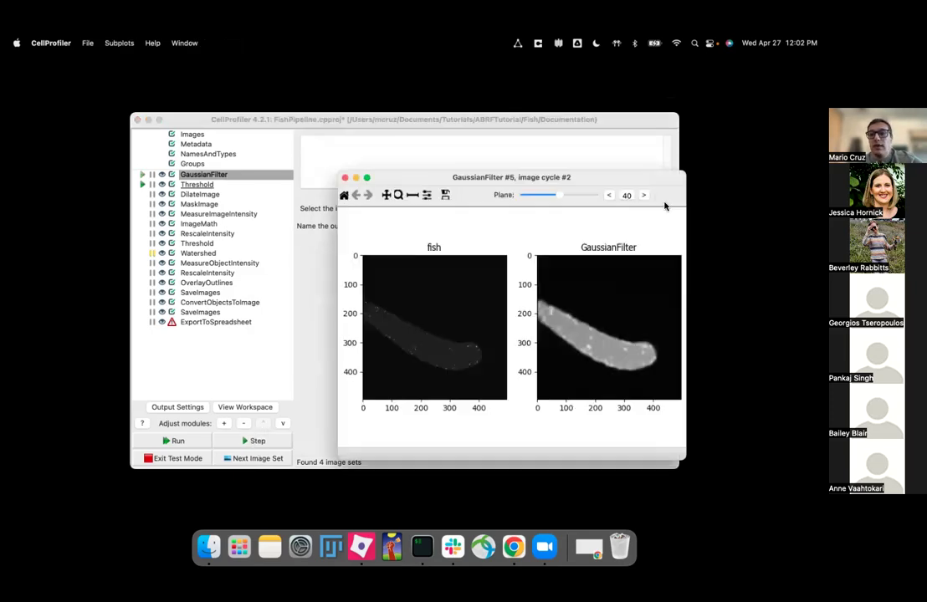
left_click_drag(508, 179, 514, 161)
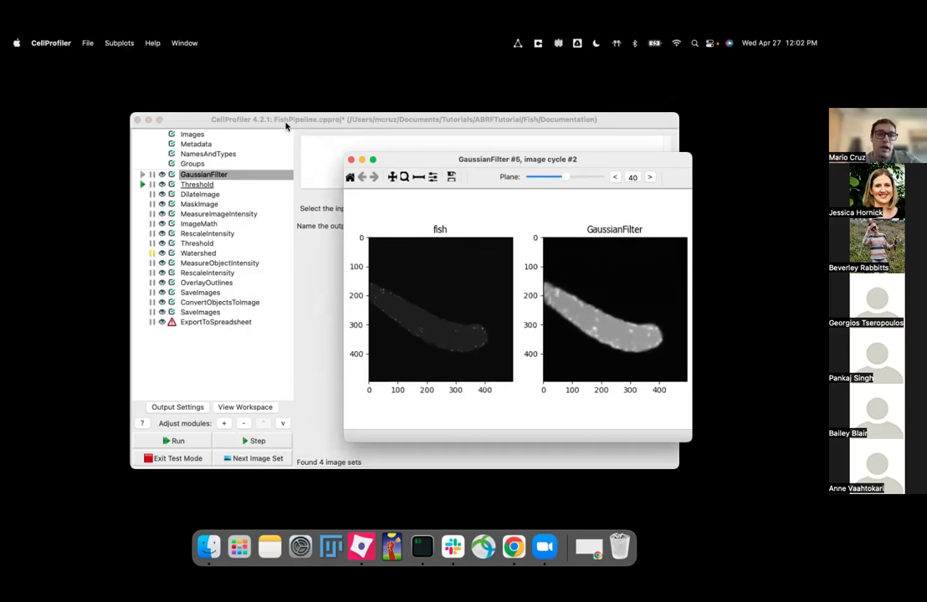
Choose image set 4, the fish4_celegans_dyn-10_ceff-90 image, as the image cycle for testing
left_click(248, 118)
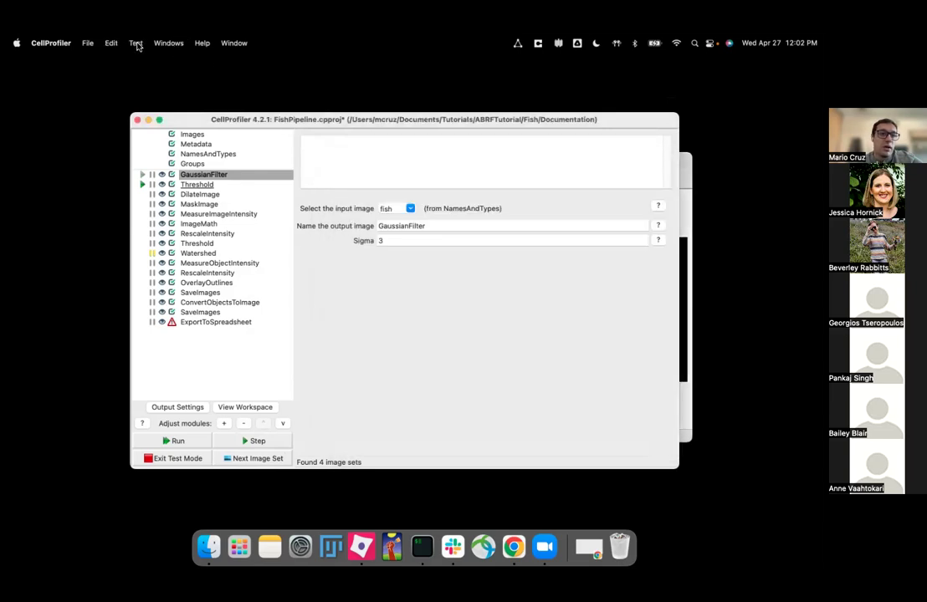
left_click(137, 43)
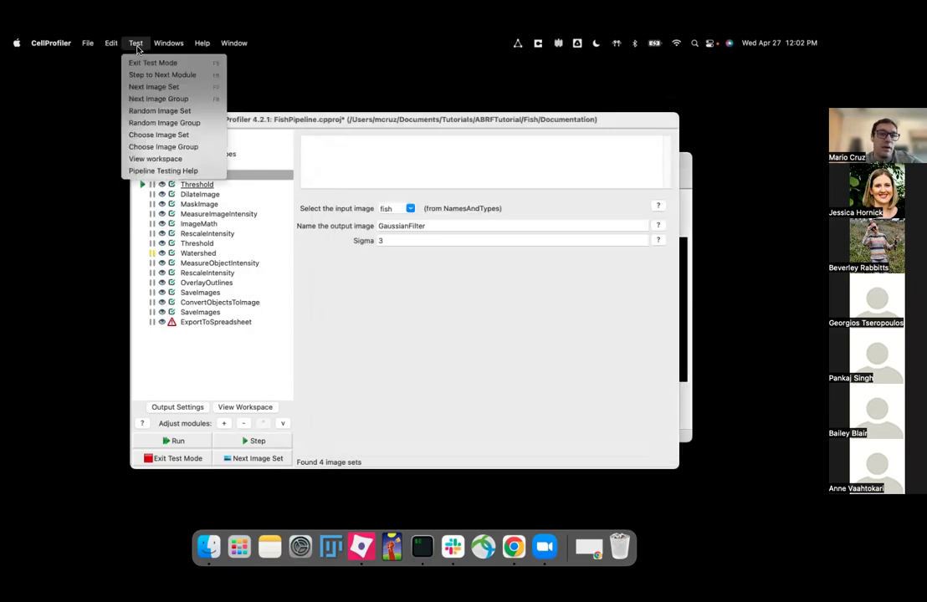
left_click(191, 137)
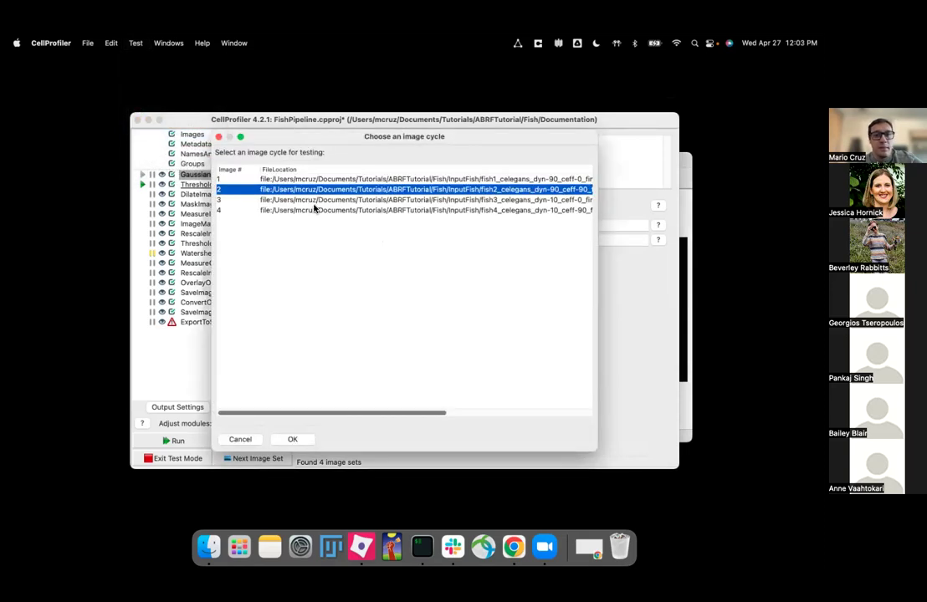
left_click(295, 200)
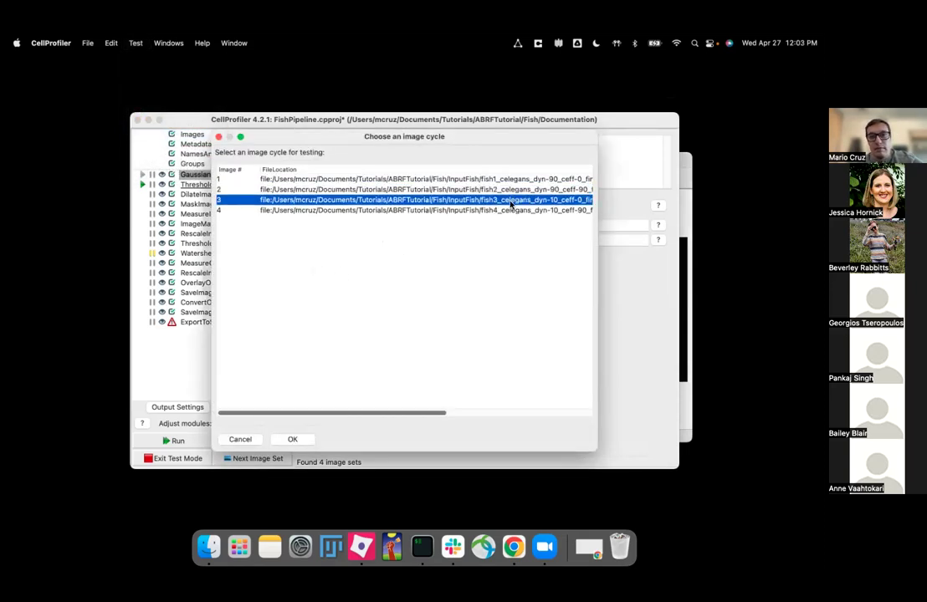
key("Down")
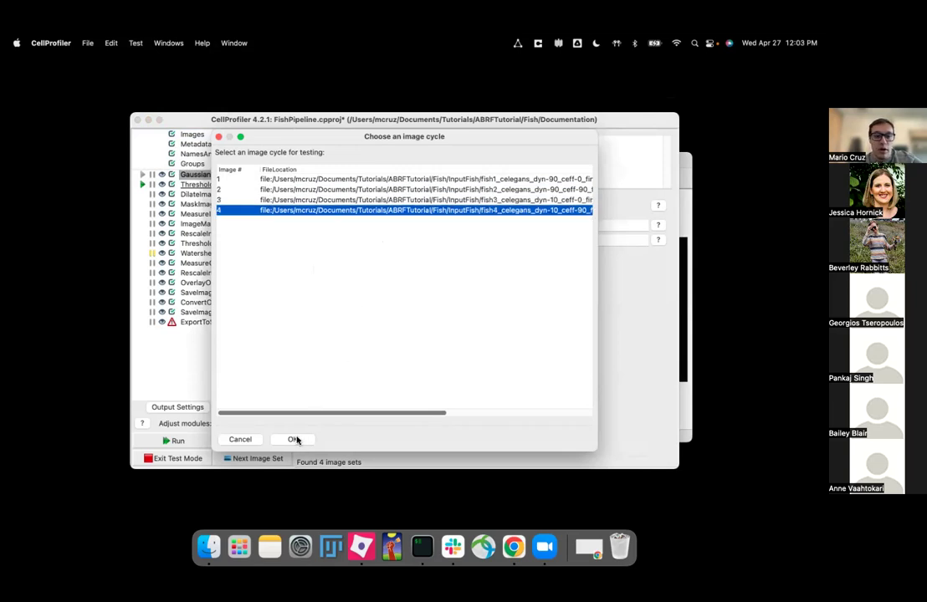
left_click(293, 439)
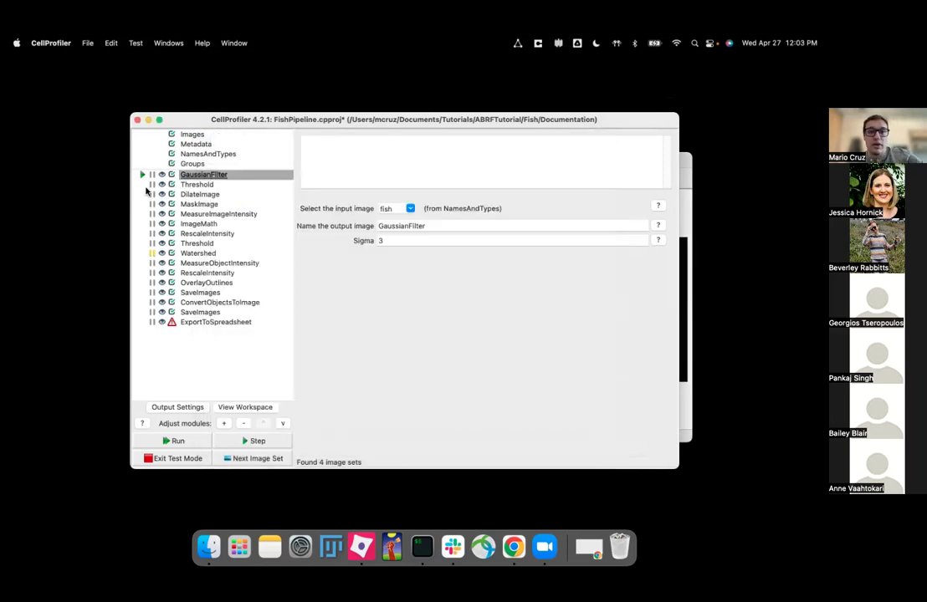
Run GaussianFilter on image set 4 and arrange the pipeline and result windows to compare the noisy original with the blurred image
left_click(143, 184)
left_click_drag(391, 120, 290, 93)
left_click_drag(641, 160, 718, 103)
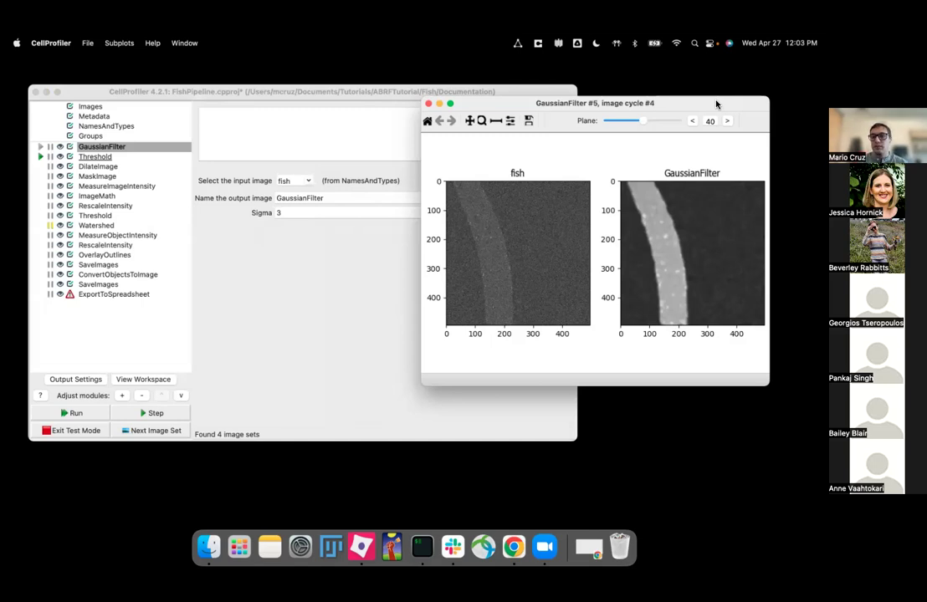
left_click_drag(716, 104, 717, 109)
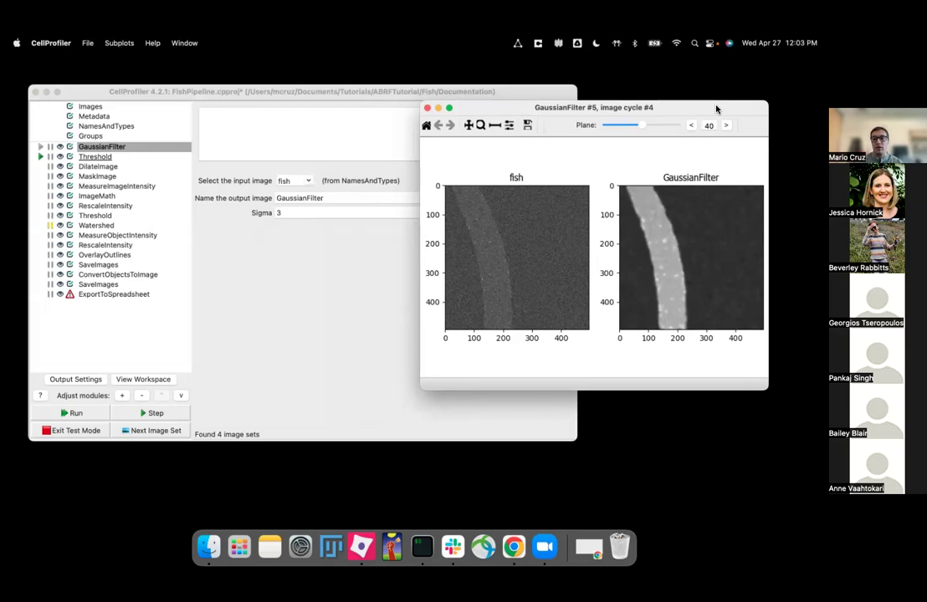
left_click_drag(716, 108, 703, 109)
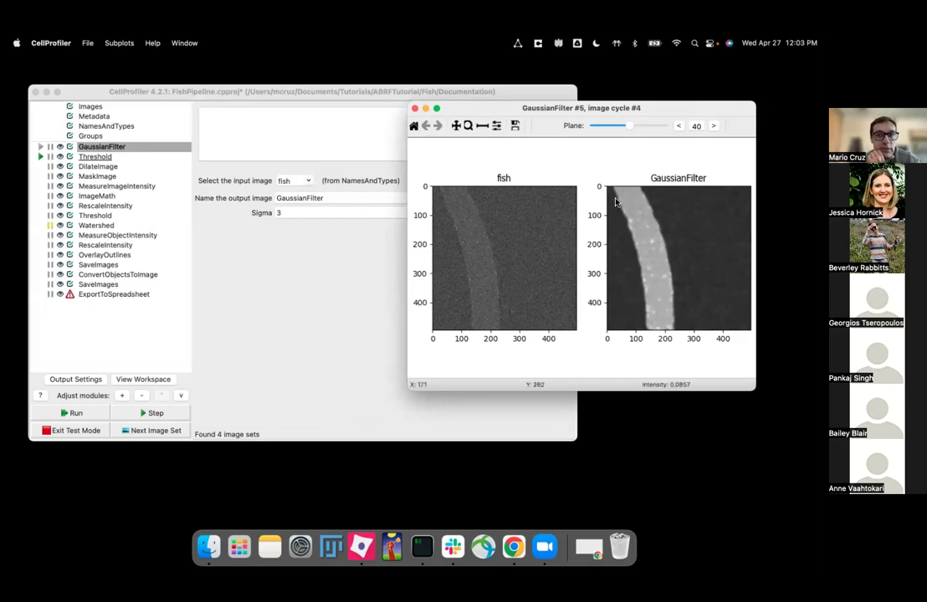
left_click(389, 259)
left_click(631, 258)
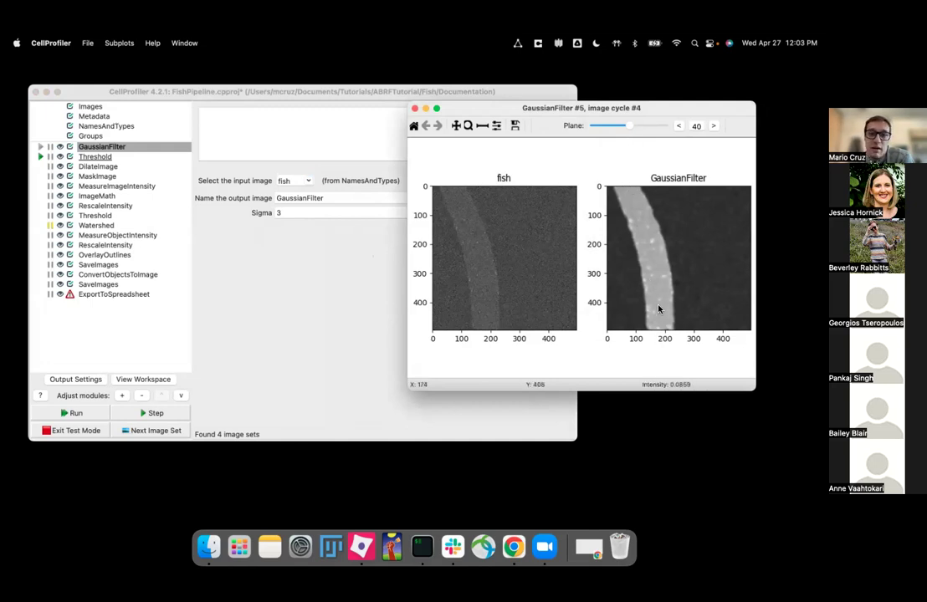
Run the first Threshold module on image set 4 and move its result window clear of the module settings
left_click(96, 147)
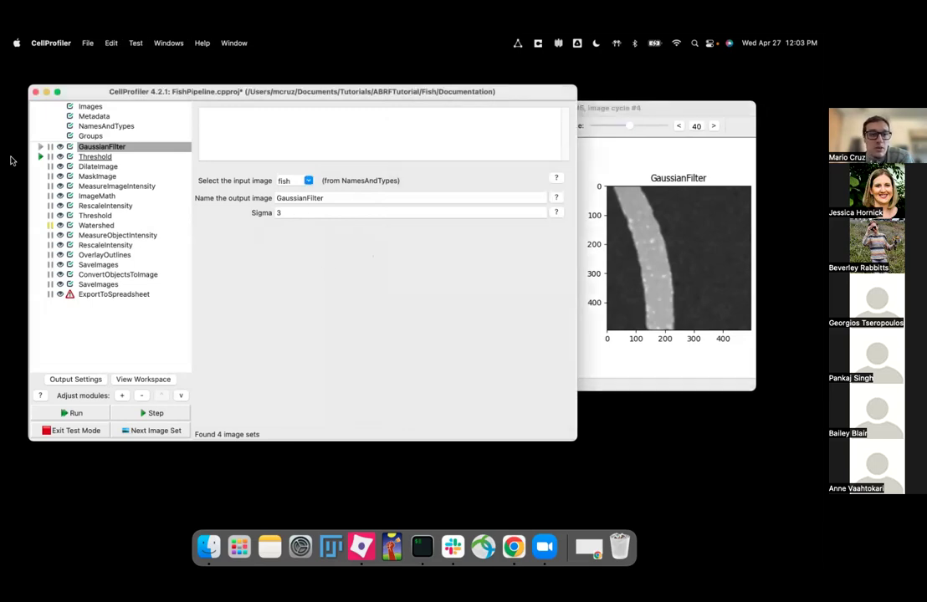
left_click(41, 158)
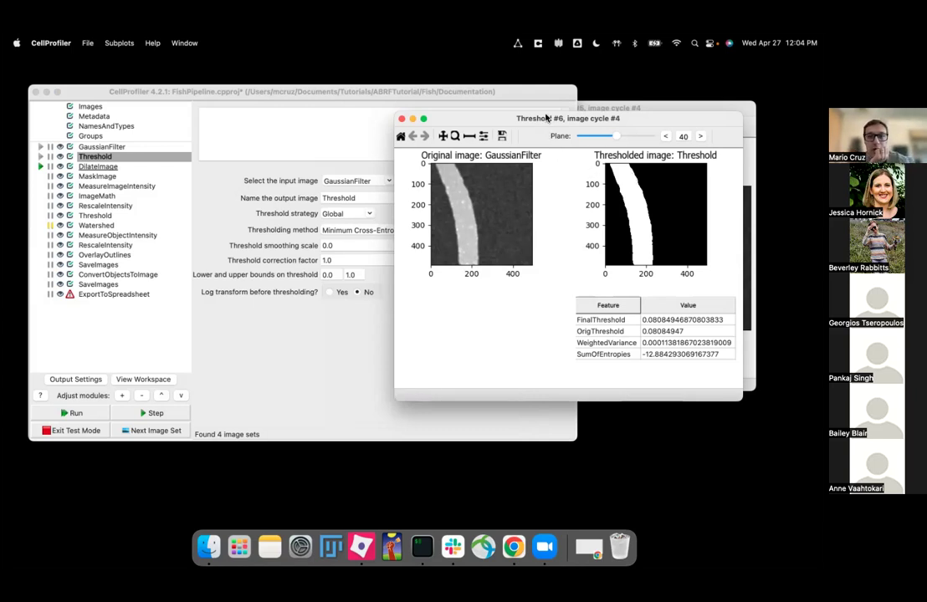
left_click_drag(548, 119, 602, 133)
Review the Threshold module's input image choices, output image name and threshold strategy options without changing them
left_click(397, 173)
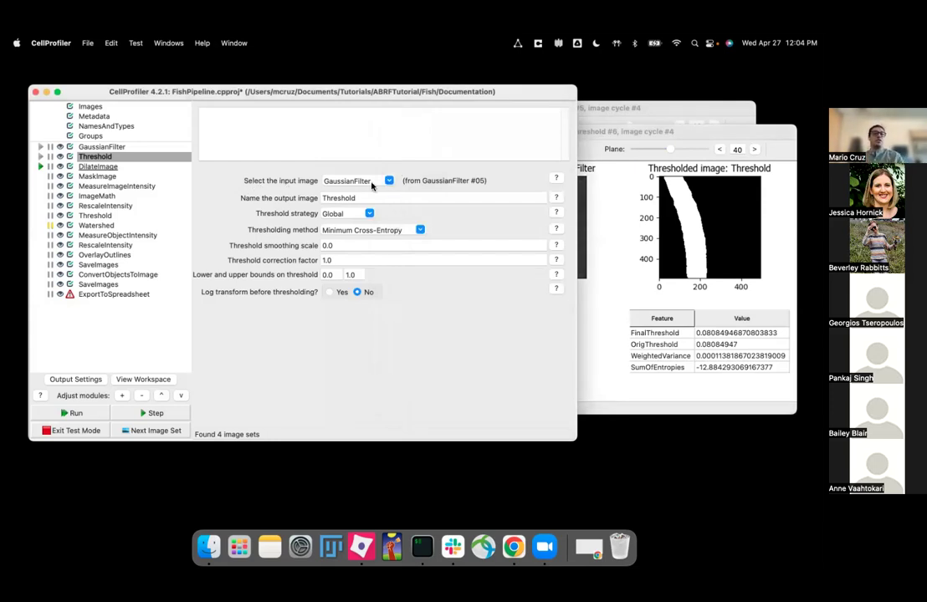
left_click(388, 182)
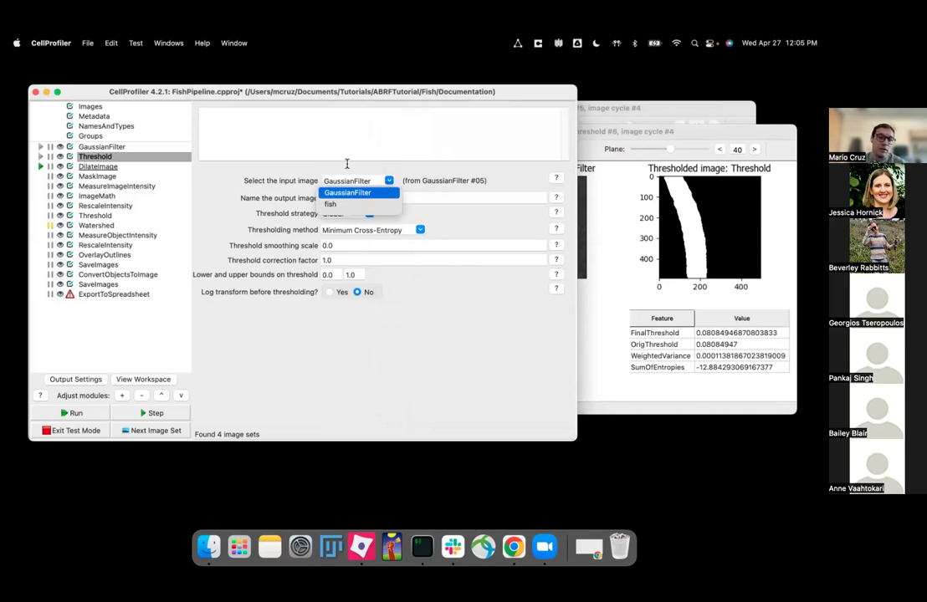
left_click(156, 151)
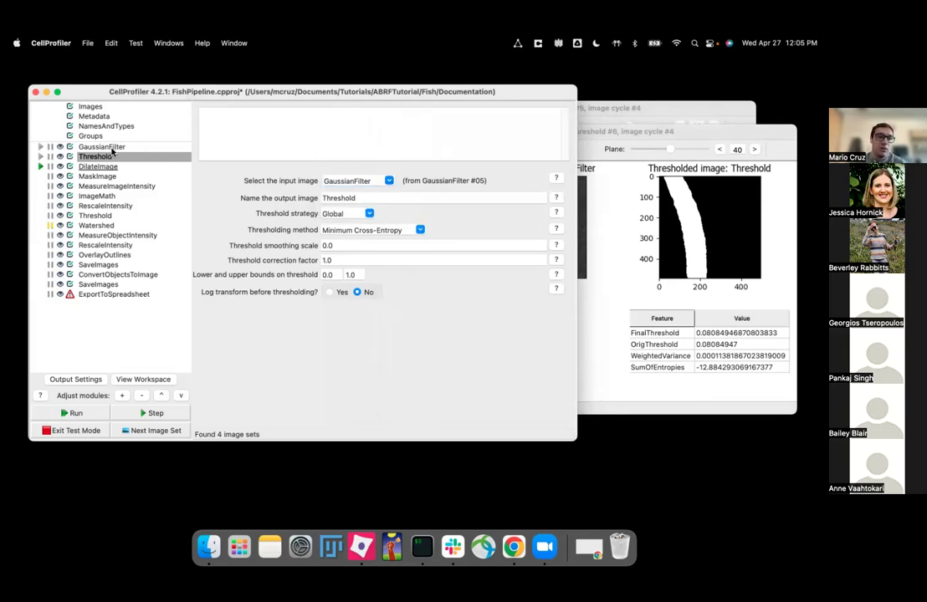
left_click(379, 201)
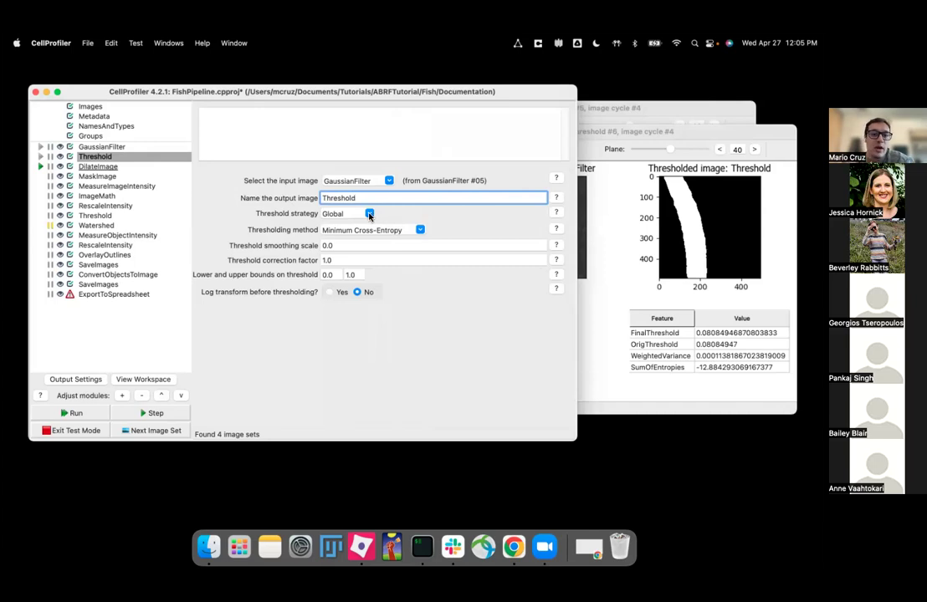
left_click(369, 214)
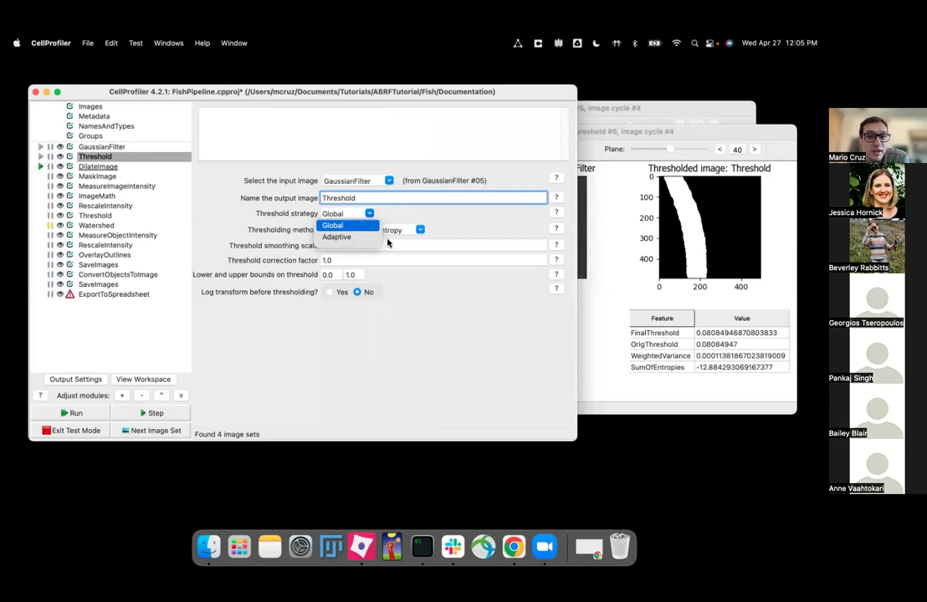
left_click(402, 218)
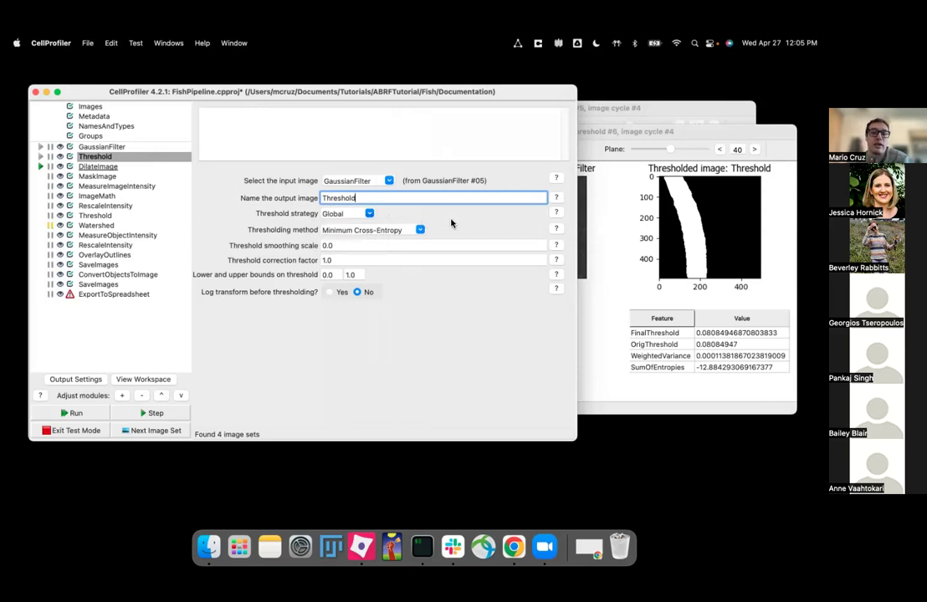
left_click(477, 220)
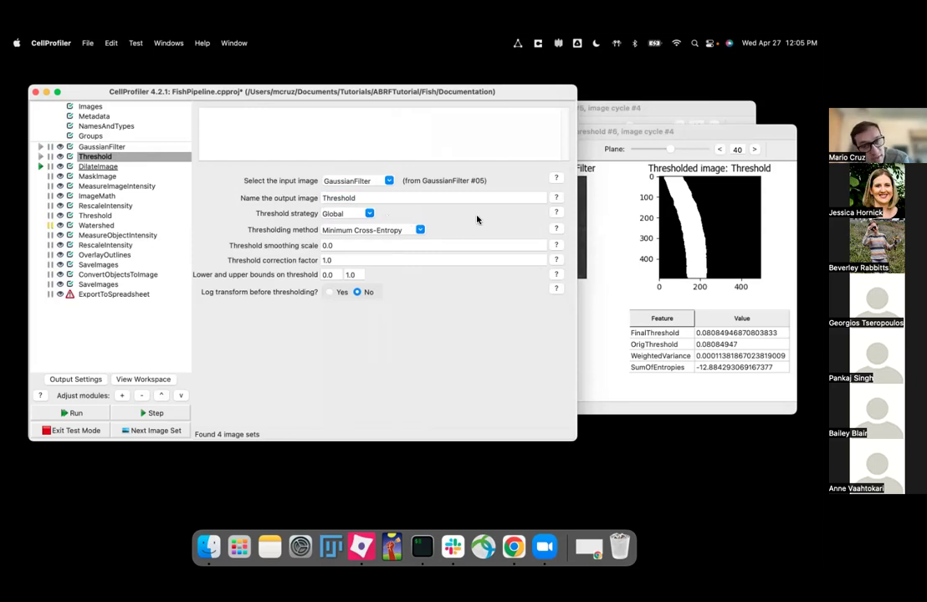
Read the help on the Global and Adaptive threshold strategies and check the Threshold result against its blurred input image
left_click(556, 213)
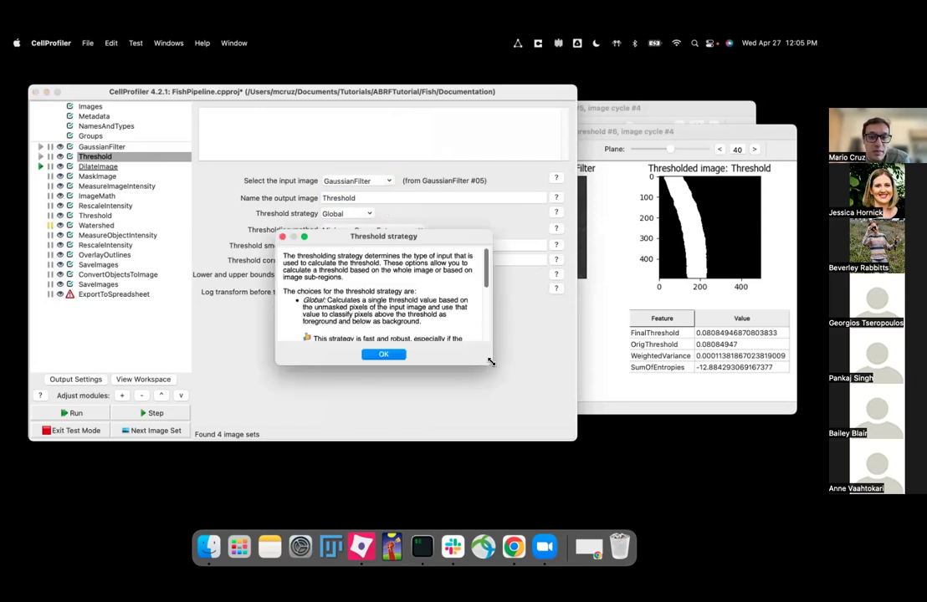
left_click_drag(583, 403, 627, 441)
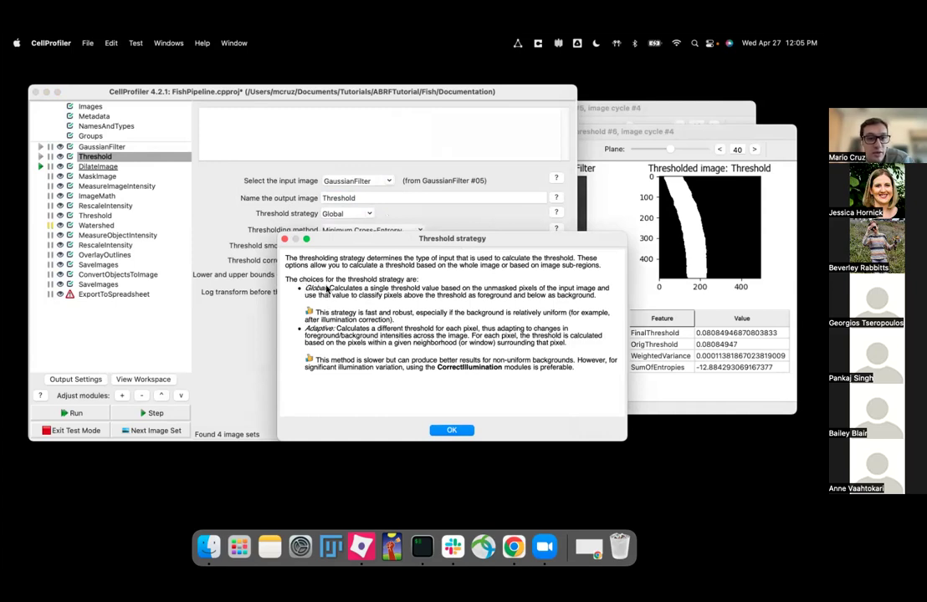
double_click(315, 288)
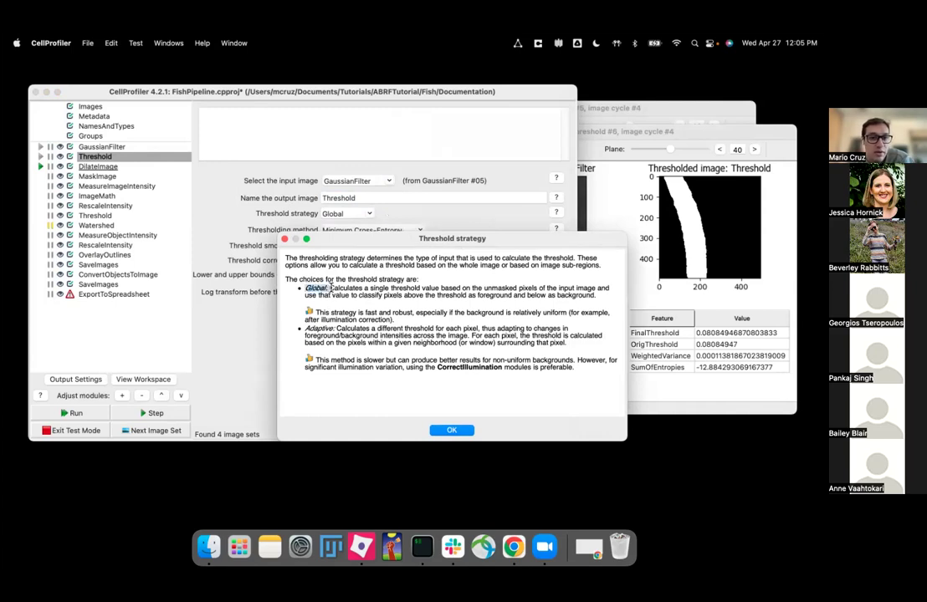
double_click(324, 329)
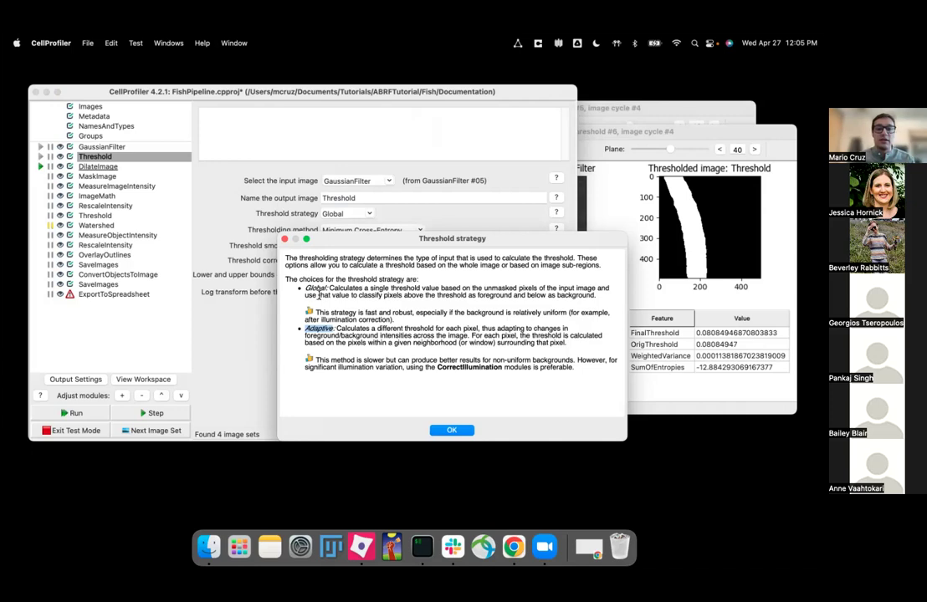
left_click(318, 294)
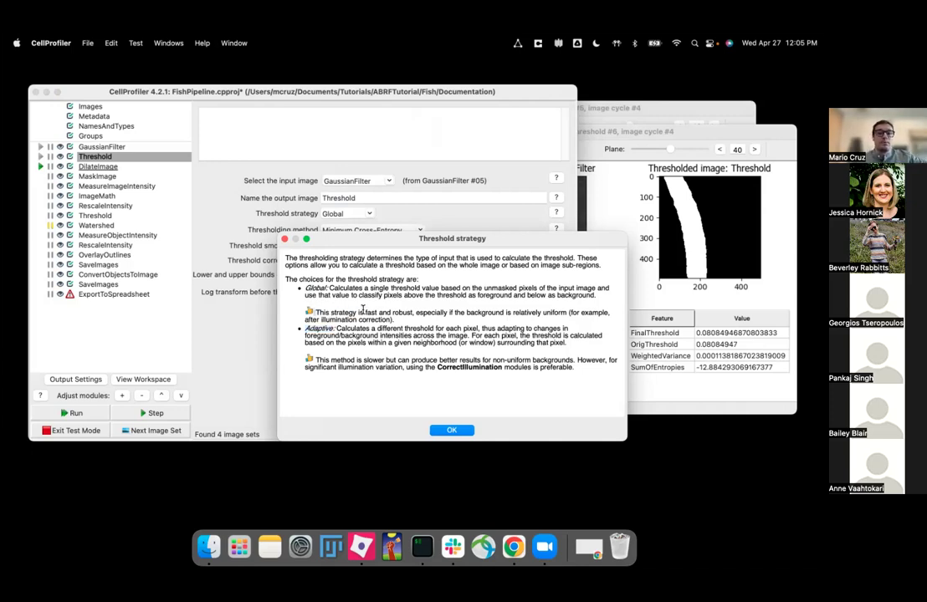
left_click_drag(315, 313, 421, 307)
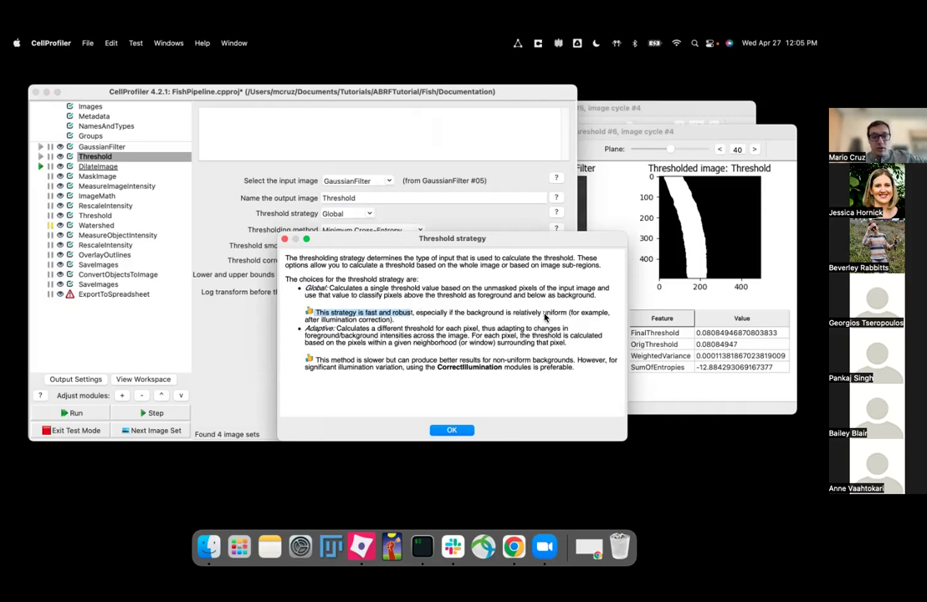
left_click(284, 240)
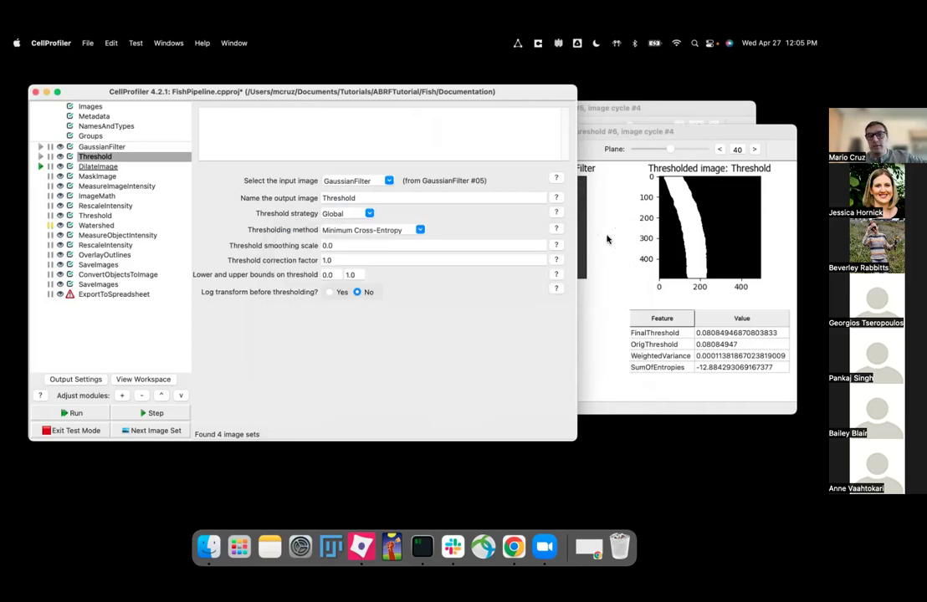
left_click(608, 240)
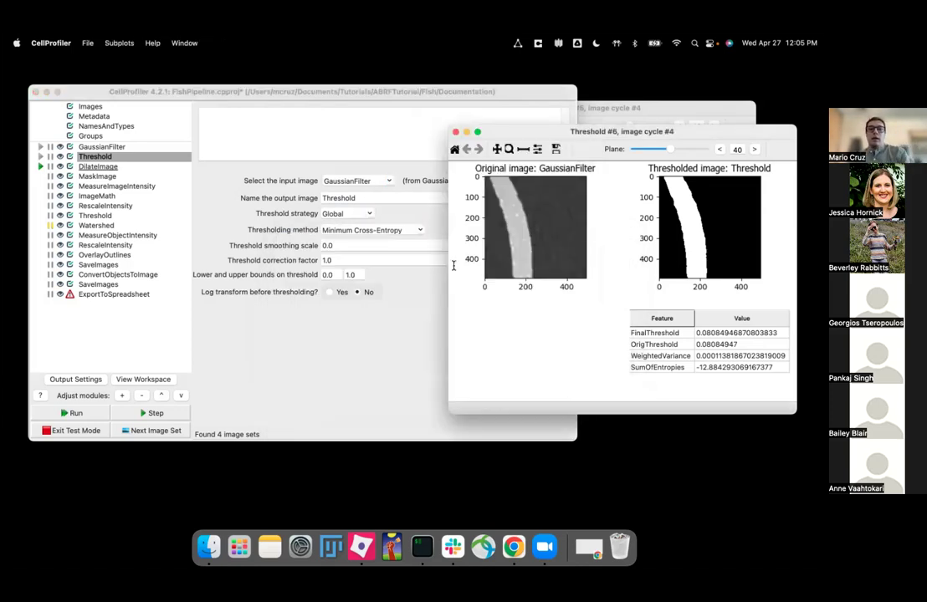
left_click(402, 306)
Review the thresholding method choices, keeping Minimum Cross-Entropy, and read the help on the automatic methods
left_click(420, 231)
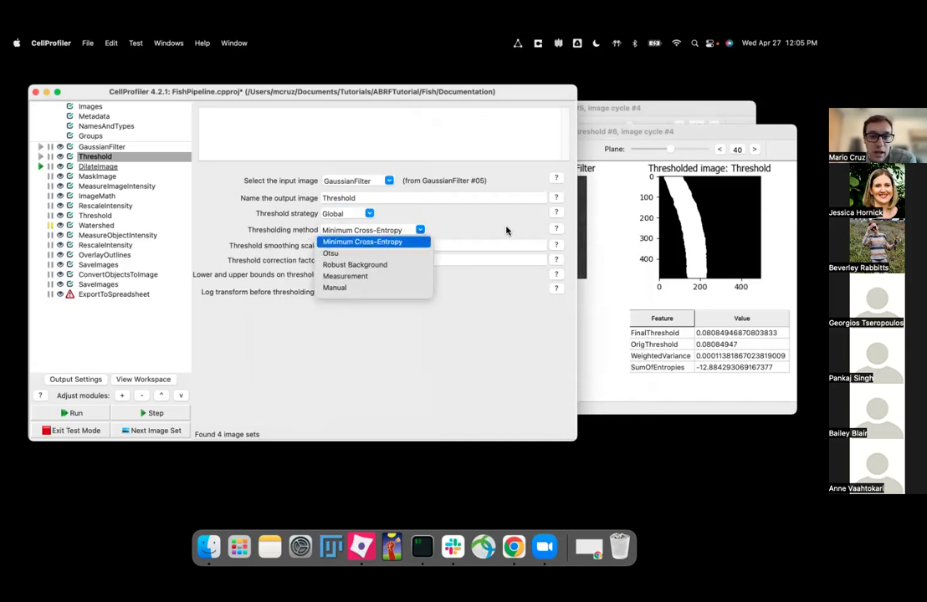
left_click(406, 242)
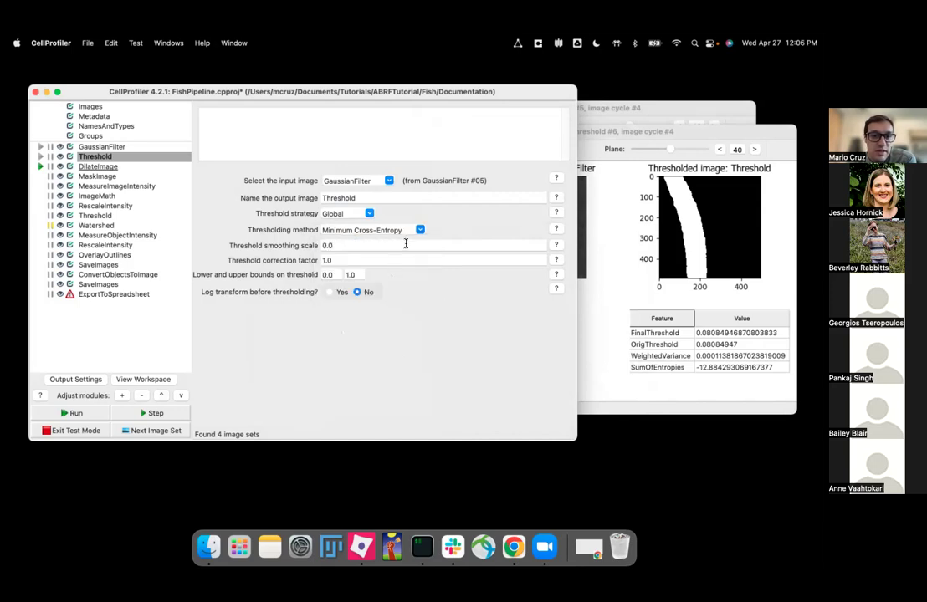
left_click(556, 229)
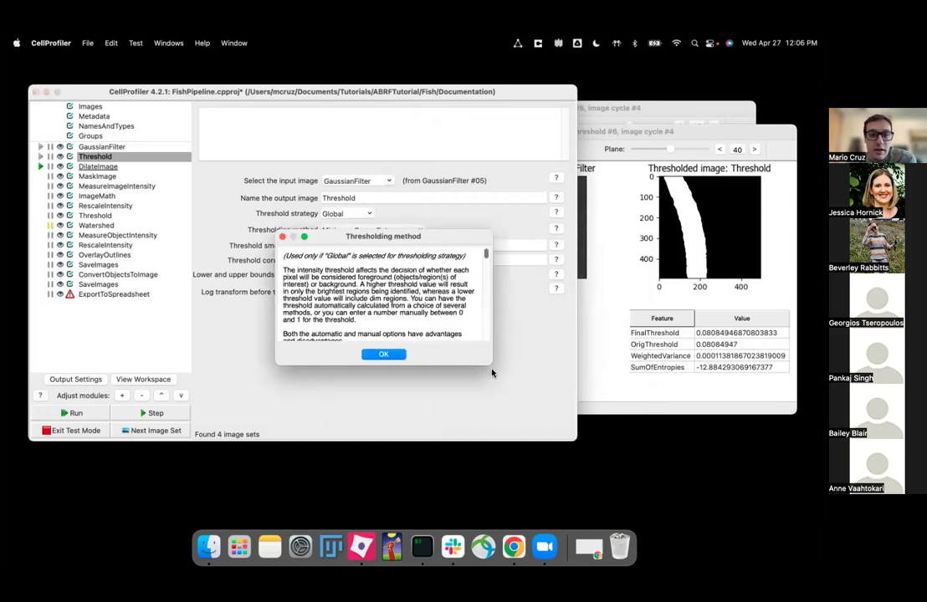
left_click_drag(492, 368, 702, 494)
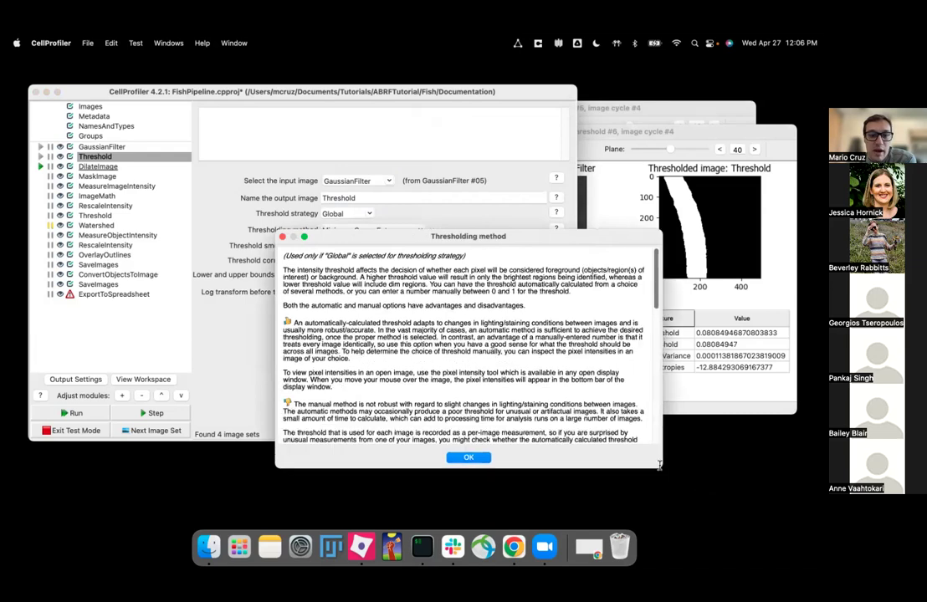
scroll(510, 385, "down", 5)
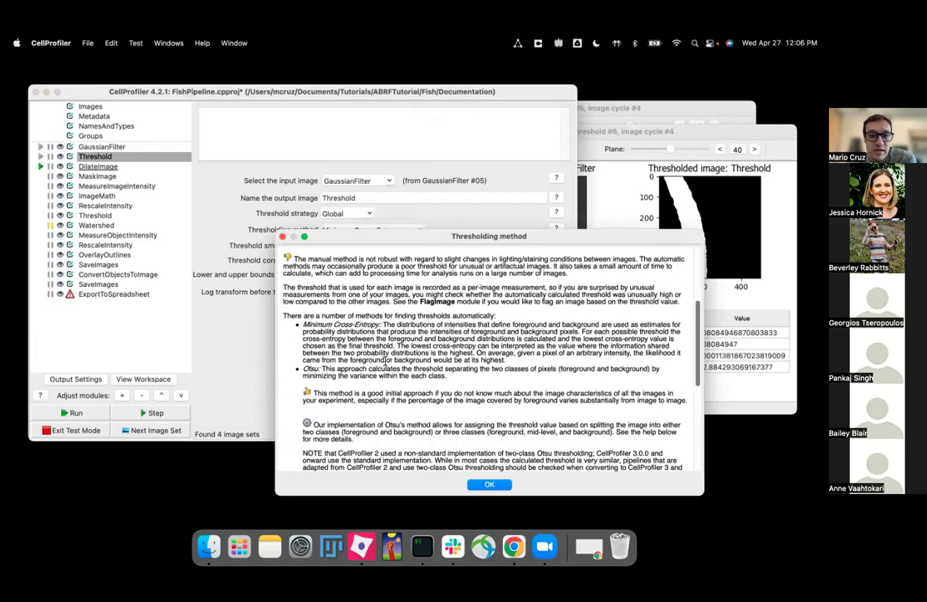
scroll(389, 363, "down", 2)
scroll(400, 366, "down", 3)
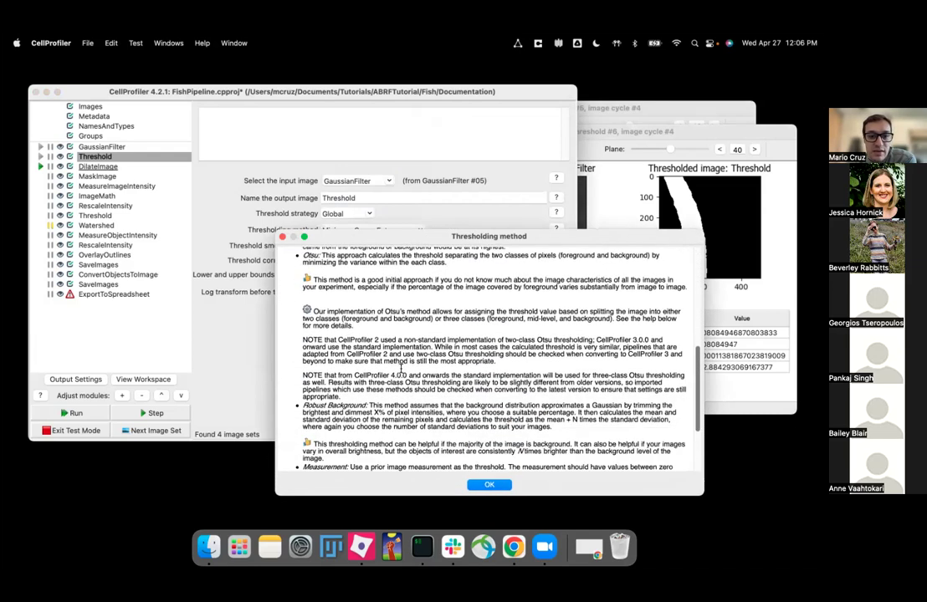
scroll(469, 418, "up", 10)
left_click(490, 486)
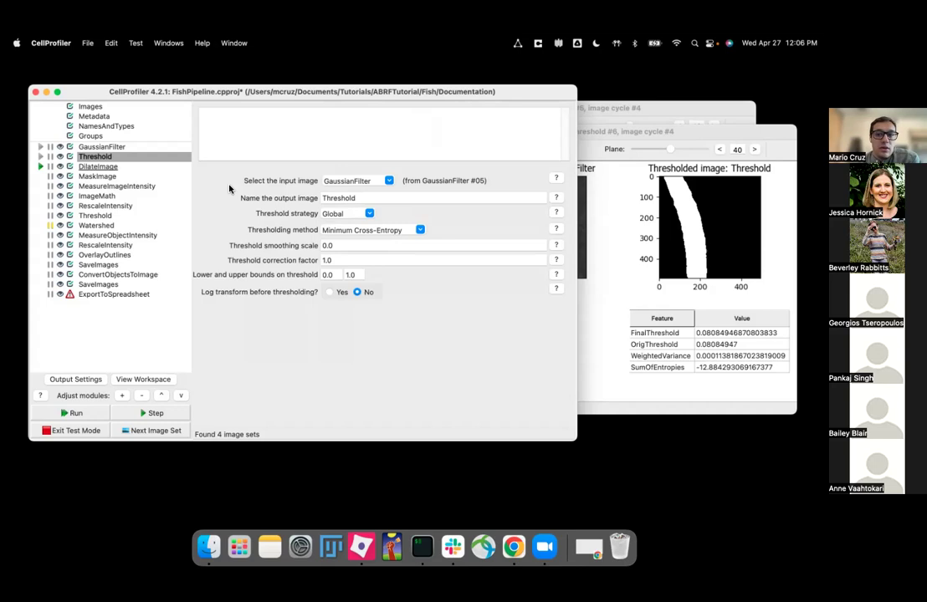
Run DilateImage on image set 4, zoom in to compare the worm's edges before and after dilation, and close the result
left_click(41, 167)
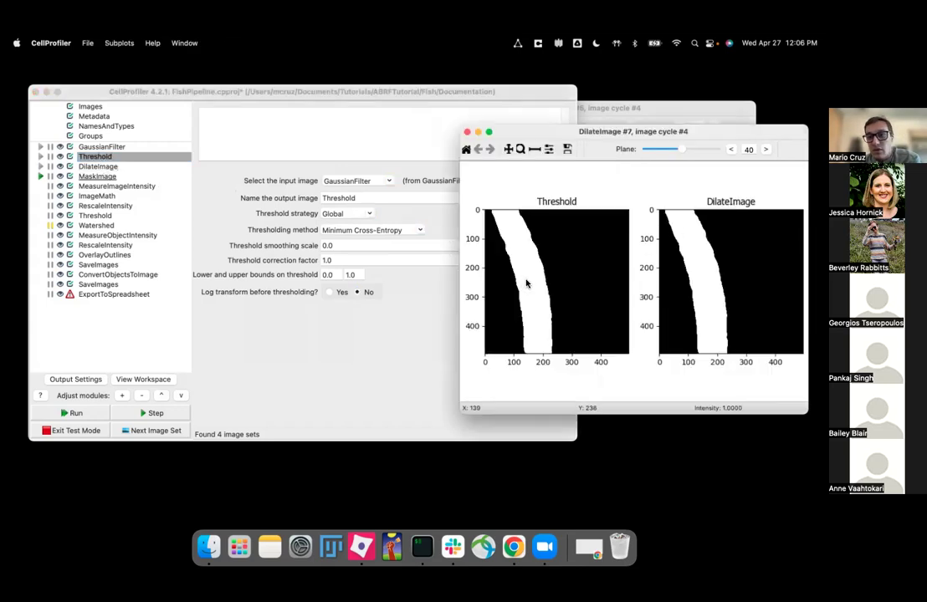
left_click(97, 166)
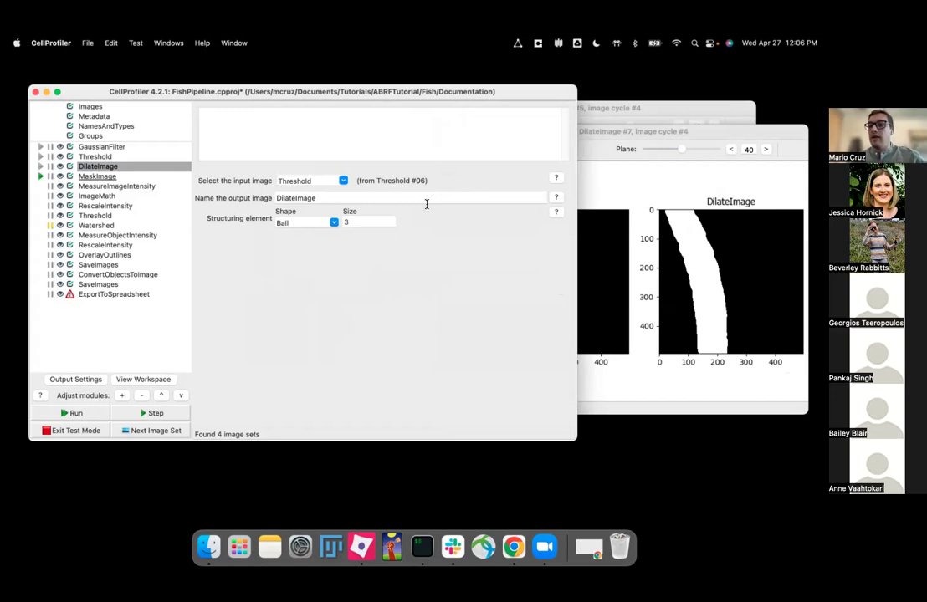
left_click_drag(693, 134, 645, 131)
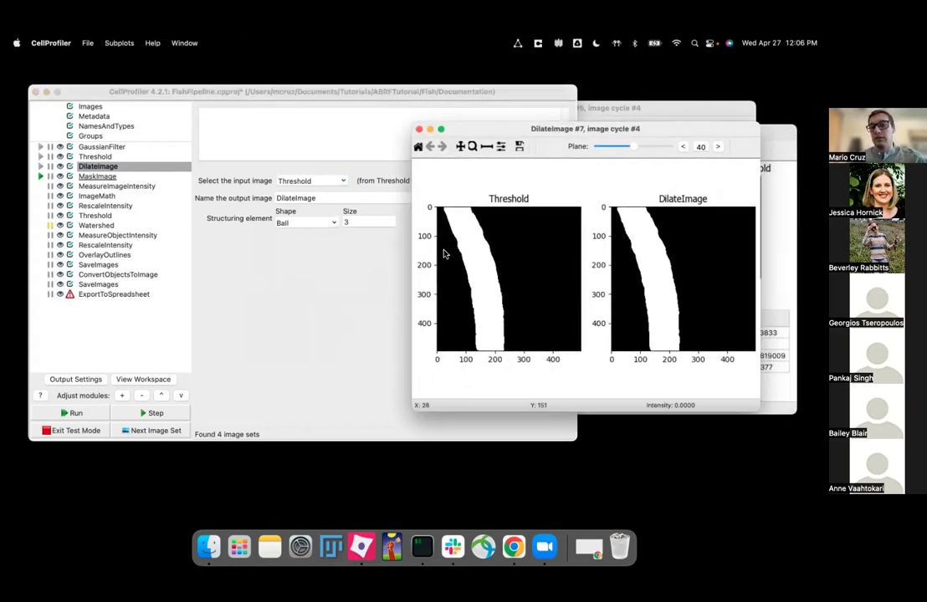
left_click(472, 147)
left_click_drag(443, 255, 531, 323)
left_click_drag(460, 241, 537, 302)
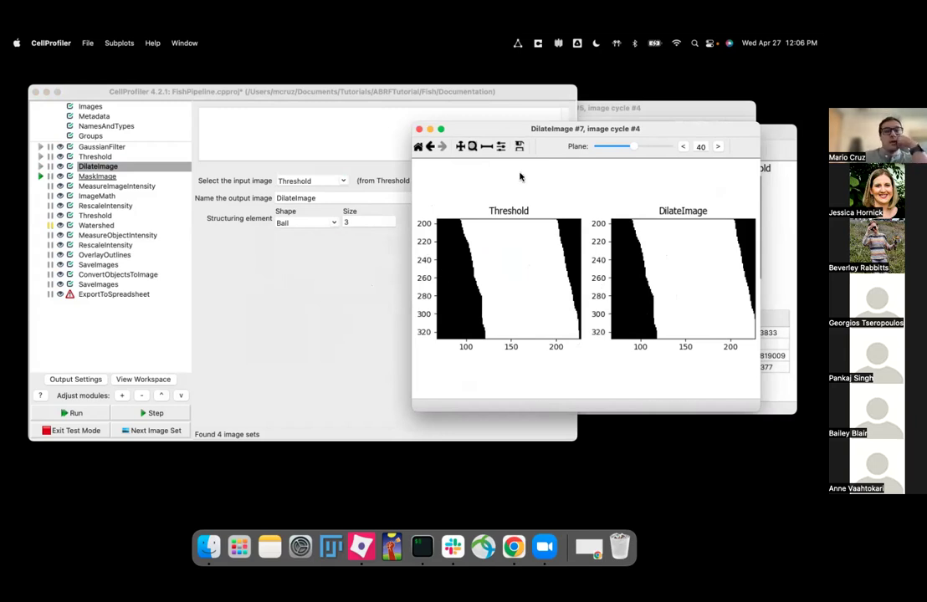
left_click(420, 131)
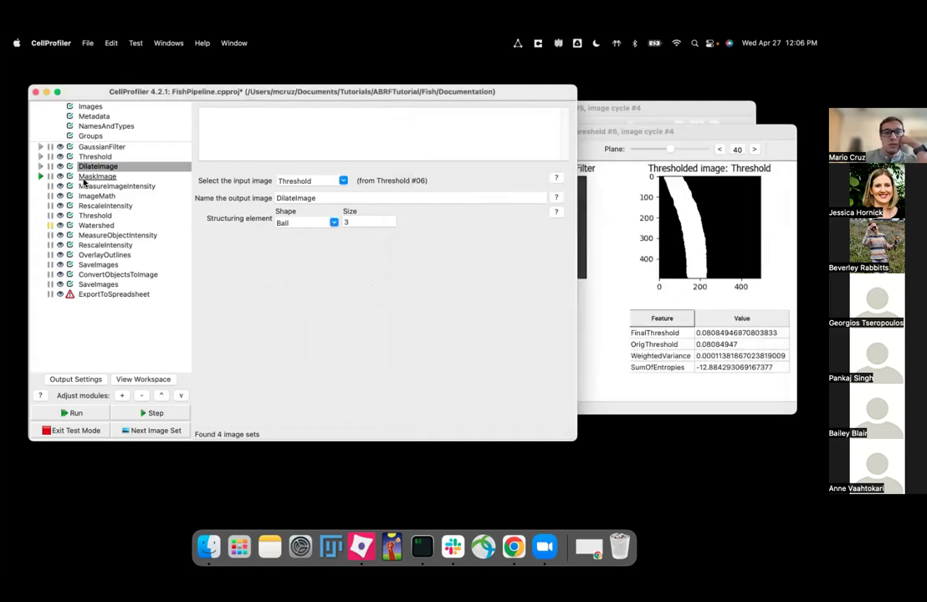
Run MaskImage on image set 4 and zoom in on the middle of the worm in the masked image
left_click(48, 178)
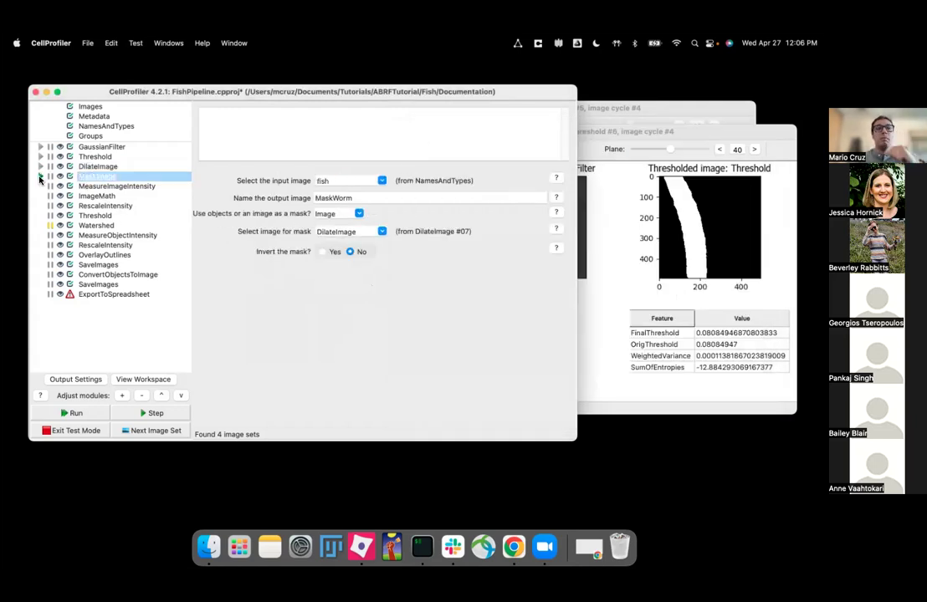
left_click(40, 177)
left_click_drag(695, 146, 446, 151)
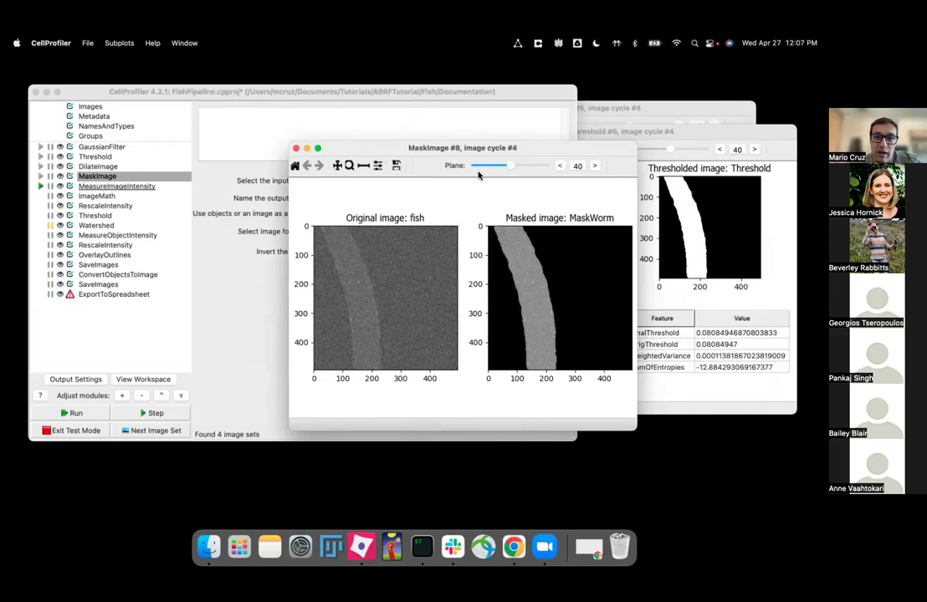
left_click(350, 166)
left_click_drag(495, 268, 575, 317)
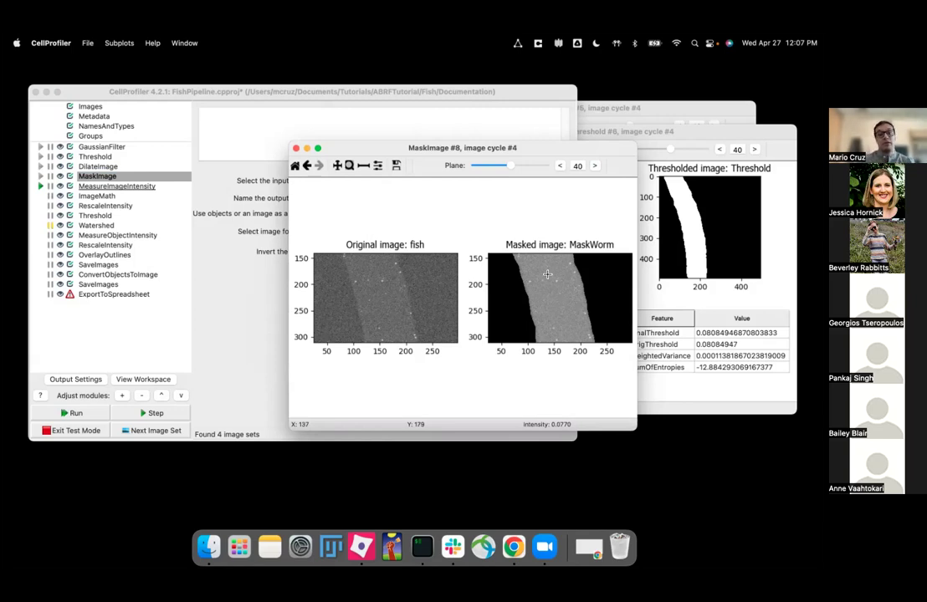
Run MeasureImageIntensity on image set 4 and move its result table clear of the pipeline list
left_click(201, 213)
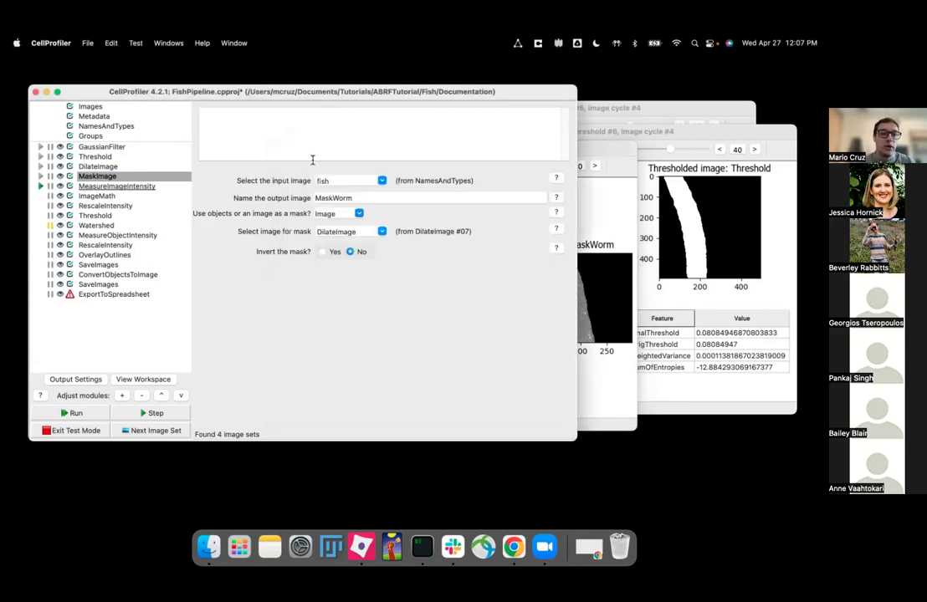
left_click(43, 191)
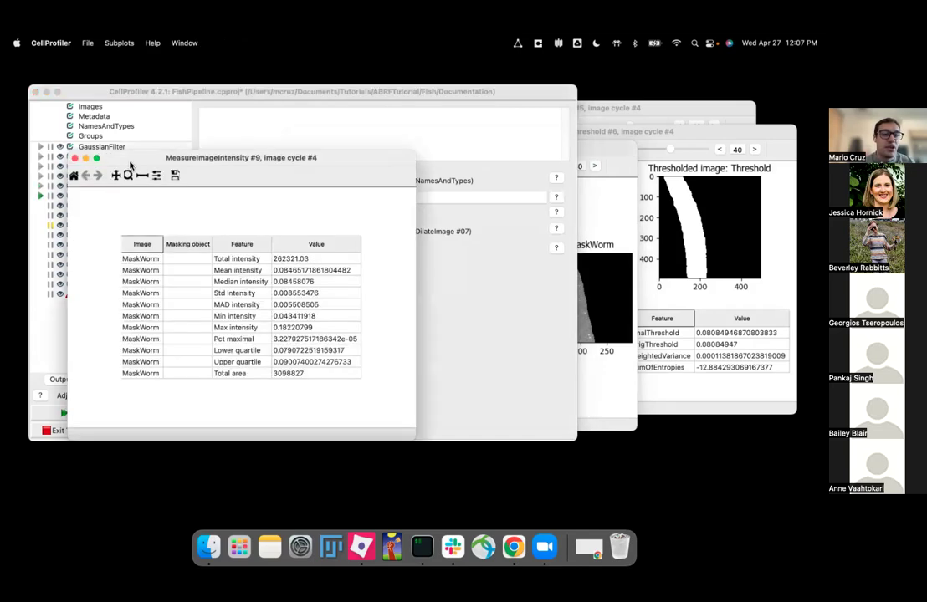
left_click_drag(143, 162, 257, 164)
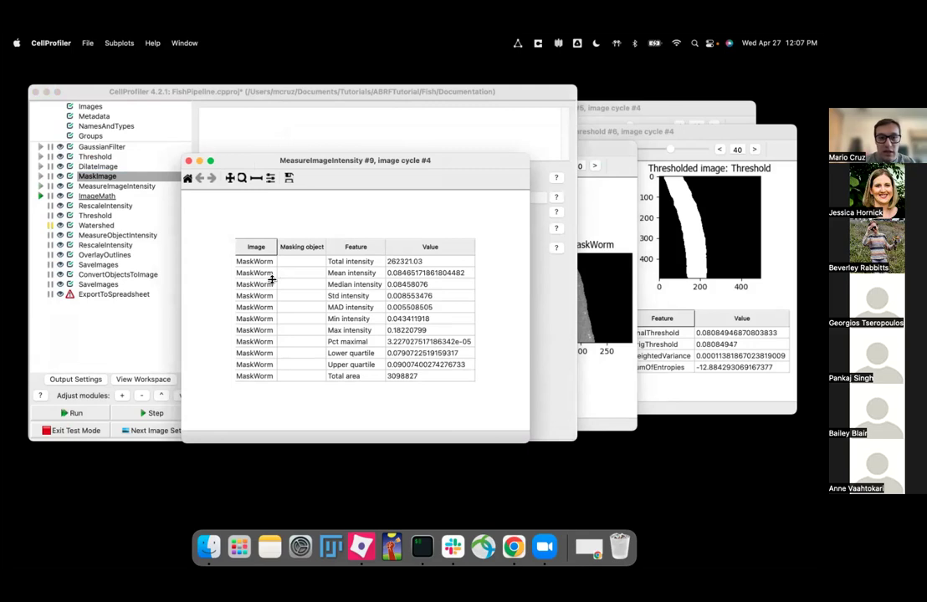
left_click_drag(321, 160, 460, 188)
Check which images MeasureImageIntensity measures and examine the mean, median and standard deviation intensity rows for MaskWorm
left_click(144, 187)
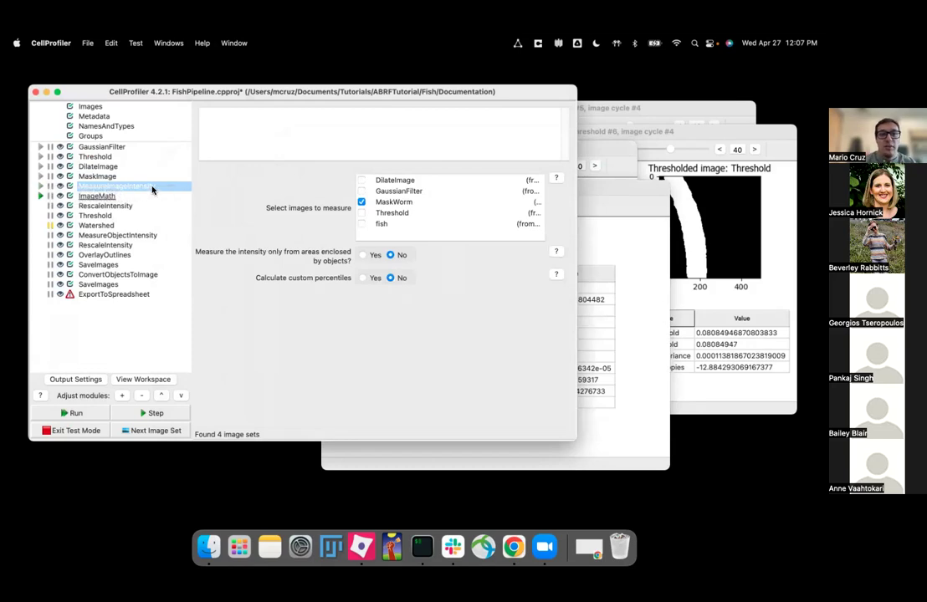
left_click(586, 251)
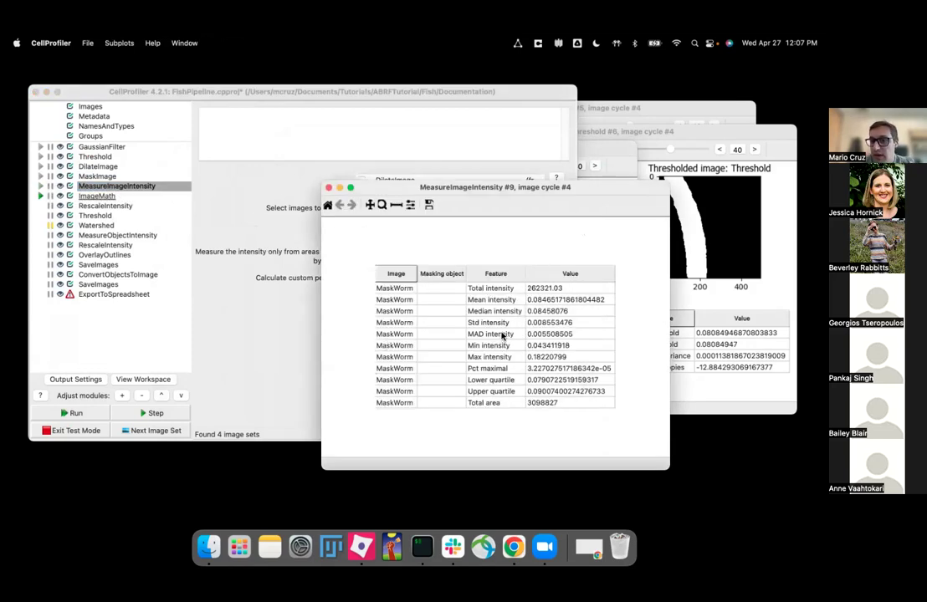
left_click(471, 301)
left_click(479, 314)
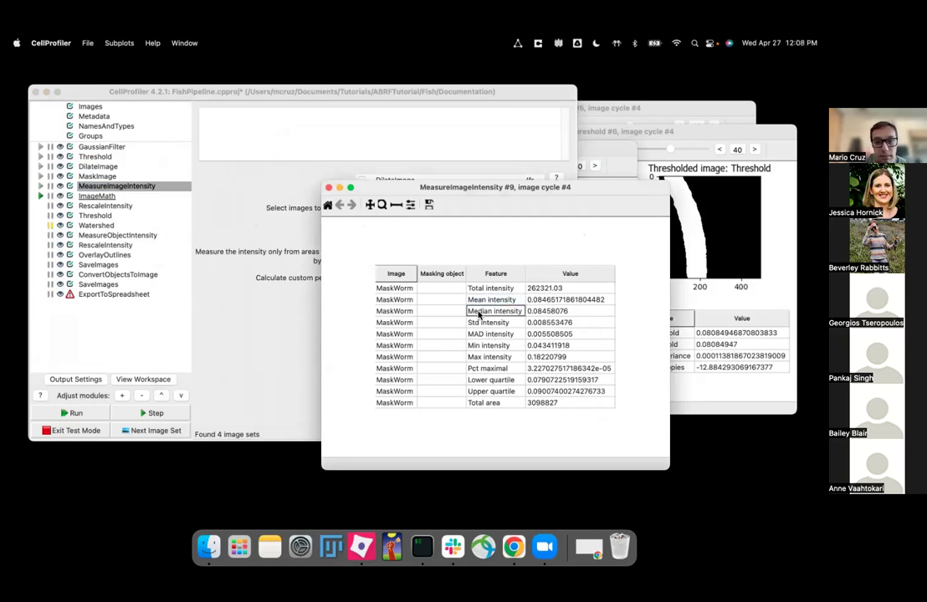
left_click(489, 324)
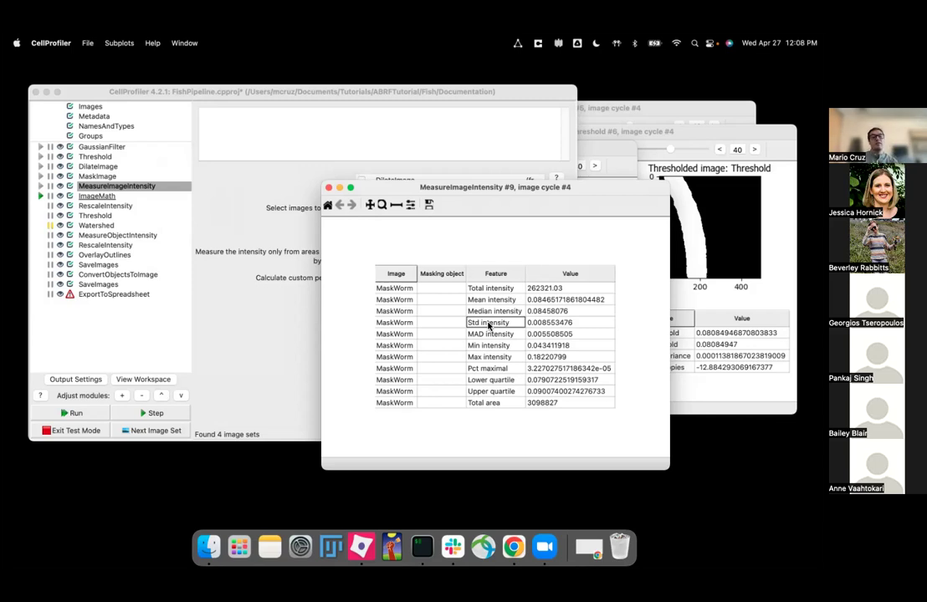
Bring up the MaskImage result and examine the worm's background intensity alongside the ImageMath median-subtraction settings
left_click(678, 256)
left_click(633, 108)
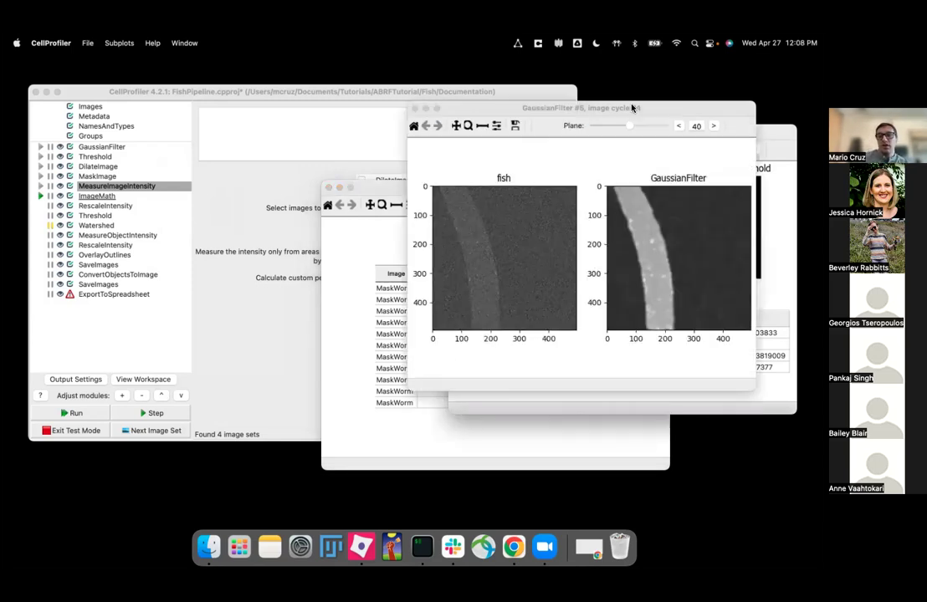
key("ctrl+Up")
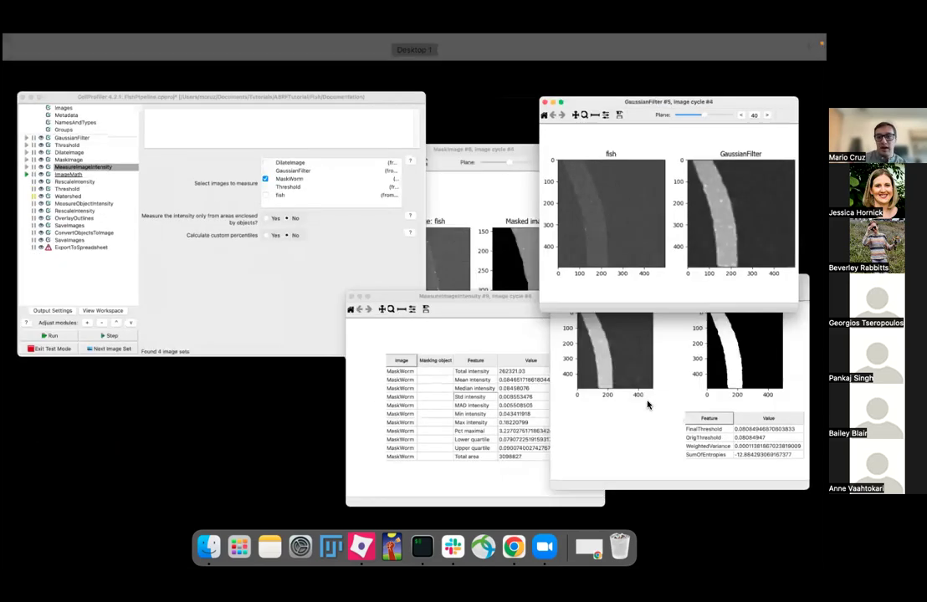
left_click(518, 312)
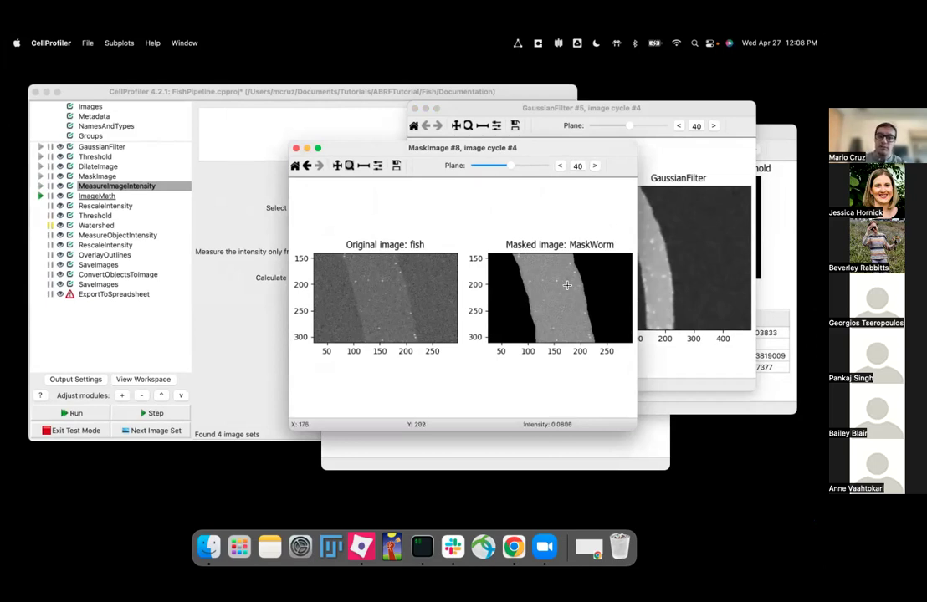
left_click(93, 195)
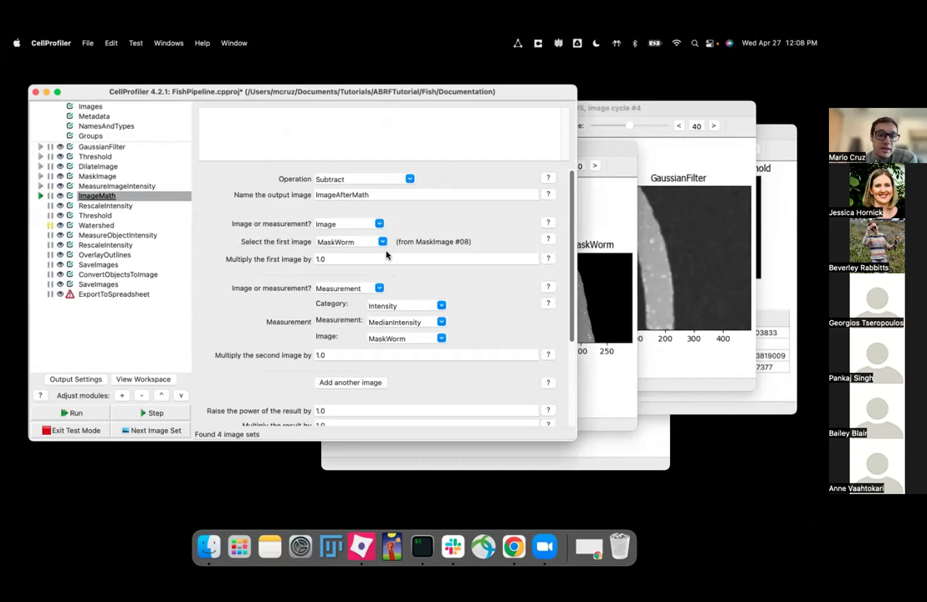
left_click(598, 251)
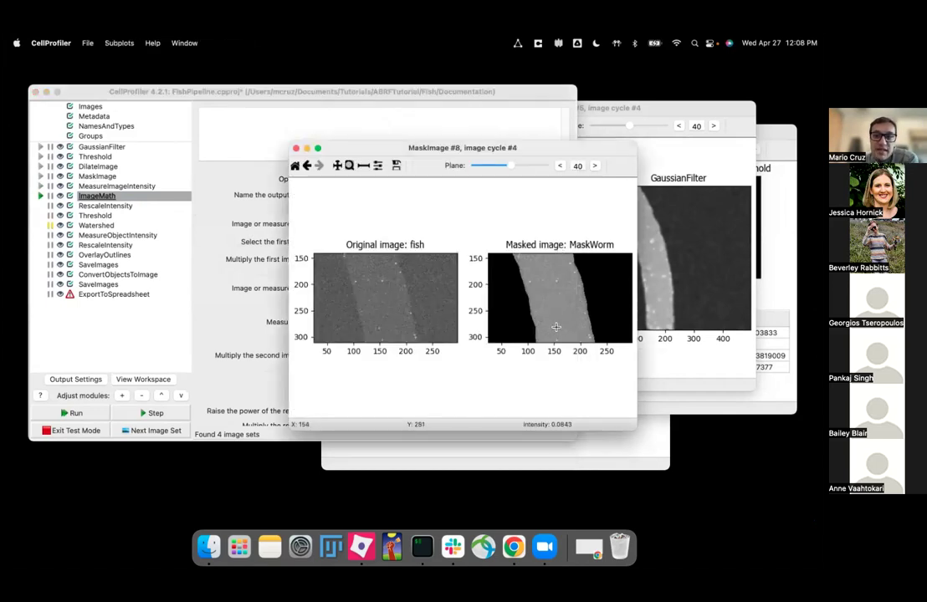
Choose the MedianIntensity measurement of the MaskWorm image as the value ImageMath subtracts
left_click(277, 277)
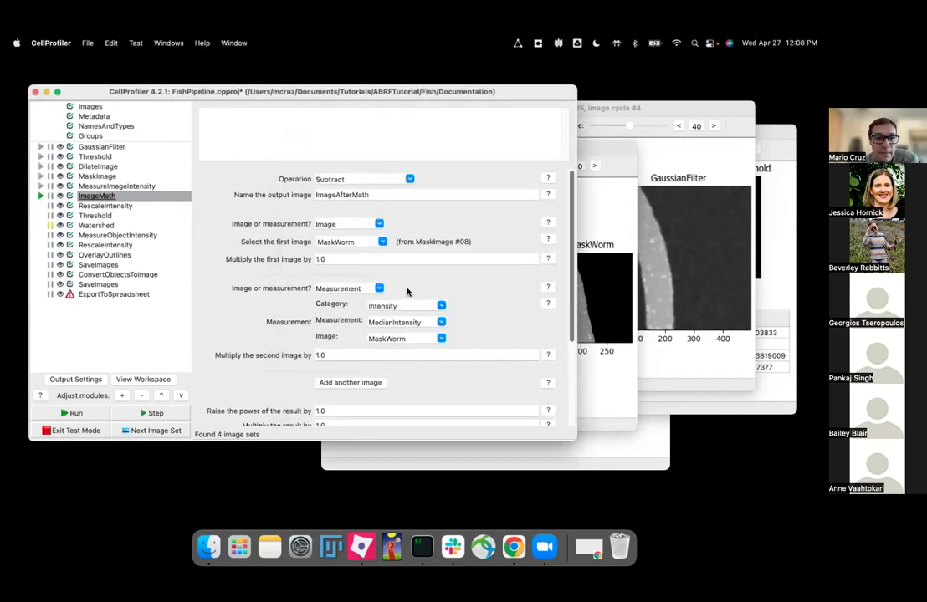
left_click(438, 322)
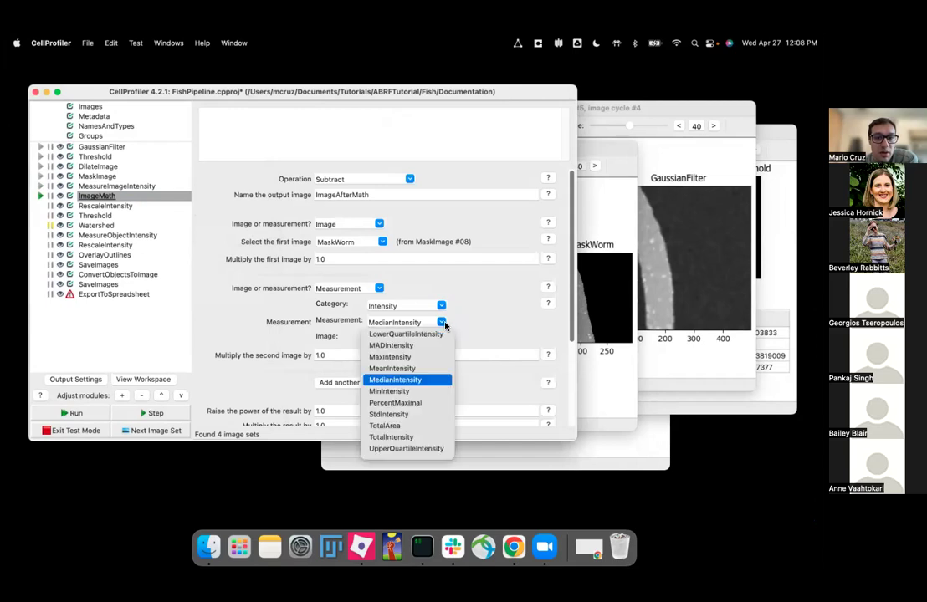
left_click(439, 379)
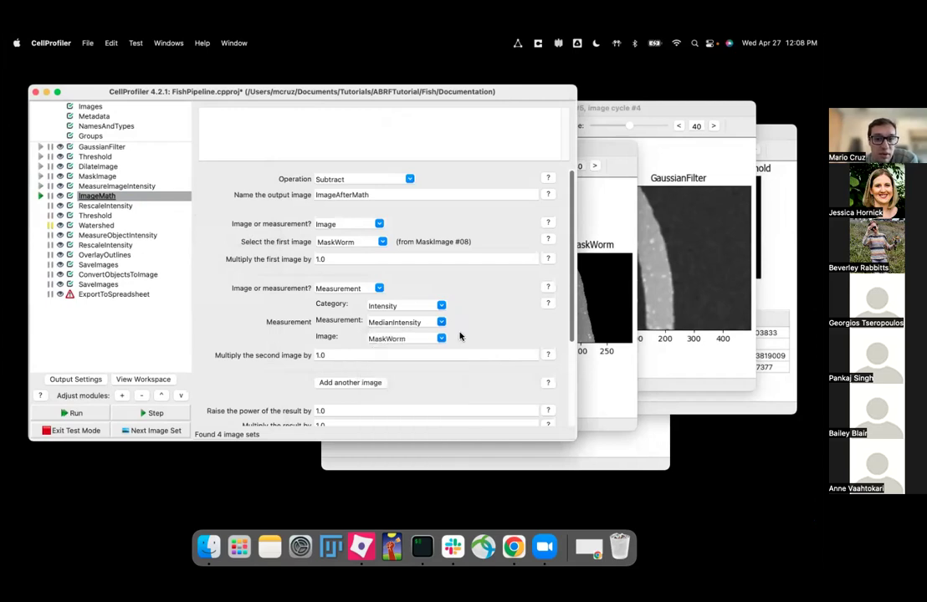
left_click(441, 338)
left_click(403, 350)
Run ImageMath on image set 4 and zoom in on the middle of the worm to compare MaskWorm with ImageAfterMath
left_click(39, 196)
left_click_drag(276, 171, 471, 100)
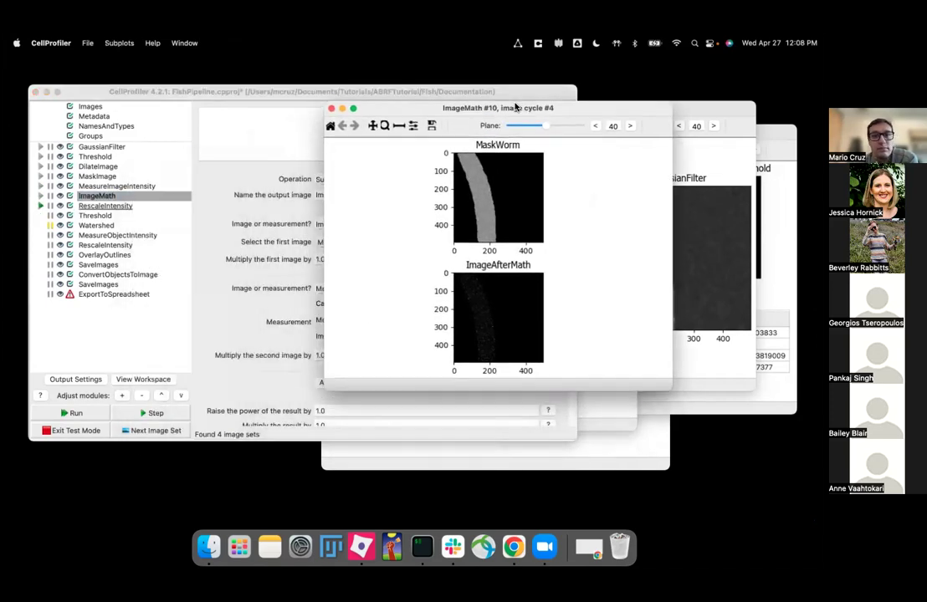
left_click(387, 118)
left_click_drag(472, 302, 503, 331)
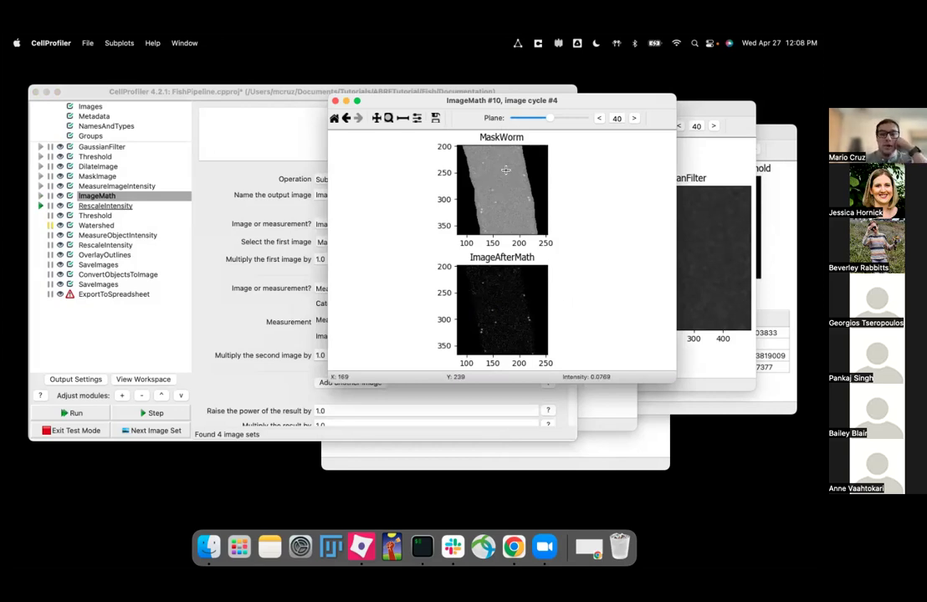
left_click_drag(444, 105, 452, 102)
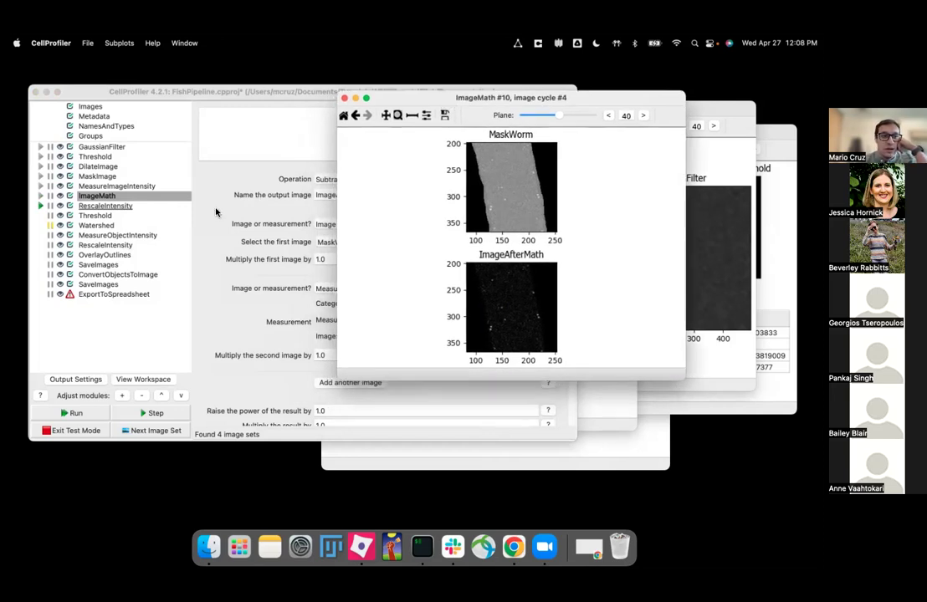
Run RescaleIntensity on ImageAfterMath and bring its result in front of the other result windows
left_click(41, 207)
left_click(112, 207)
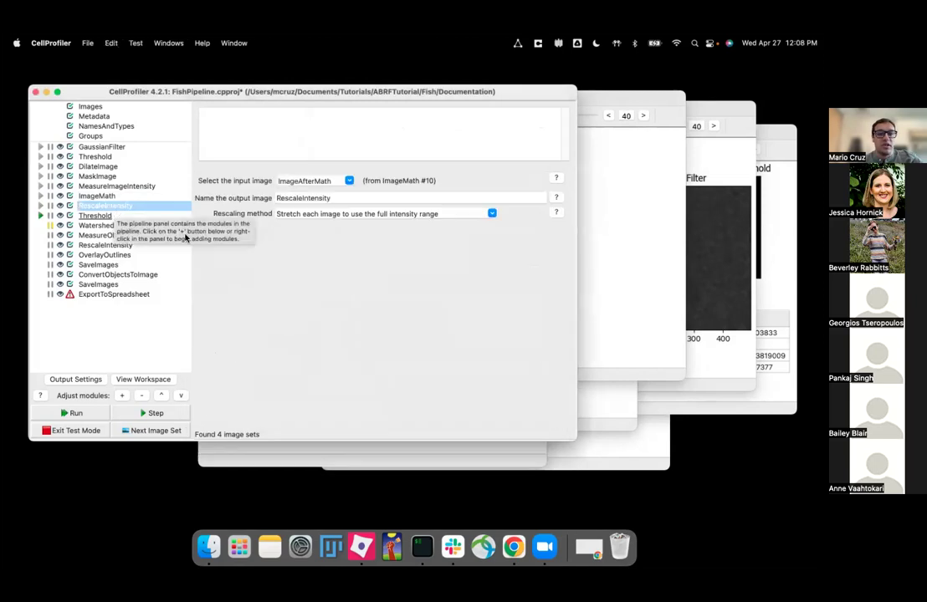
left_click(609, 367)
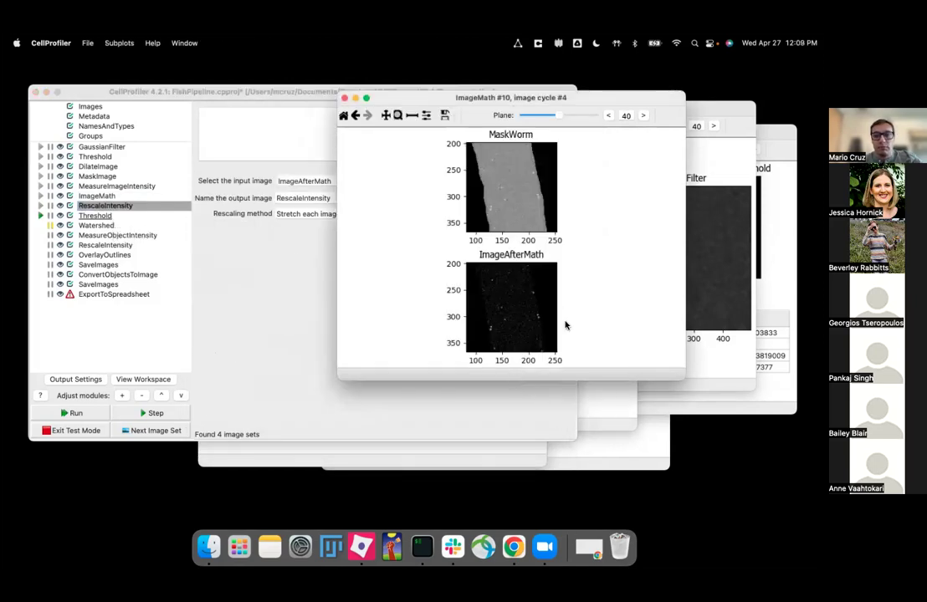
left_click(607, 416)
left_click(377, 452)
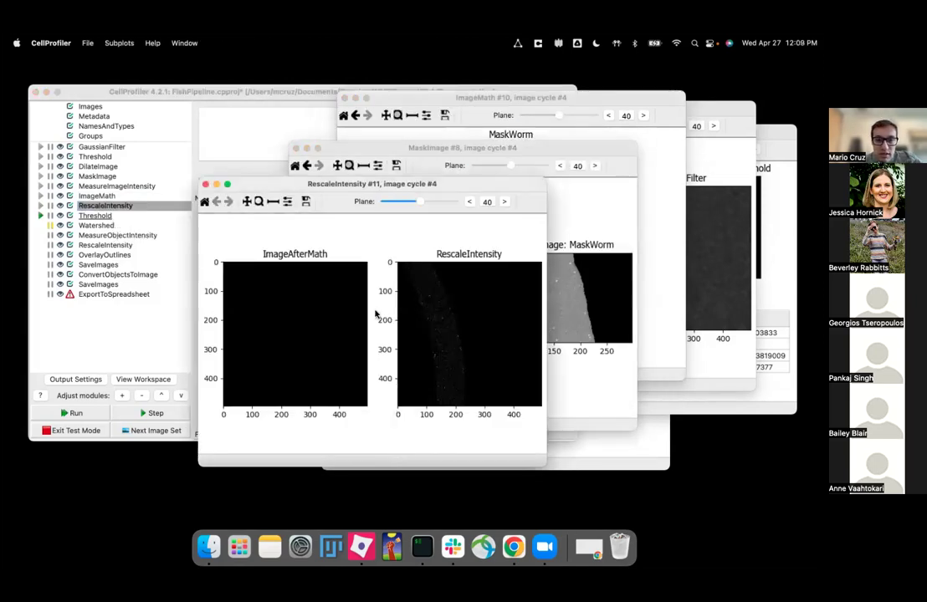
left_click_drag(356, 185, 484, 132)
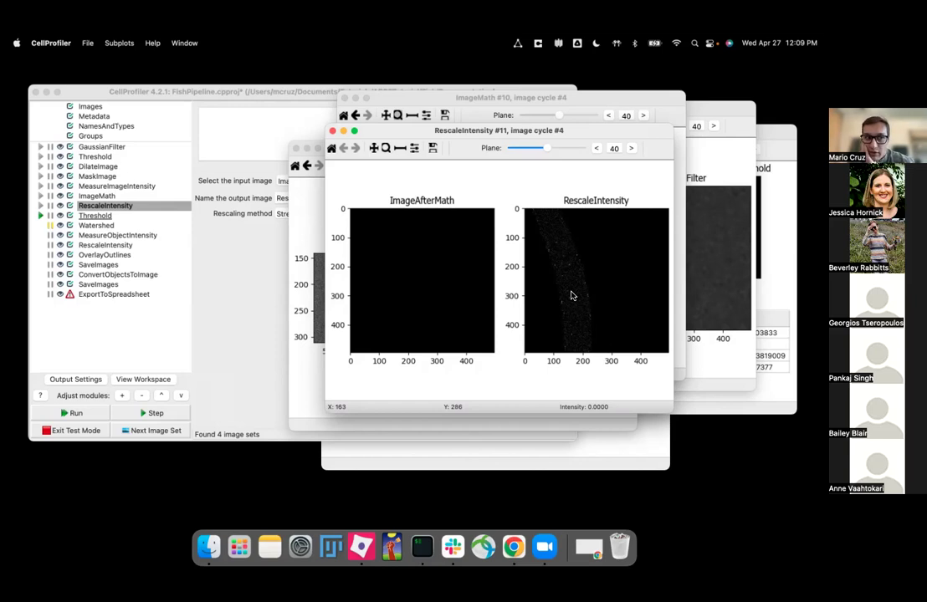
Run the Threshold module on the RescaleIntensity image and zoom in closely on the worm's spots in the result
left_click(254, 265)
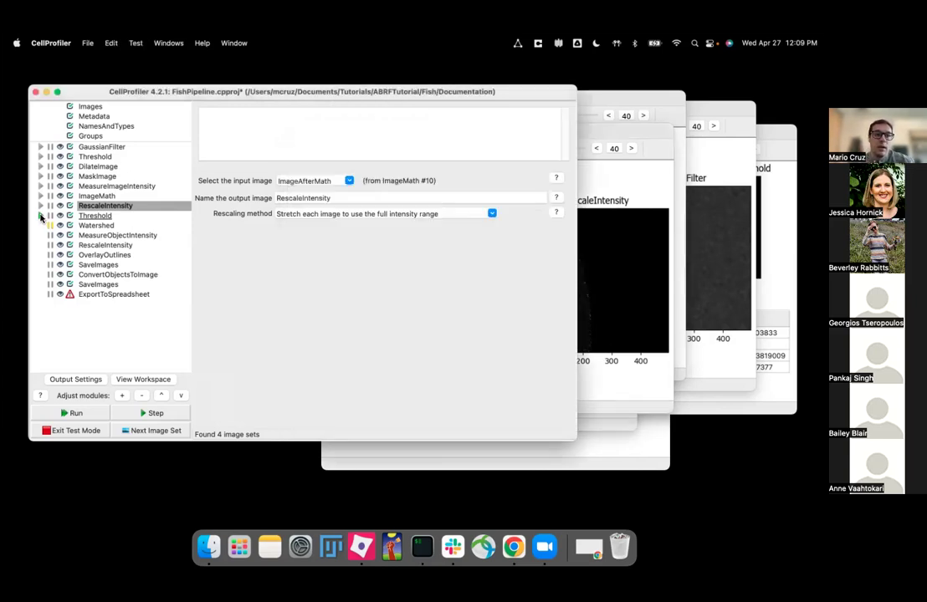
left_click(40, 216)
key("F6")
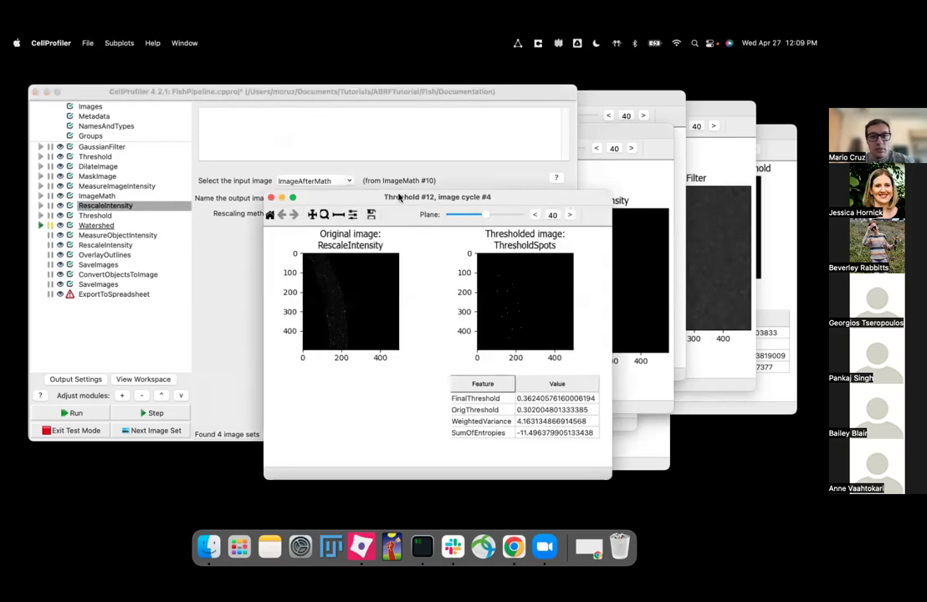
left_click_drag(387, 204, 387, 158)
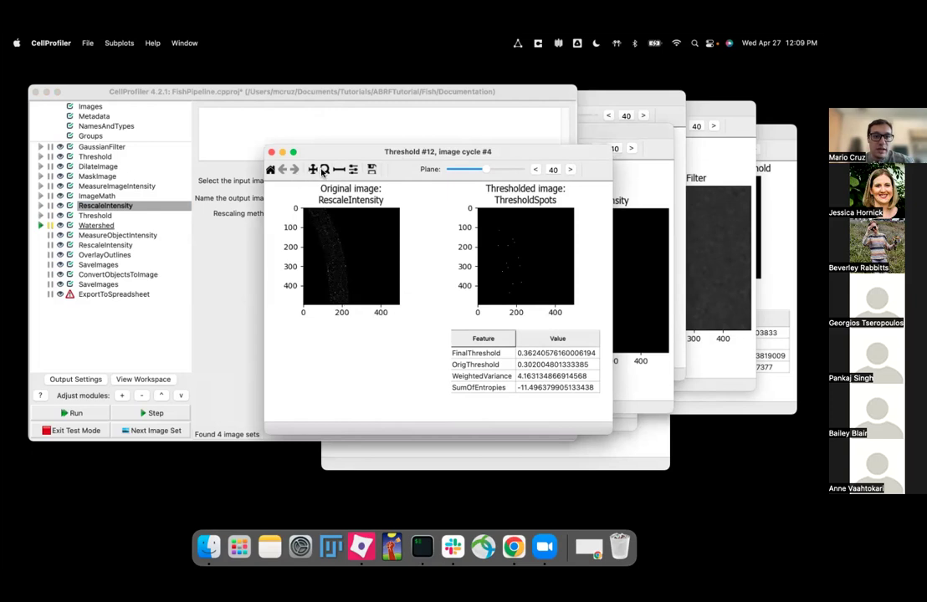
left_click_drag(315, 235, 354, 273)
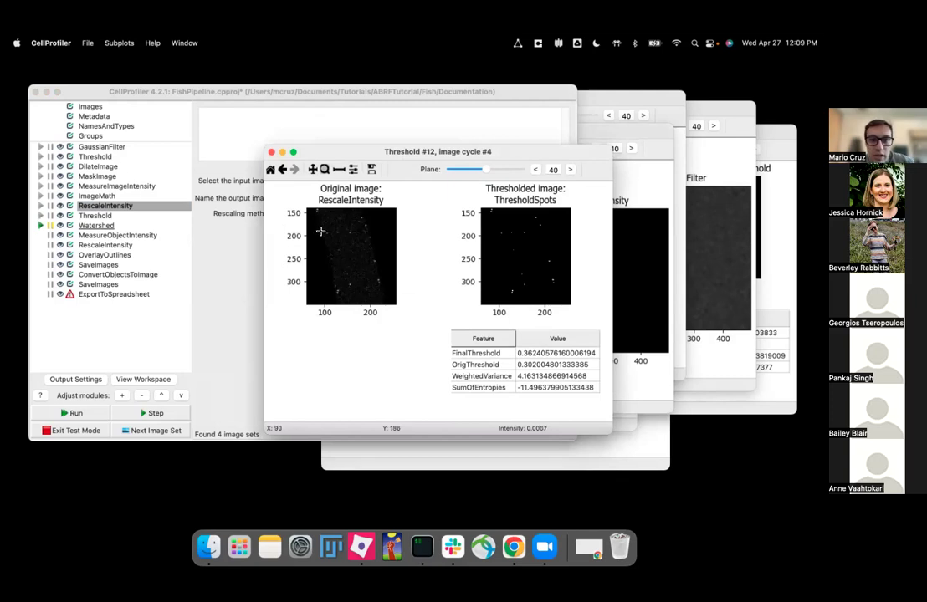
left_click_drag(318, 221, 379, 247)
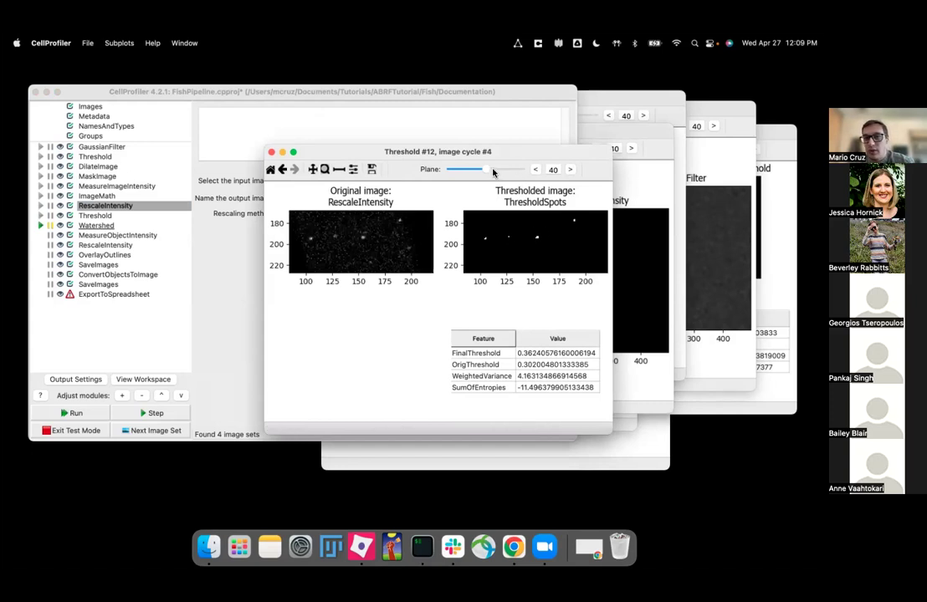
Go through planes 43 to 39 of the Threshold result to compare the spots in RescaleIntensity and ThresholdSpots
left_click_drag(486, 170, 489, 170)
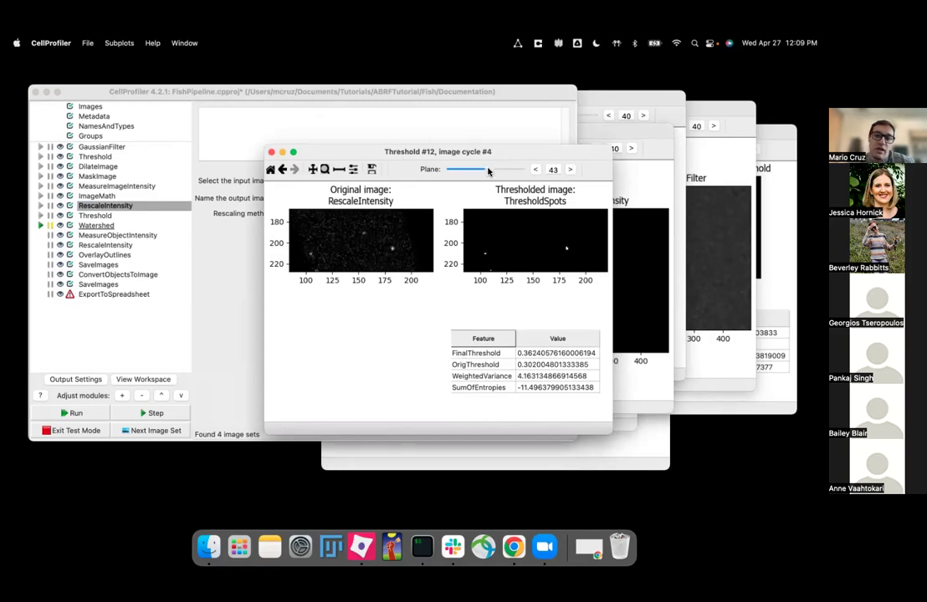
key("Left")
key("Left")
key("Left")
key("Left")
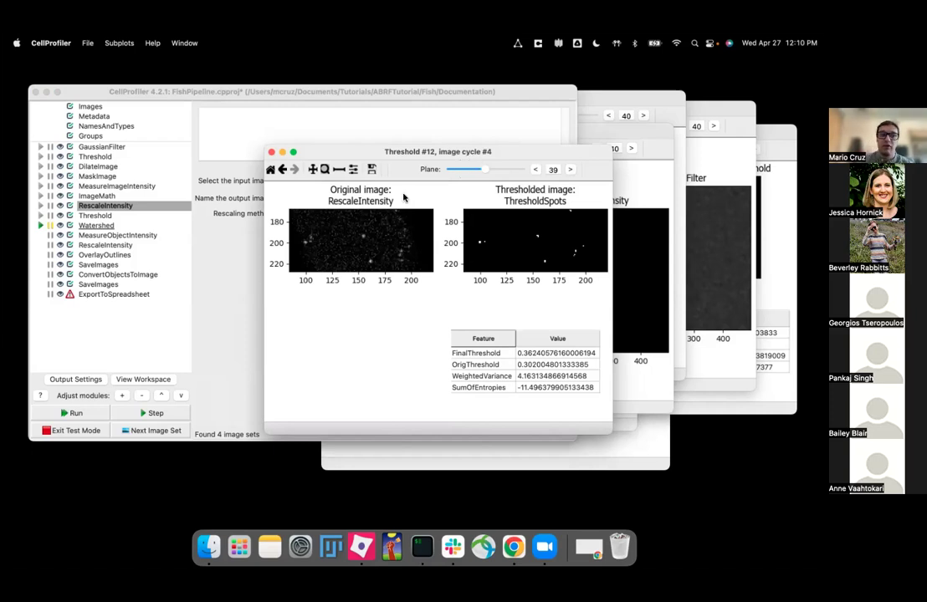
Run Watershed on image set 4 and zoom in on the worm's spots in the result
left_click(40, 228)
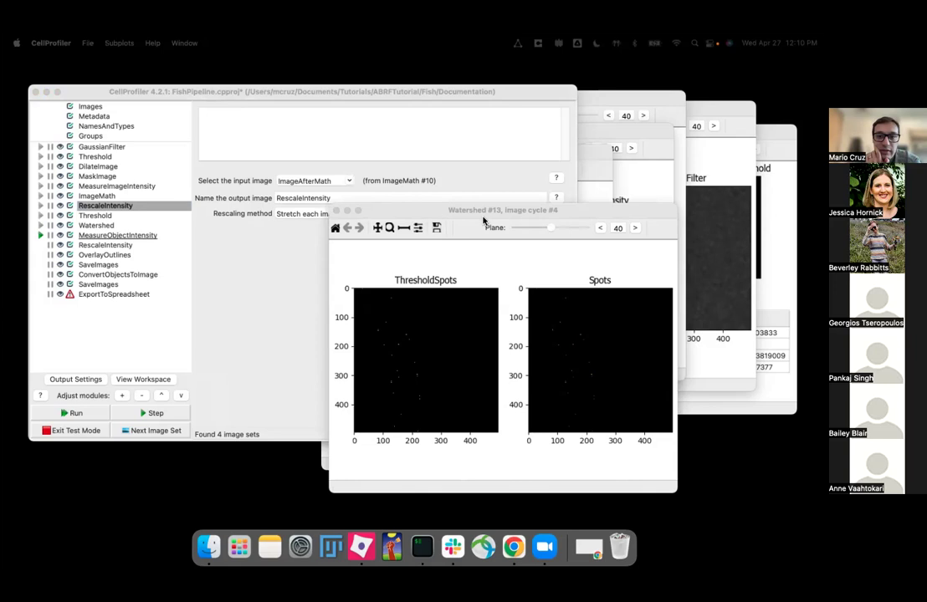
left_click_drag(479, 214, 346, 88)
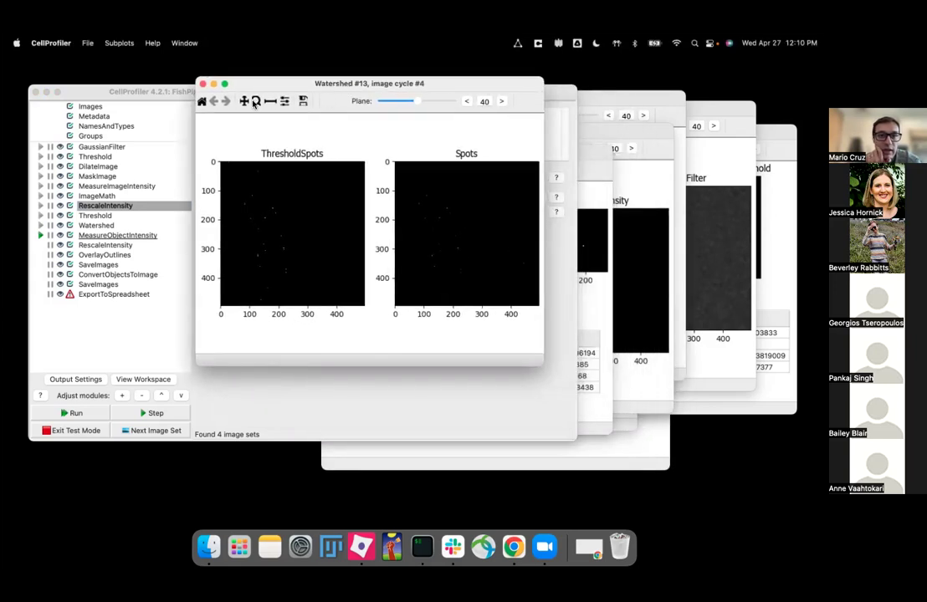
left_click_drag(411, 194, 467, 226)
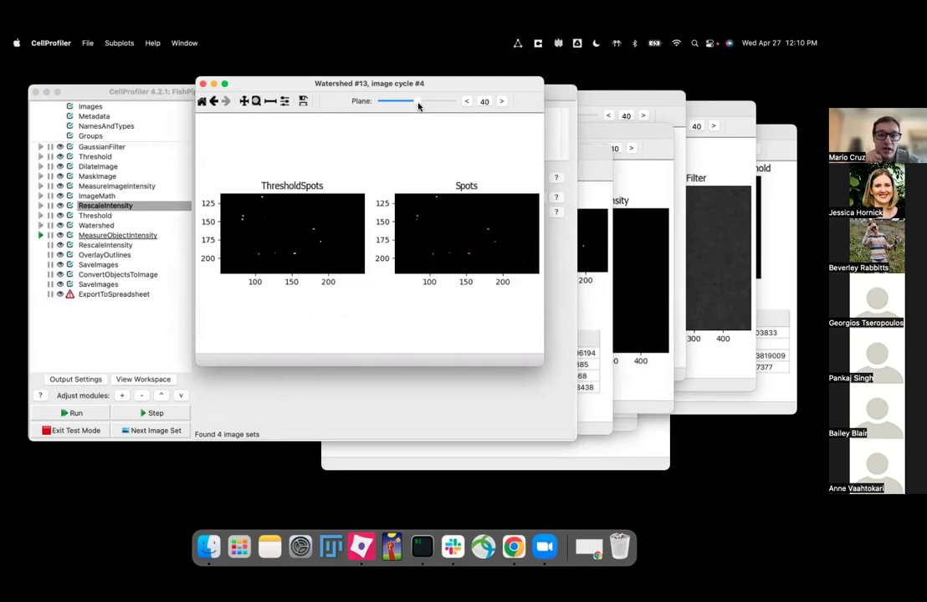
Compare ThresholdSpots with the Spots objects on plane 25, and close the Watershed result
left_click_drag(425, 103, 399, 104)
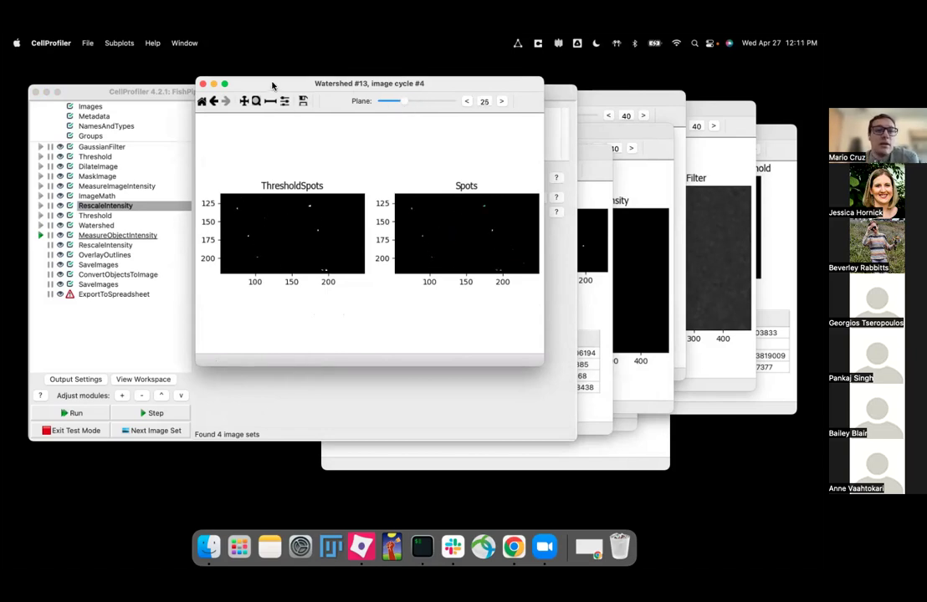
left_click_drag(303, 100, 331, 114)
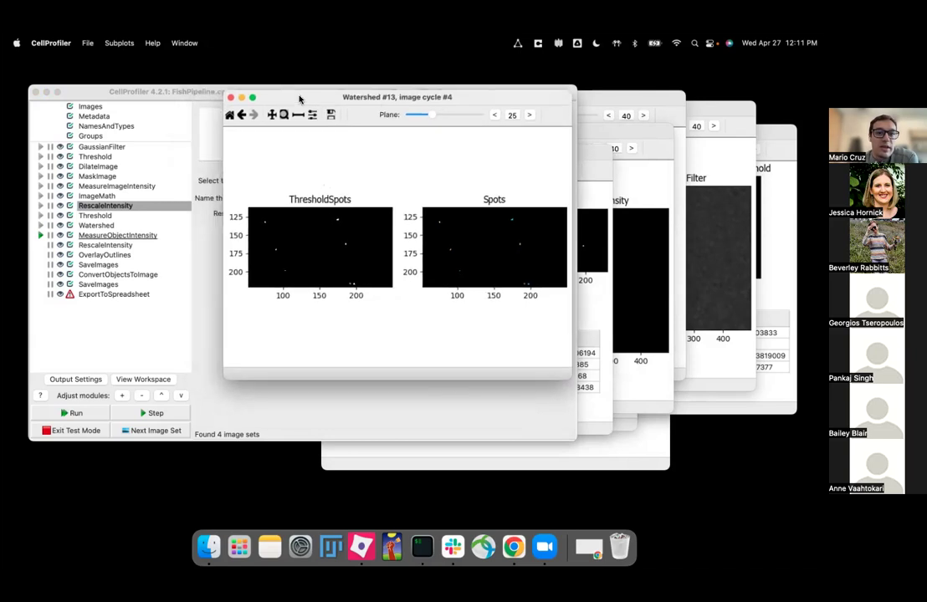
left_click(231, 99)
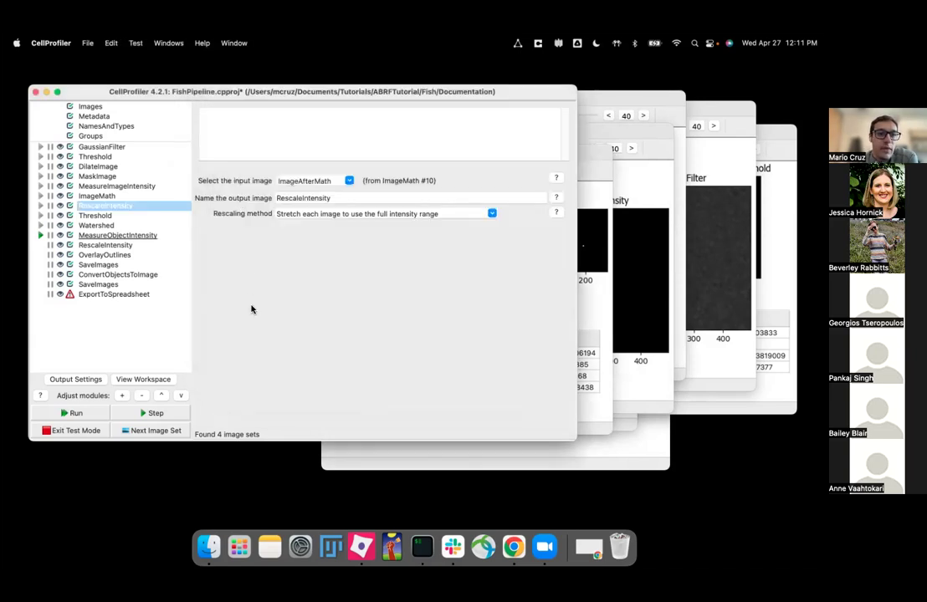
Open the MeasureObjectIntensity settings and check which images and objects are selected for measurement
left_click(119, 237)
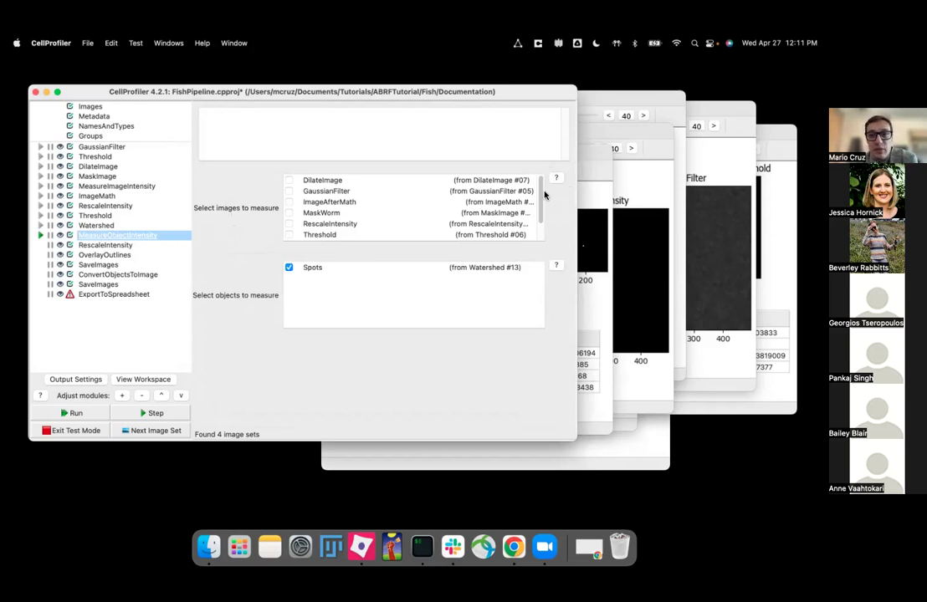
left_click_drag(541, 193, 540, 216)
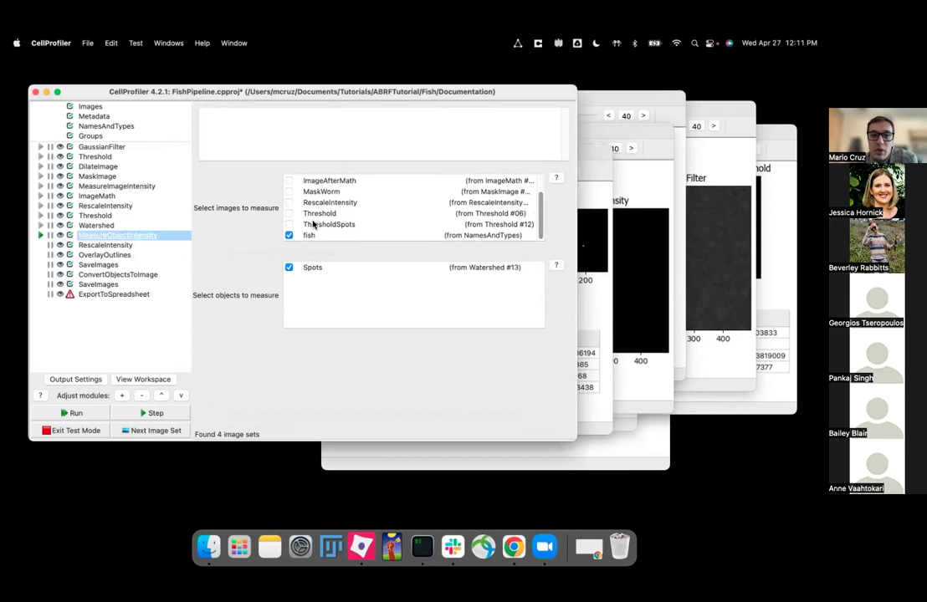
left_click(452, 237)
left_click(289, 236)
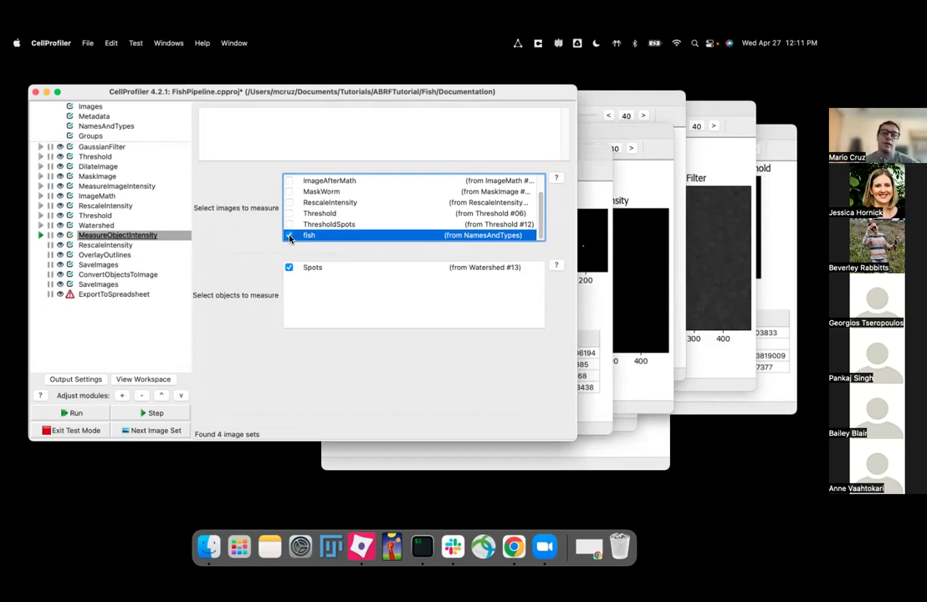
left_click(290, 238)
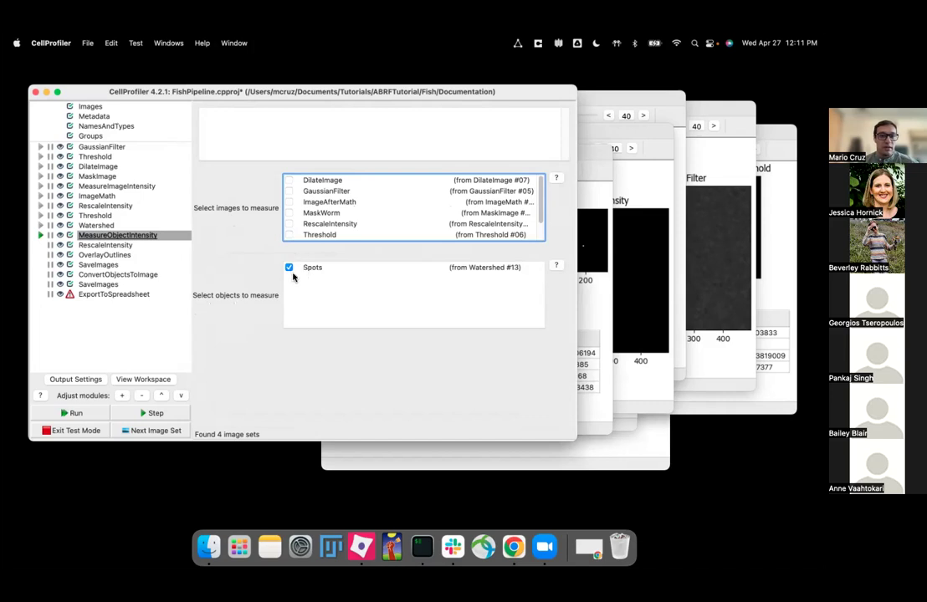
scroll(543, 201, "down", 3)
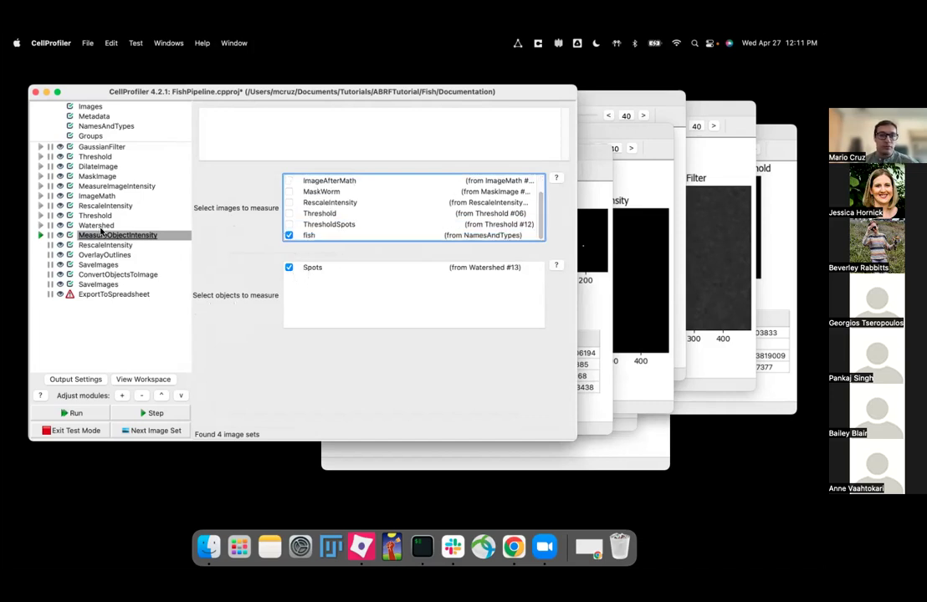
Run MeasureObjectIntensity on image set 4 and enlarge its result window until the full measurement table is readable
left_click(42, 236)
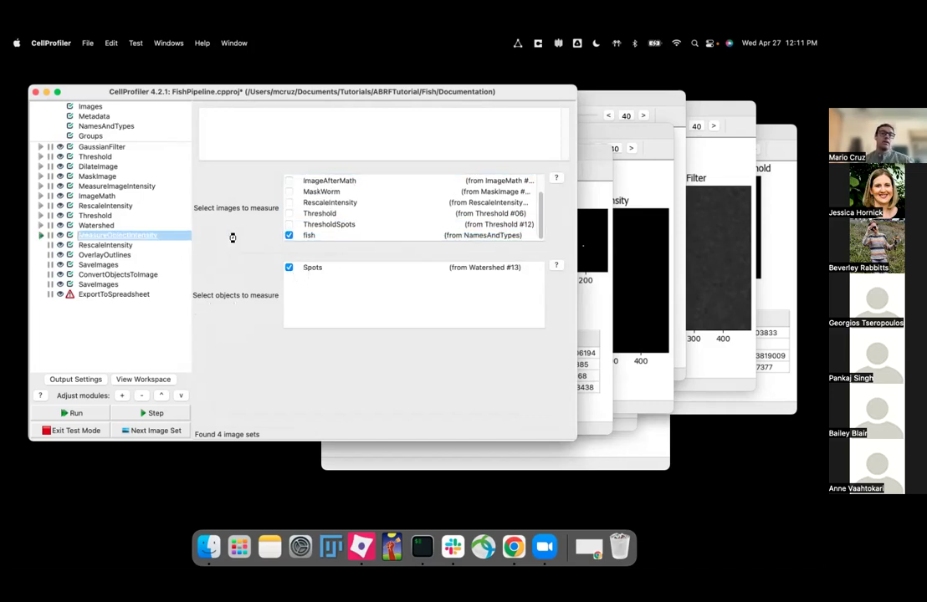
left_click_drag(497, 226, 303, 115)
left_click_drag(507, 395, 512, 469)
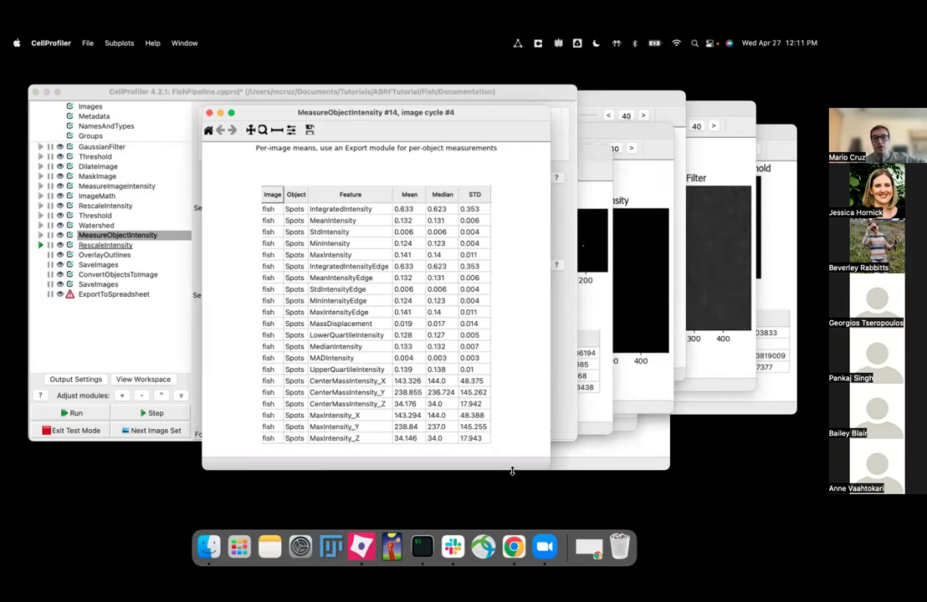
left_click_drag(394, 114, 523, 99)
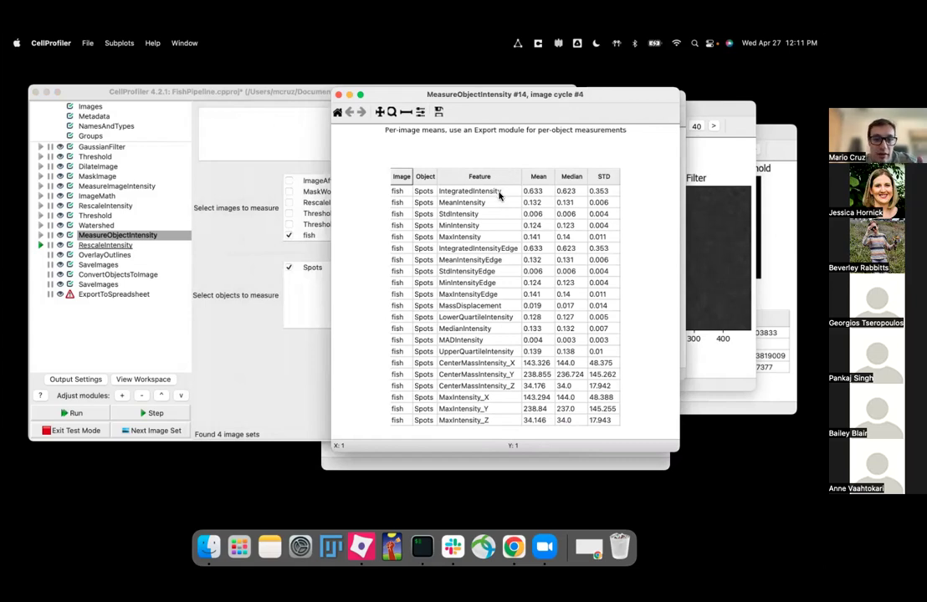
Examine the IntegratedIntensity row for Spots in the measurement table, and close the table
mouse_move(491, 192)
left_mouse_down()
mouse_move(478, 424)
mouse_move(487, 198)
left_mouse_up()
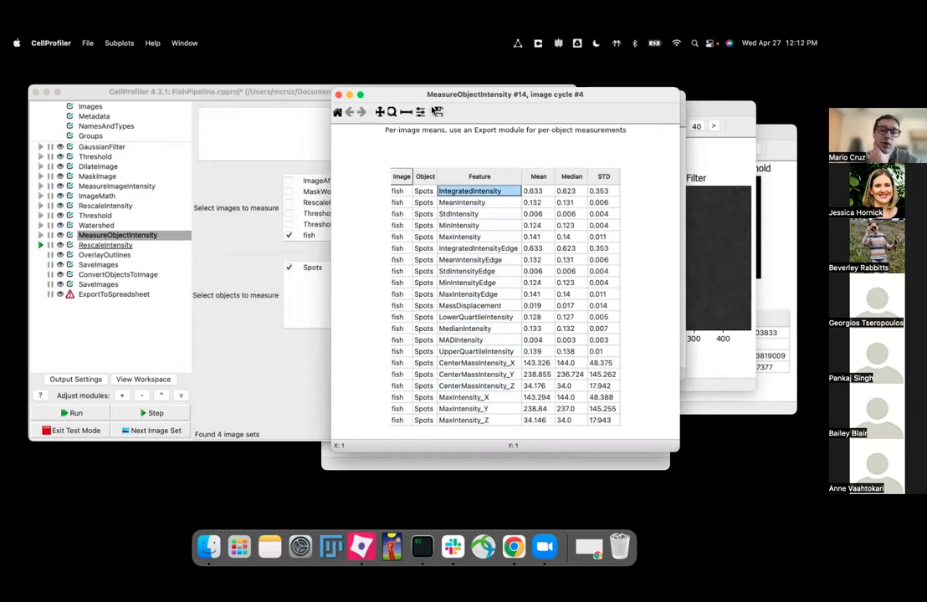
left_click_drag(340, 97, 348, 98)
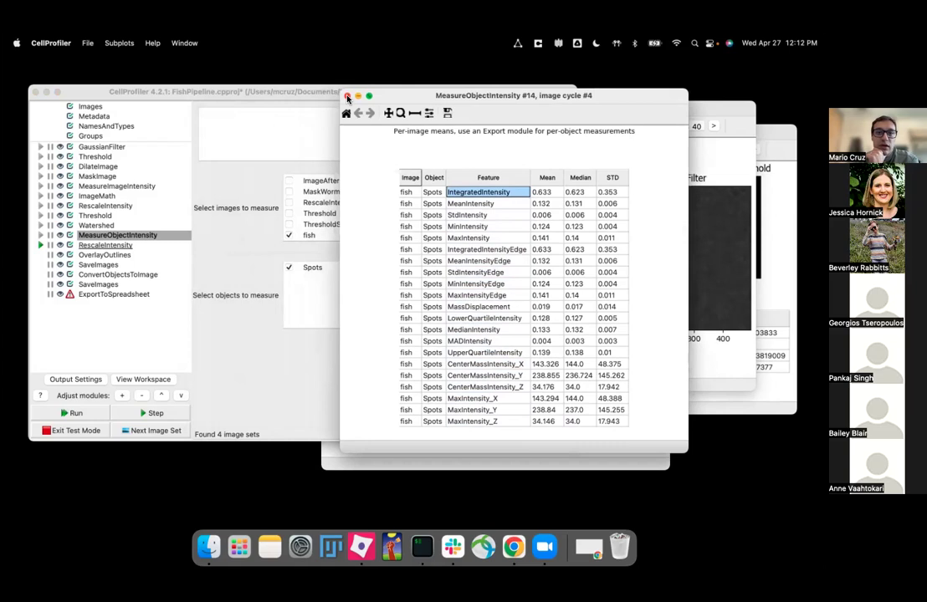
left_click(349, 97)
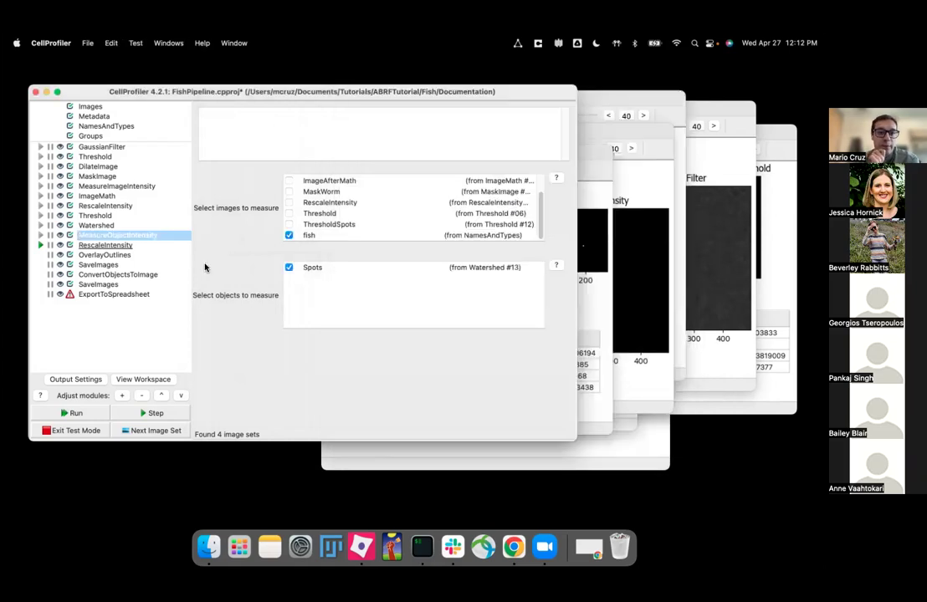
Run the second RescaleIntensity module on the fish image to produce RescaleIntensityFish
left_click(39, 246)
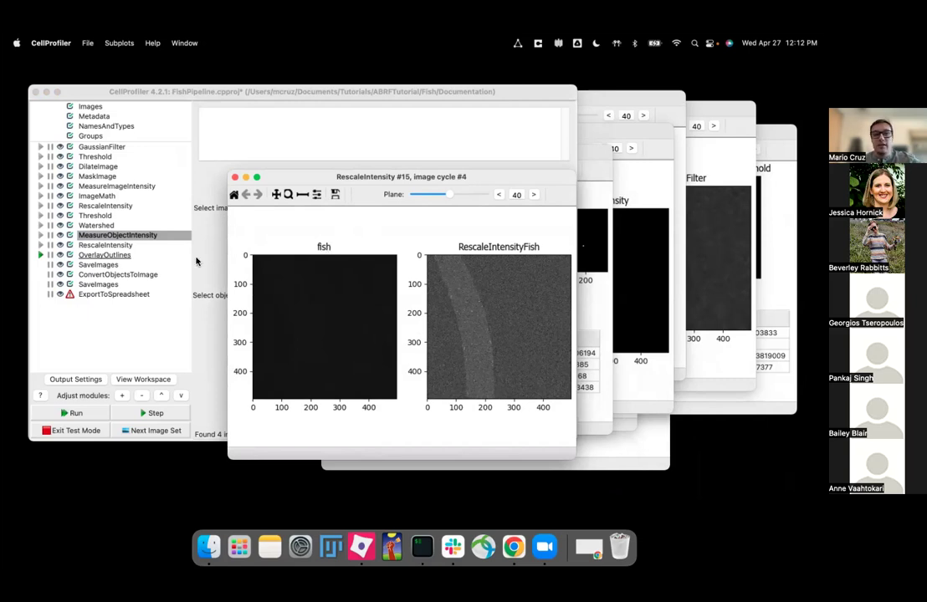
Review the OverlayOutlines settings, run the module on image set 4, and zoom in on the outlined spots in its result
left_click(84, 255)
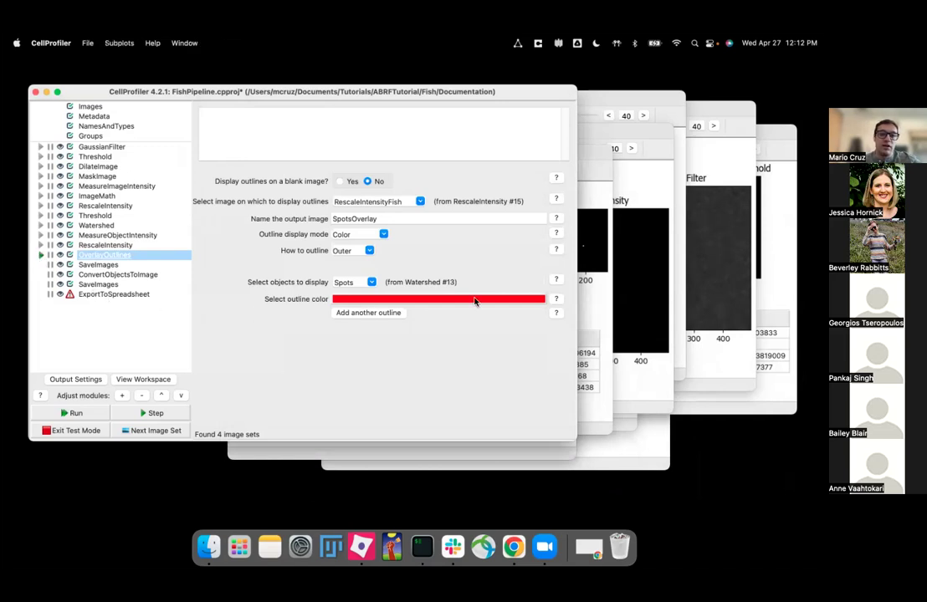
left_click_drag(686, 251, 573, 171)
left_click(476, 187)
left_click_drag(639, 320, 680, 339)
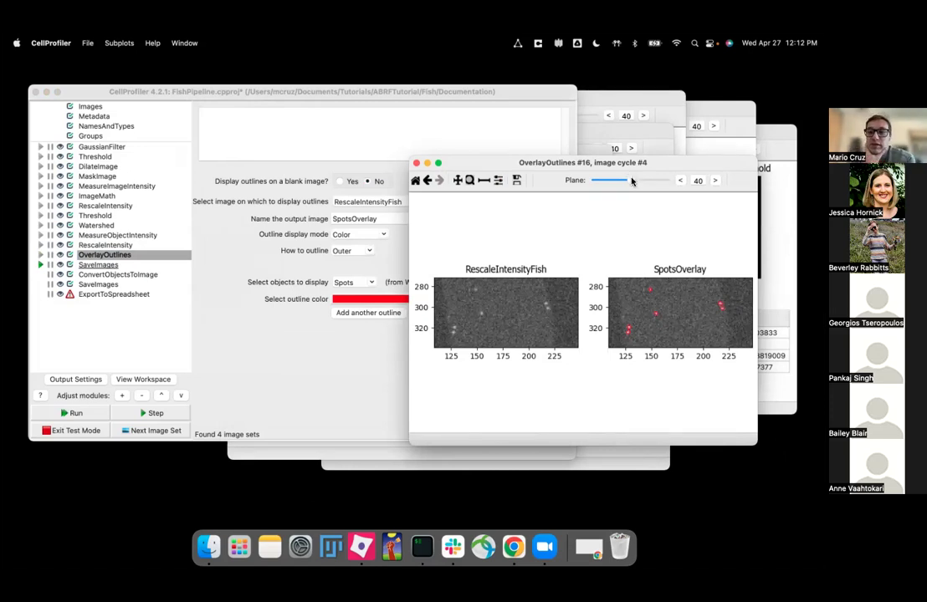
mouse_move(628, 179)
left_mouse_down()
mouse_move(618, 182)
mouse_move(636, 180)
mouse_move(624, 193)
left_mouse_up()
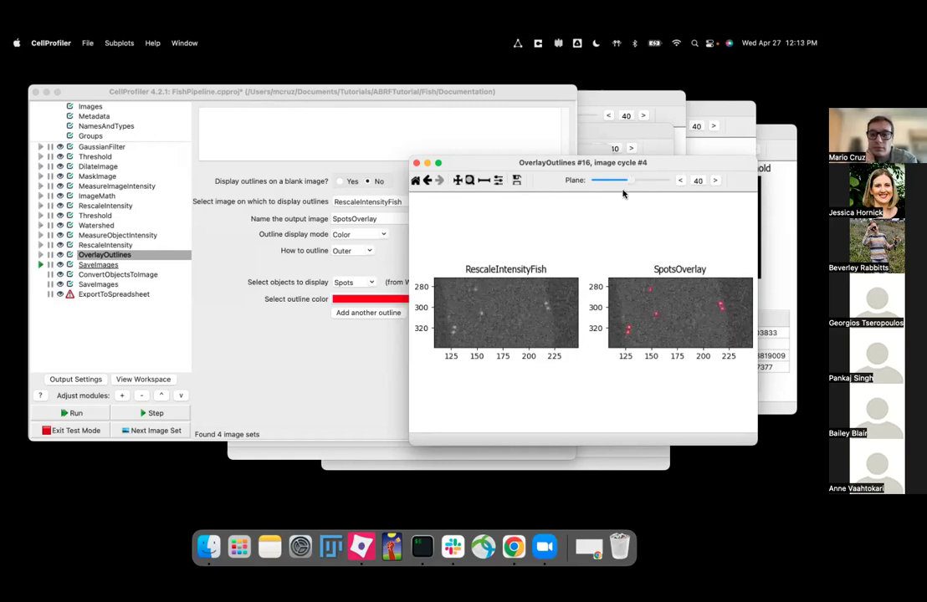
Review the settings of the SaveImages module after OverlayOutlines, including the available file formats and output file locations
left_click(248, 304)
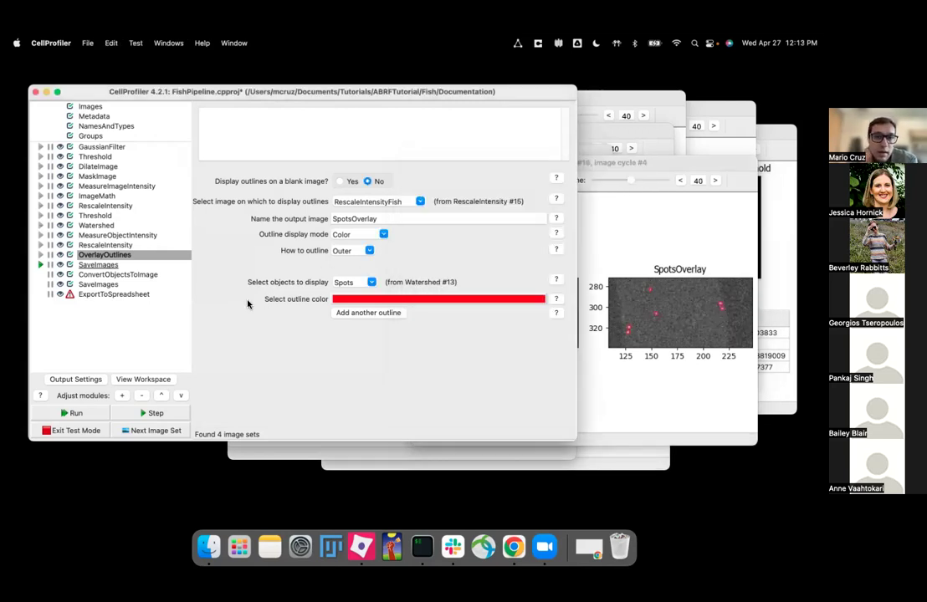
left_click(94, 266)
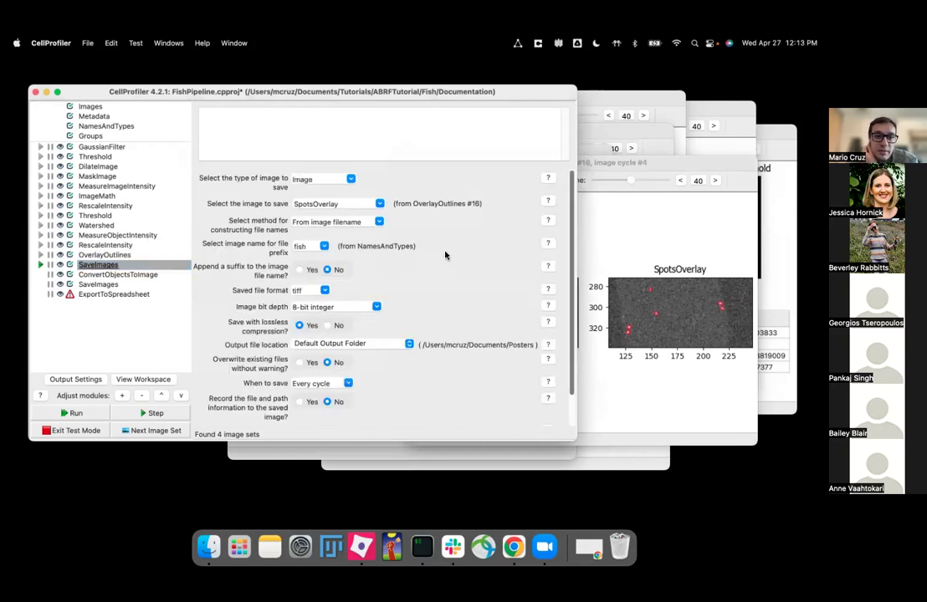
left_click(326, 291)
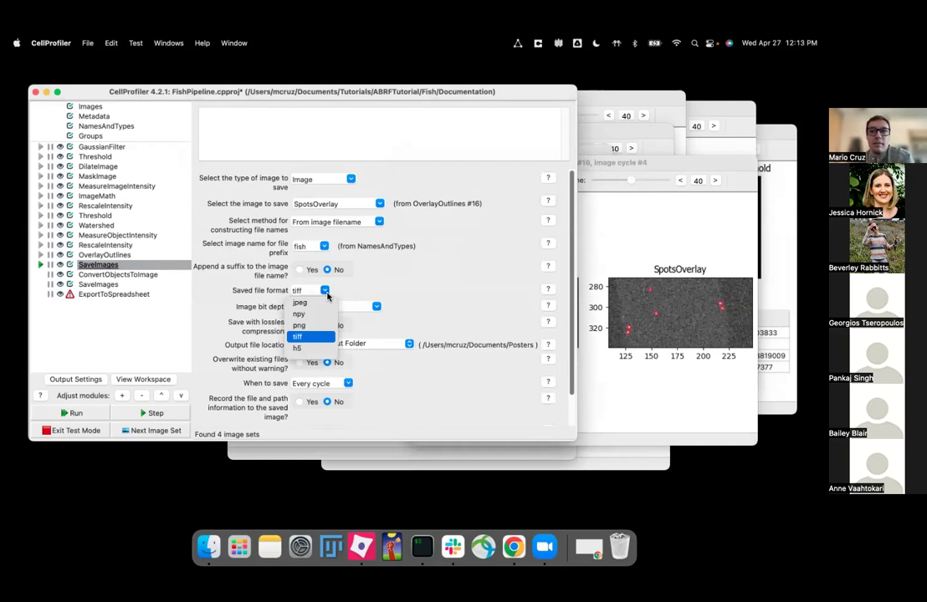
left_click(443, 290)
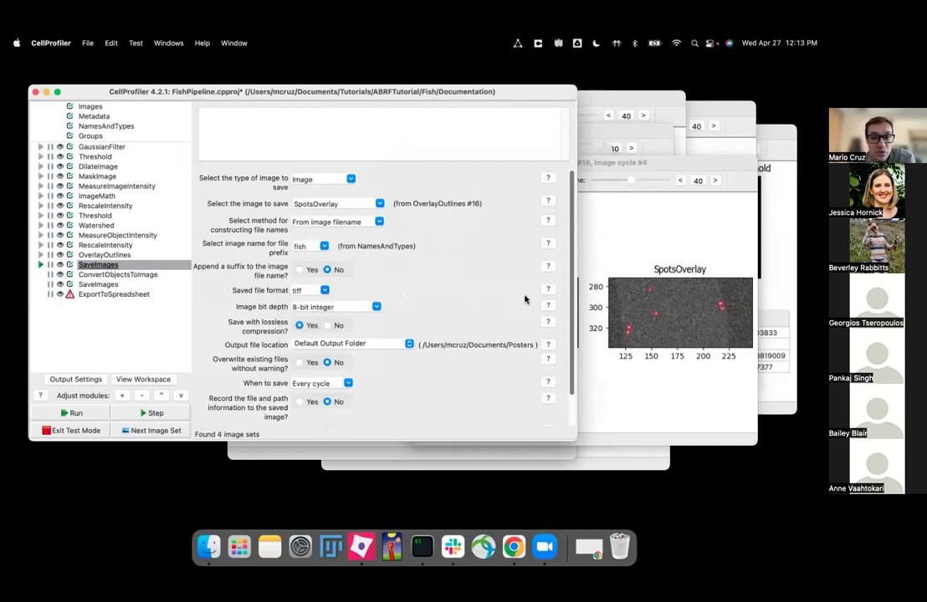
scroll(573, 307, "down", 2)
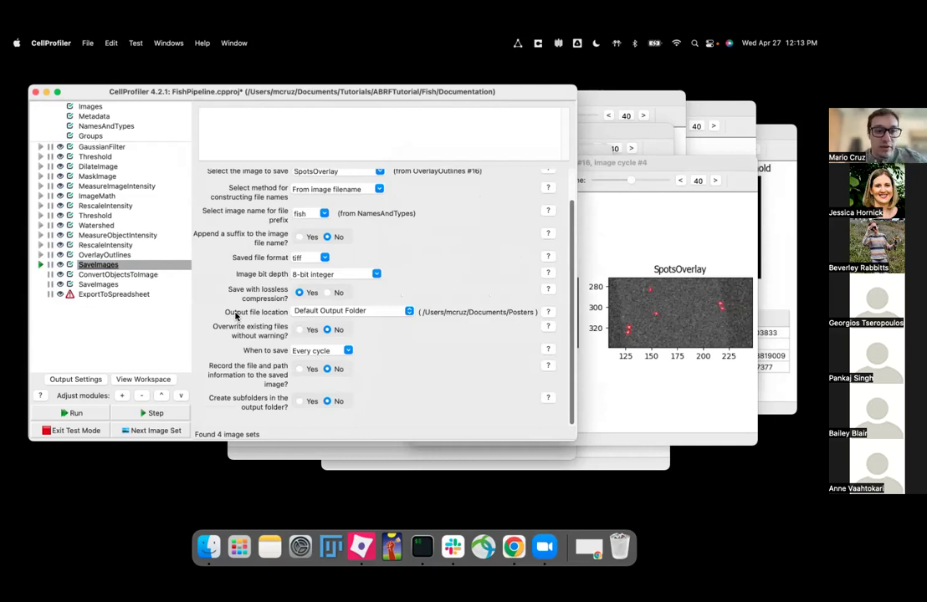
left_click(409, 312)
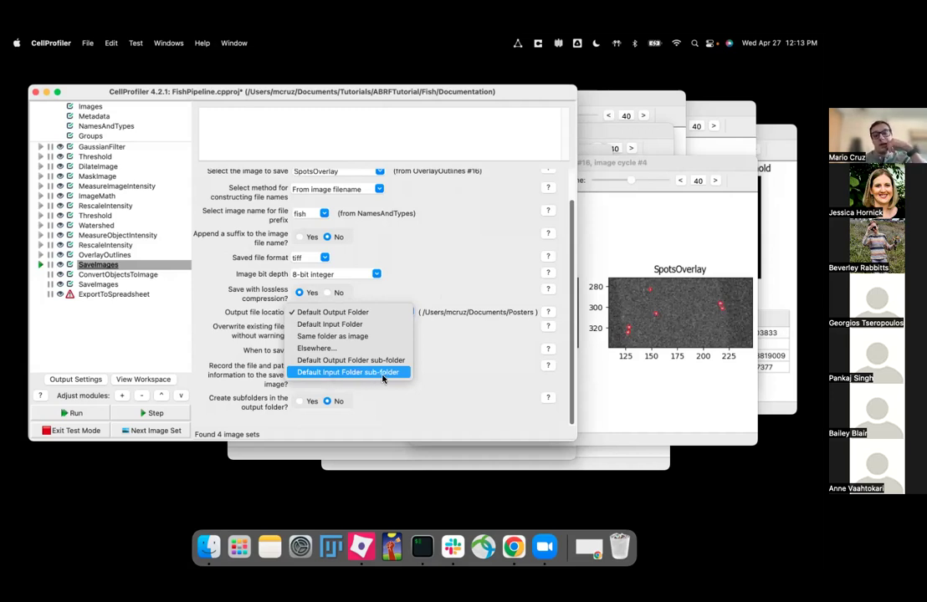
left_click(471, 361)
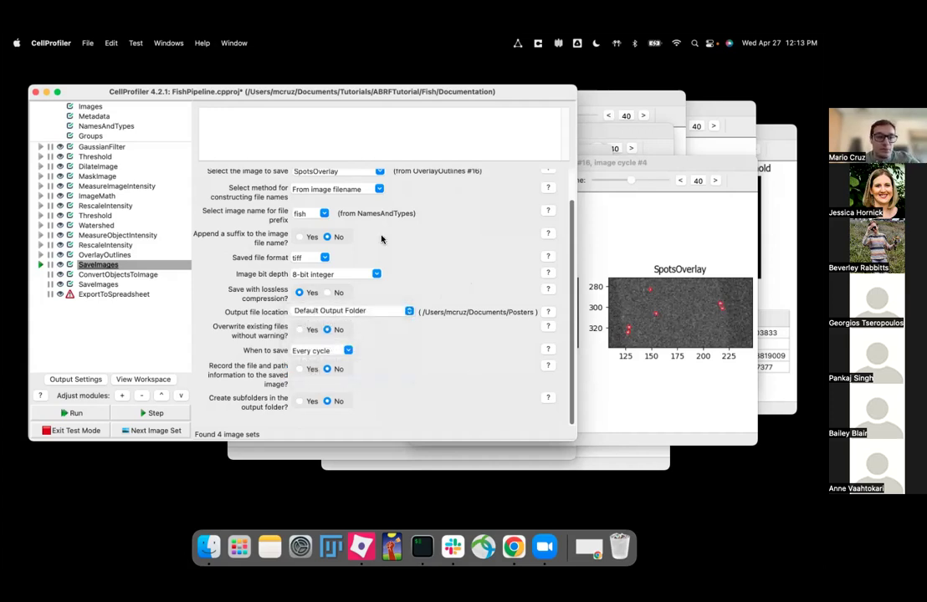
Open the ConvertObjectsToImage settings, then view the 3D projection GIF of the fish4 spots in Chrome and close it
left_click(107, 276)
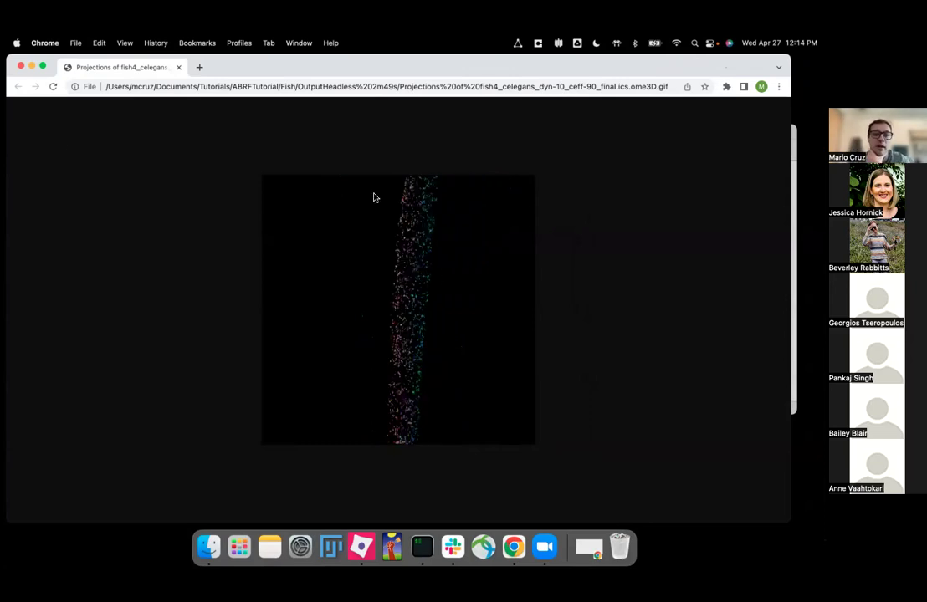
left_click(20, 67)
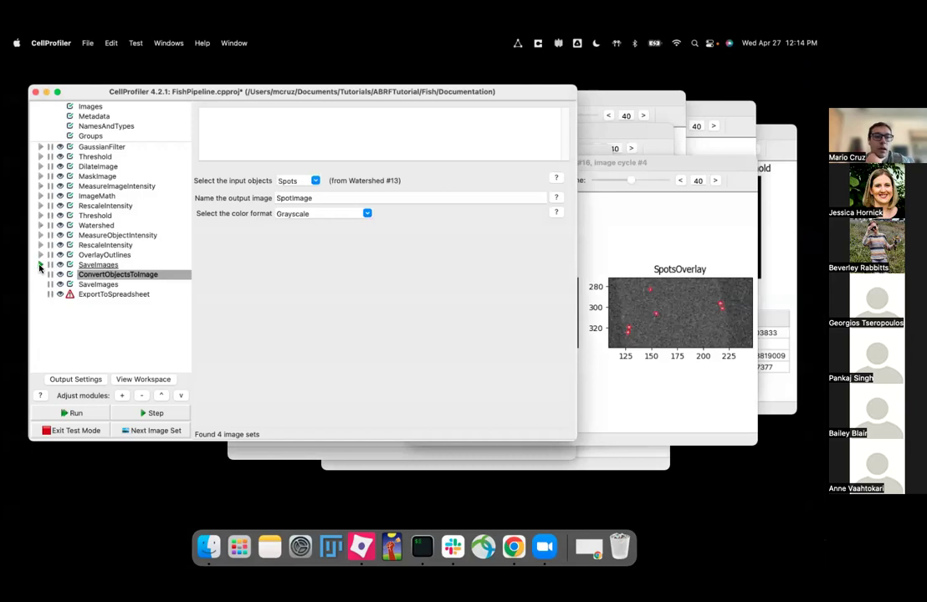
Exit test mode and review the ExportToSpreadsheet settings down to the measurement selection
left_click(99, 431)
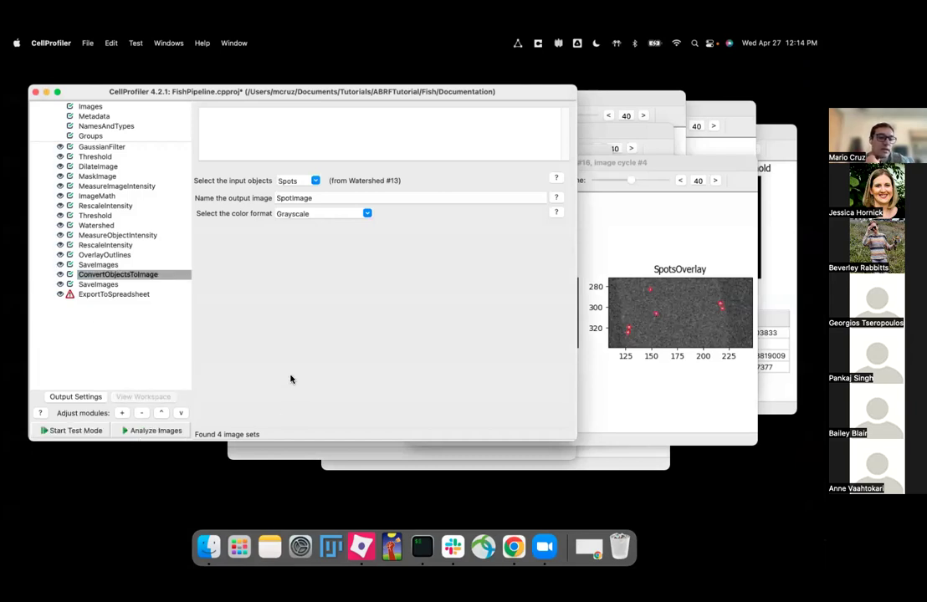
left_click(134, 296)
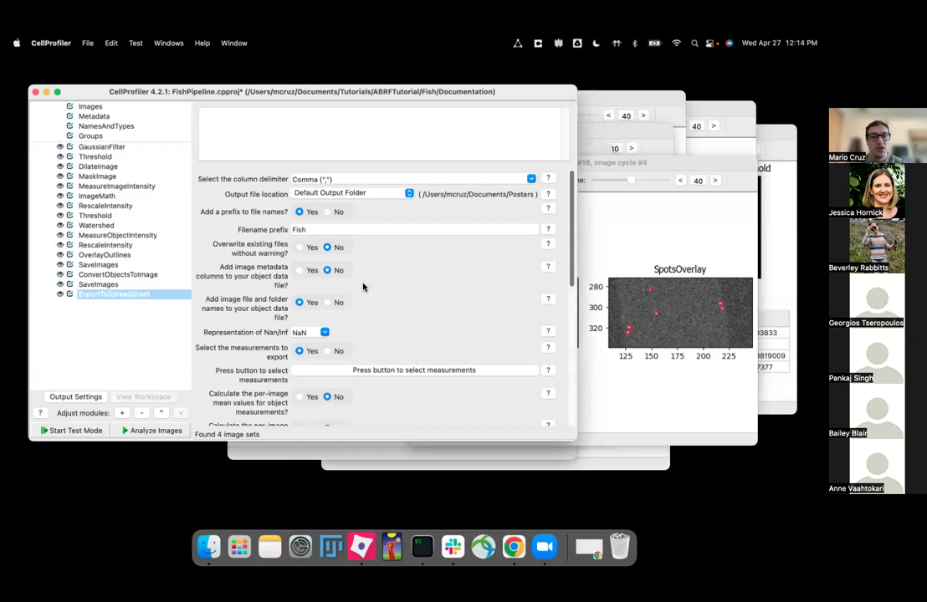
left_click(413, 273)
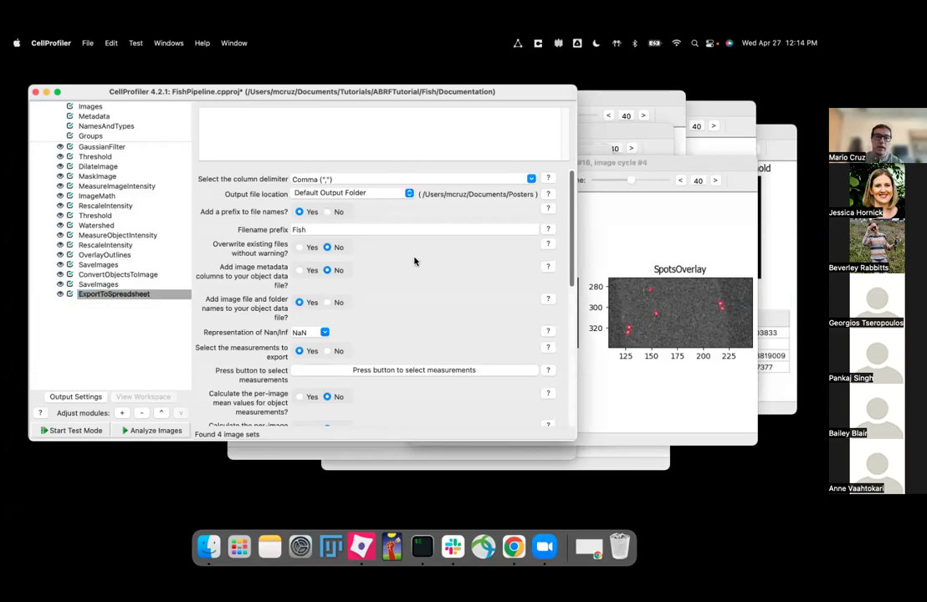
scroll(572, 180, "down", 3)
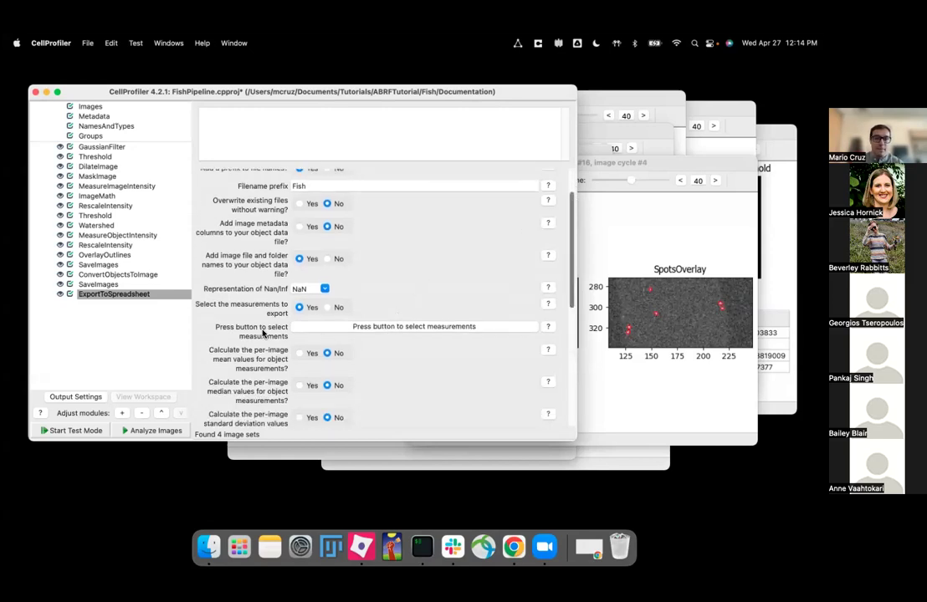
Check which Intensity and Location measurements of Spots are selected for export, expanding the Center coordinates, and close the measurement selection
left_click(375, 327)
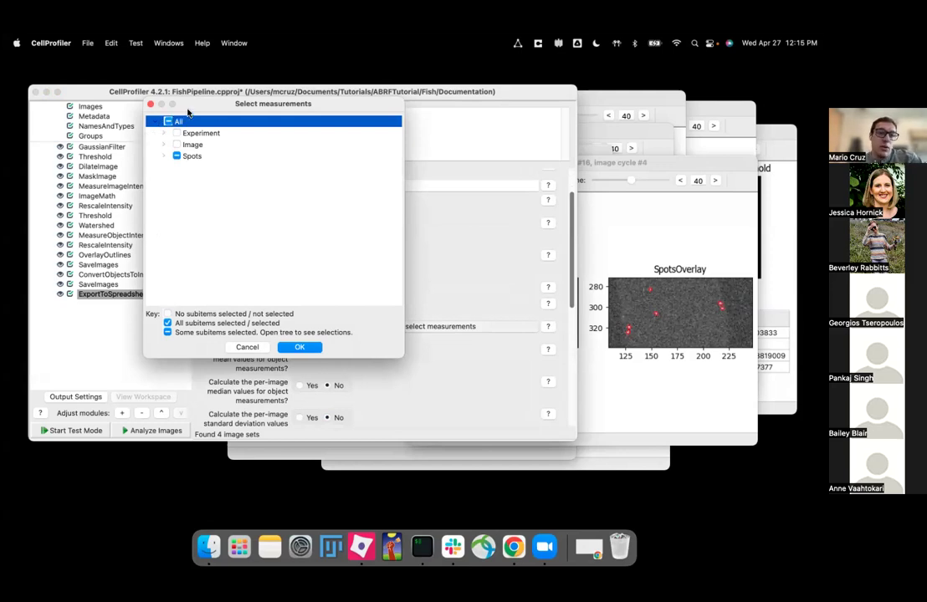
left_click_drag(195, 109, 198, 111)
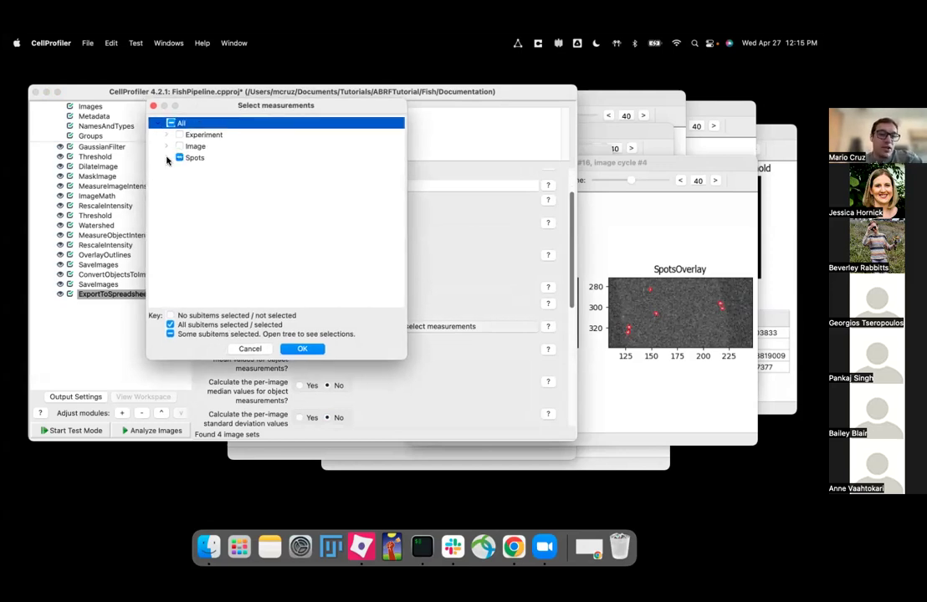
left_click(167, 158)
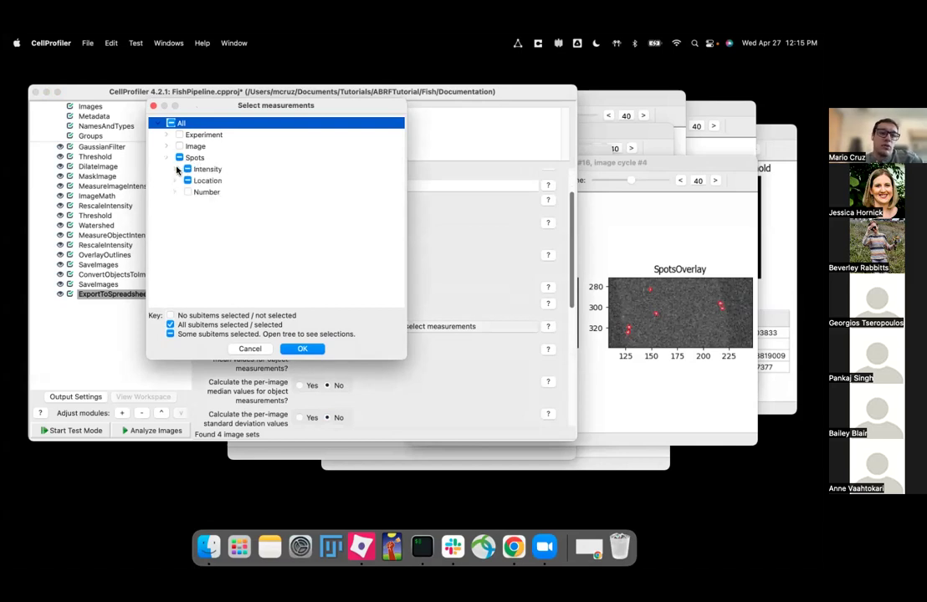
left_click(176, 170)
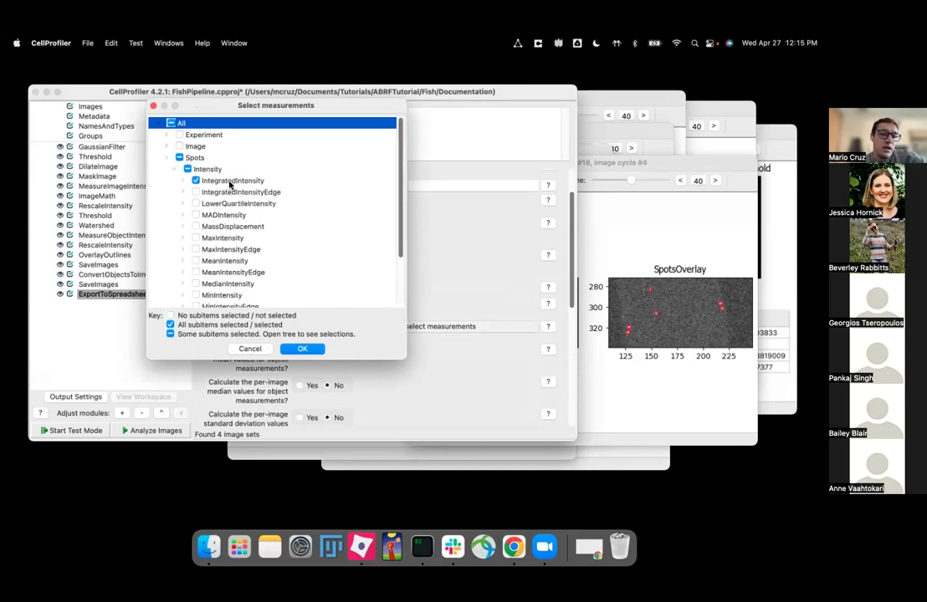
left_click(175, 170)
left_click(177, 181)
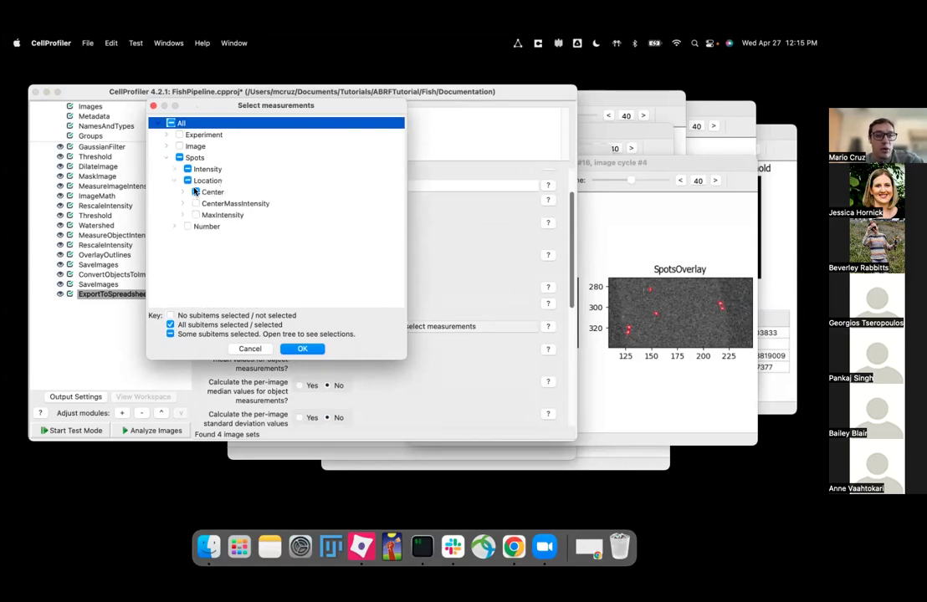
left_click(185, 192)
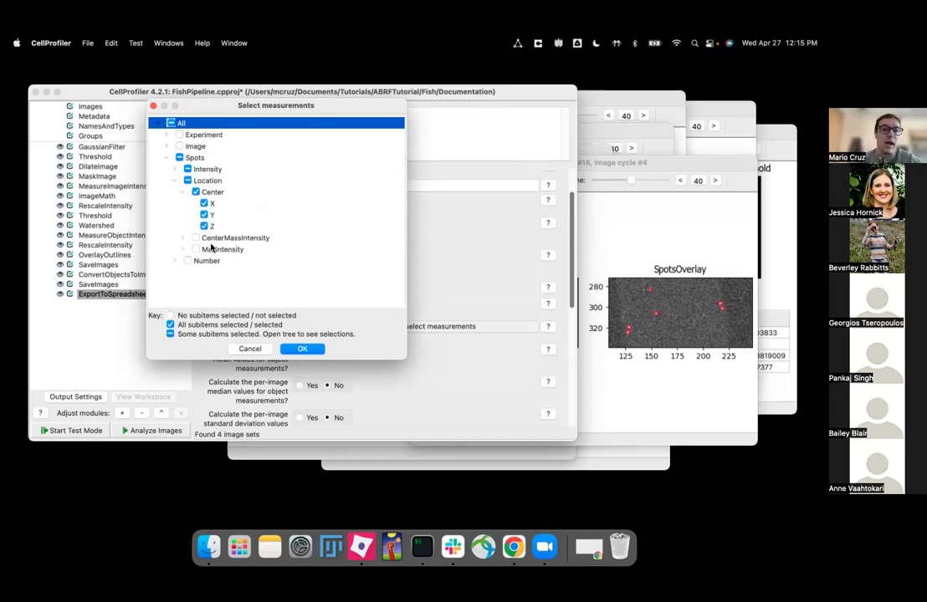
key("Return")
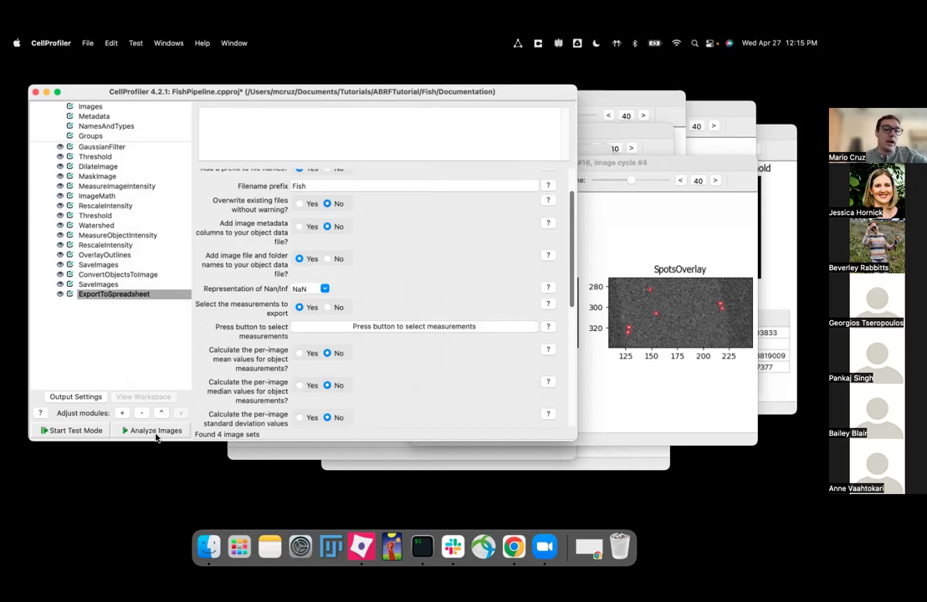
Open the Images module and check the list of fish input files for the pipeline
left_click(92, 106)
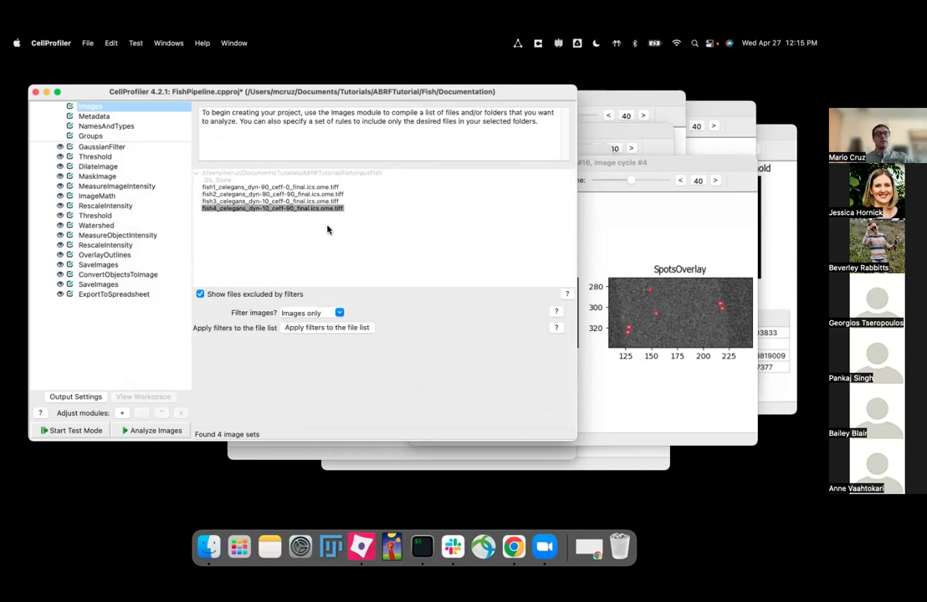
left_click(623, 222)
left_click(249, 330)
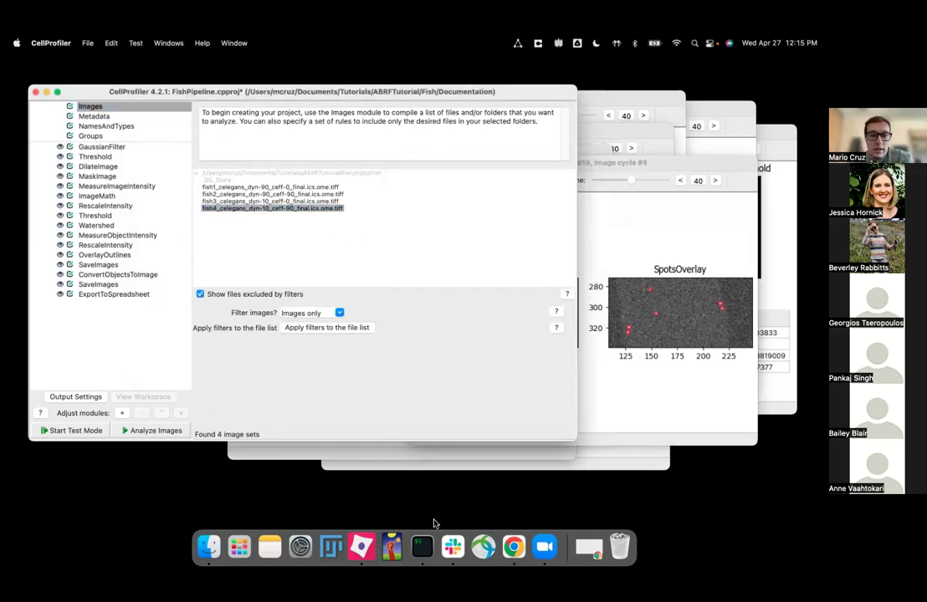
Open the exported spots table in Numbers and examine its image number, object number, file name and X, Y, Z columns
left_click(208, 547)
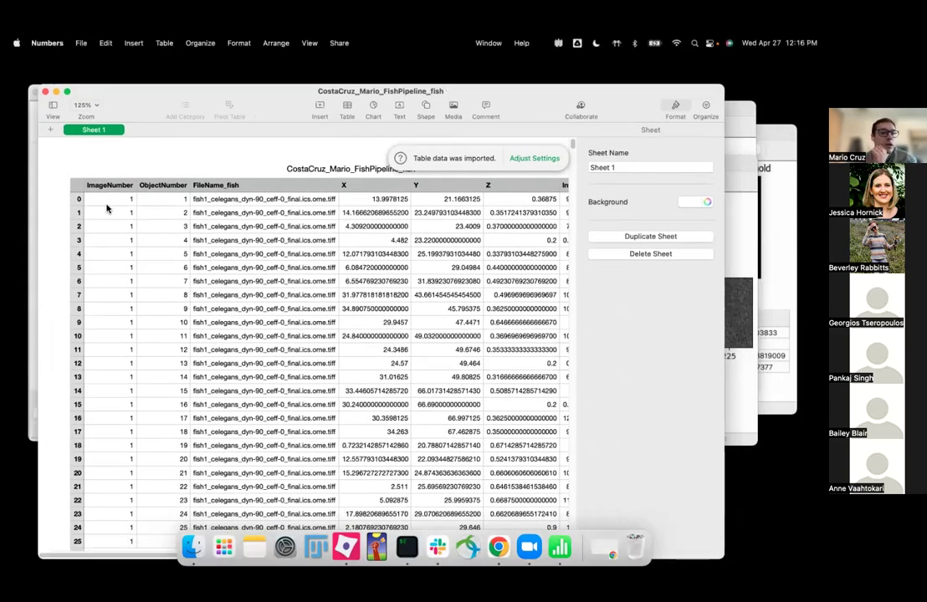
left_click(108, 203)
left_click_drag(108, 202, 118, 454)
left_click_drag(174, 199, 153, 459)
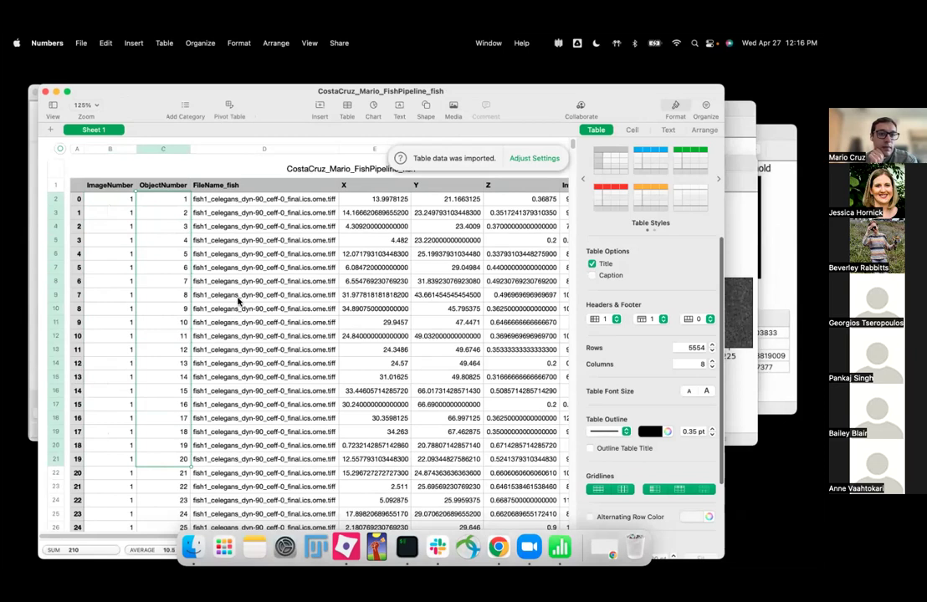
left_click_drag(239, 203, 234, 309)
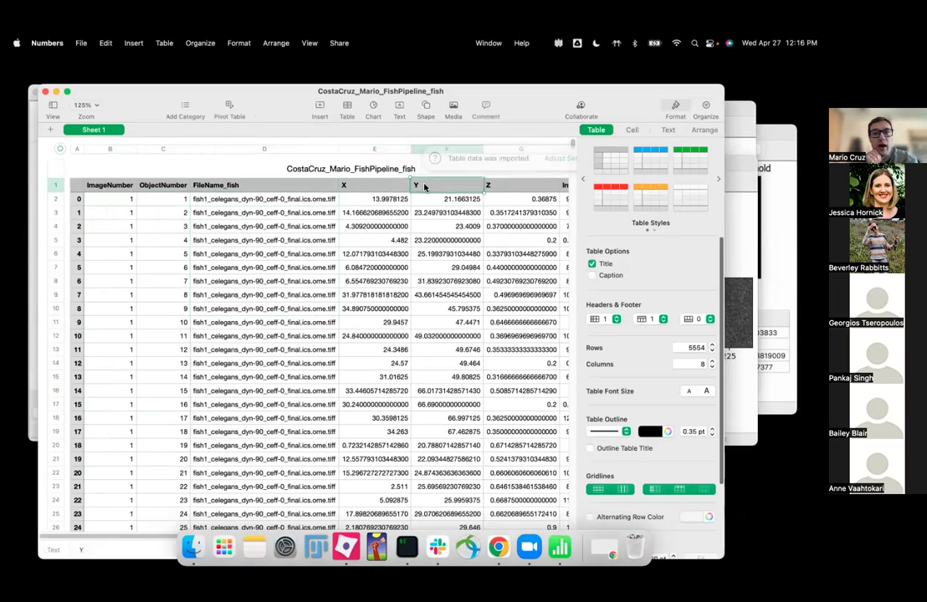
left_click(488, 185)
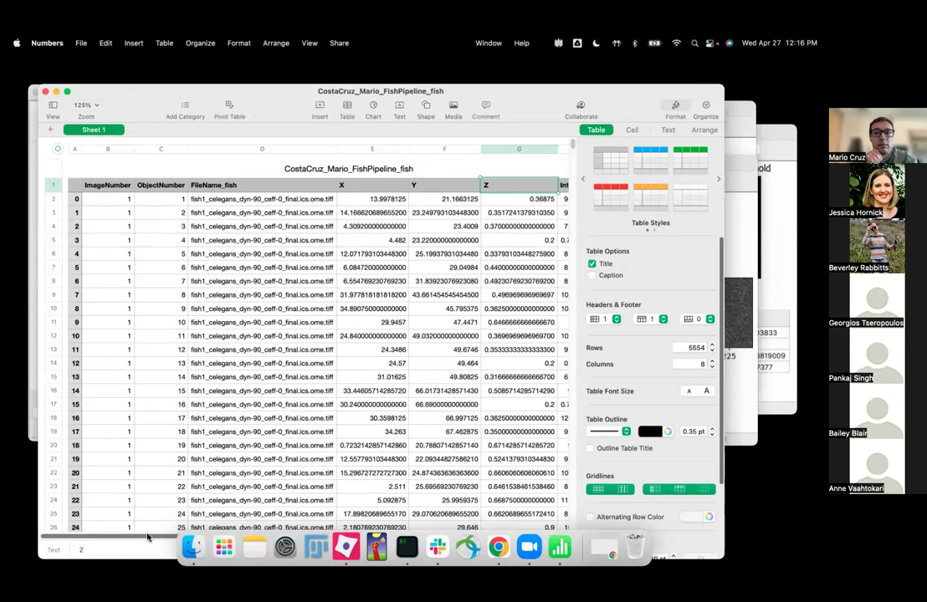
Examine the Intensity values of the spots in the exported table, then close it and return to CellProfiler
scroll(144, 532, "right", 3)
scroll(276, 351, "right", 3)
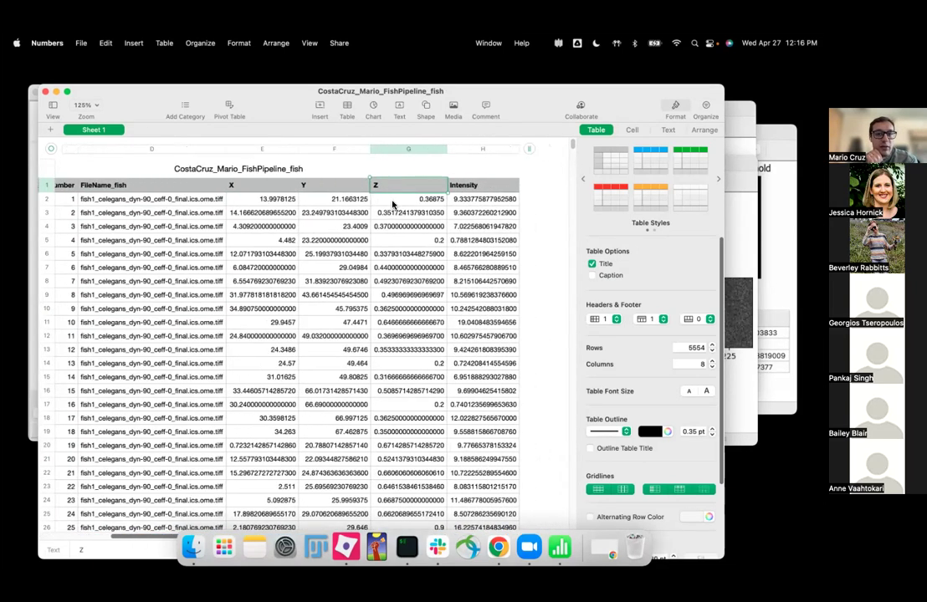
key("Down")
key("Right")
scroll(159, 542, "left", 3)
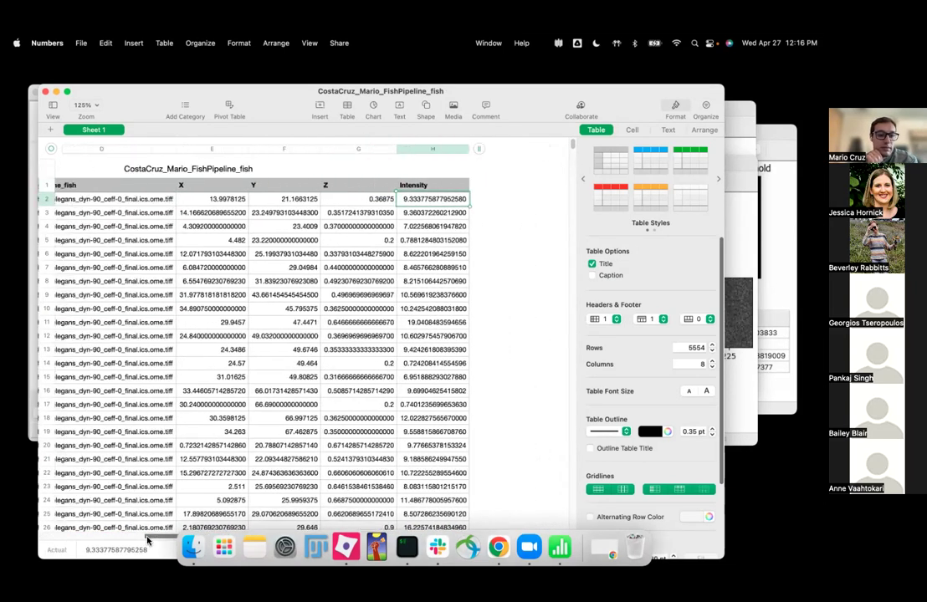
scroll(145, 542, "left", 3)
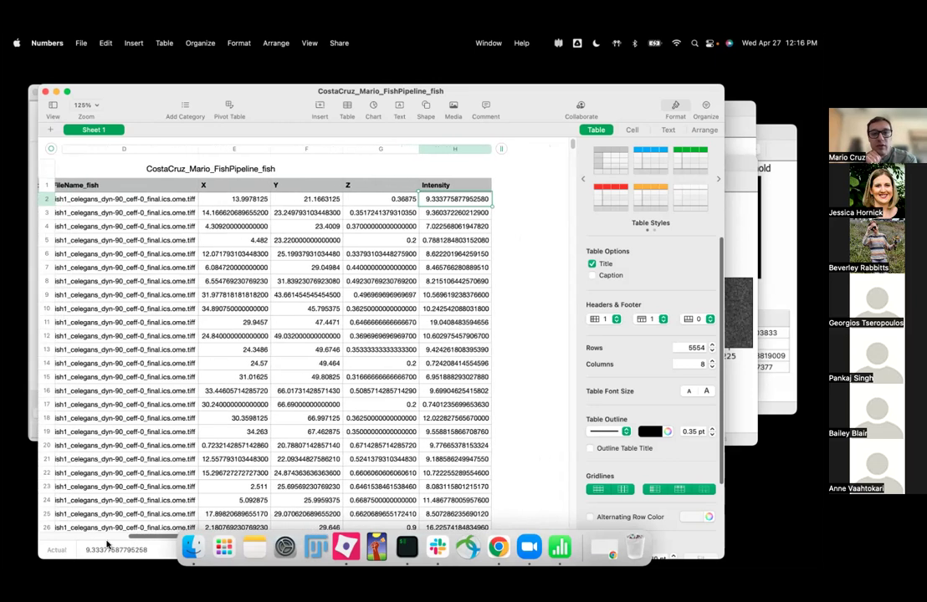
scroll(330, 272, "left", 3)
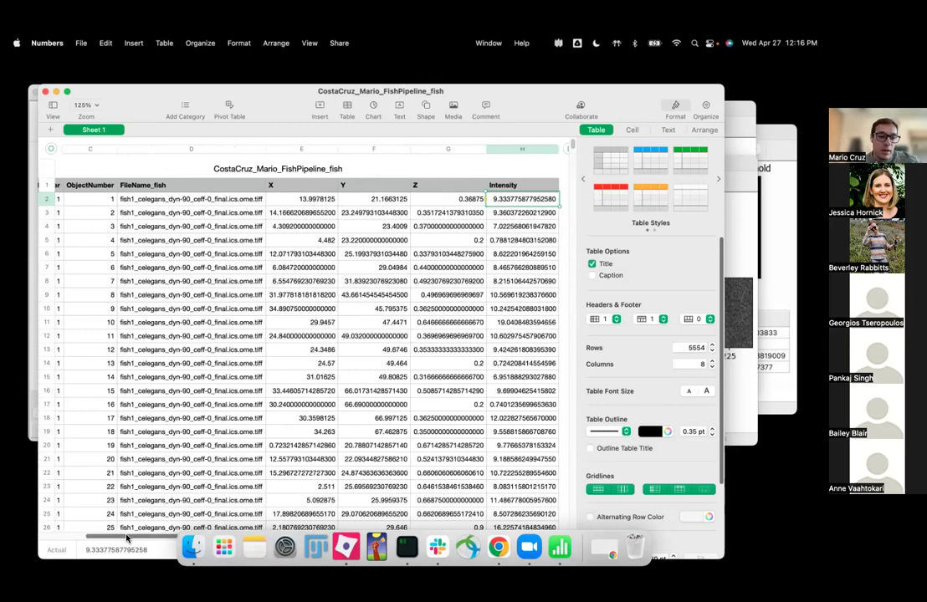
scroll(121, 533, "left", 5)
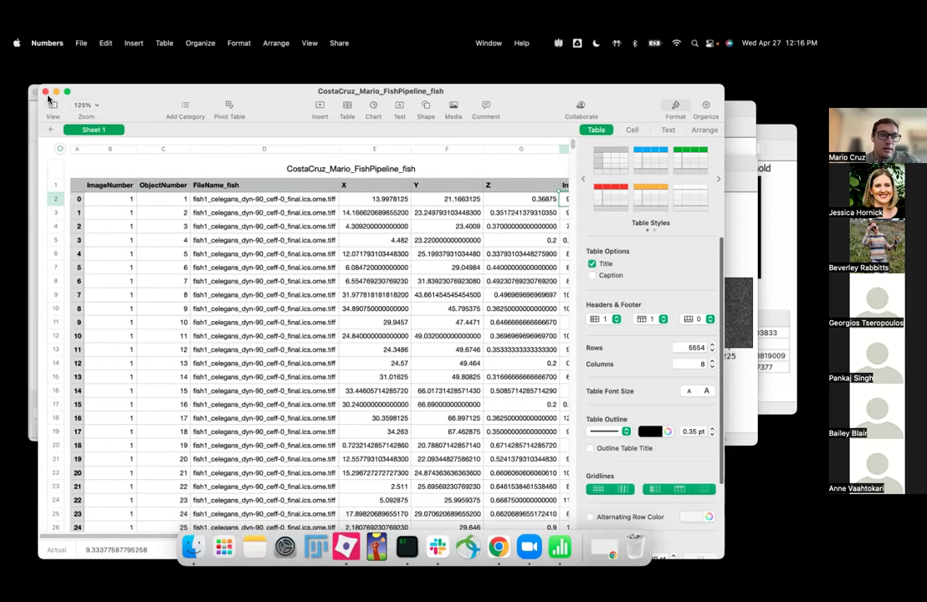
key("cmd+w")
left_click(430, 348)
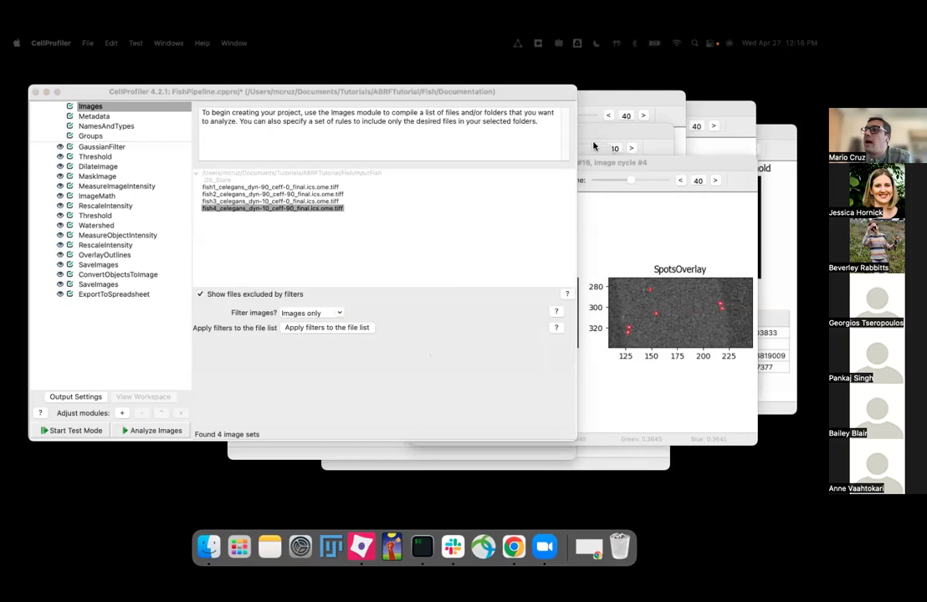
Switch to the FishPipeline.ipynb notebook in Chrome, show its file browser and run the Dependencies cell
key("super+Tab")
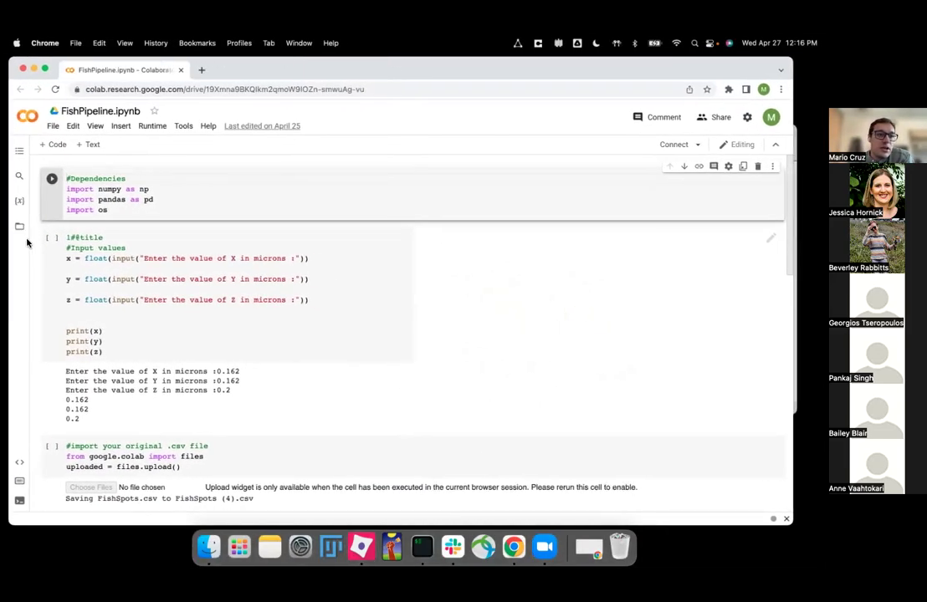
left_click(20, 226)
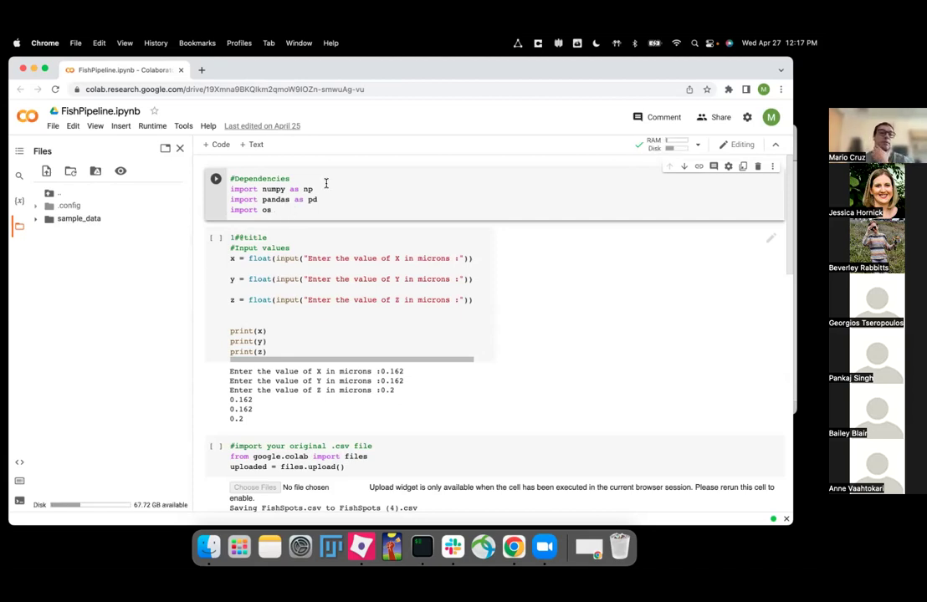
left_click(217, 181)
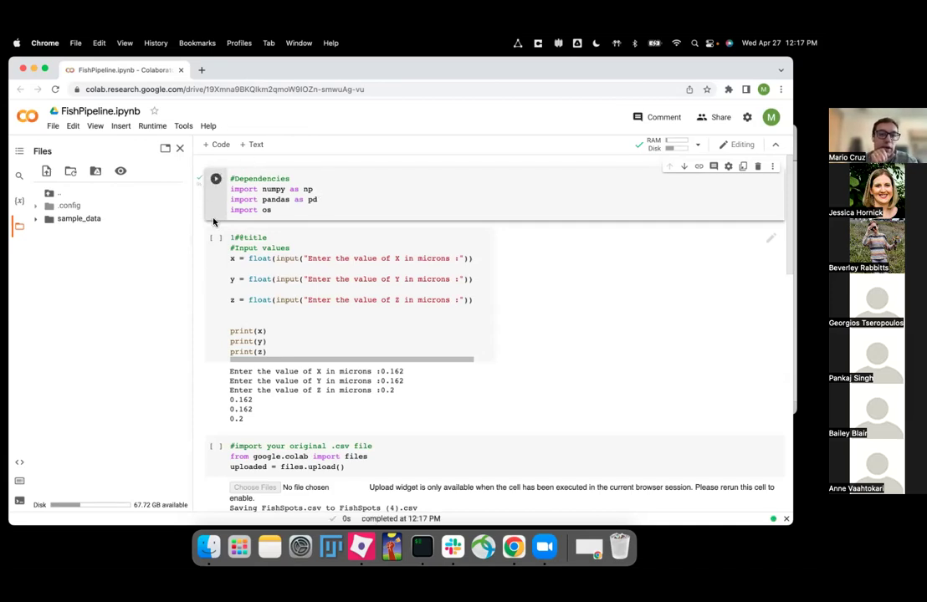
Run the input values cell and enter 0.162 microns for X, 0.162 for Y and 0.2 for Z
scroll(251, 189, "down", 1)
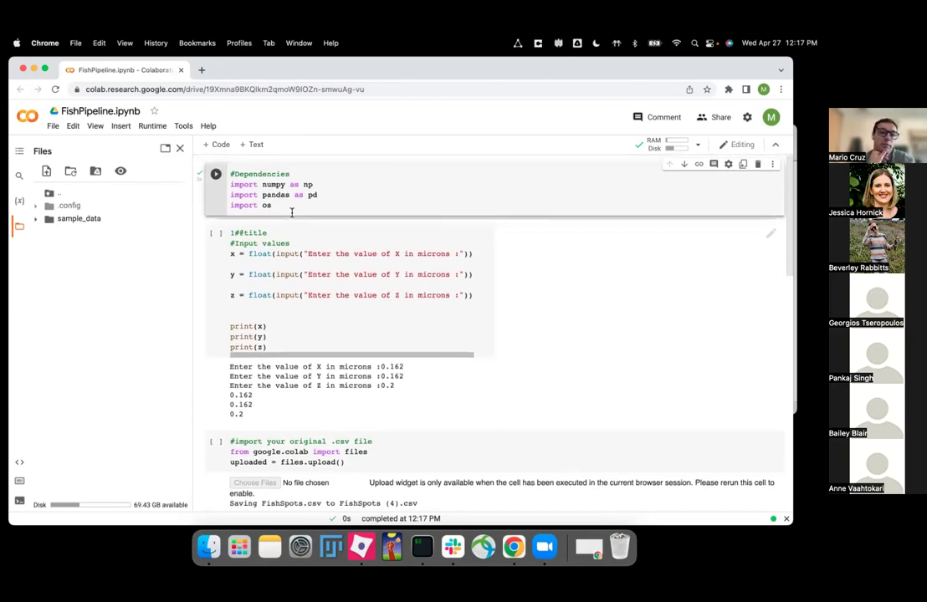
left_click(216, 234)
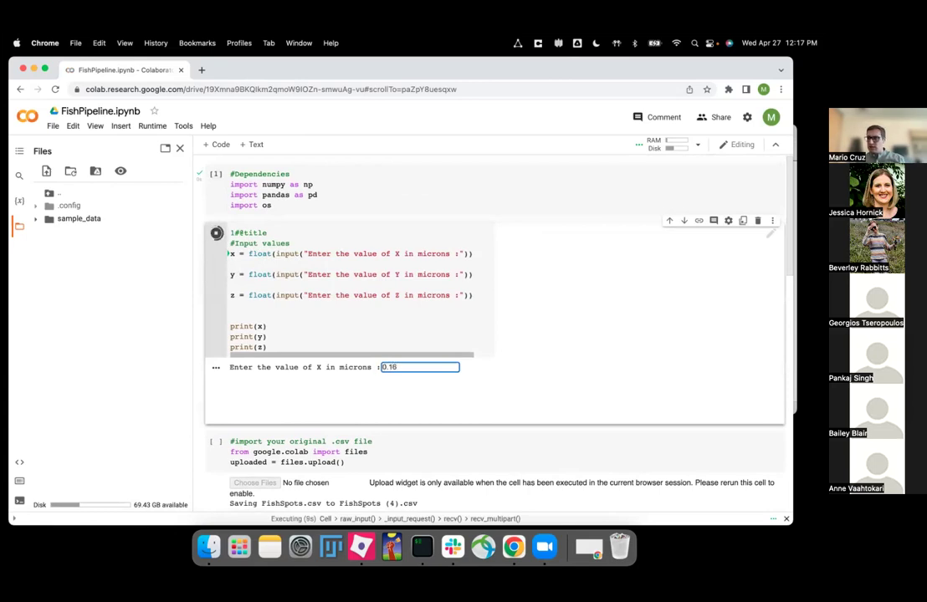
type("2")
key("Return")
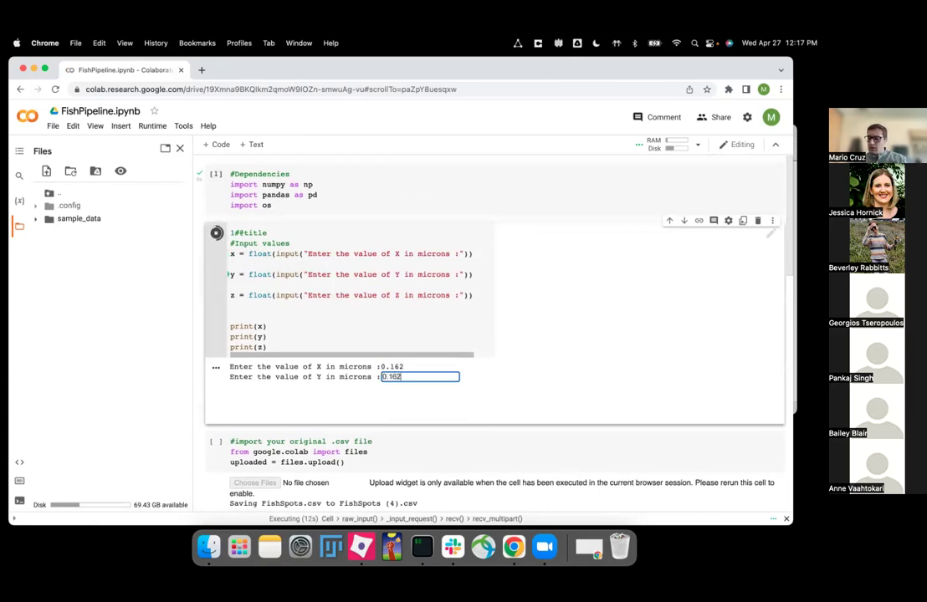
key("Return")
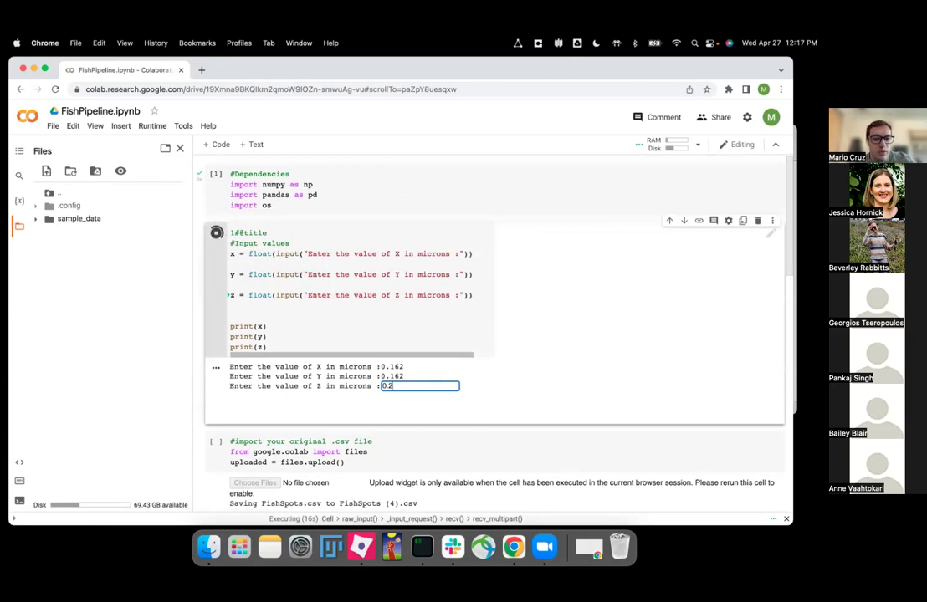
key("Return")
Run the CSV import cell and upload FishSpots.csv from the OutputHeadless folder inside ABRFTutorial's Fish folder
scroll(580, 340, "down", 2)
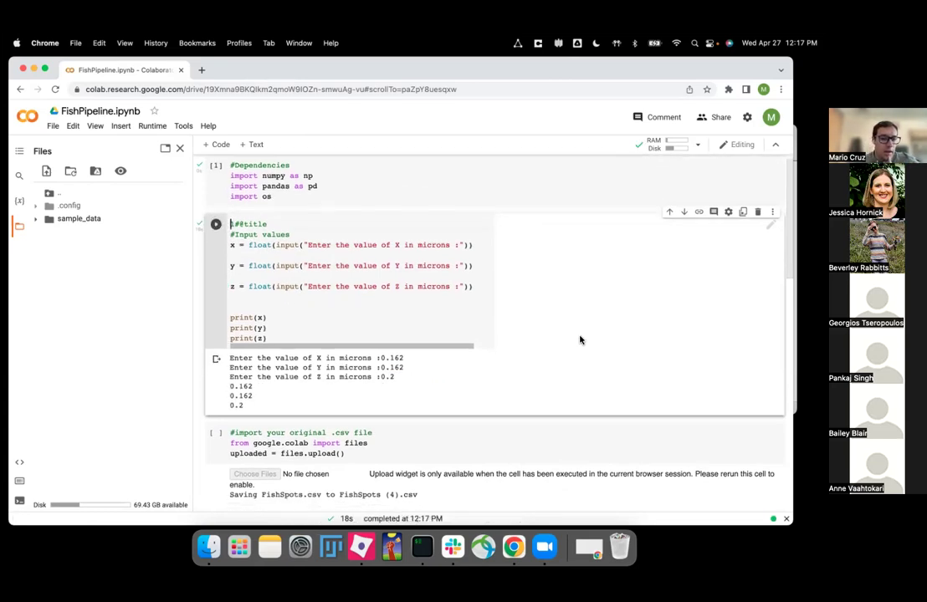
scroll(285, 347, "down", 1)
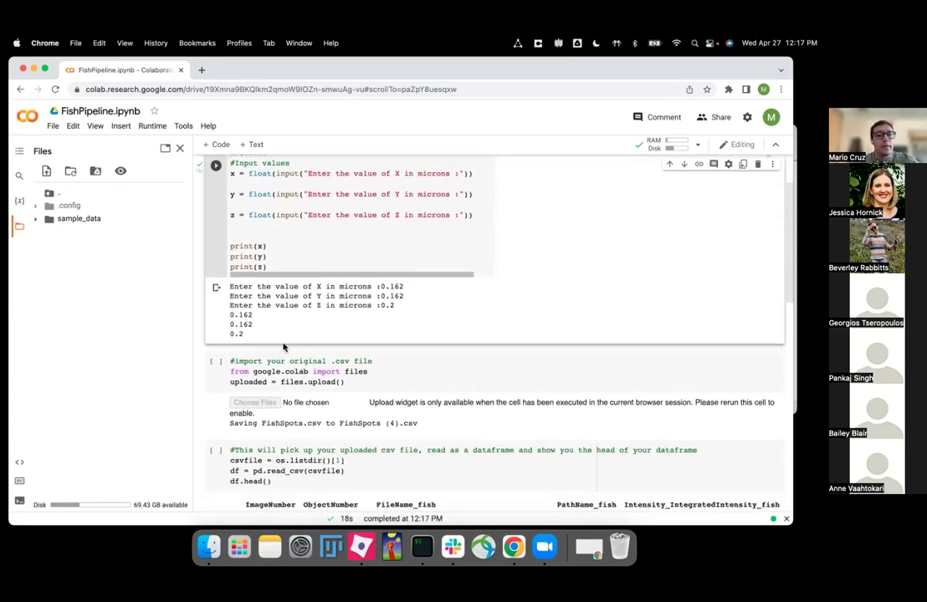
left_click(215, 364)
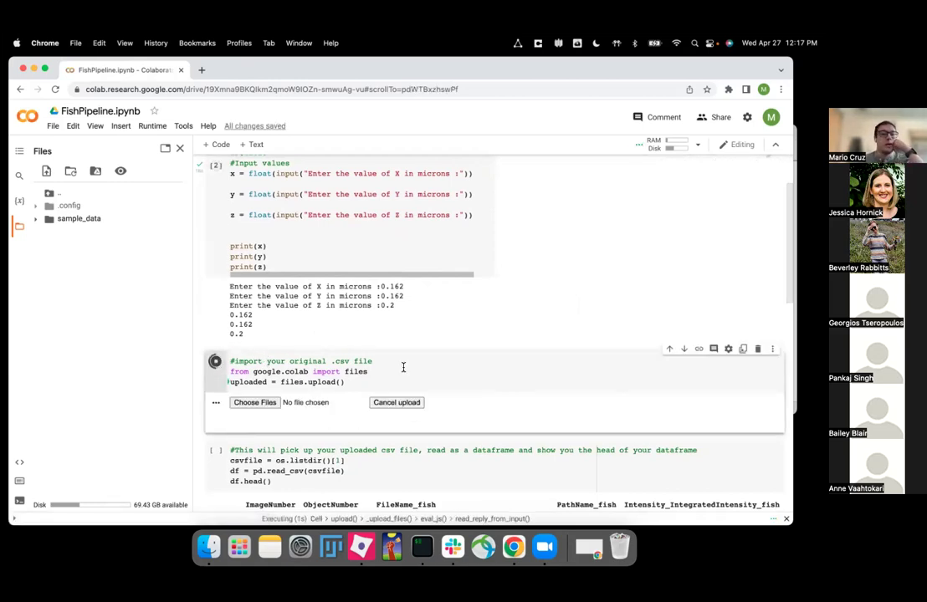
left_click(251, 403)
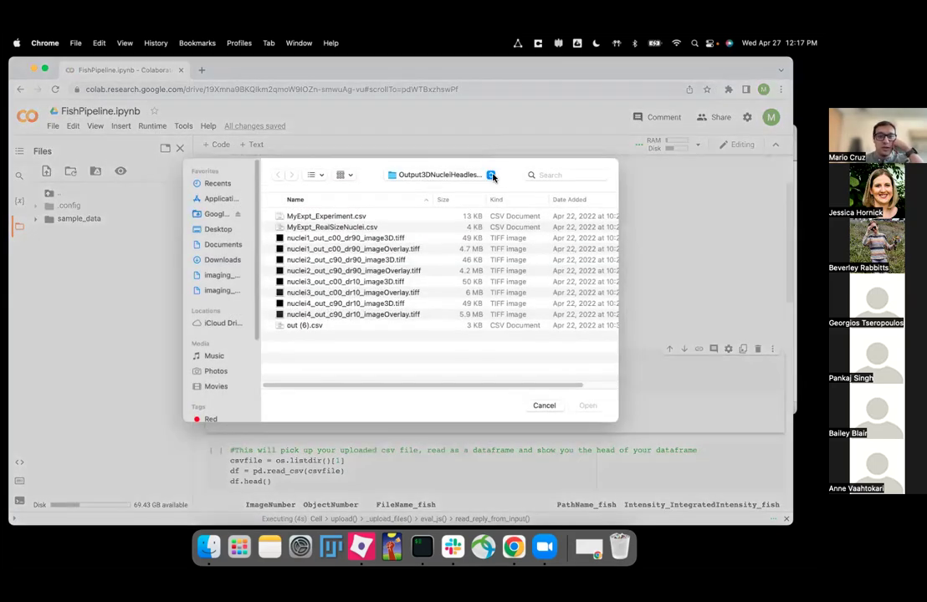
left_click(483, 177)
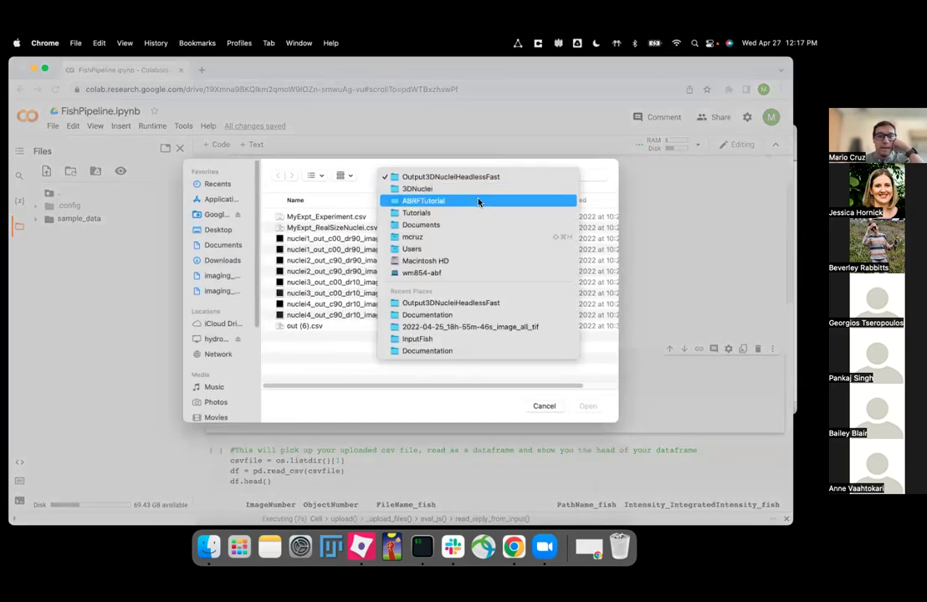
left_click(479, 201)
double_click(294, 229)
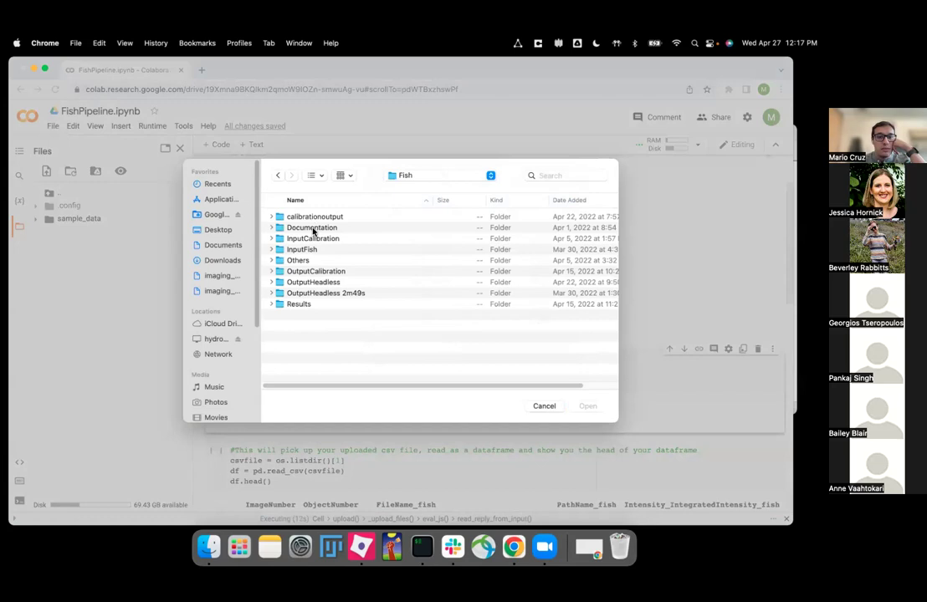
double_click(309, 284)
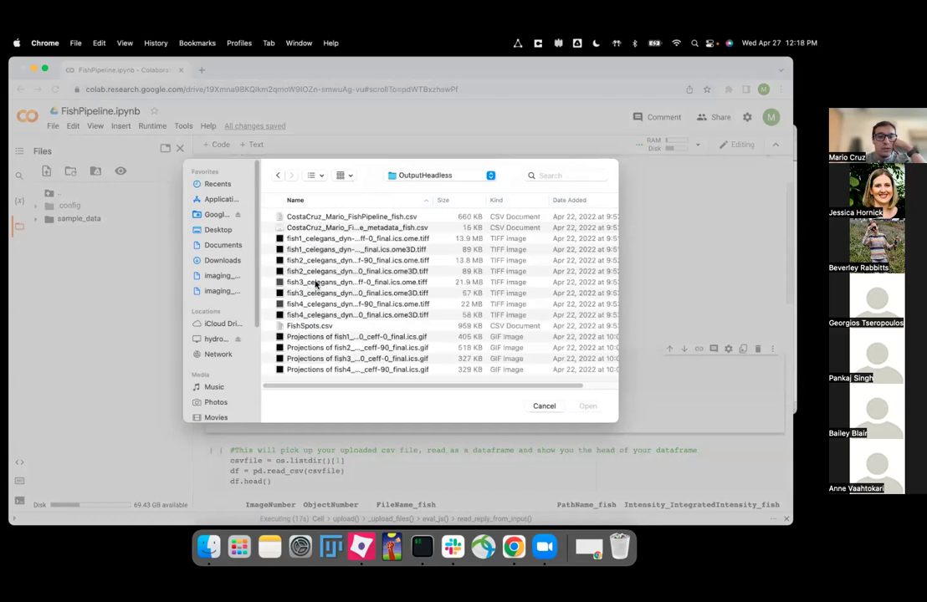
left_click(314, 327)
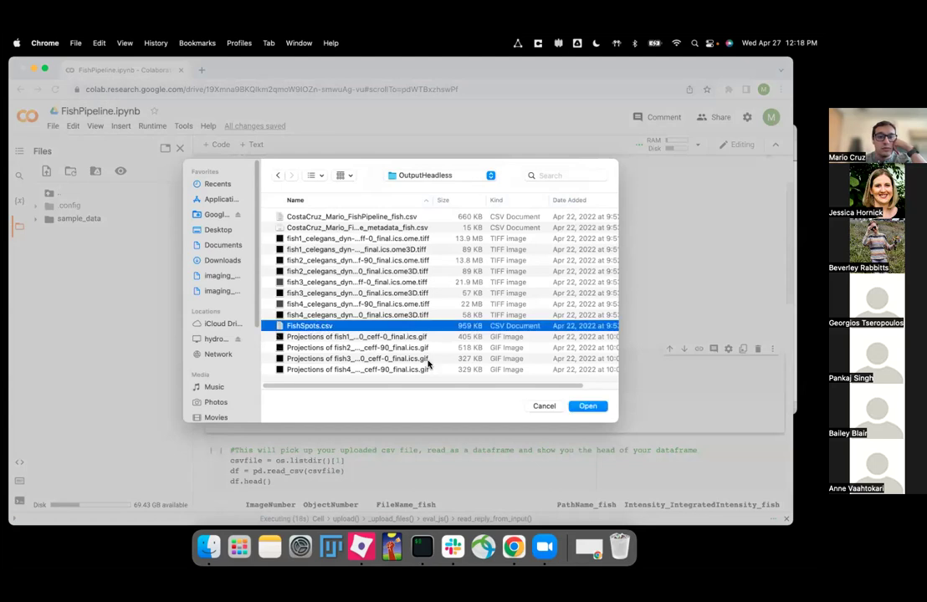
left_click(600, 408)
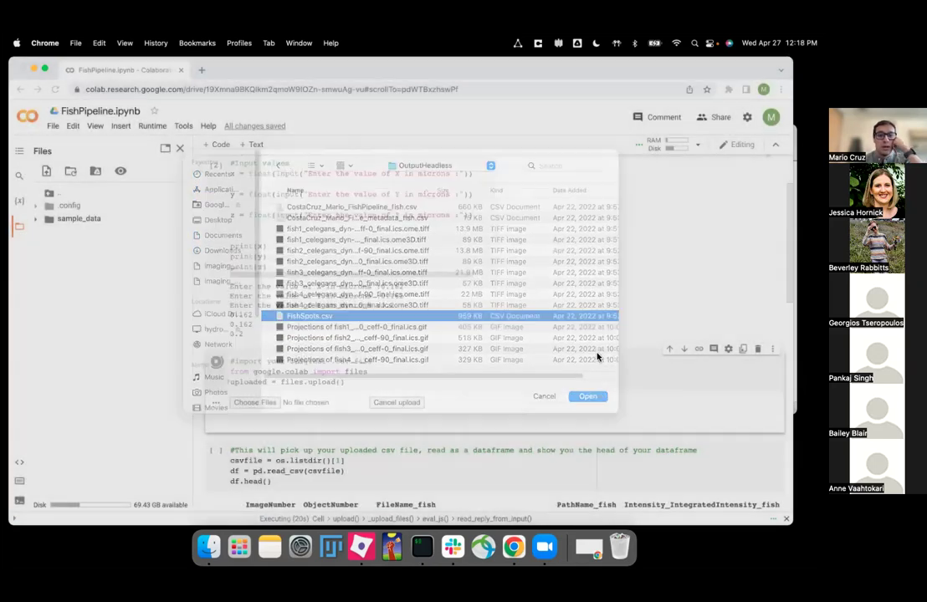
Run the cell that reads the uploaded CSV as a dataframe and shows its head
scroll(449, 377, "down", 1)
scroll(448, 377, "down", 1)
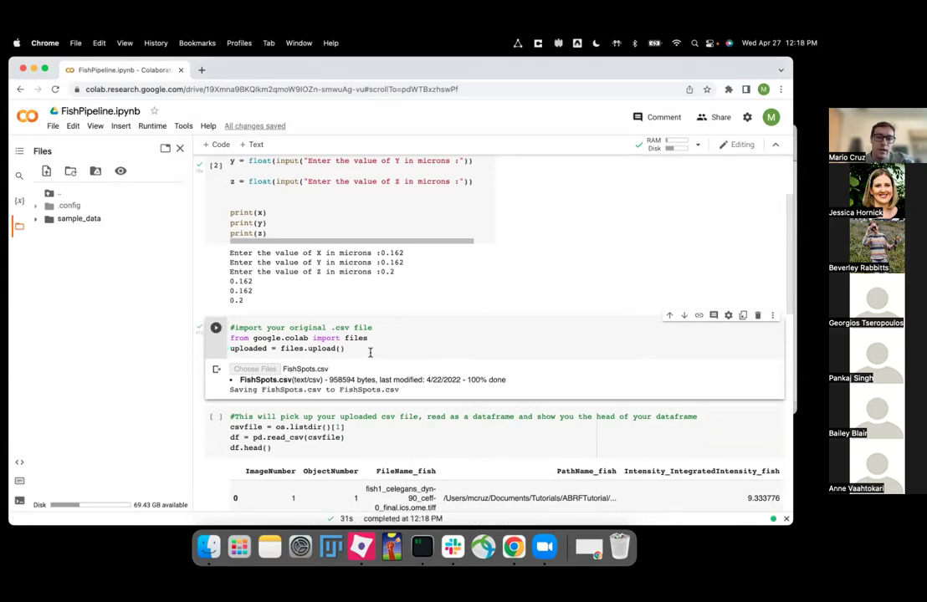
scroll(424, 365, "down", 1)
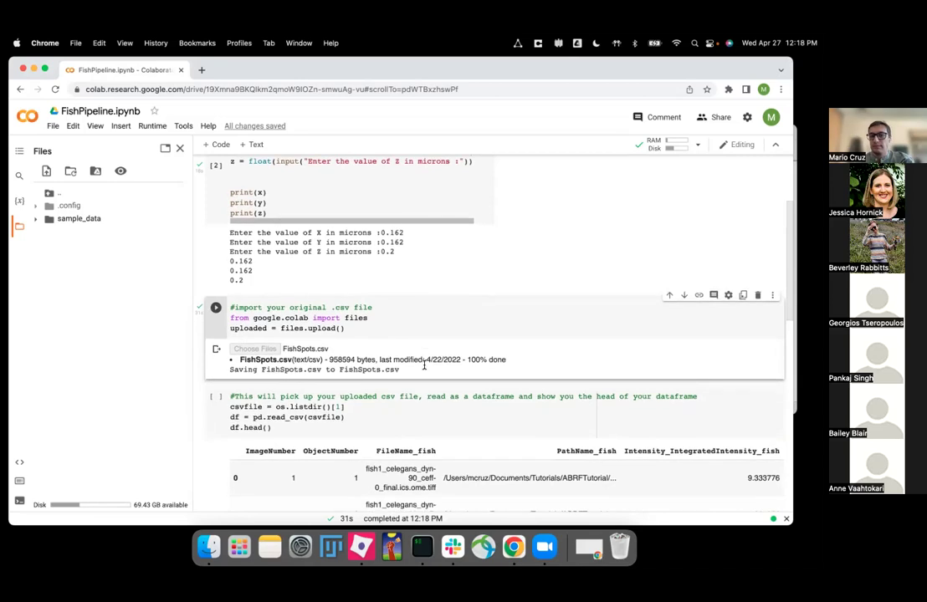
scroll(402, 343, "down", 5)
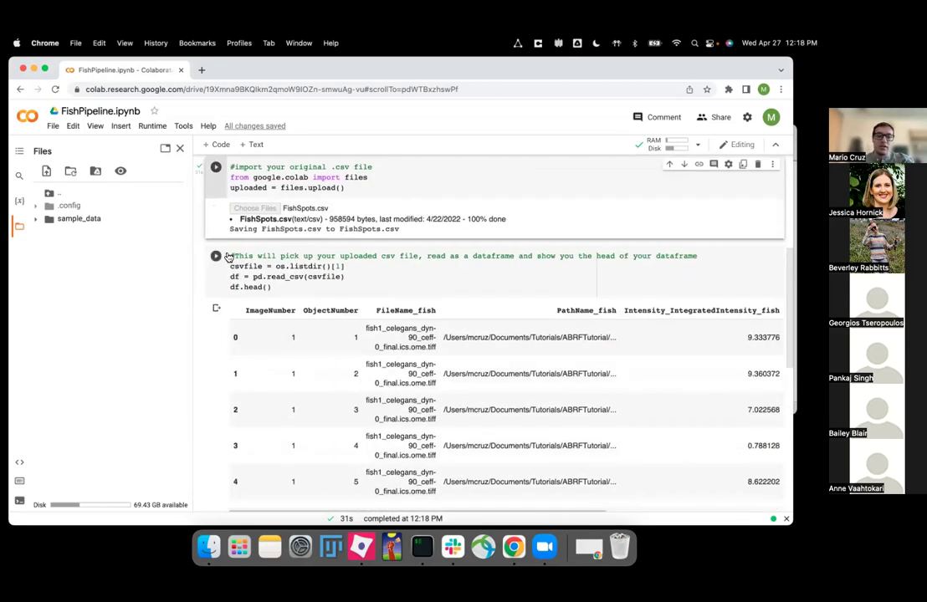
left_click(216, 256)
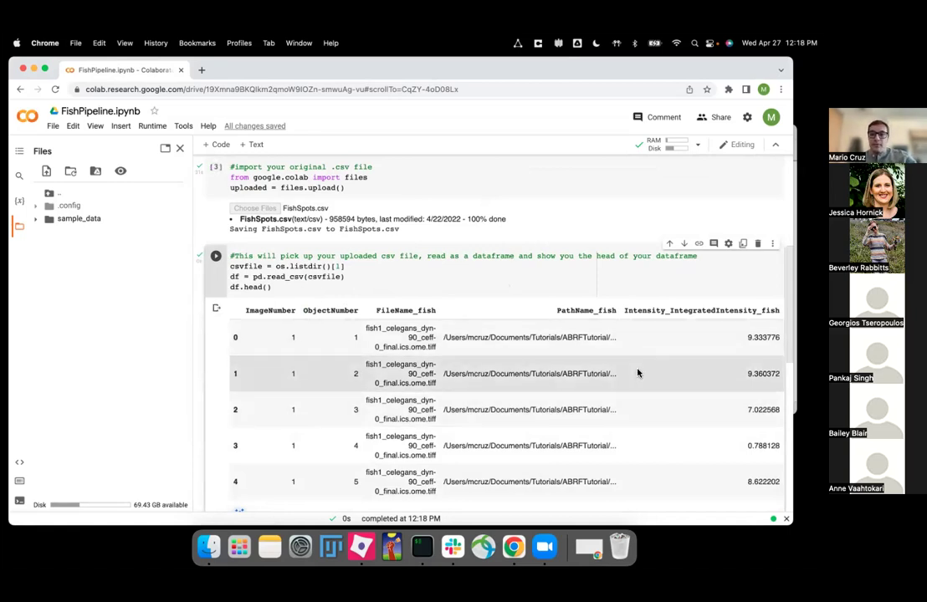
Examine the dataframe's Location_Center columns against the micron conversion code and the X value entered in the input cell
scroll(655, 343, "down", 5)
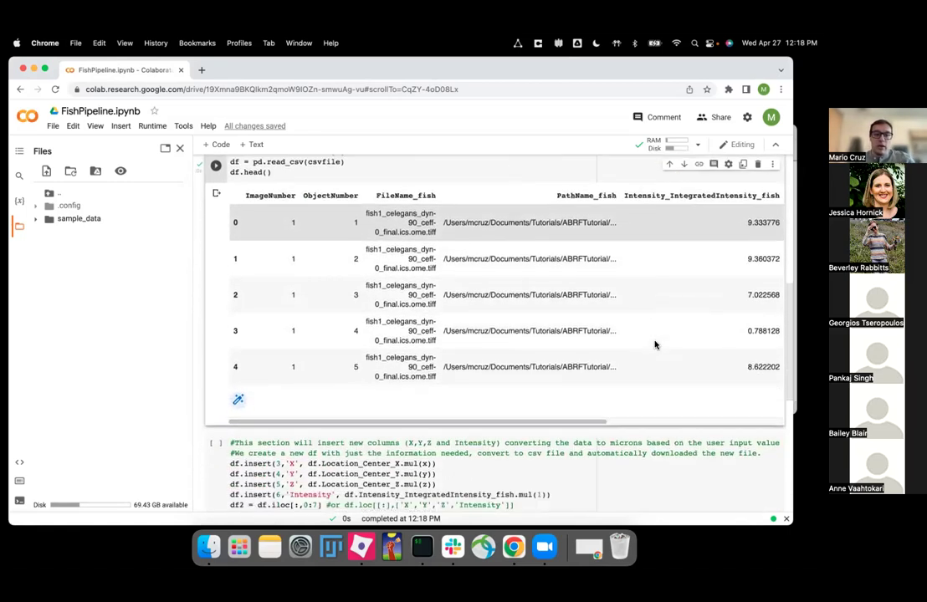
scroll(655, 345, "down", 3)
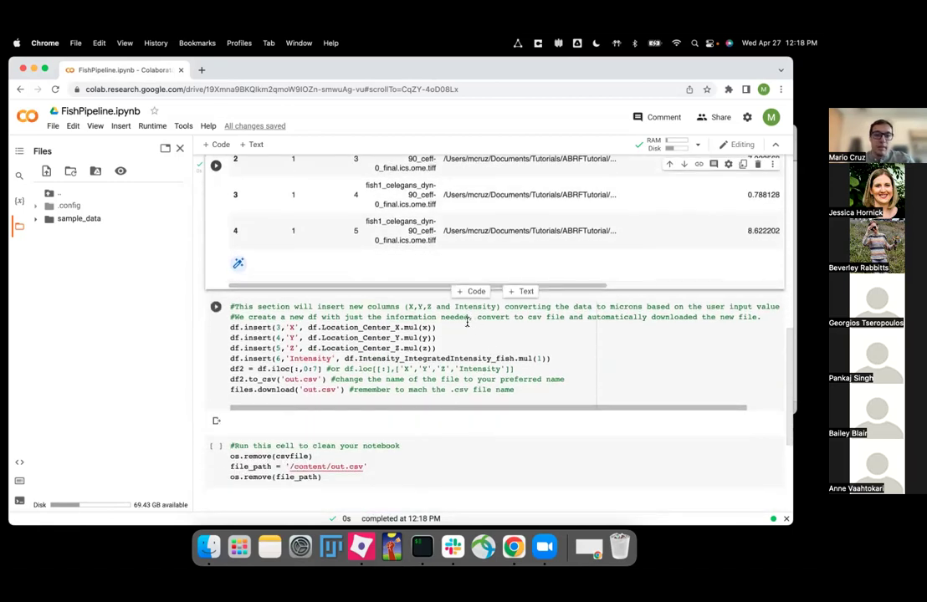
mouse_move(426, 329)
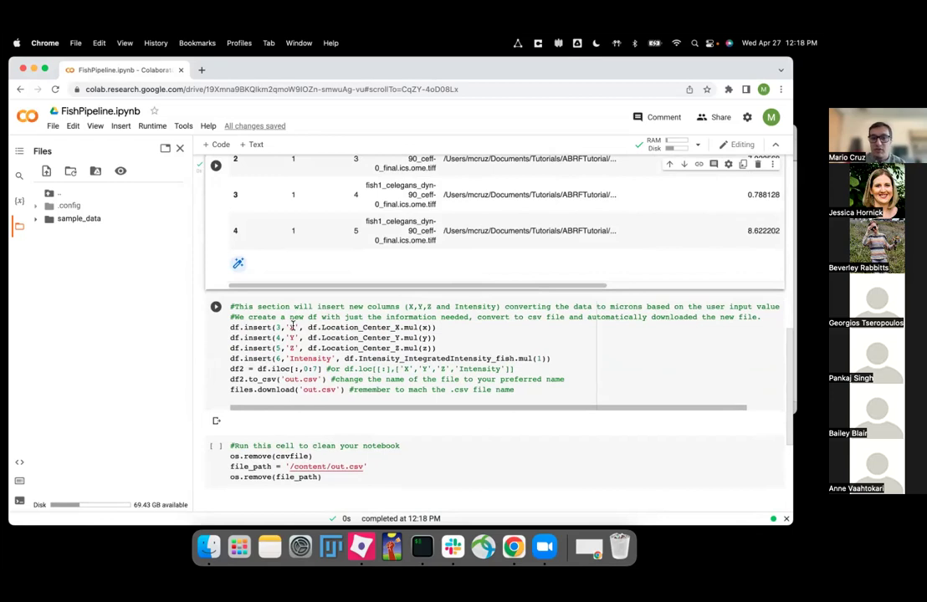
scroll(374, 333, "up", 2)
left_click_drag(405, 325, 532, 328)
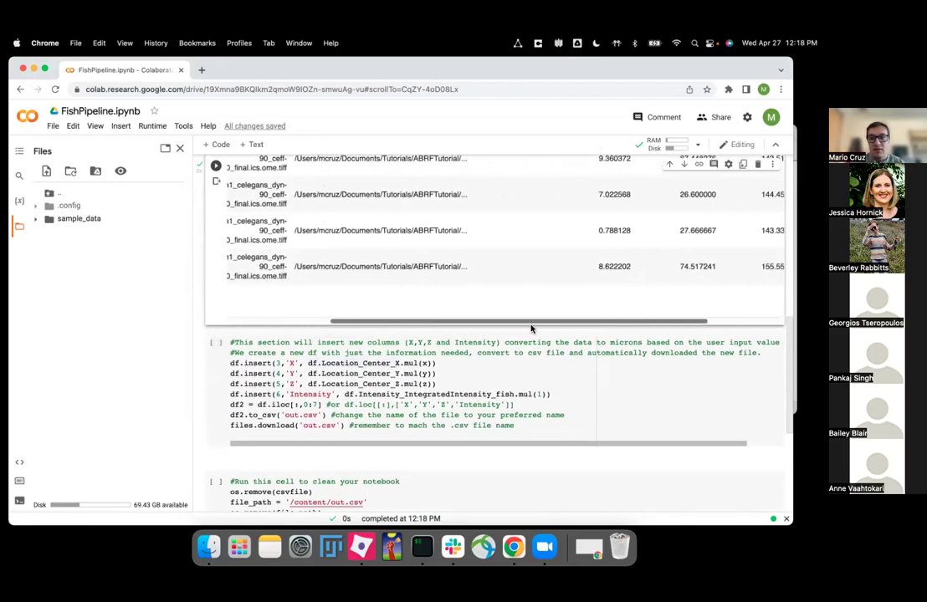
scroll(577, 282, "up", 5)
scroll(586, 306, "down", 2)
scroll(584, 310, "down", 3)
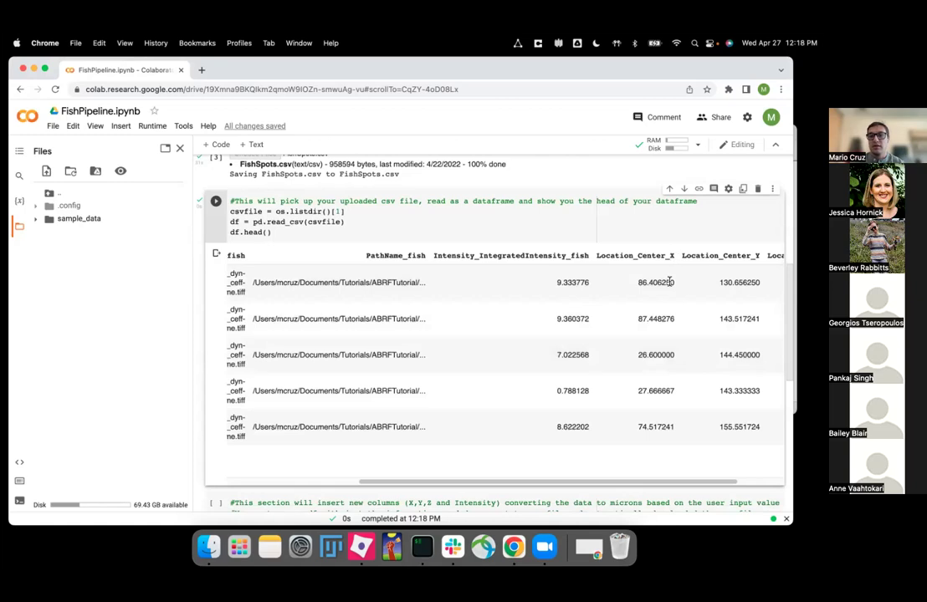
double_click(635, 285)
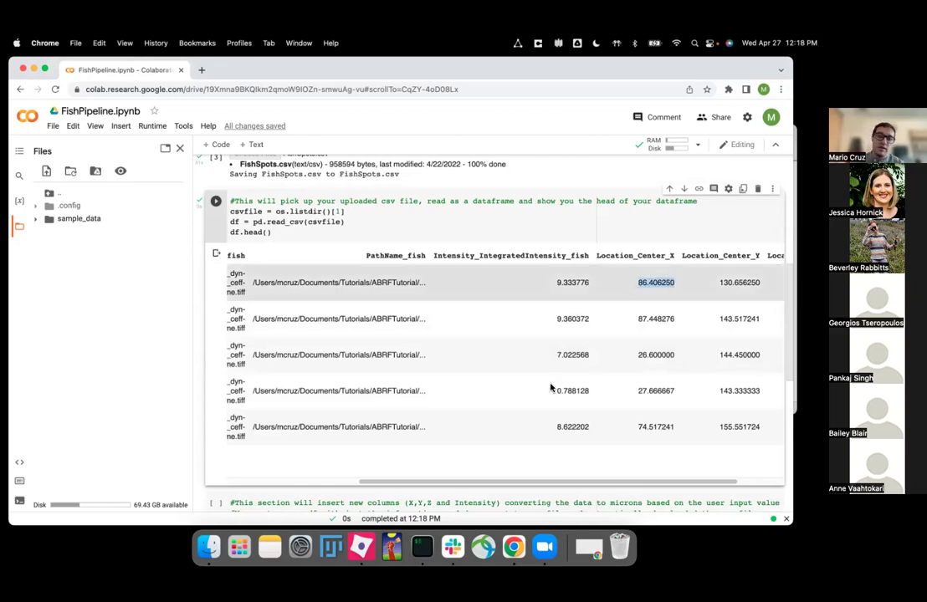
scroll(670, 278, "down", 1)
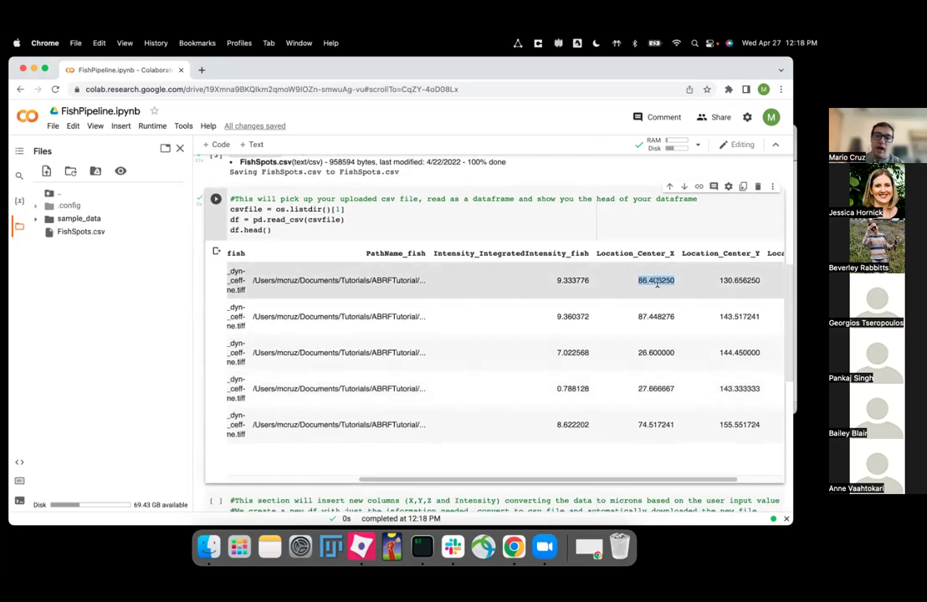
scroll(658, 283, "up", 5)
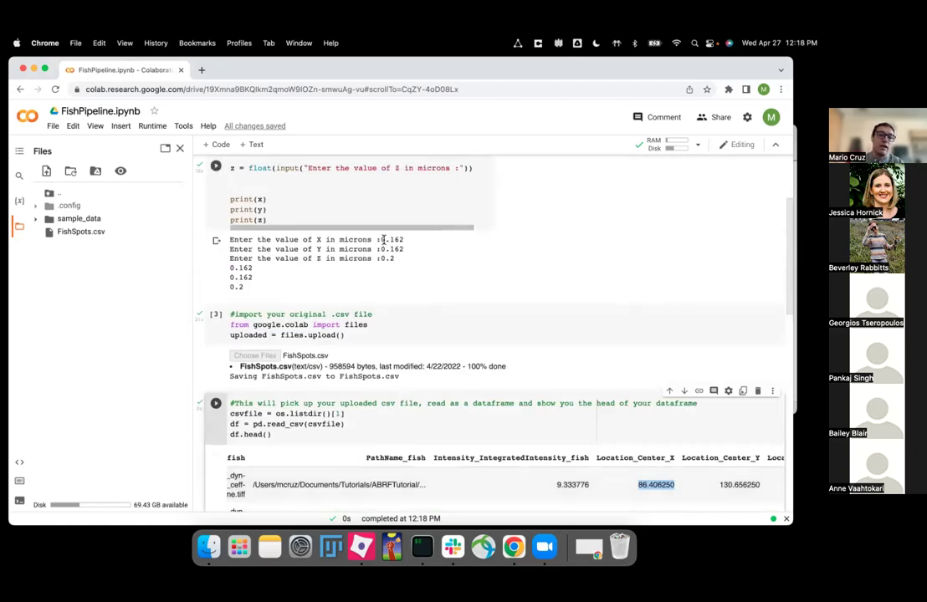
left_click_drag(379, 239, 418, 242)
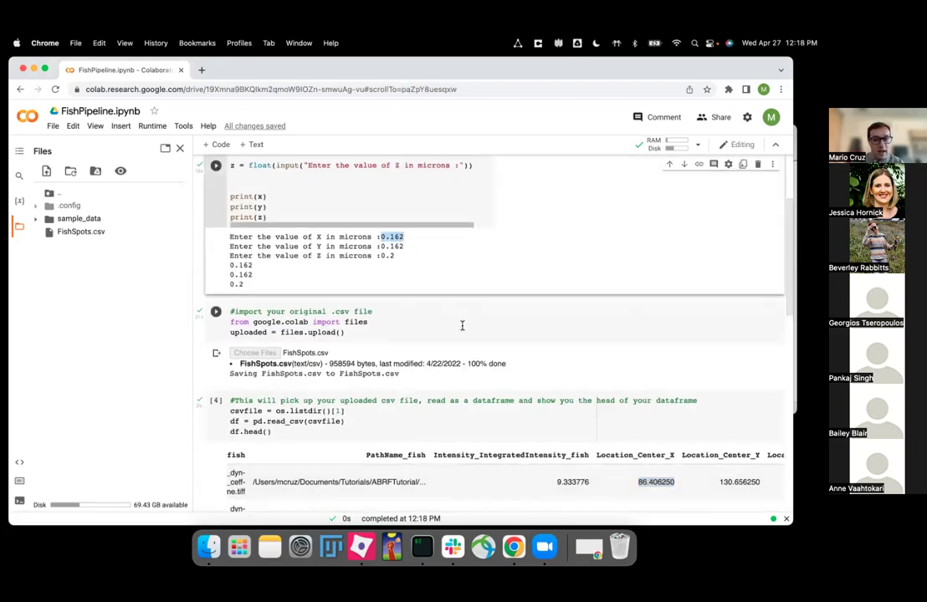
Review the code that converts X, Y and Z to microns, and run that cell to download out.csv
scroll(459, 325, "down", 5)
scroll(462, 325, "down", 5)
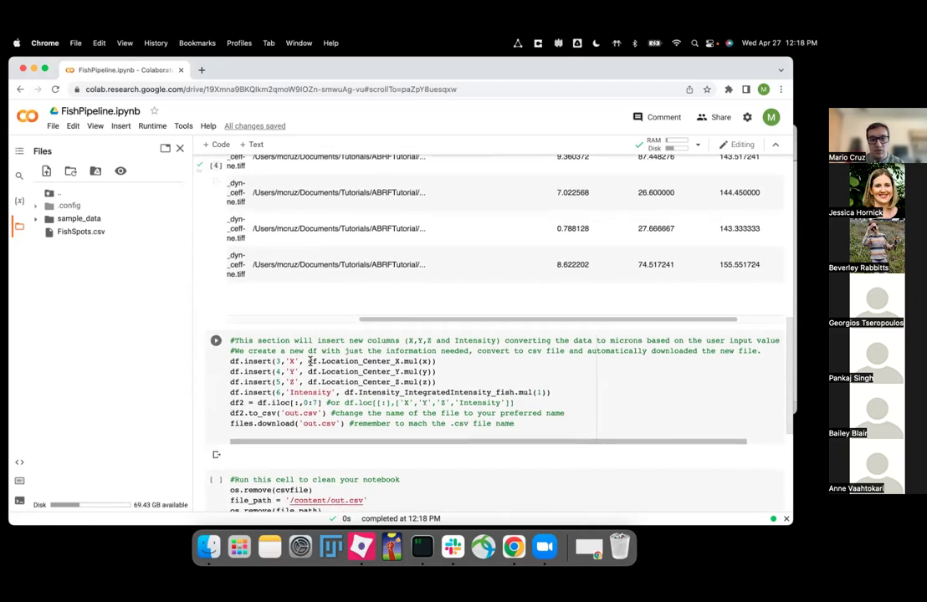
left_click(318, 361)
left_click_drag(381, 374, 419, 383)
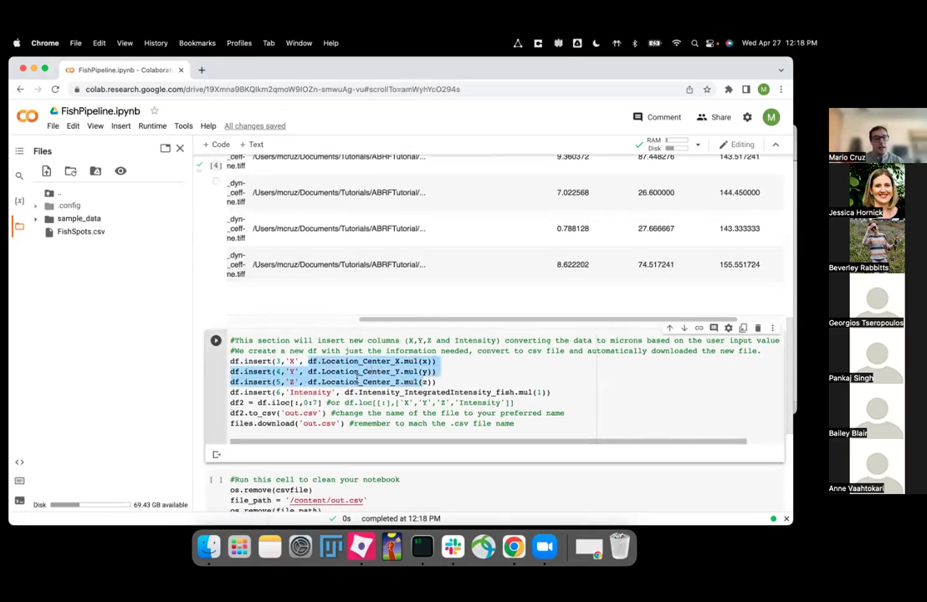
left_click_drag(230, 424, 493, 435)
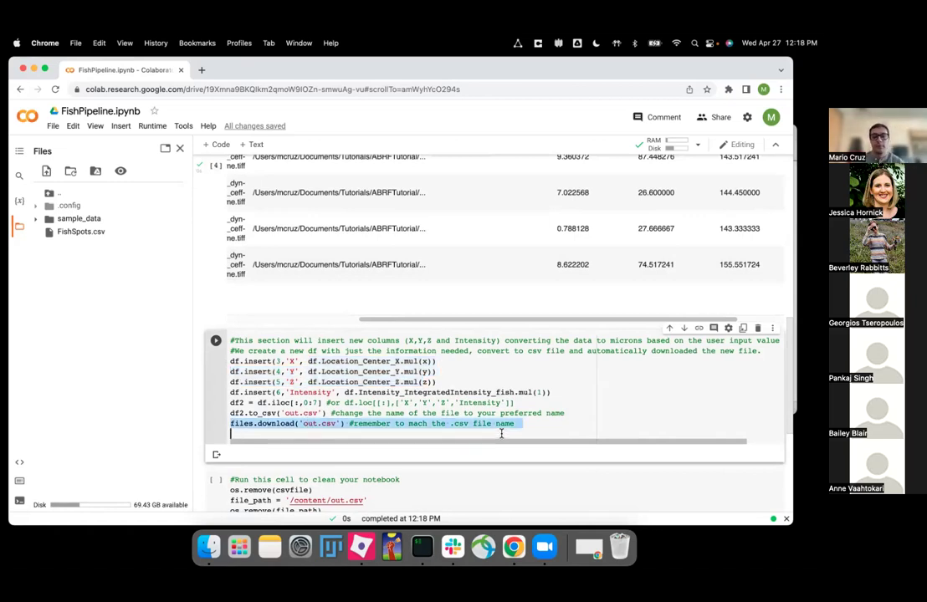
left_click(216, 342)
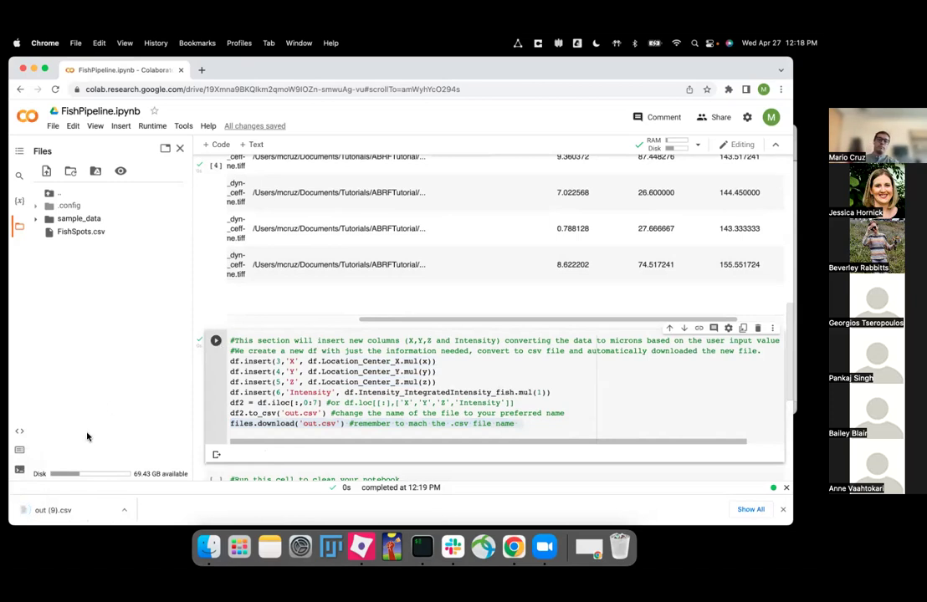
Open the downloaded out (9).csv in Numbers and examine its ObjectNumber, X, Y, Z and Intensity columns
left_click(80, 511)
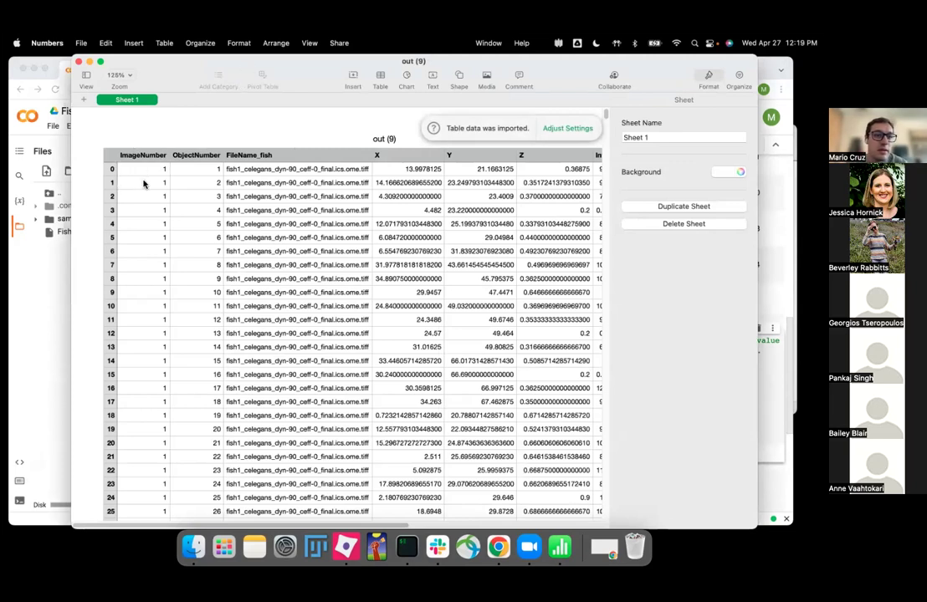
left_click(186, 157)
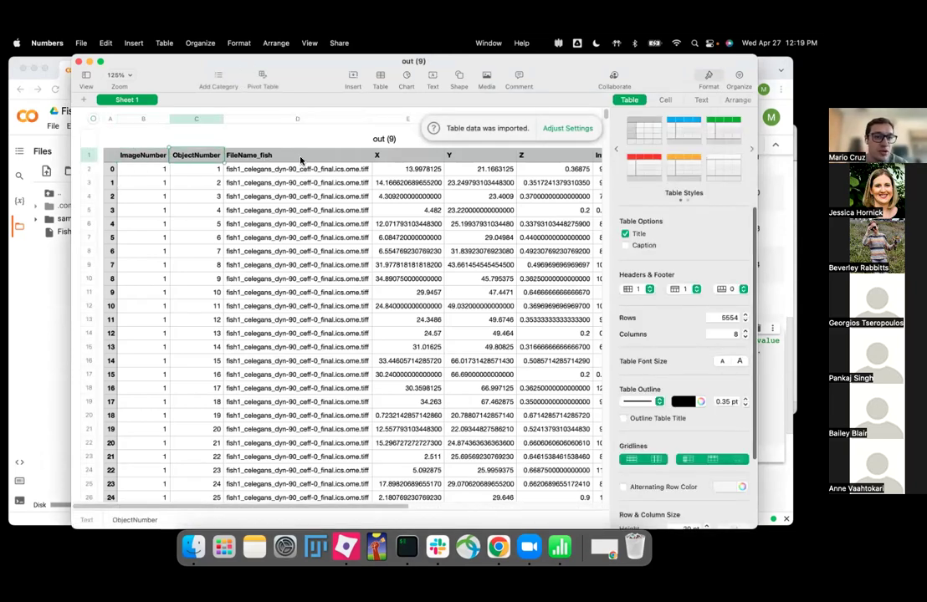
left_click(545, 169)
left_click(552, 156)
left_click(597, 159)
scroll(318, 510, "right", 2)
scroll(279, 268, "right", 5)
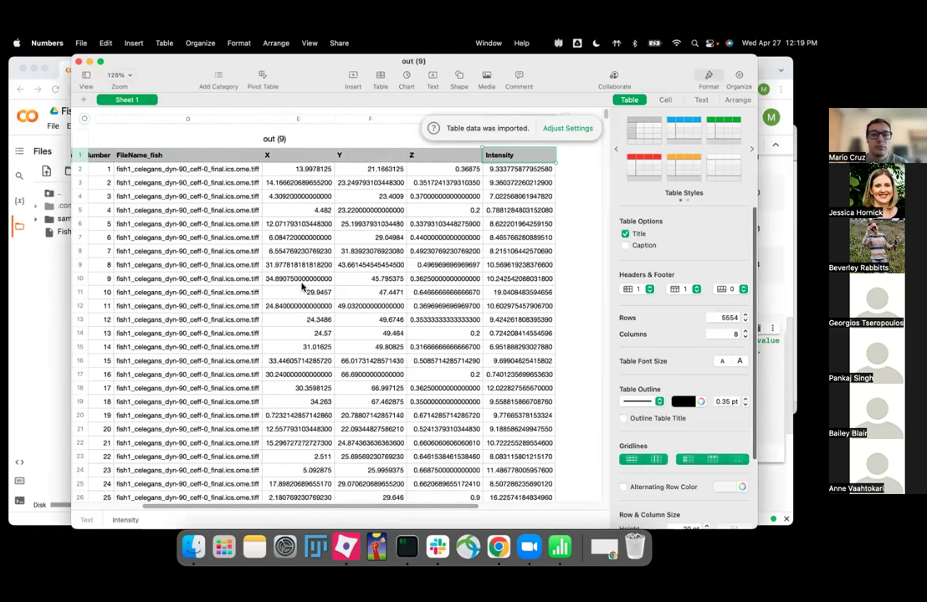
scroll(269, 493, "down", 6)
scroll(275, 395, "down", 15)
scroll(275, 395, "left", 3)
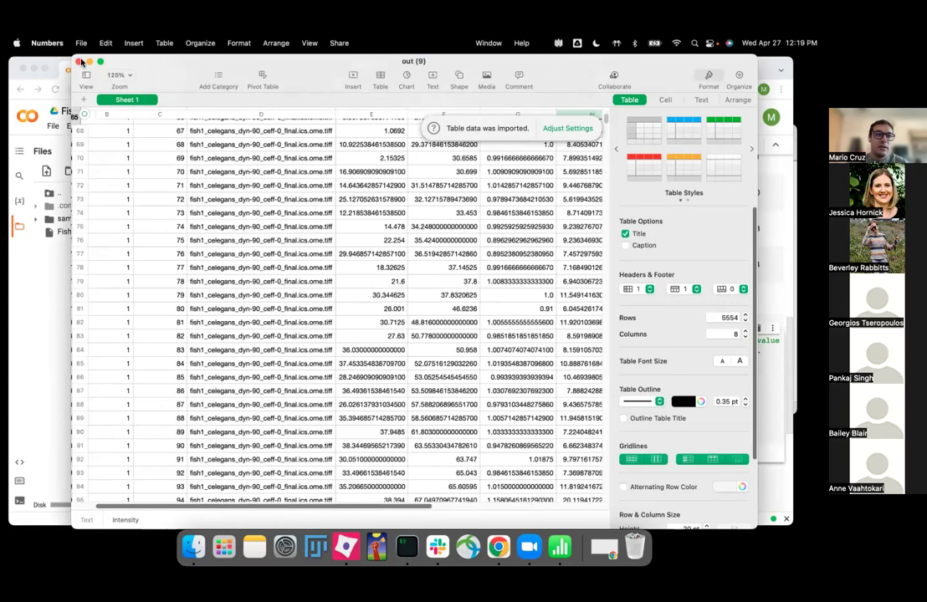
scroll(144, 233, "down", 6)
scroll(272, 310, "down", 5)
Switch back to the Colab notebook in Chrome and run the cleanup cell that removes the uploaded CSV and out.csv
key("super+Tab")
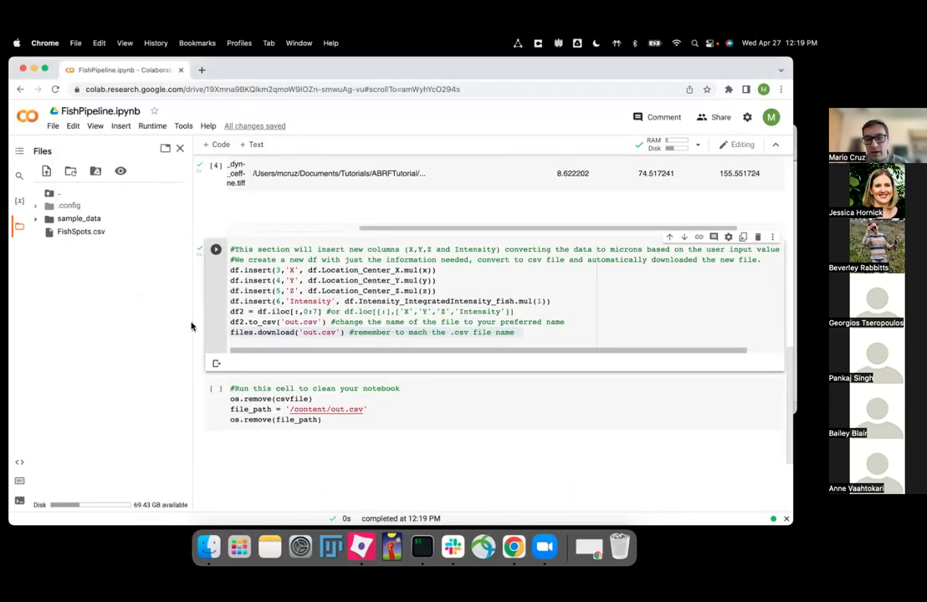
left_click(440, 398)
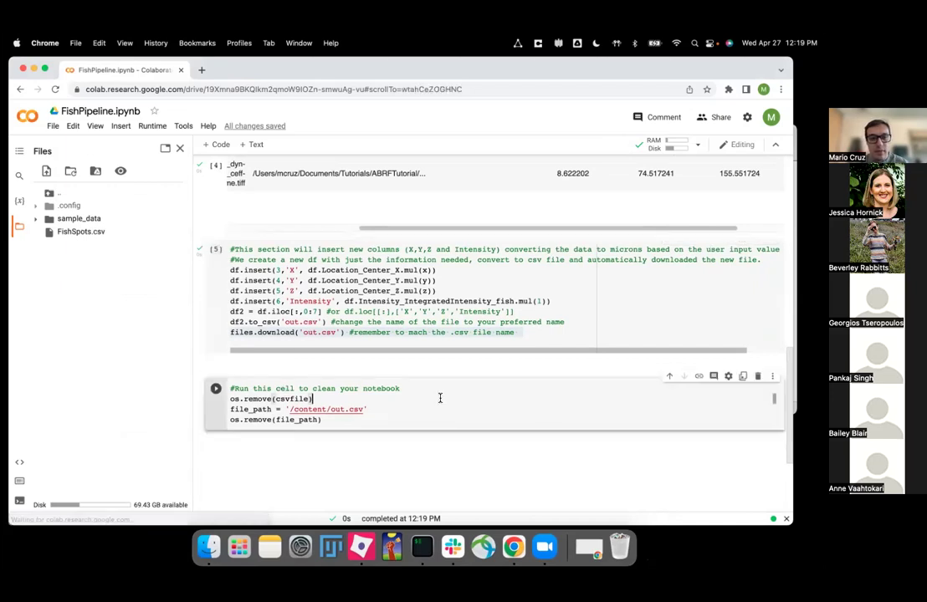
left_click(217, 390)
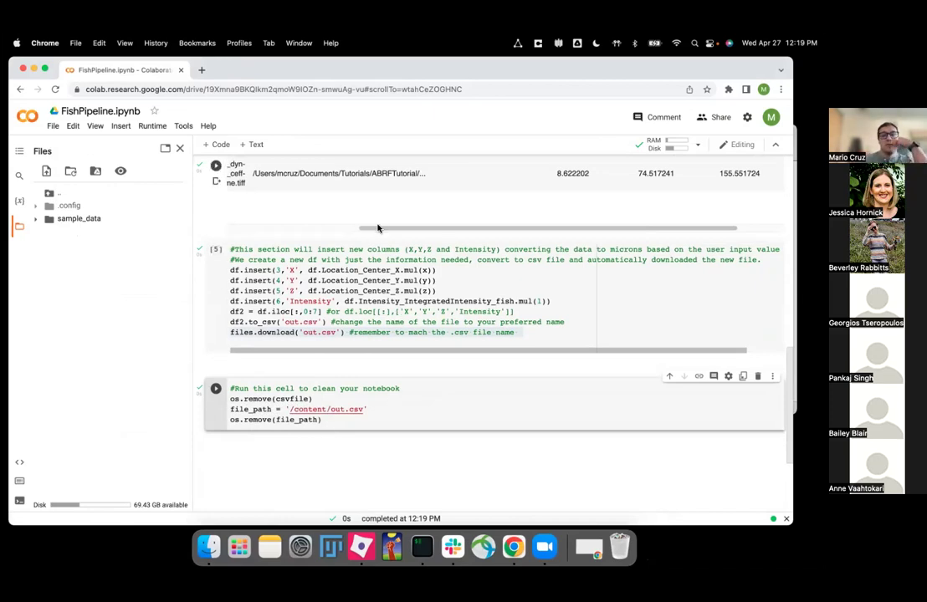
Return to the start of the notebook, move the Chrome window out of the way and switch to CellProfiler
scroll(377, 228, "up", 6)
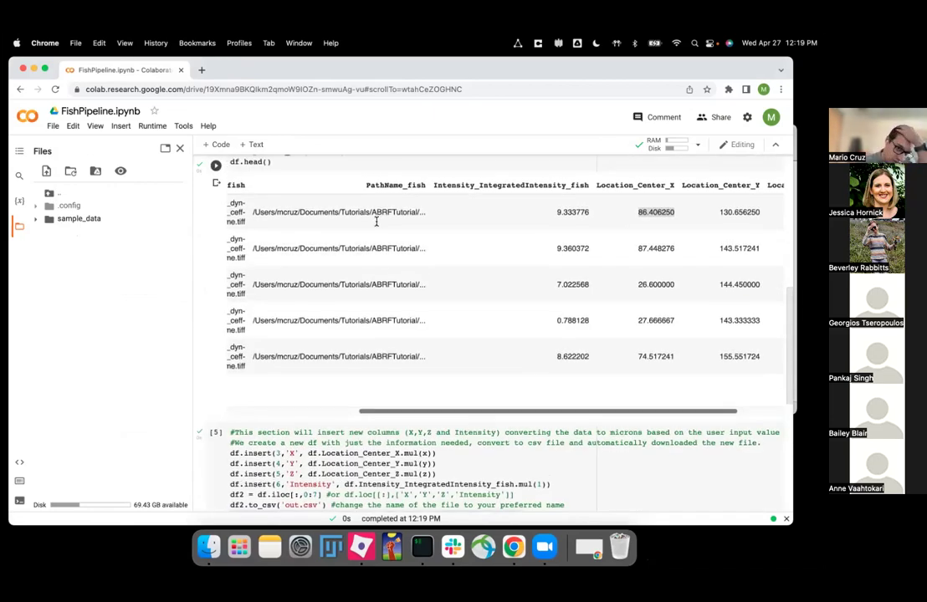
scroll(376, 244, "up", 3)
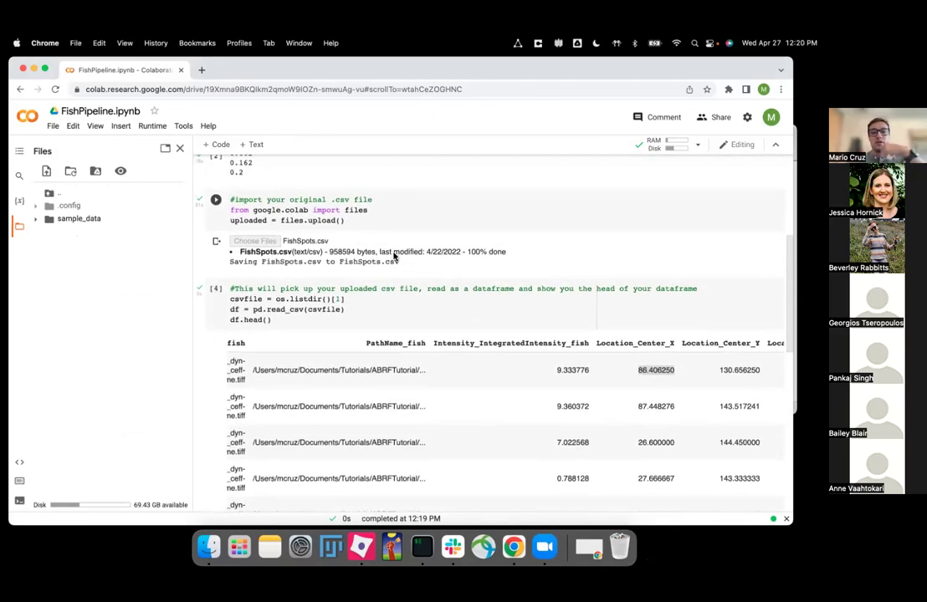
scroll(389, 276, "up", 5)
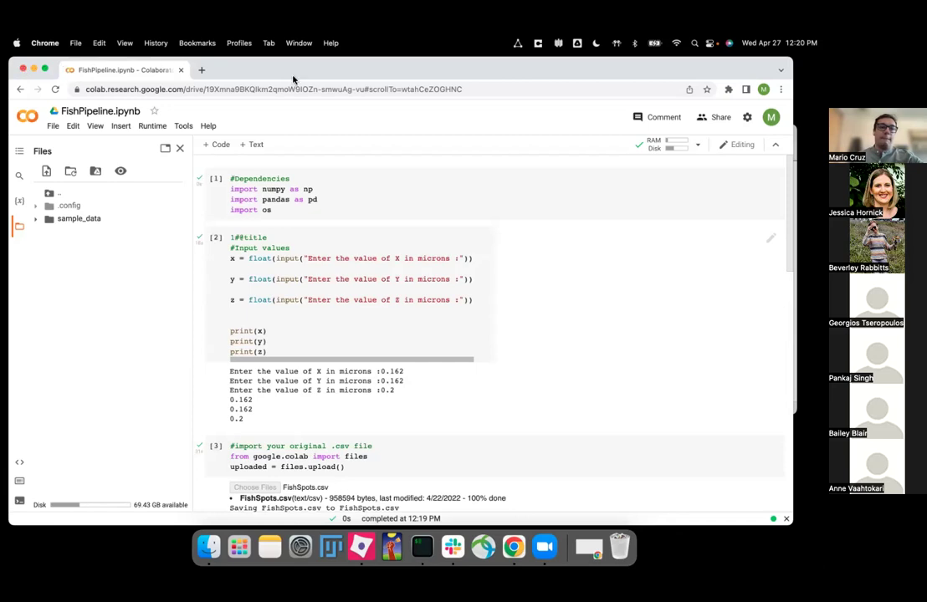
left_click_drag(303, 78, 826, 89)
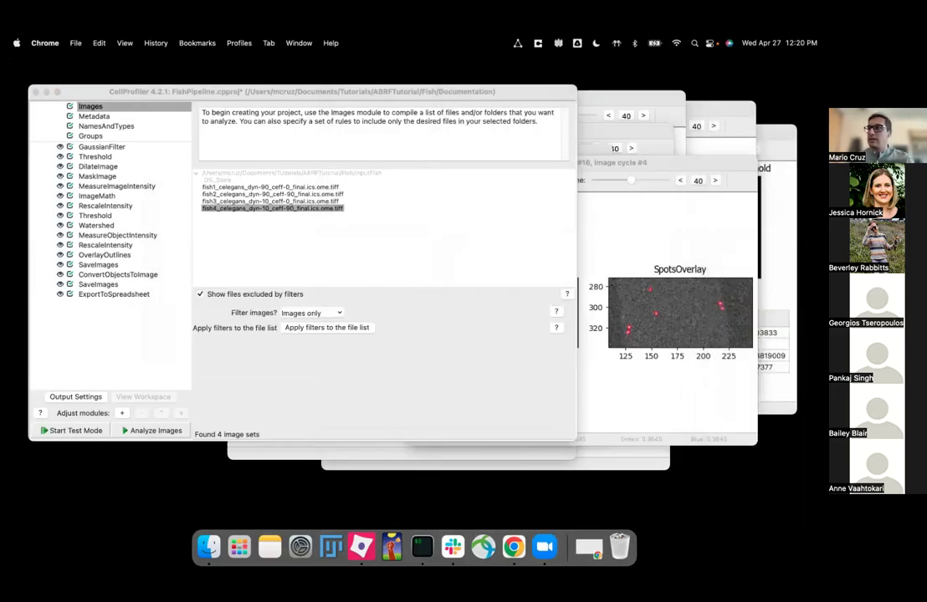
left_click(336, 387)
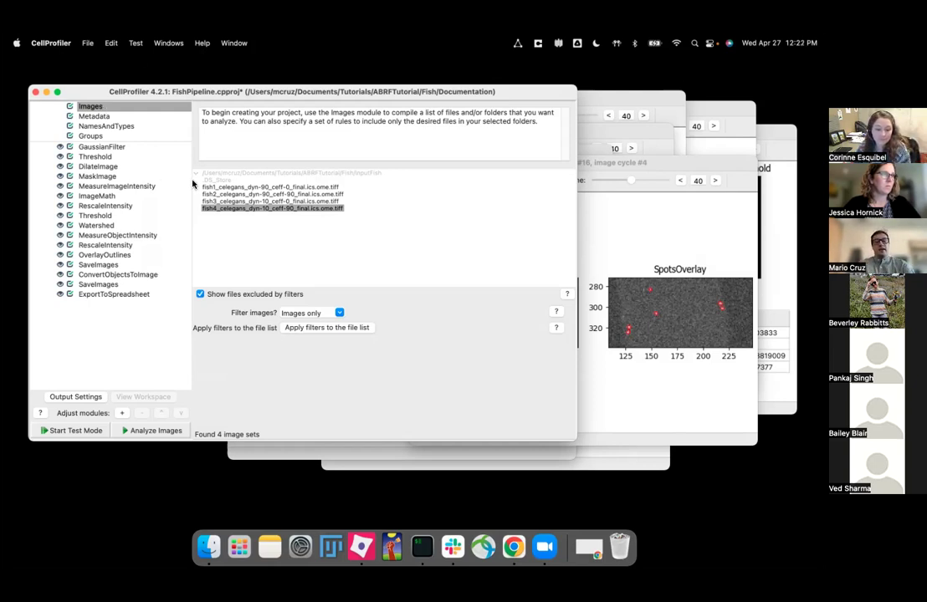
Find the ExportToDatabase module by searching for "data", add it to the pipeline and place it last, after ExportToSpreadsheet
right_click(106, 331)
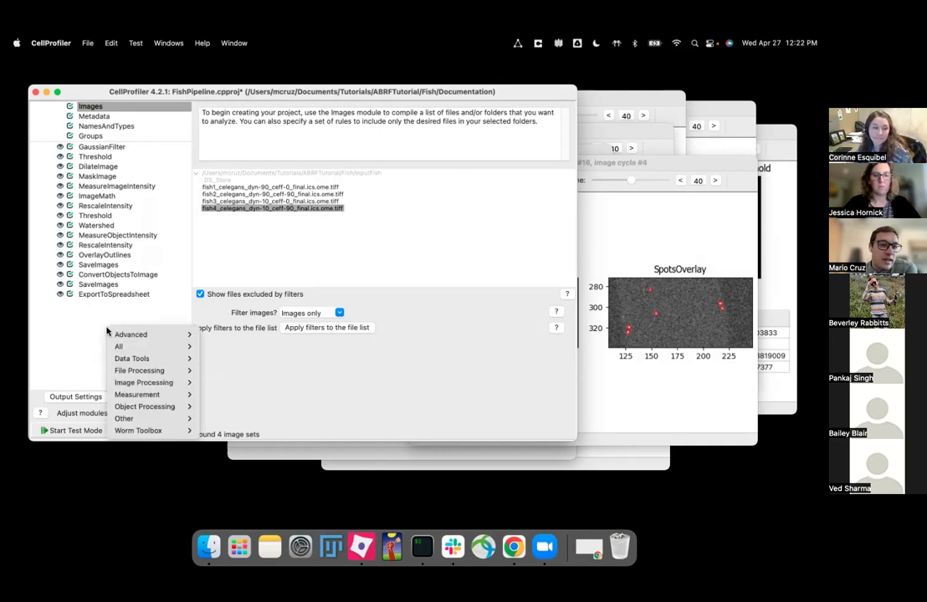
right_click(82, 313)
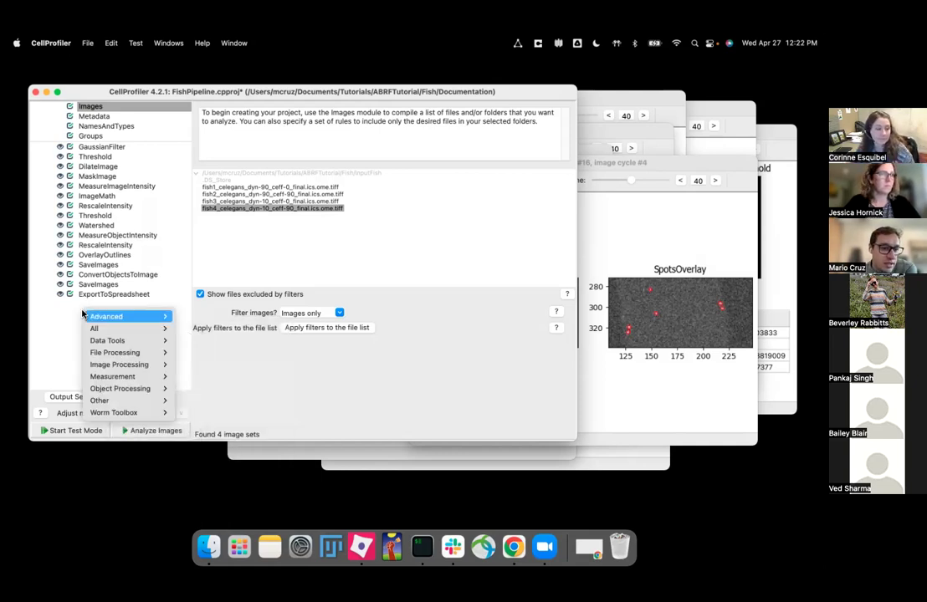
left_click(124, 411)
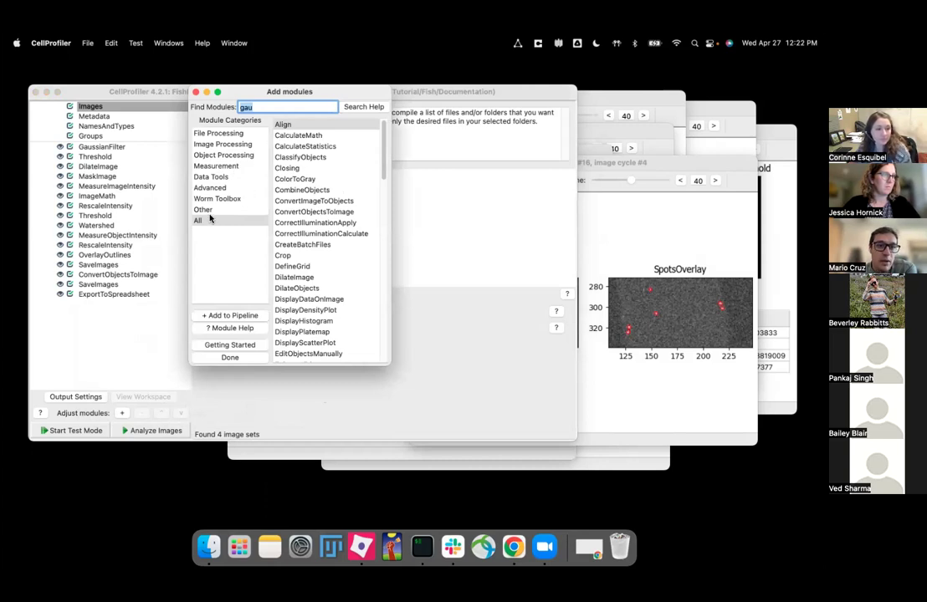
left_click(218, 166)
left_click(217, 178)
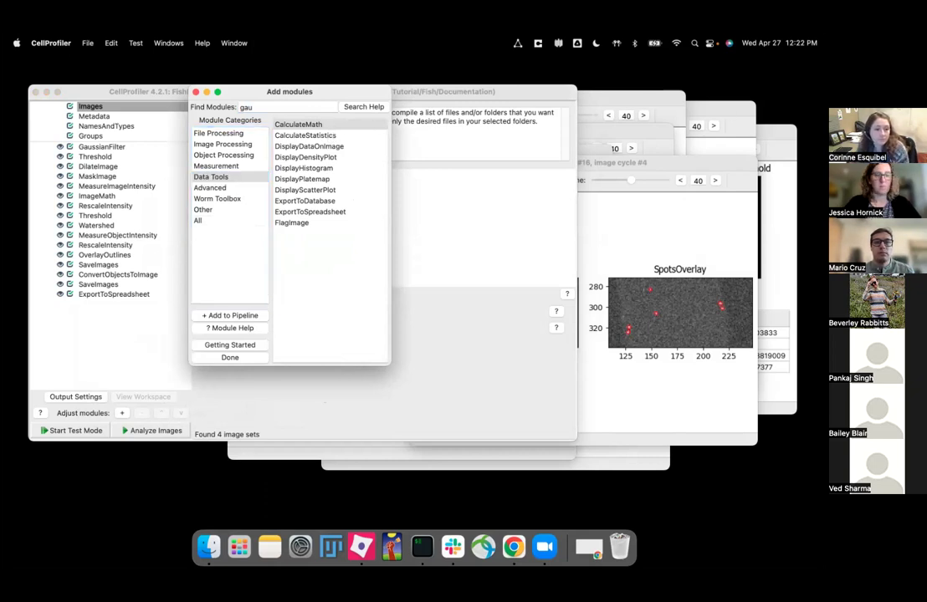
left_click(214, 113)
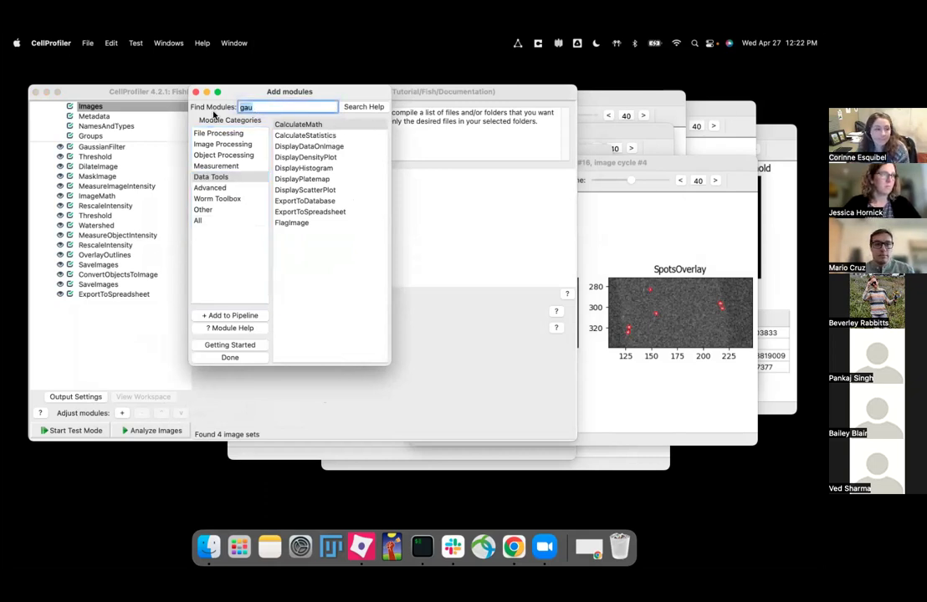
key("BackSpace")
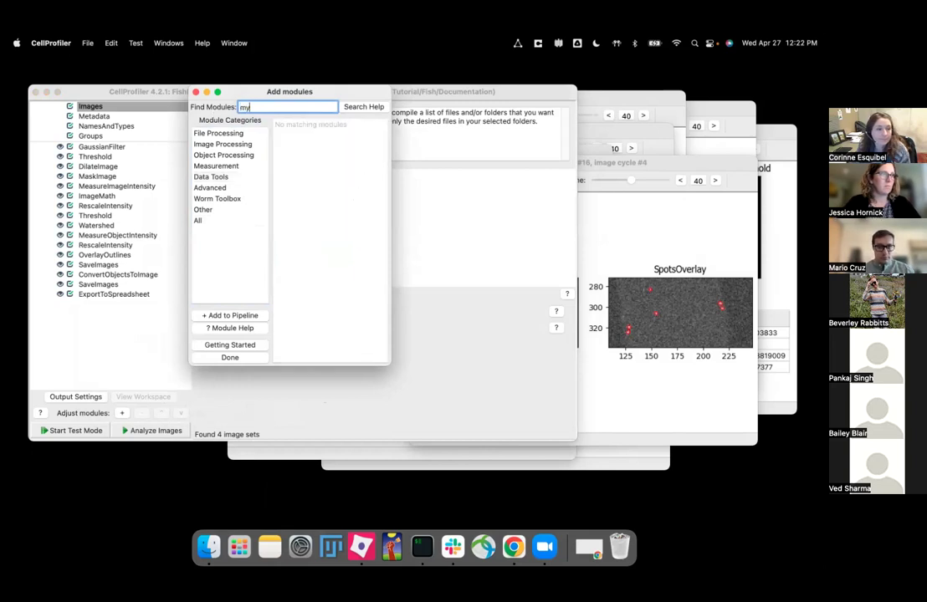
type("data")
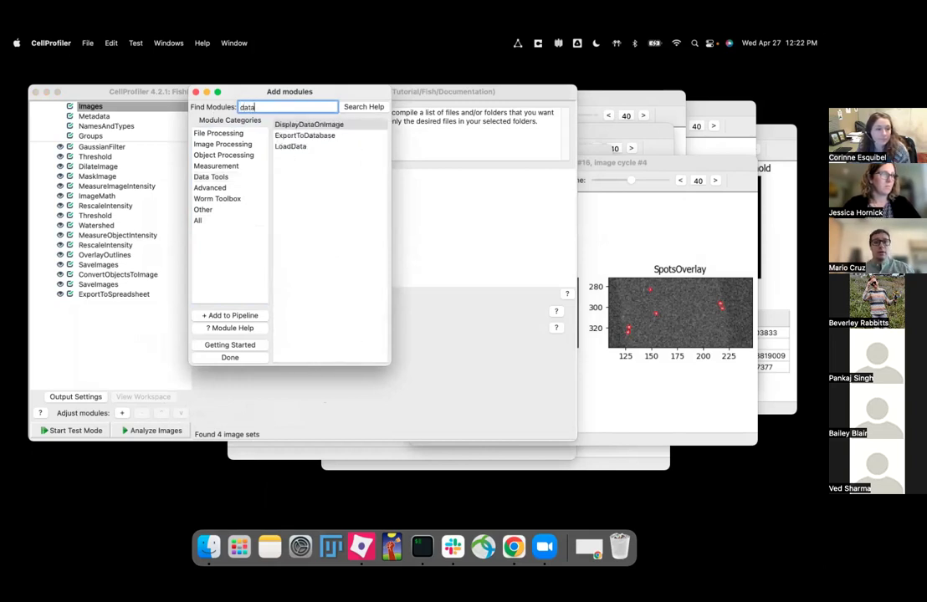
left_click(306, 137)
double_click(306, 138)
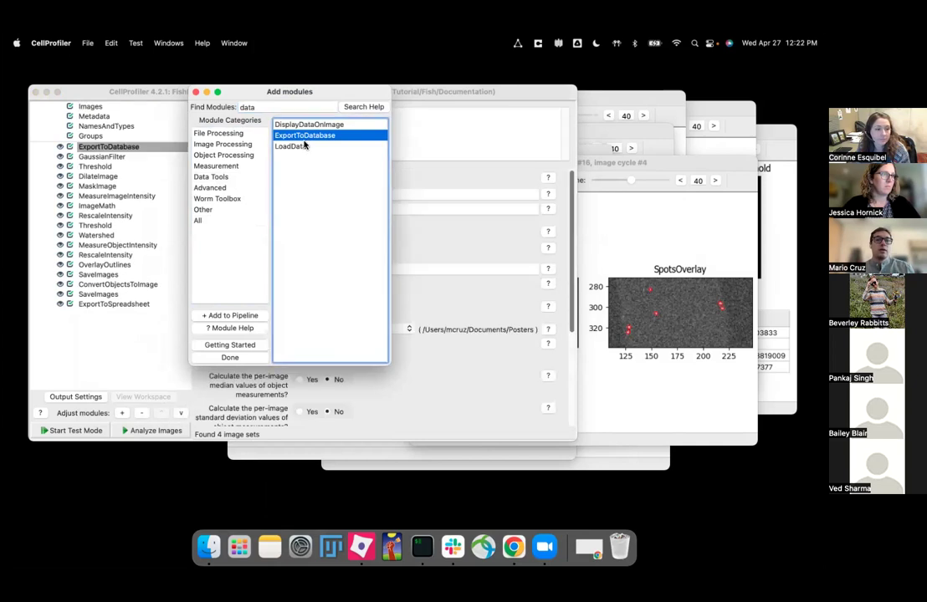
left_click(195, 94)
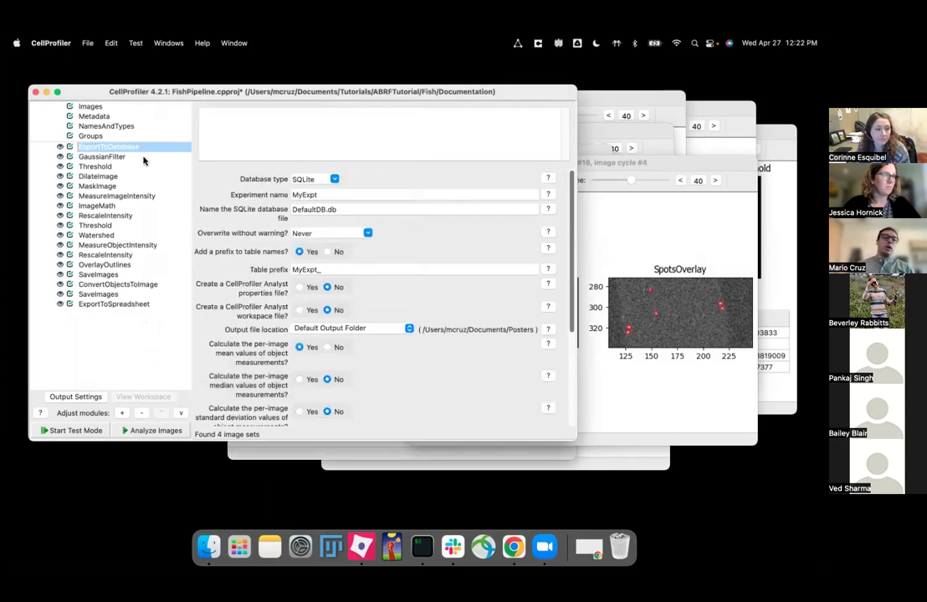
left_click_drag(125, 335, 132, 306)
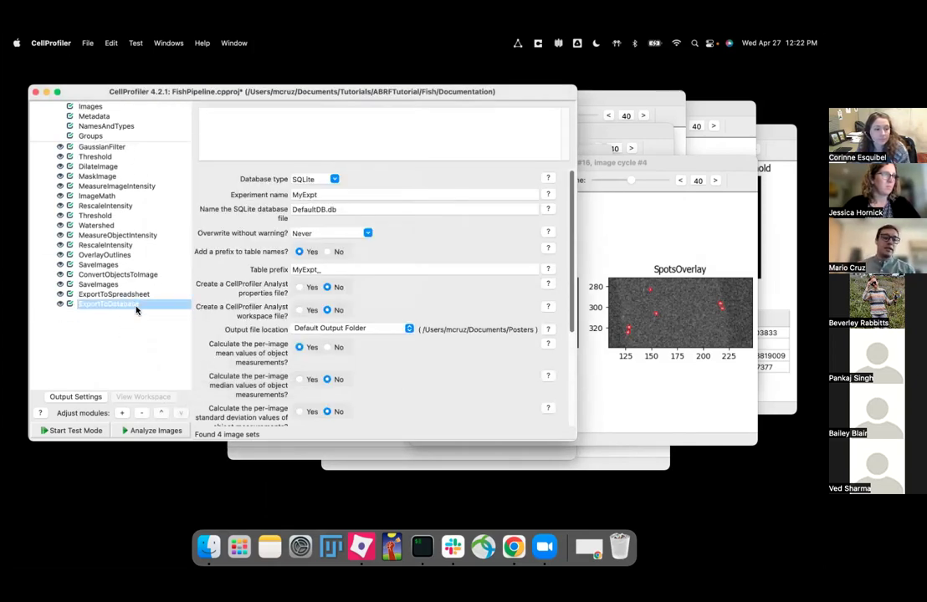
left_click(128, 307)
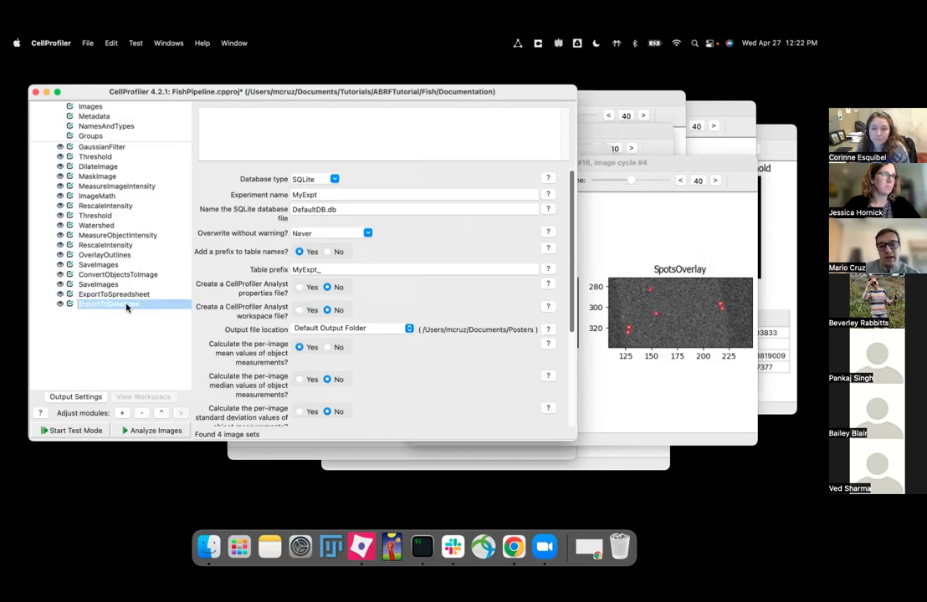
Open the ExportToDatabase module's help, enlarge its window and read the database table descriptions and database type options
left_click(40, 413)
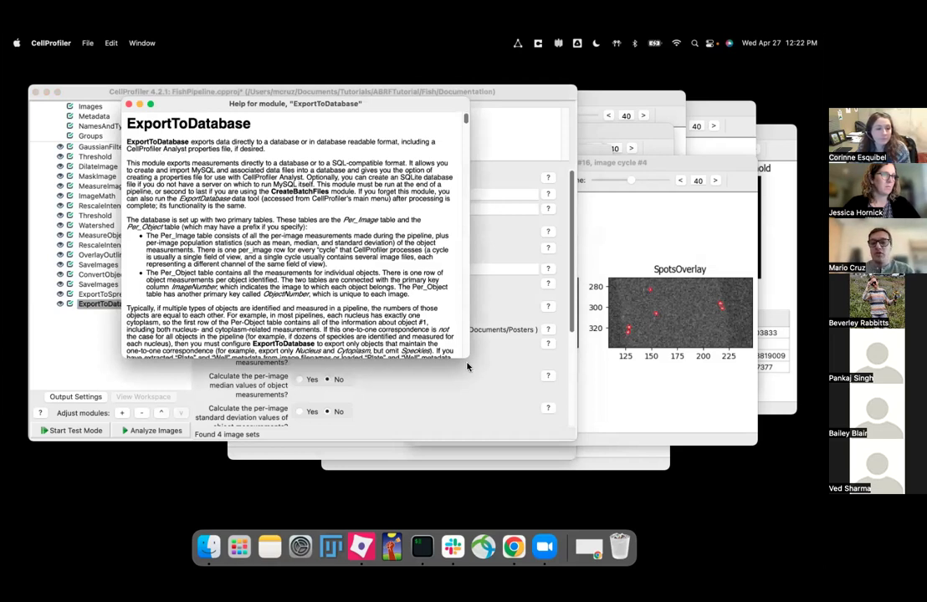
left_click_drag(469, 359, 747, 455)
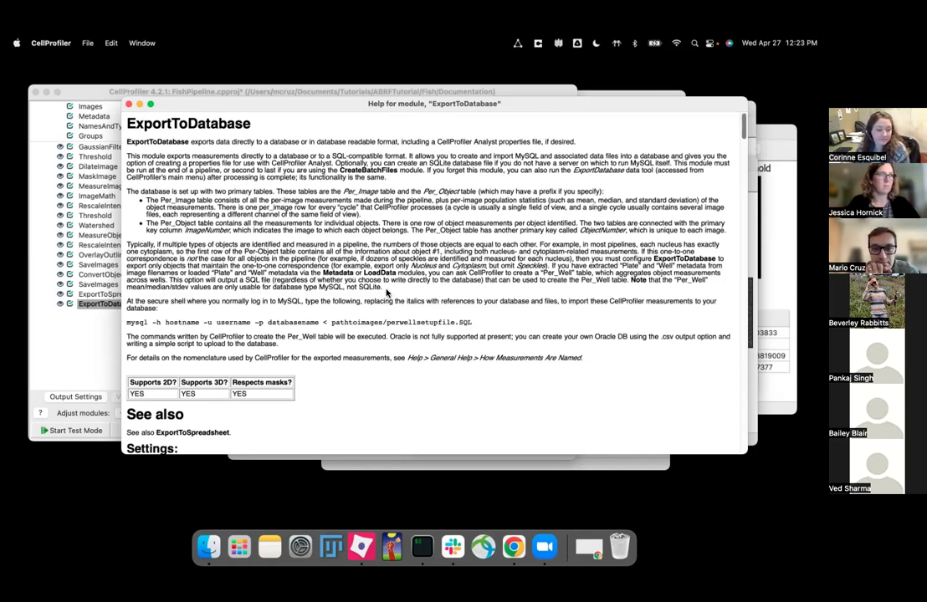
scroll(386, 291, "down", 5)
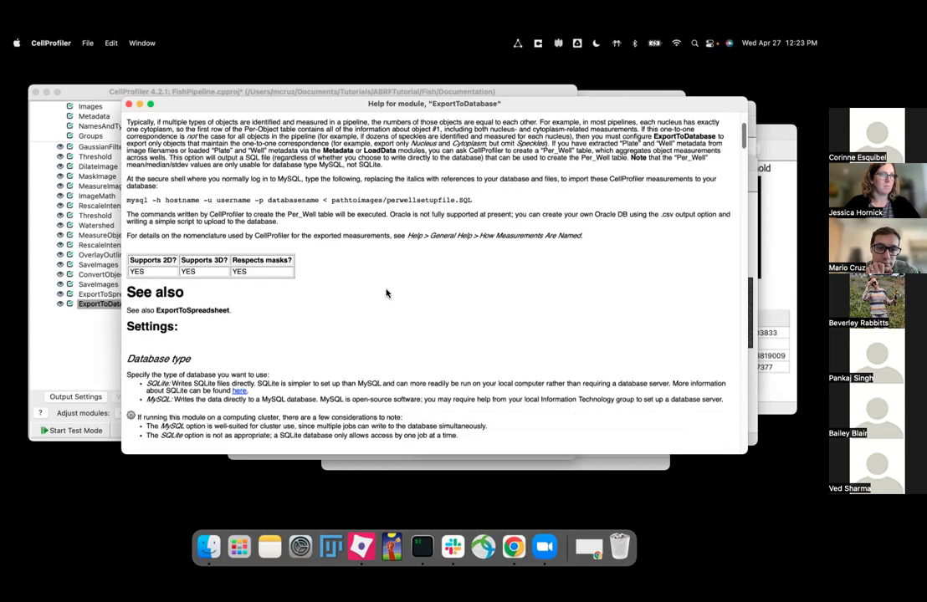
scroll(389, 295, "up", 5)
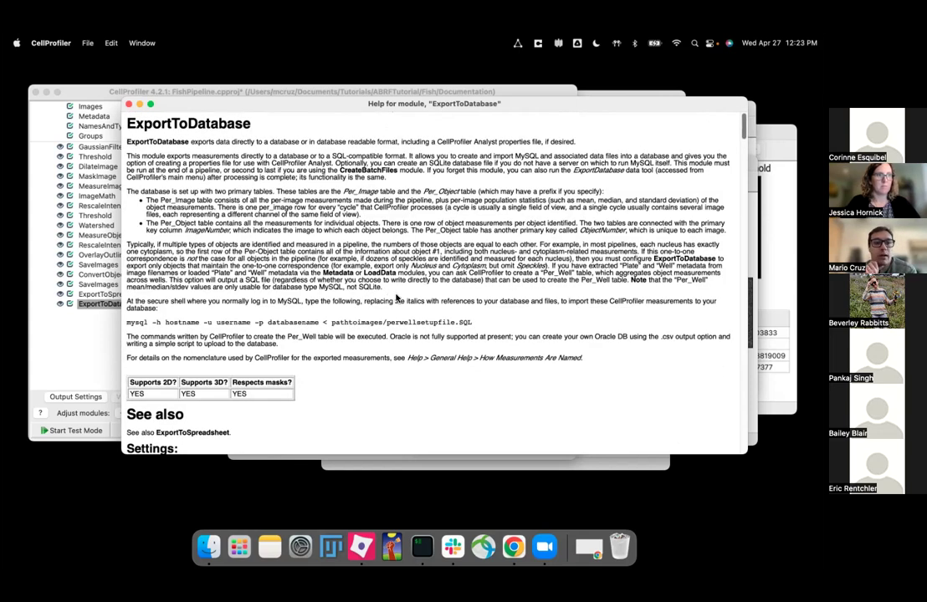